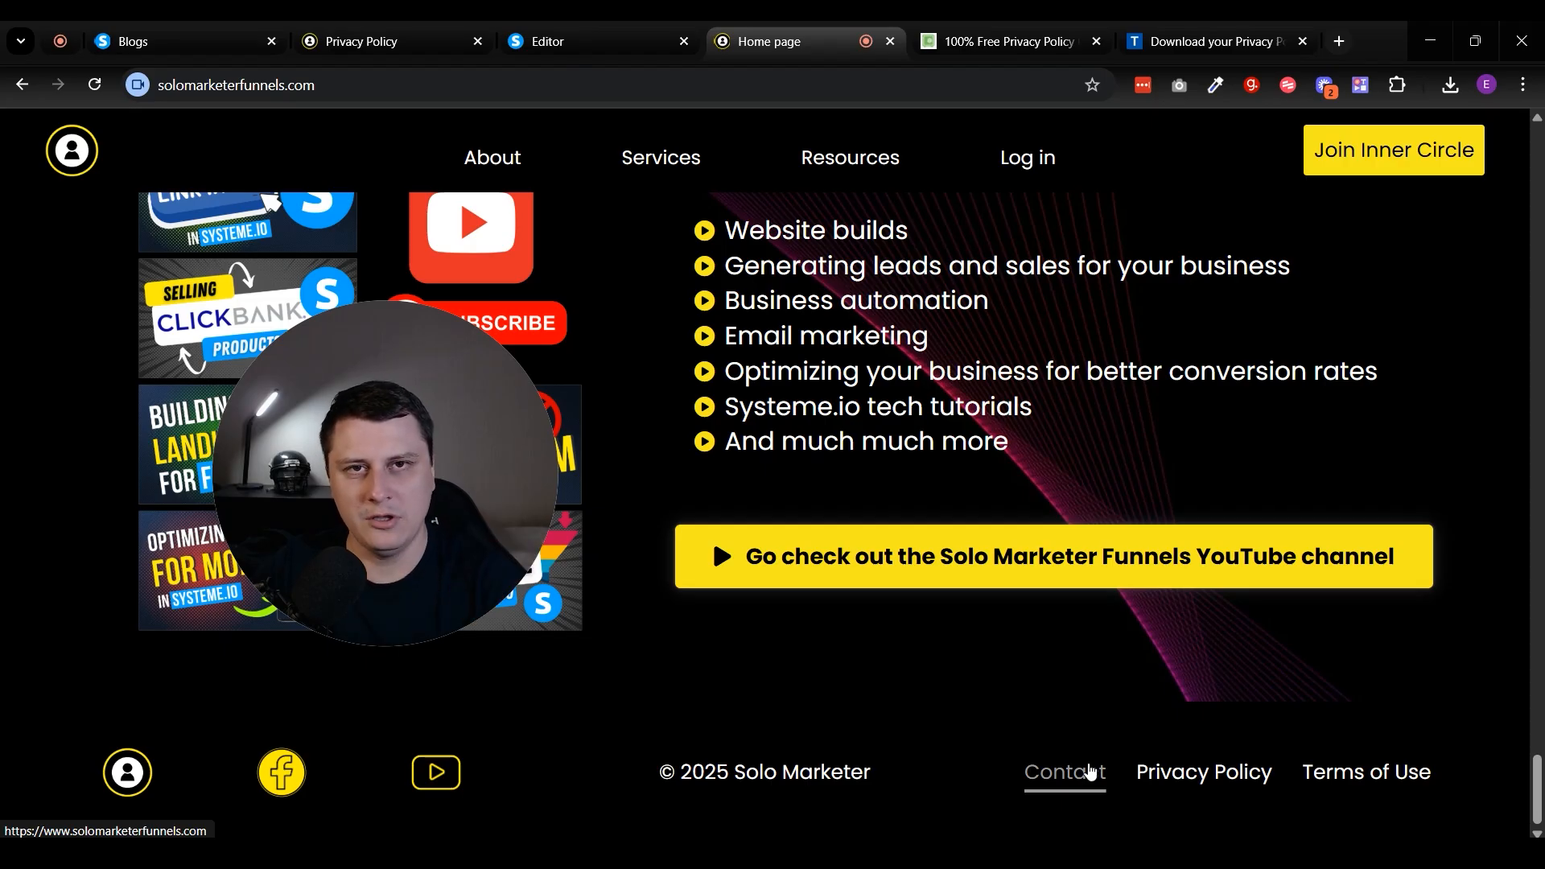
Step: Open the website's Contact page and examine its contact form and footer
click(1089, 770)
scroll(648, 488, down, 4)
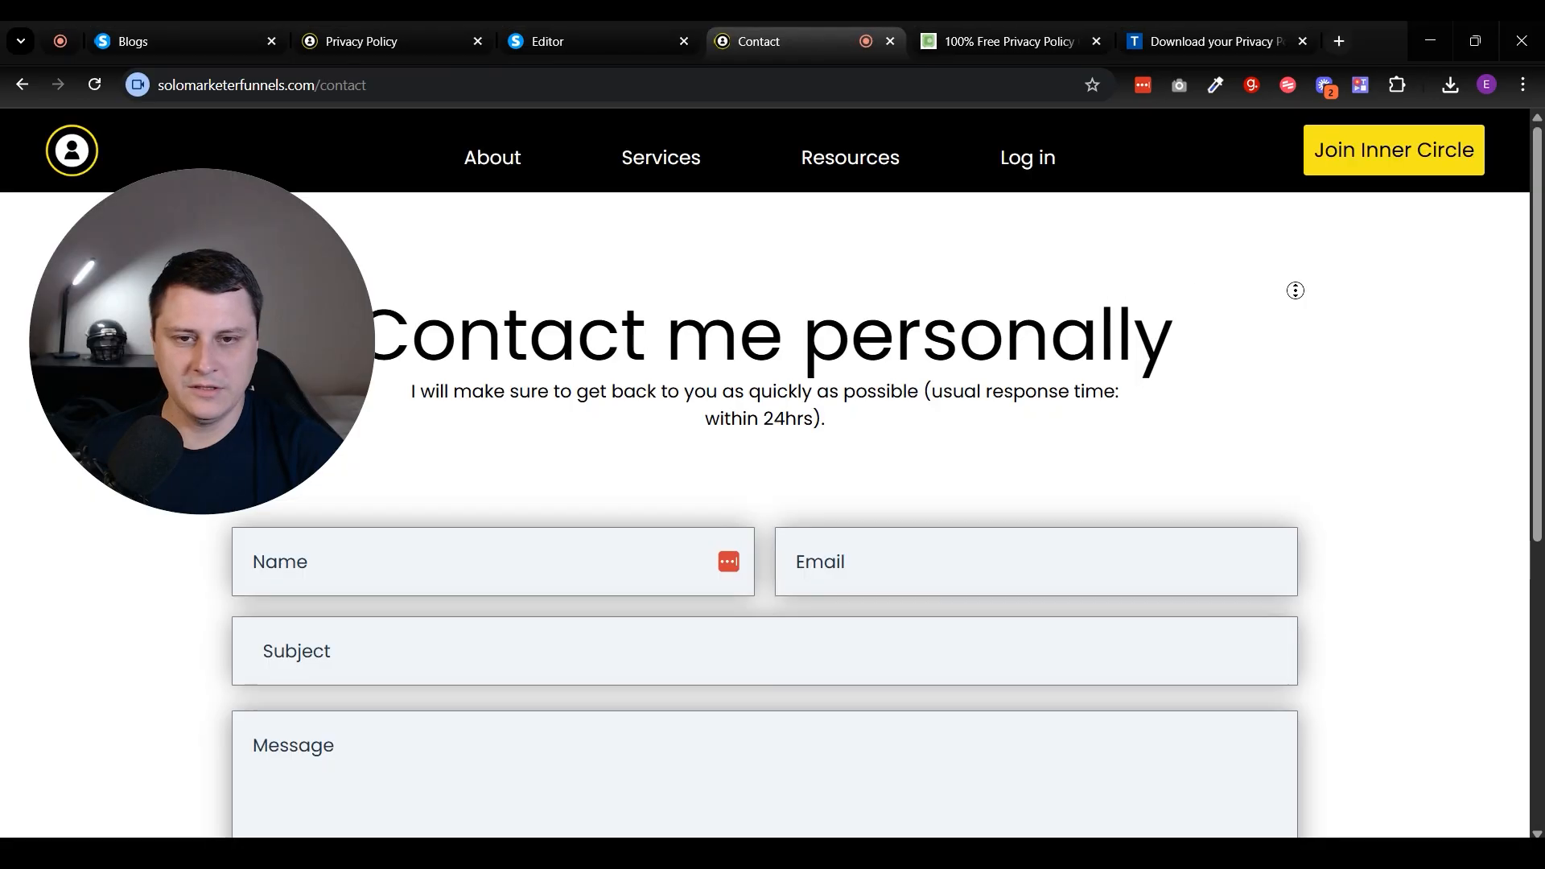
scroll(1338, 418, down, 6)
scroll(1338, 417, up, 6)
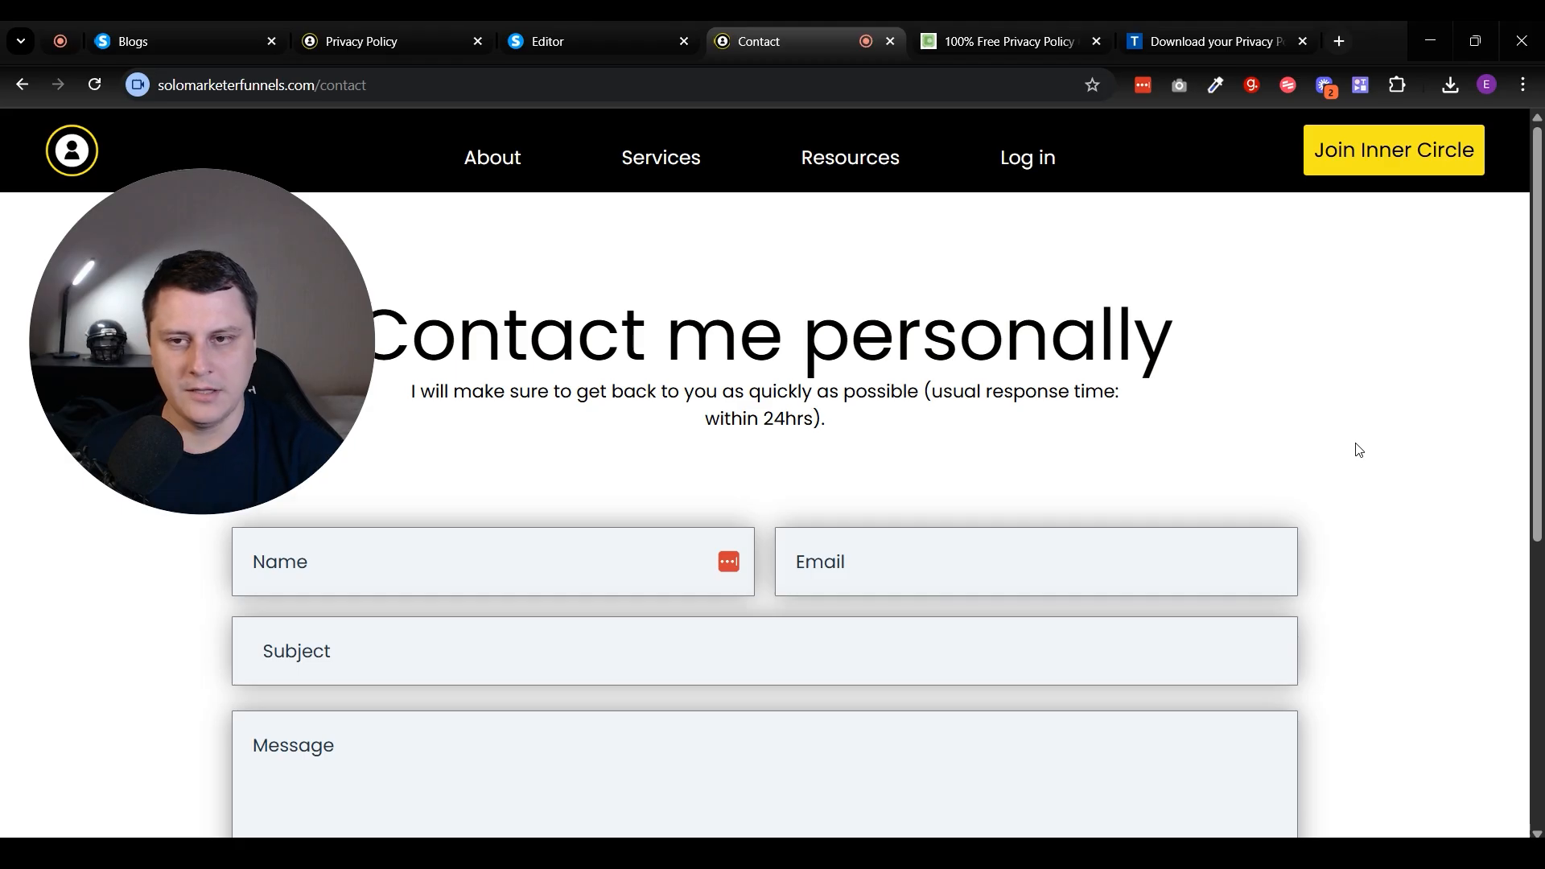
scroll(1357, 447, down, 8)
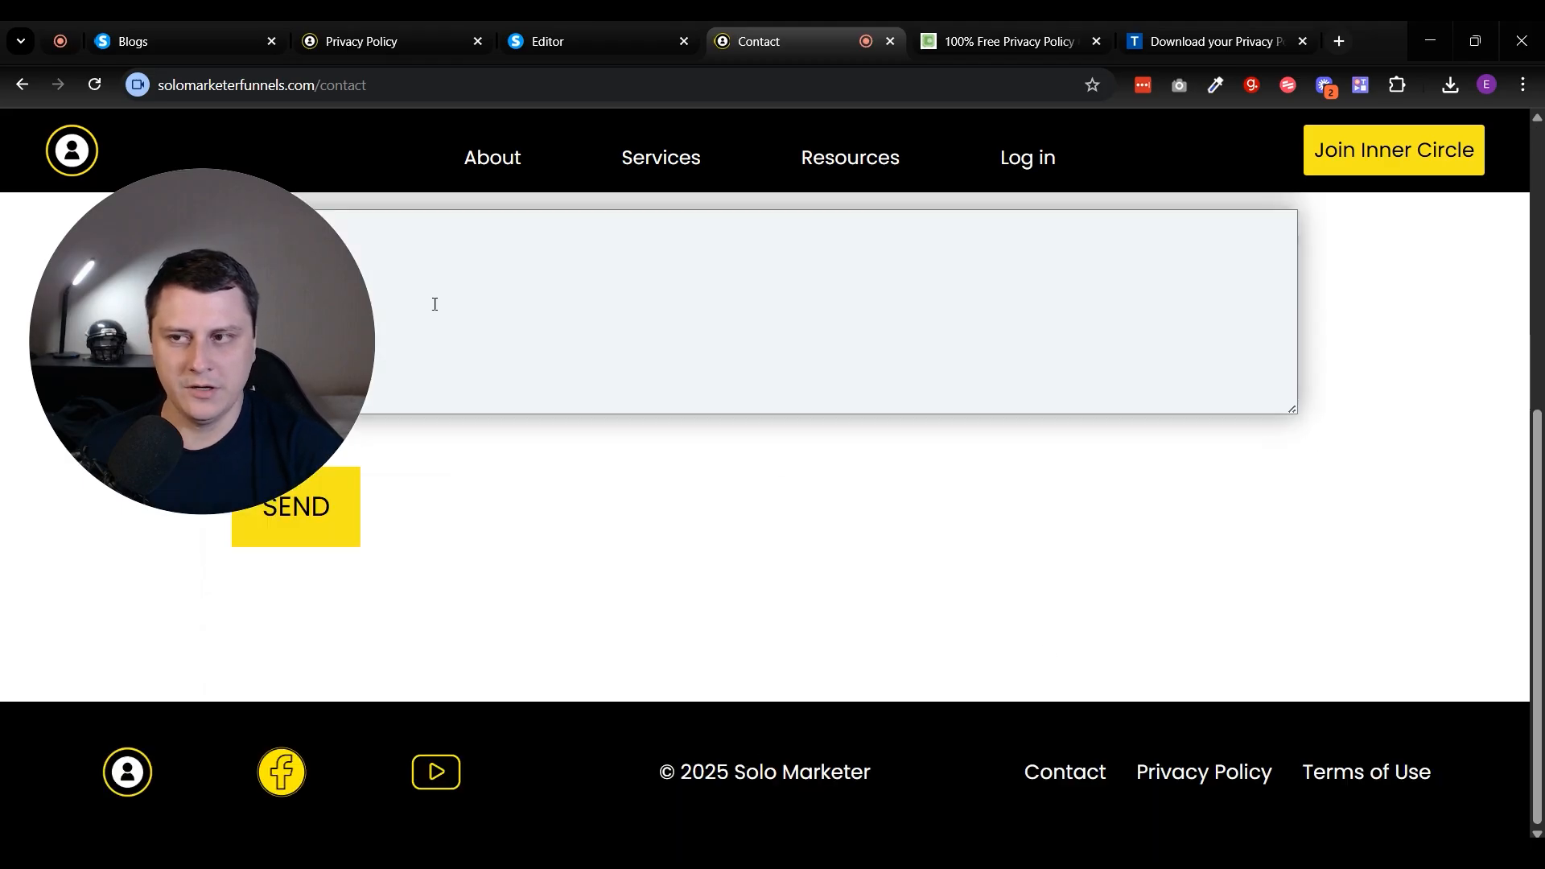
Step: Return to the systeme.io editor, exit the thank-you page and open the waitlist funnel's Opt-in page for editing
mouse_move(621, 21)
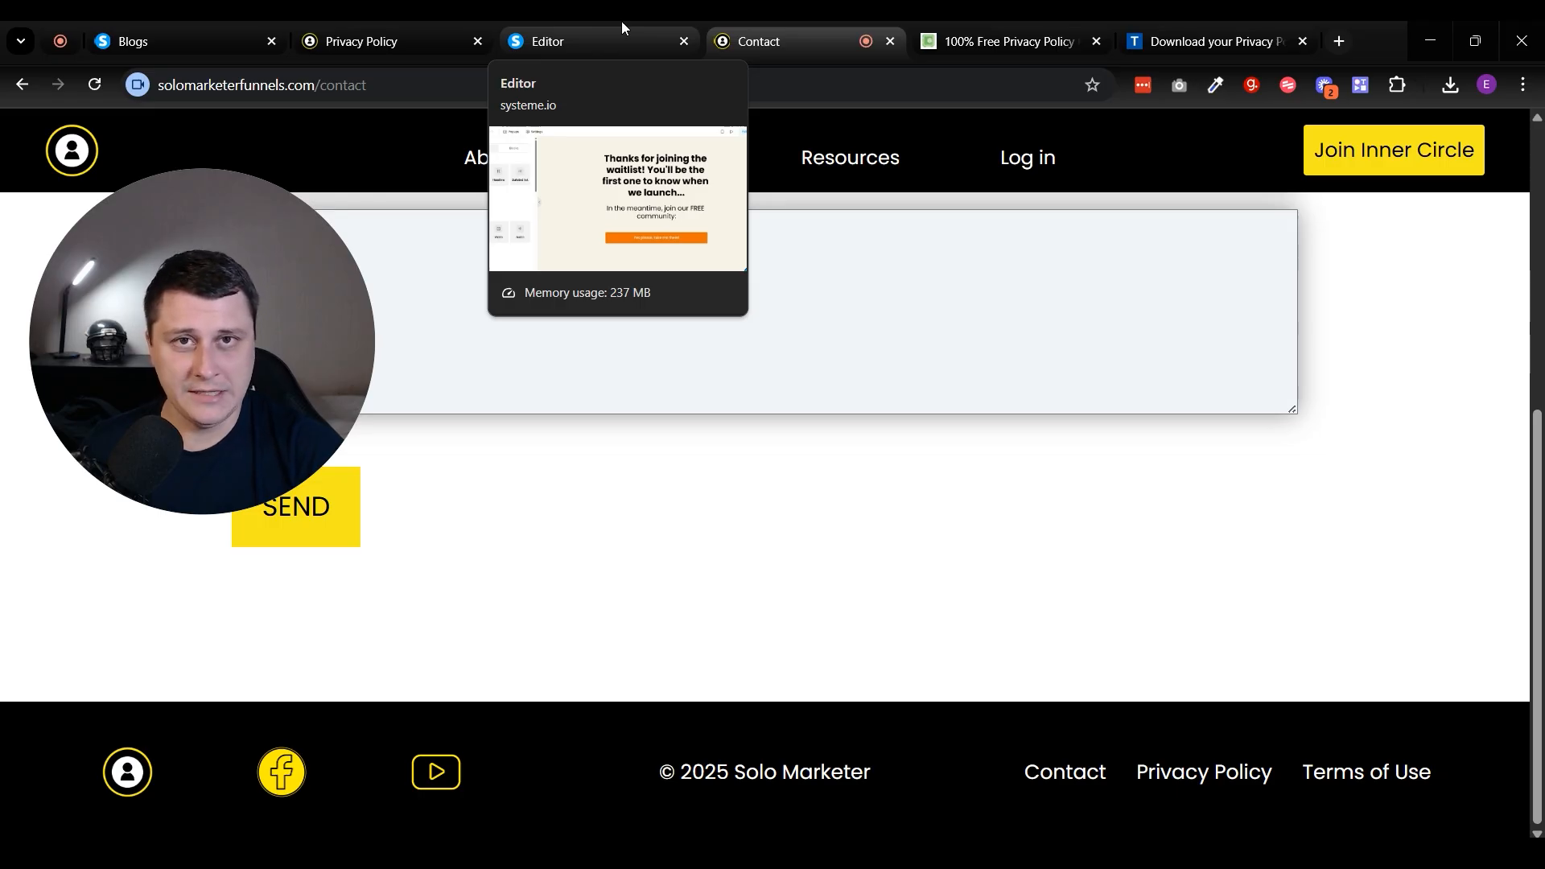
click(621, 21)
click(1387, 136)
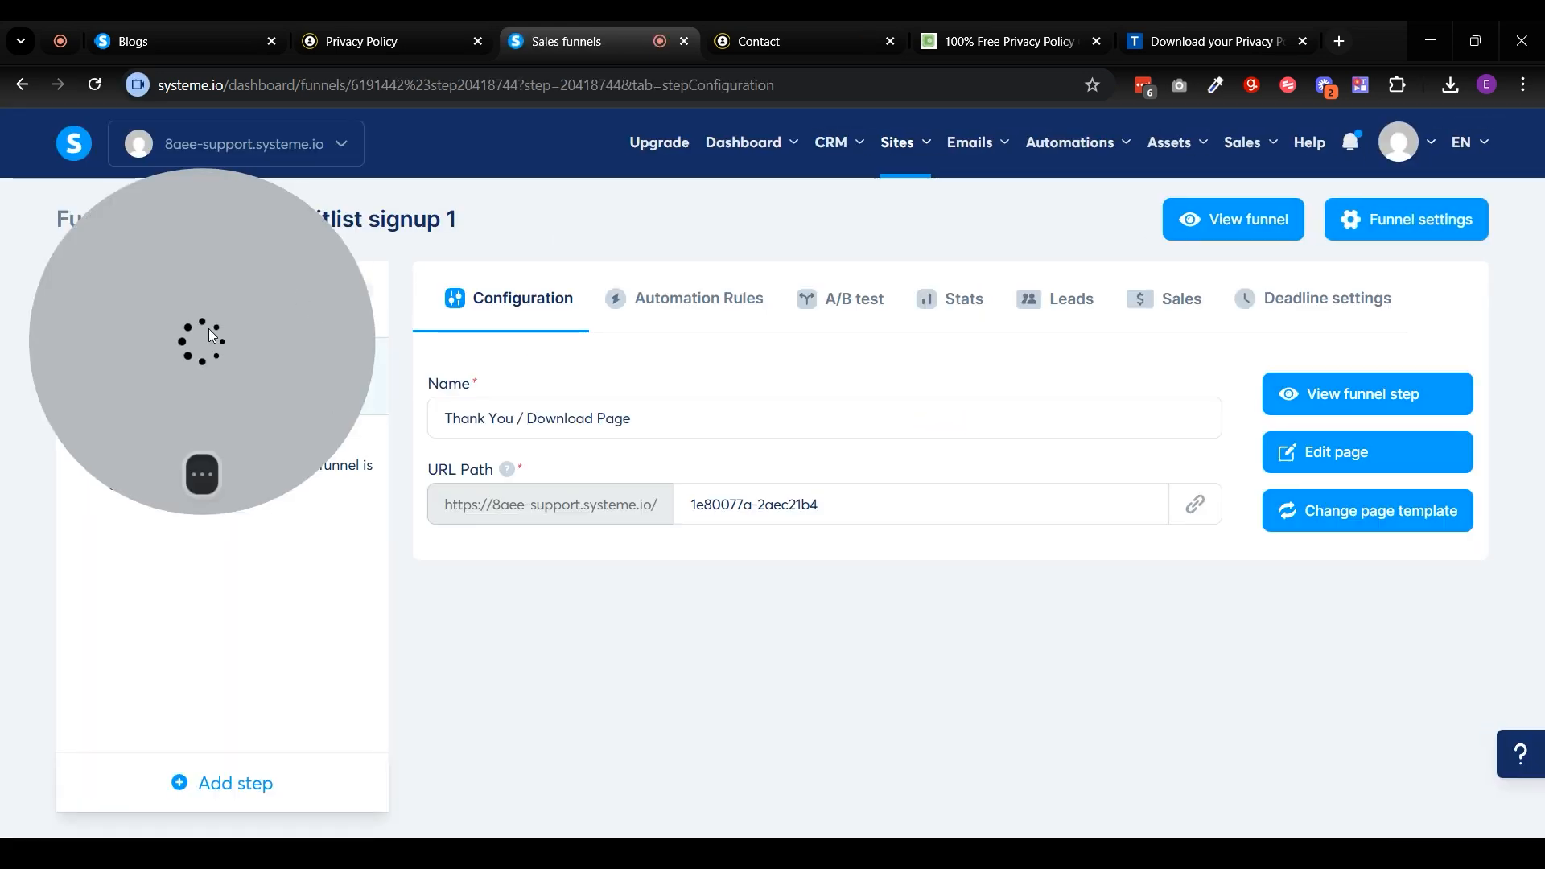
click(194, 475)
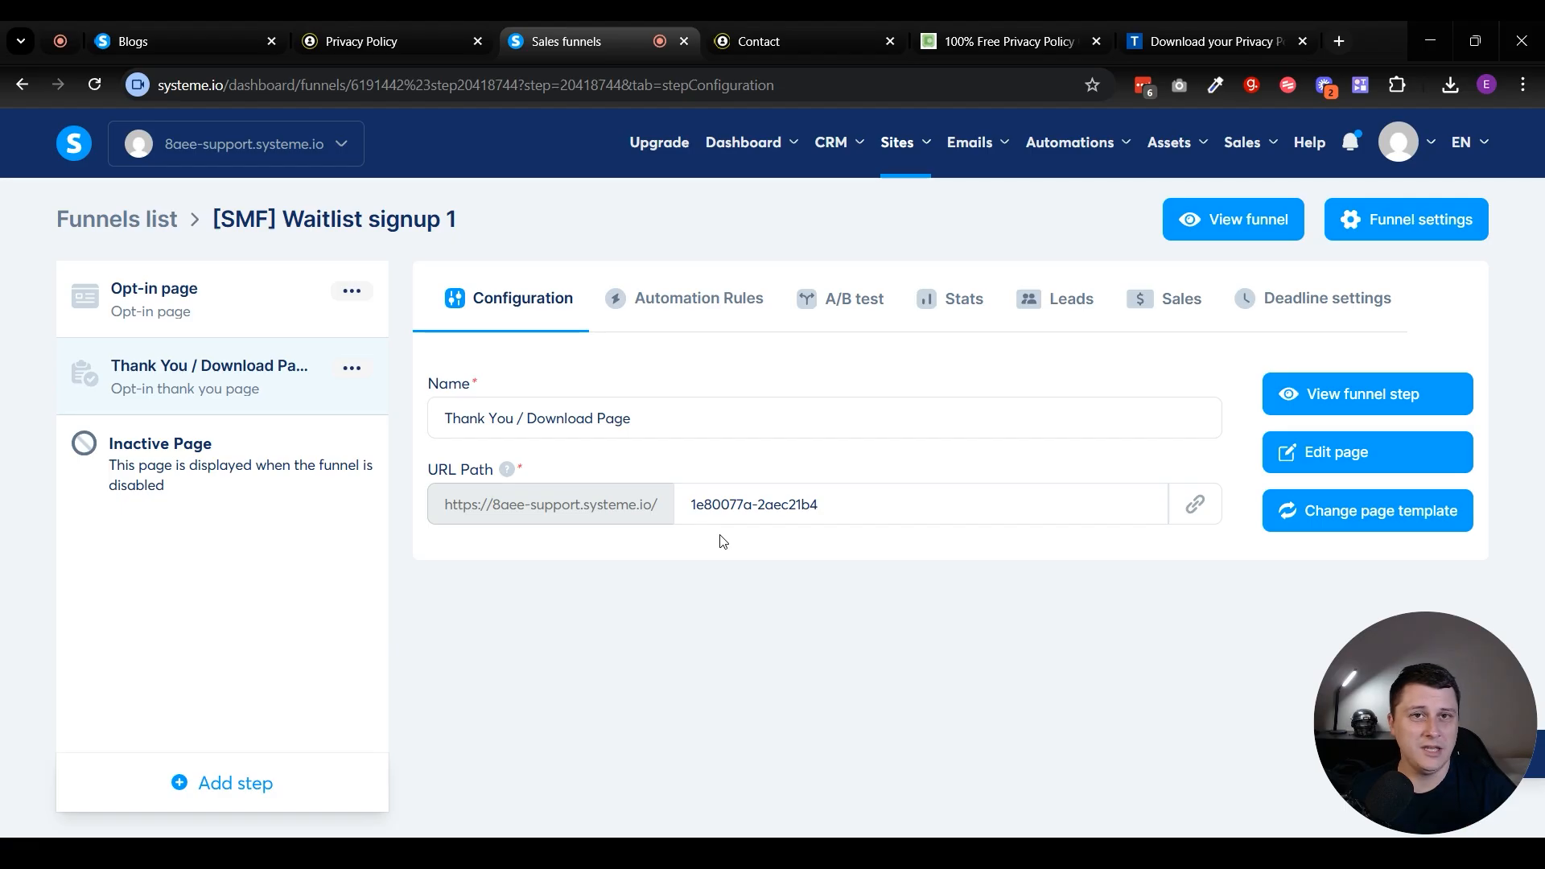
click(217, 302)
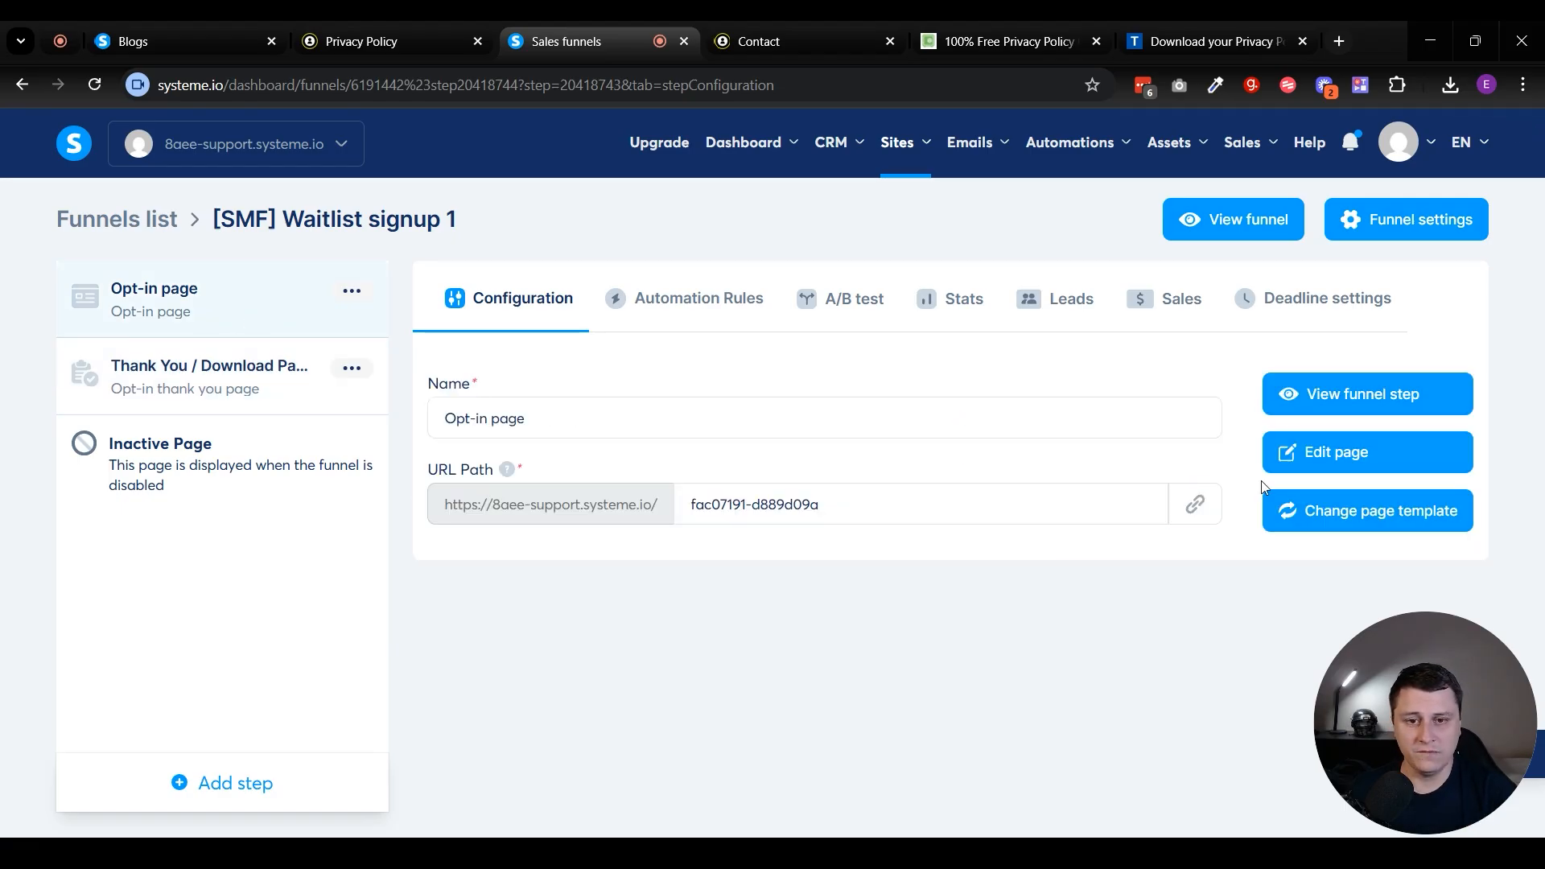
click(1304, 450)
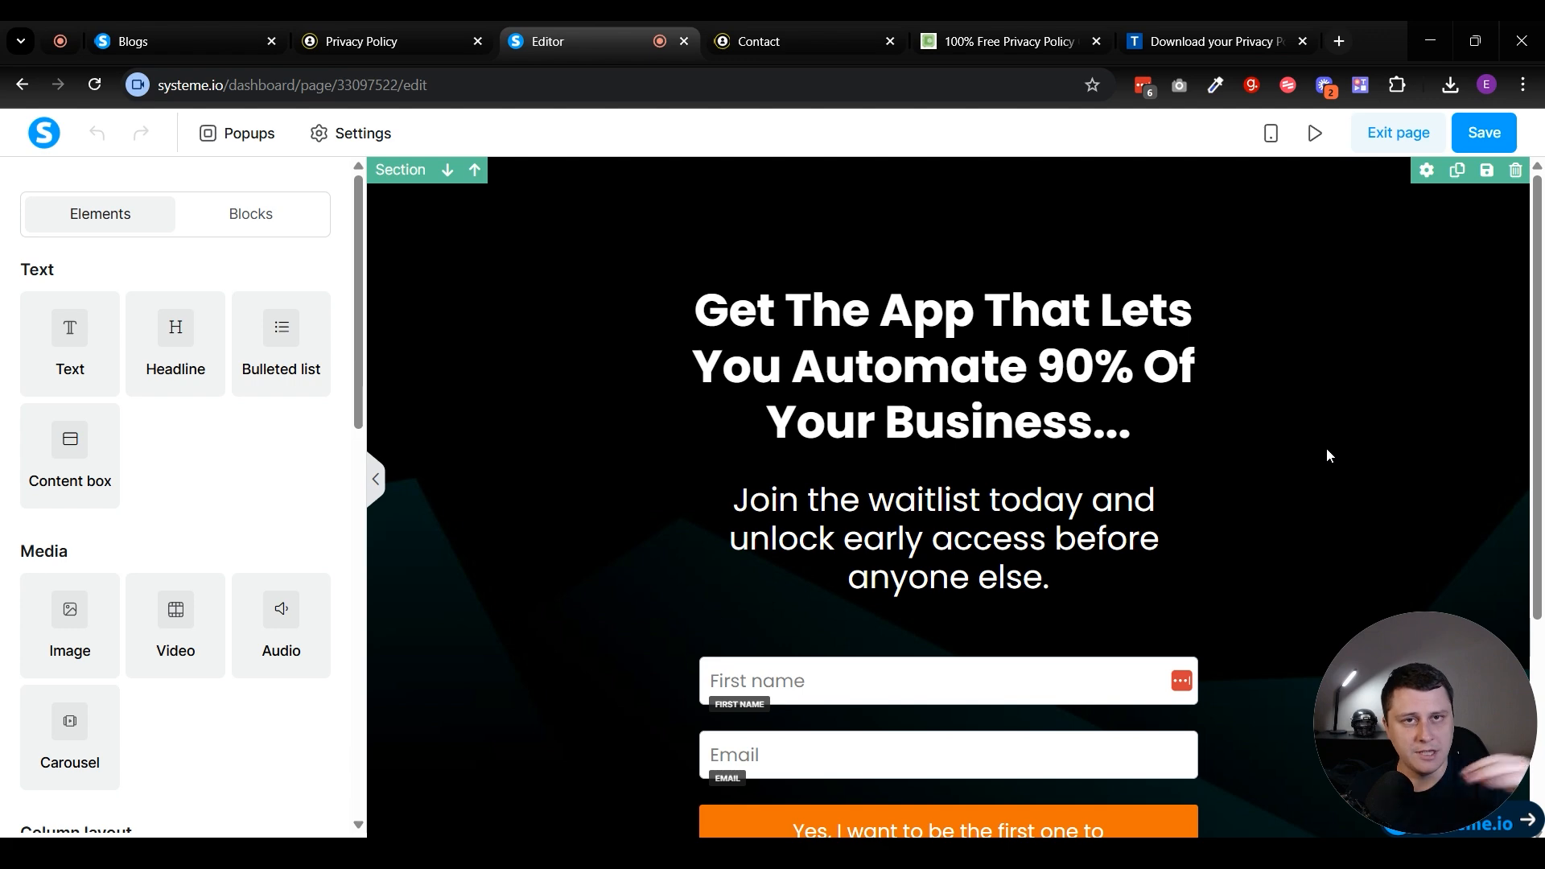
Step: Delete the existing footer section with the Contacts, Privacy Policy and Terms links below the opt-in form
scroll(1276, 443, down, 1)
scroll(1276, 444, down, 4)
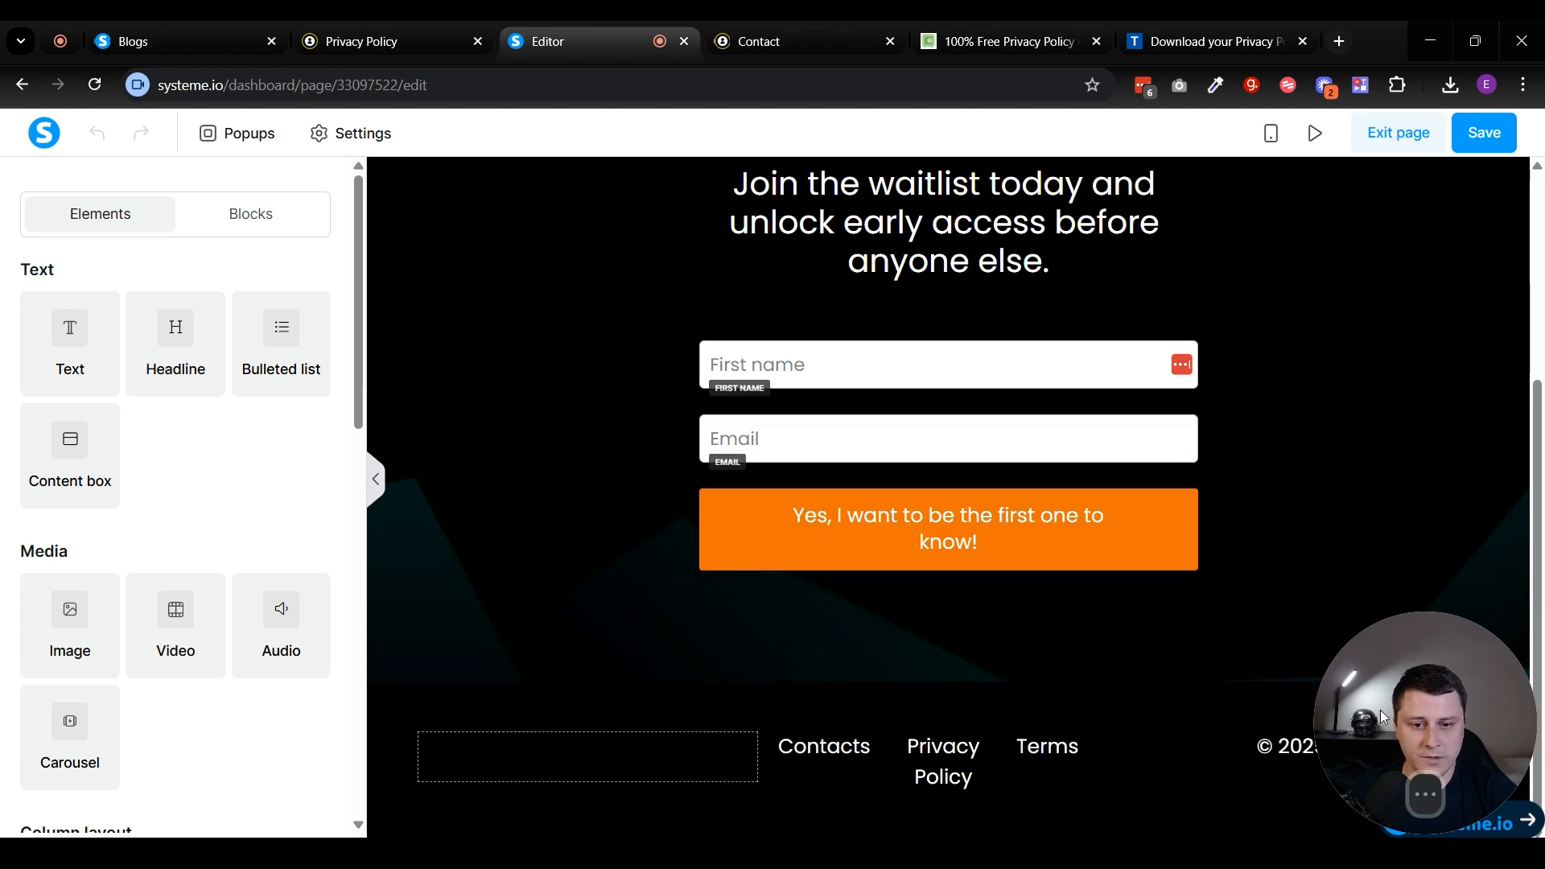
click(1514, 667)
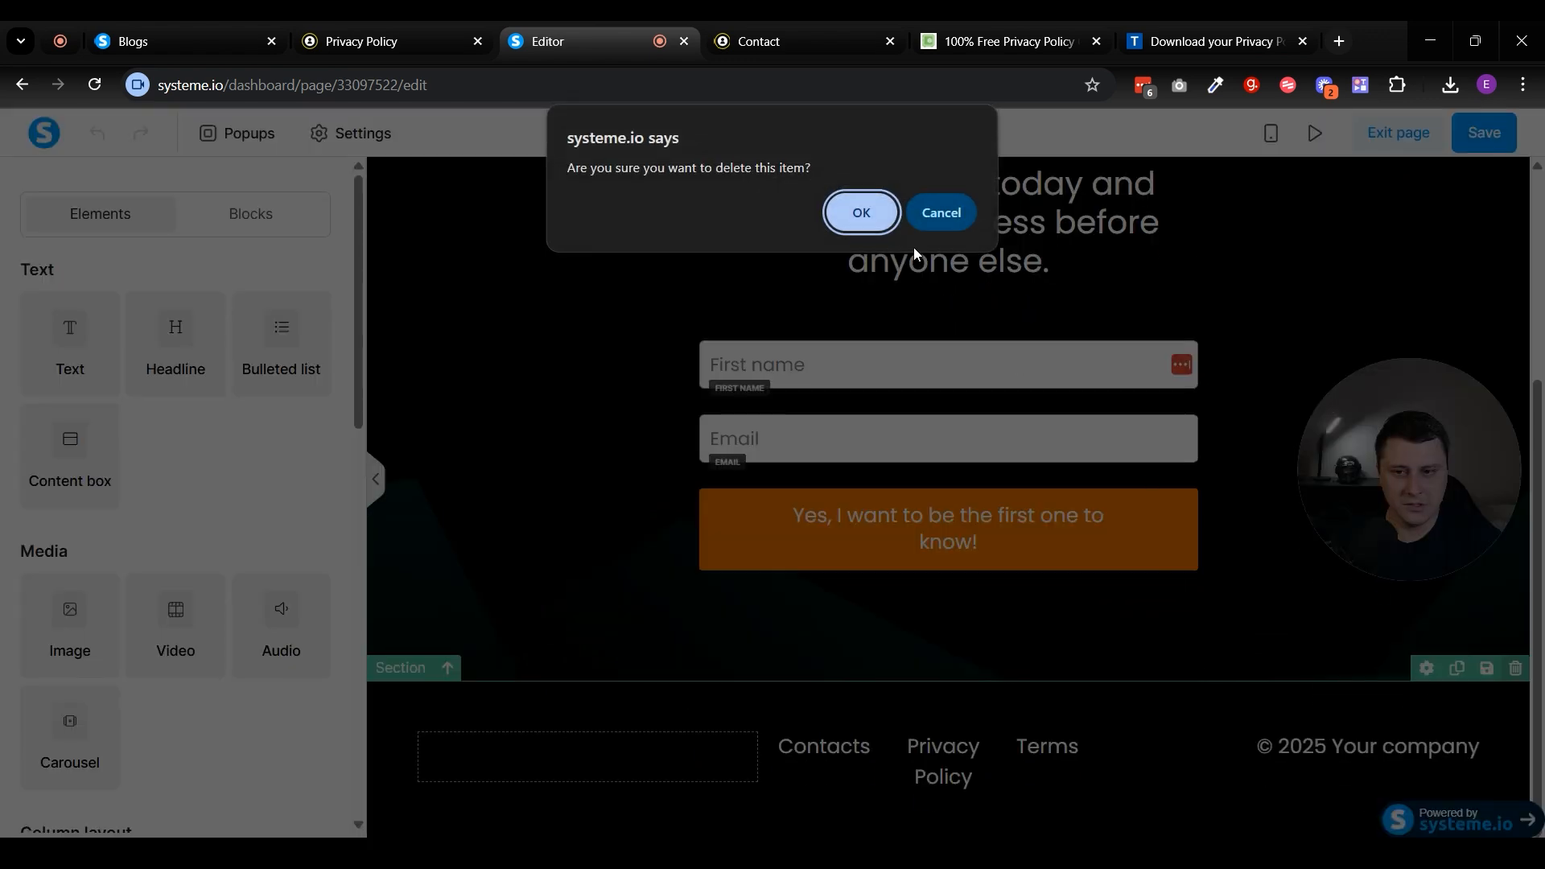
click(859, 211)
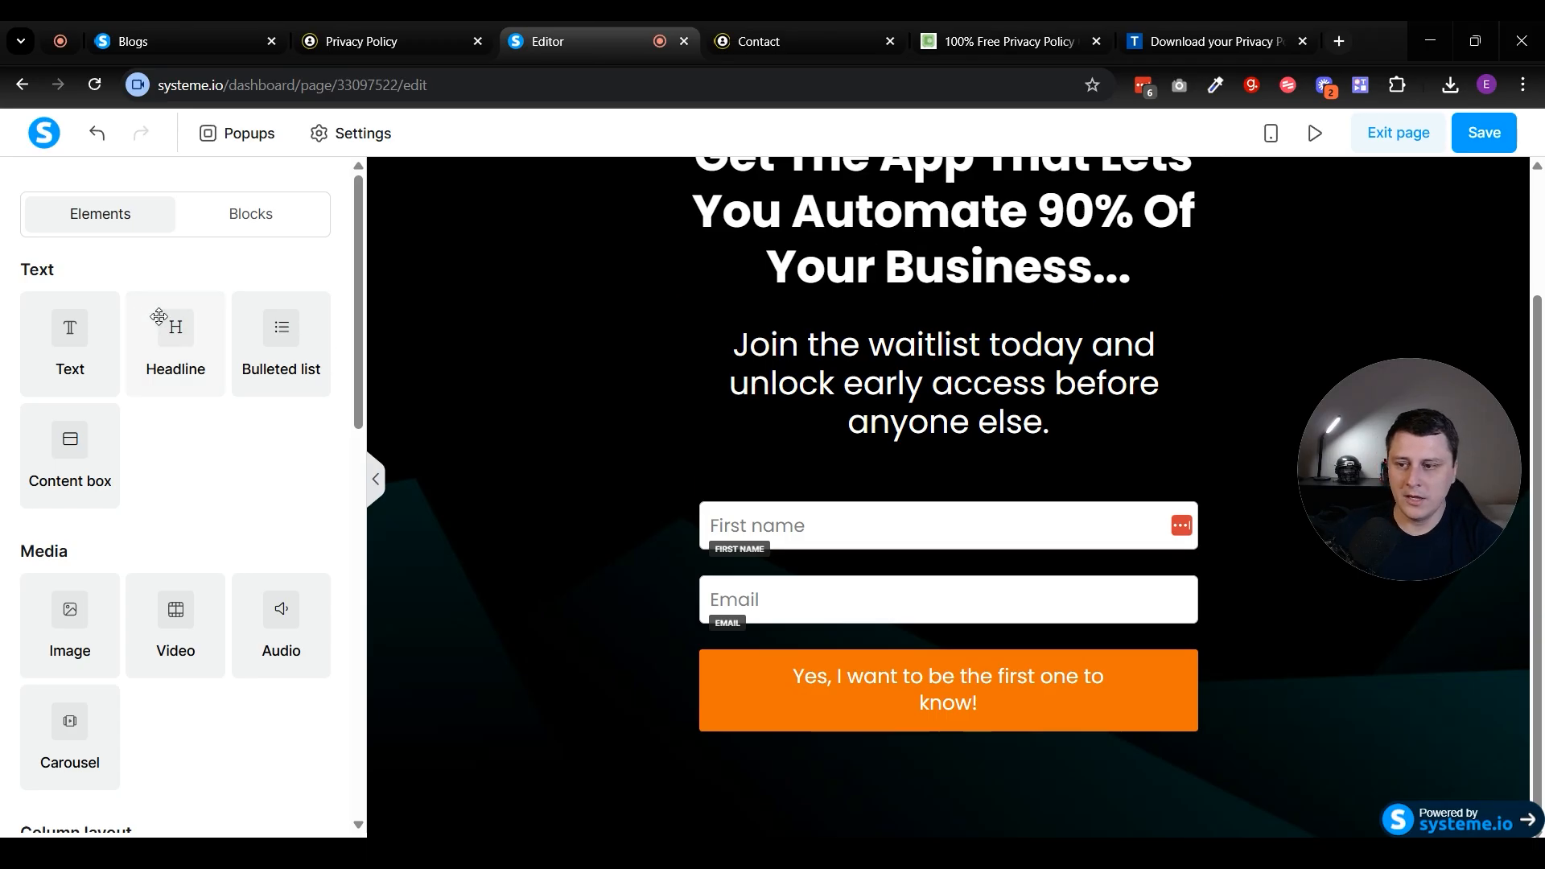
Step: Add a new section below the opt-in form and delete the row inside it
scroll(173, 326, down, 6)
drag(184, 507, 843, 787)
click(1475, 718)
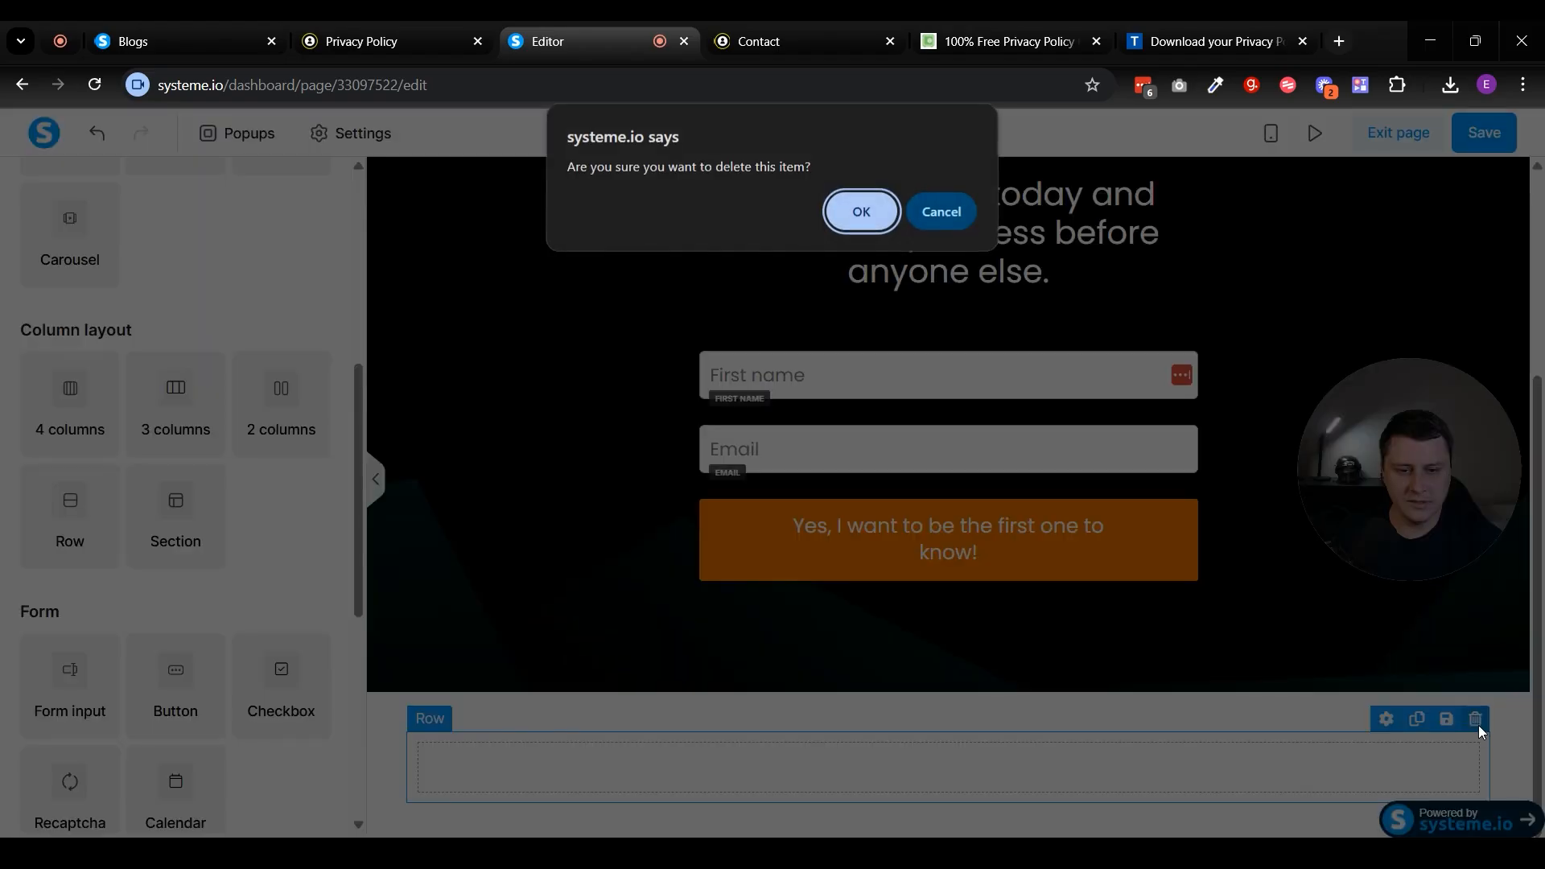
click(860, 211)
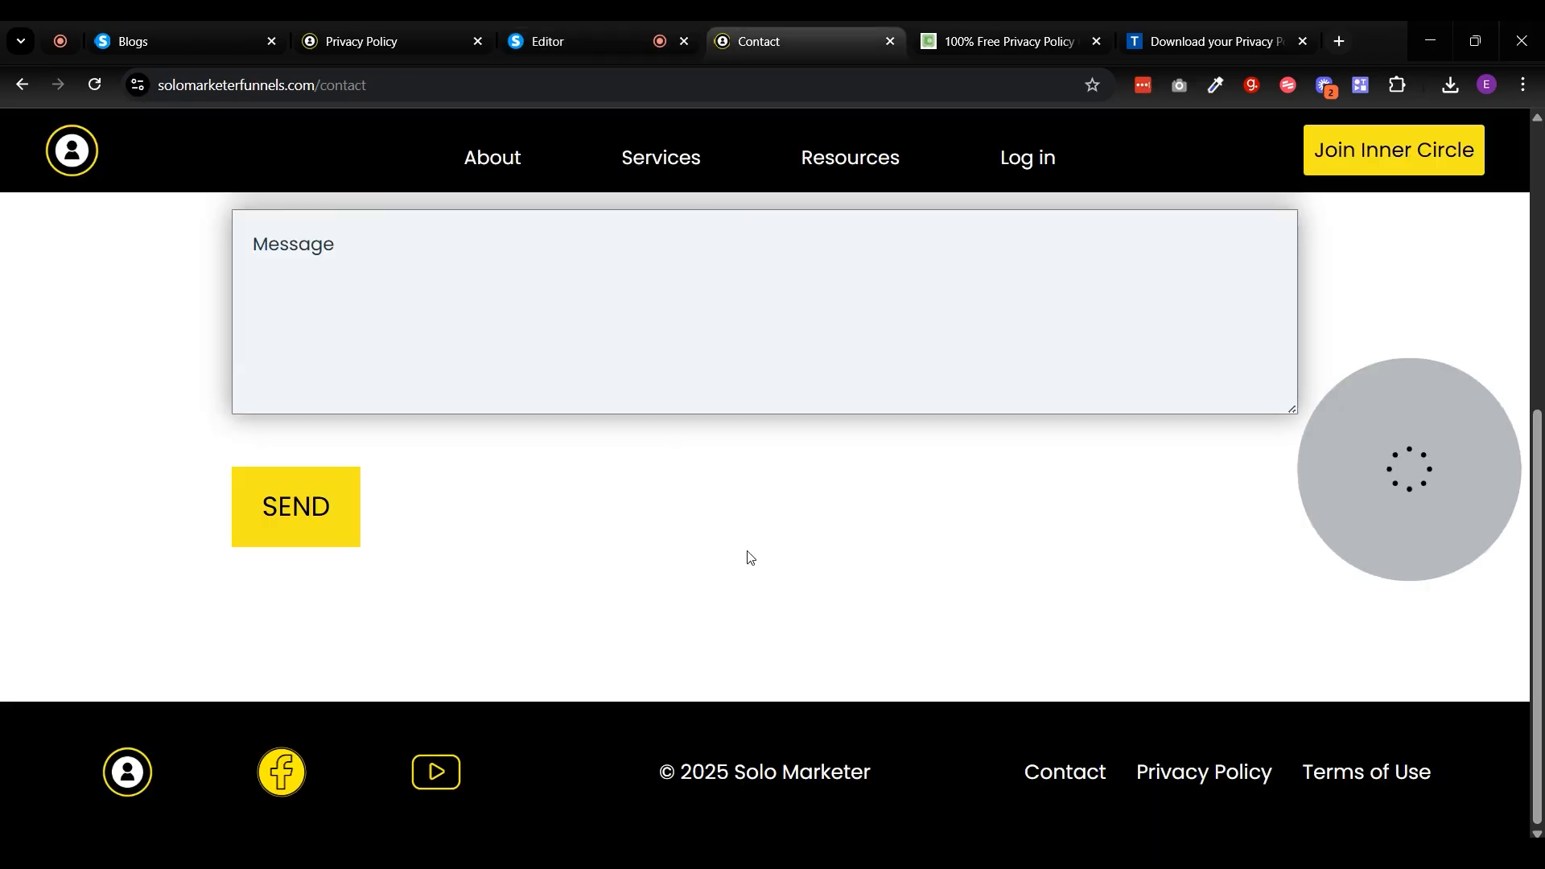
Step: Check the reference footer on the Contact page, and add a 3 columns layout to the new footer section
click(722, 24)
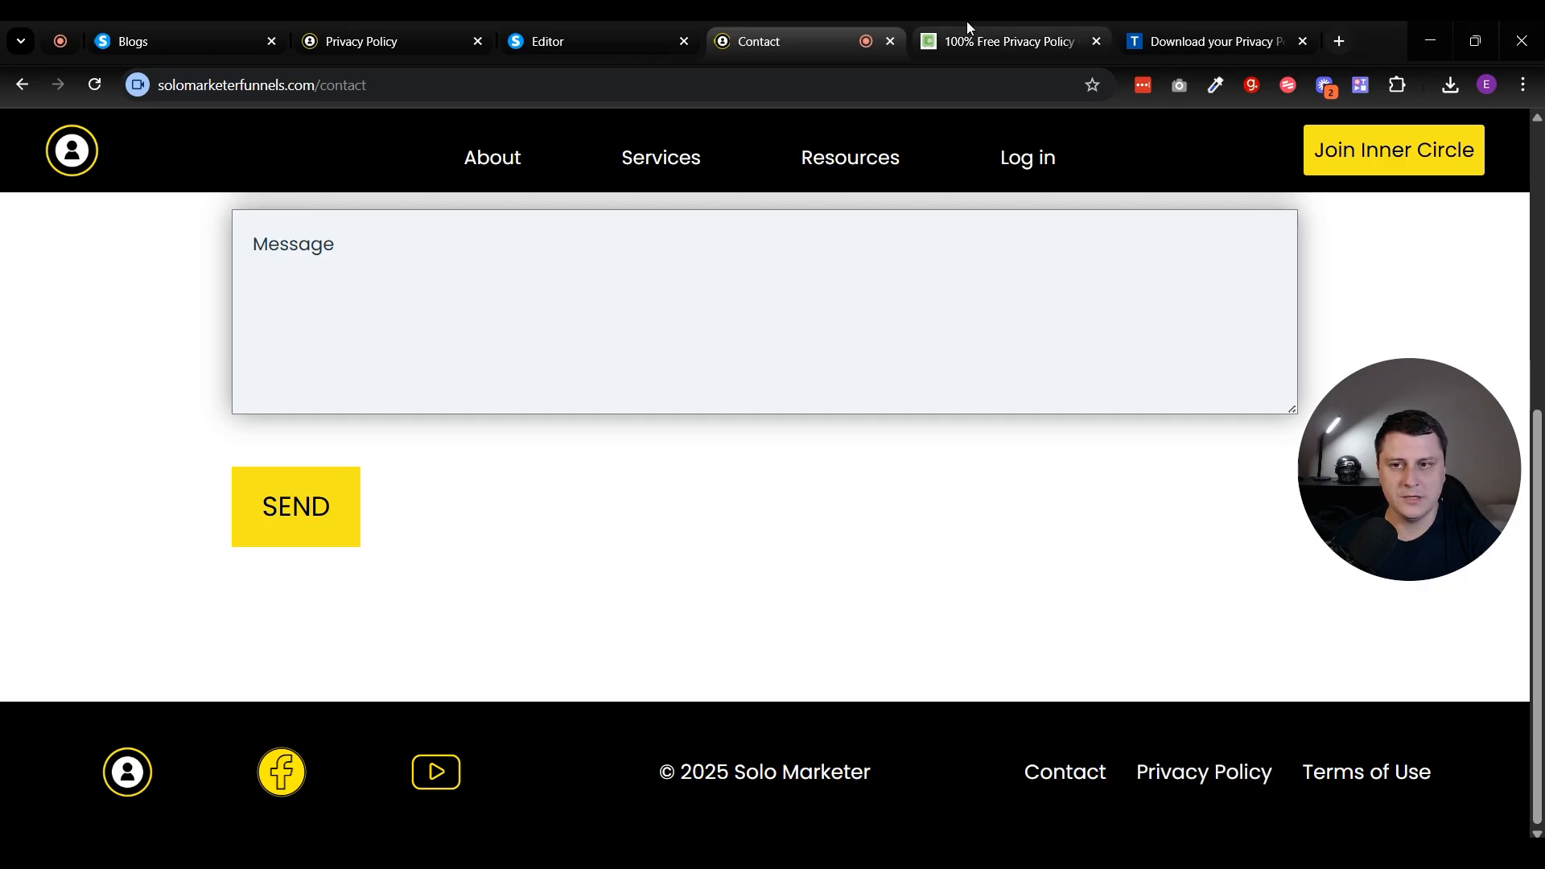
click(611, 23)
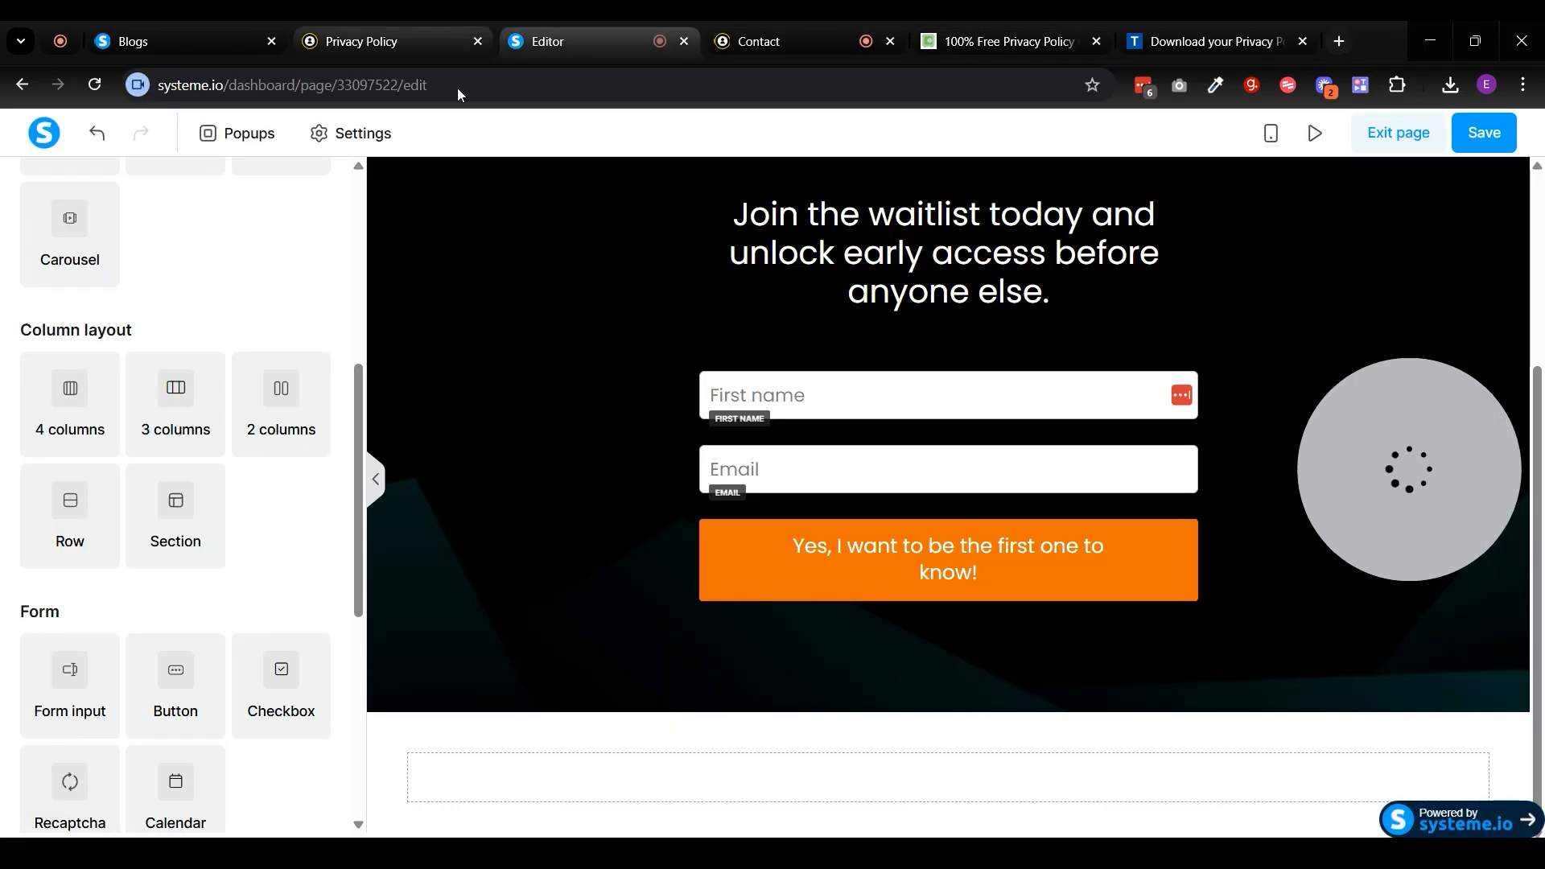
drag(201, 398, 841, 777)
Step: Set the new footer section's background color to the muted red ab6d6d
click(903, 711)
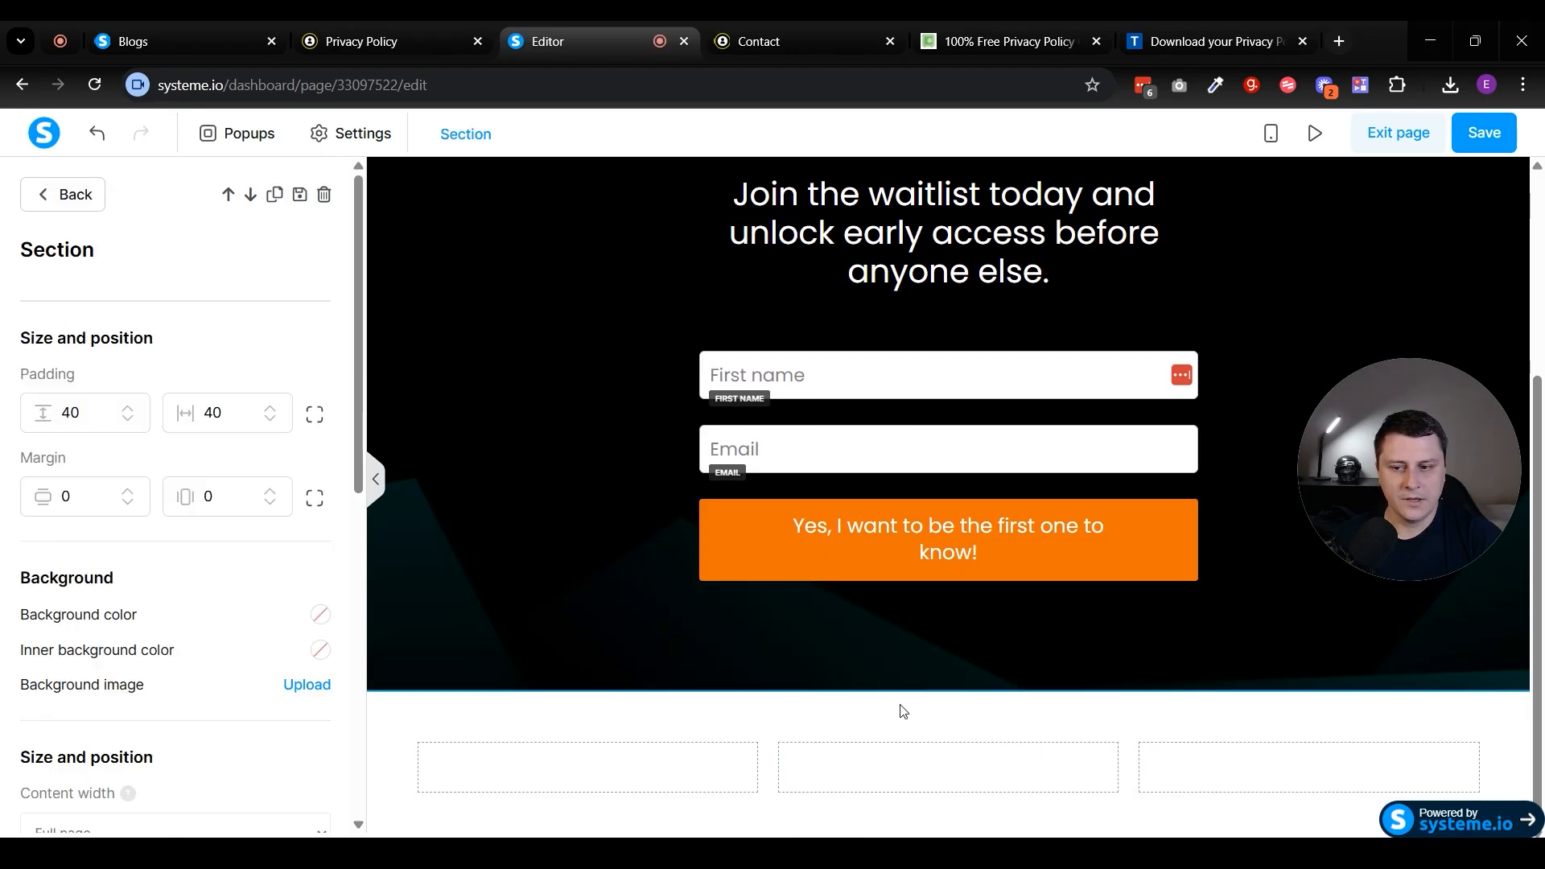
scroll(155, 488, down, 6)
scroll(173, 486, up, 1)
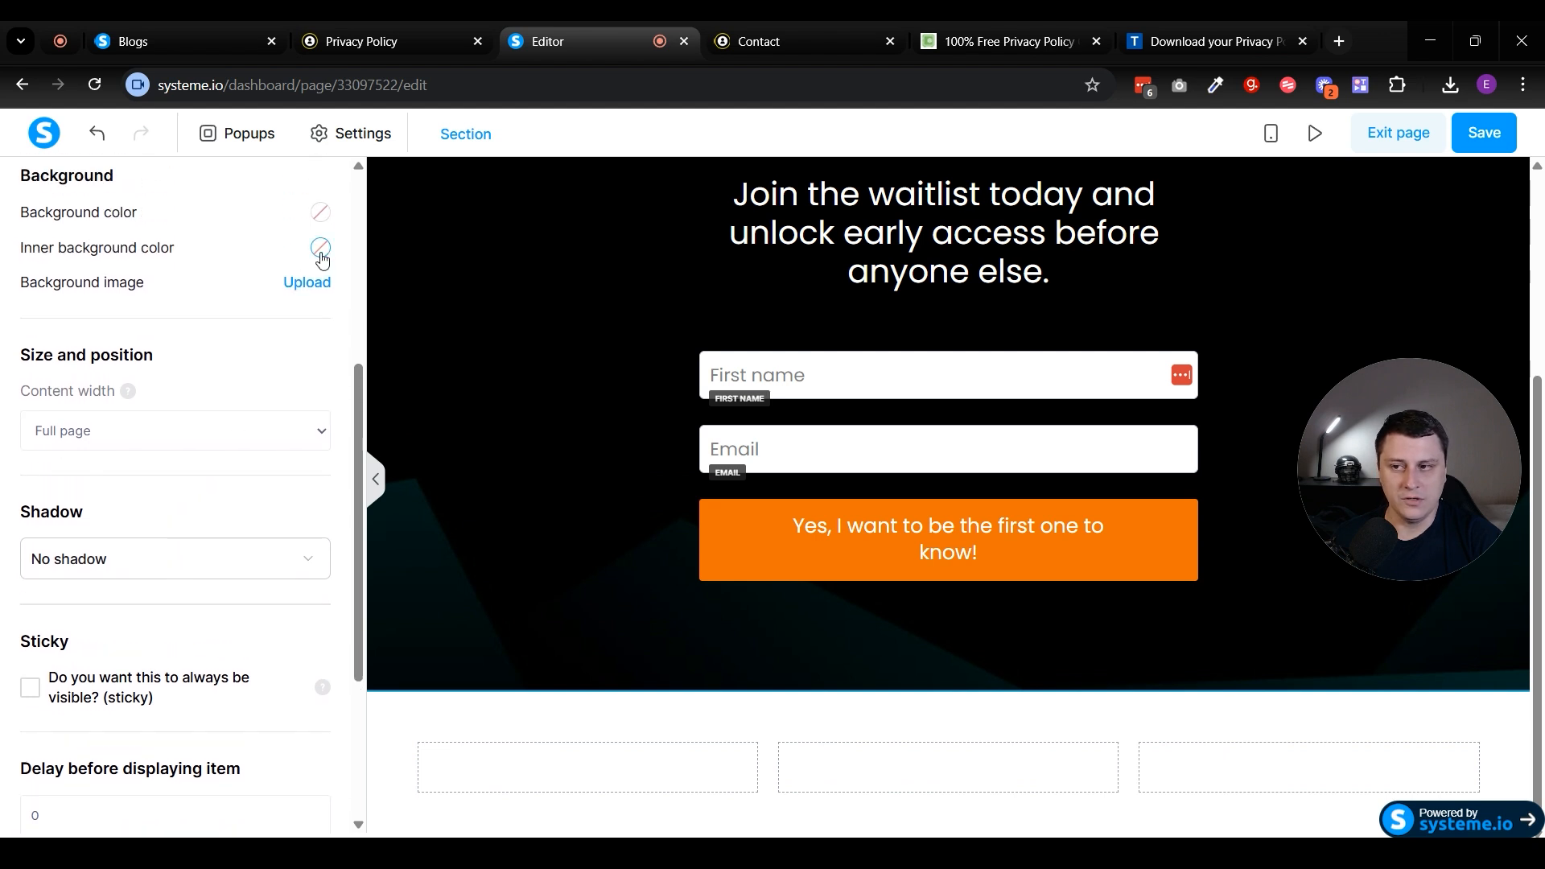
click(321, 213)
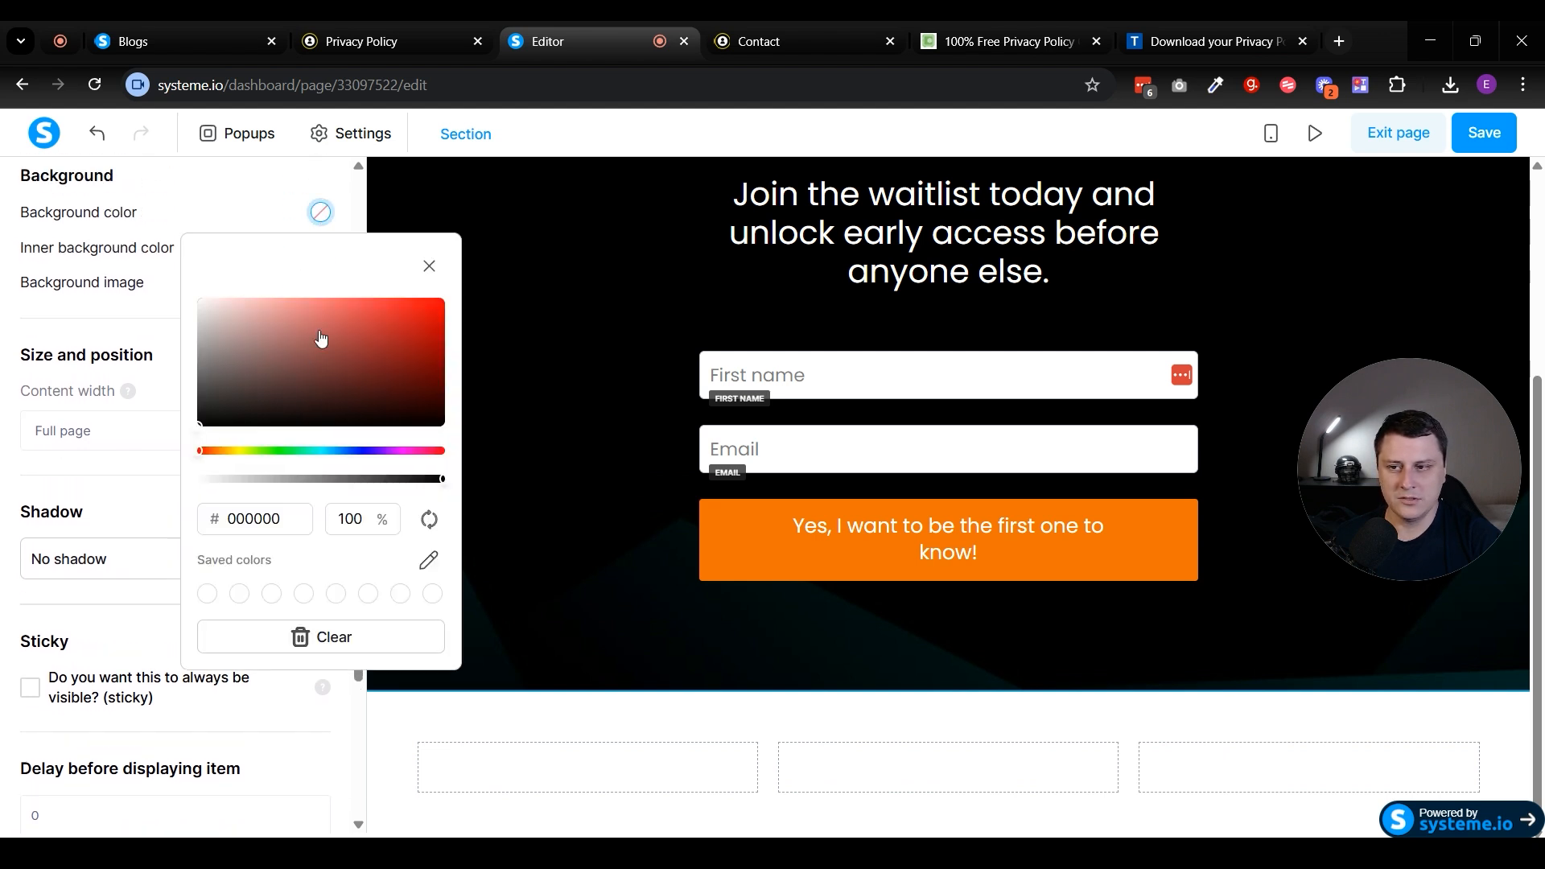
click(345, 298)
drag(347, 326, 287, 339)
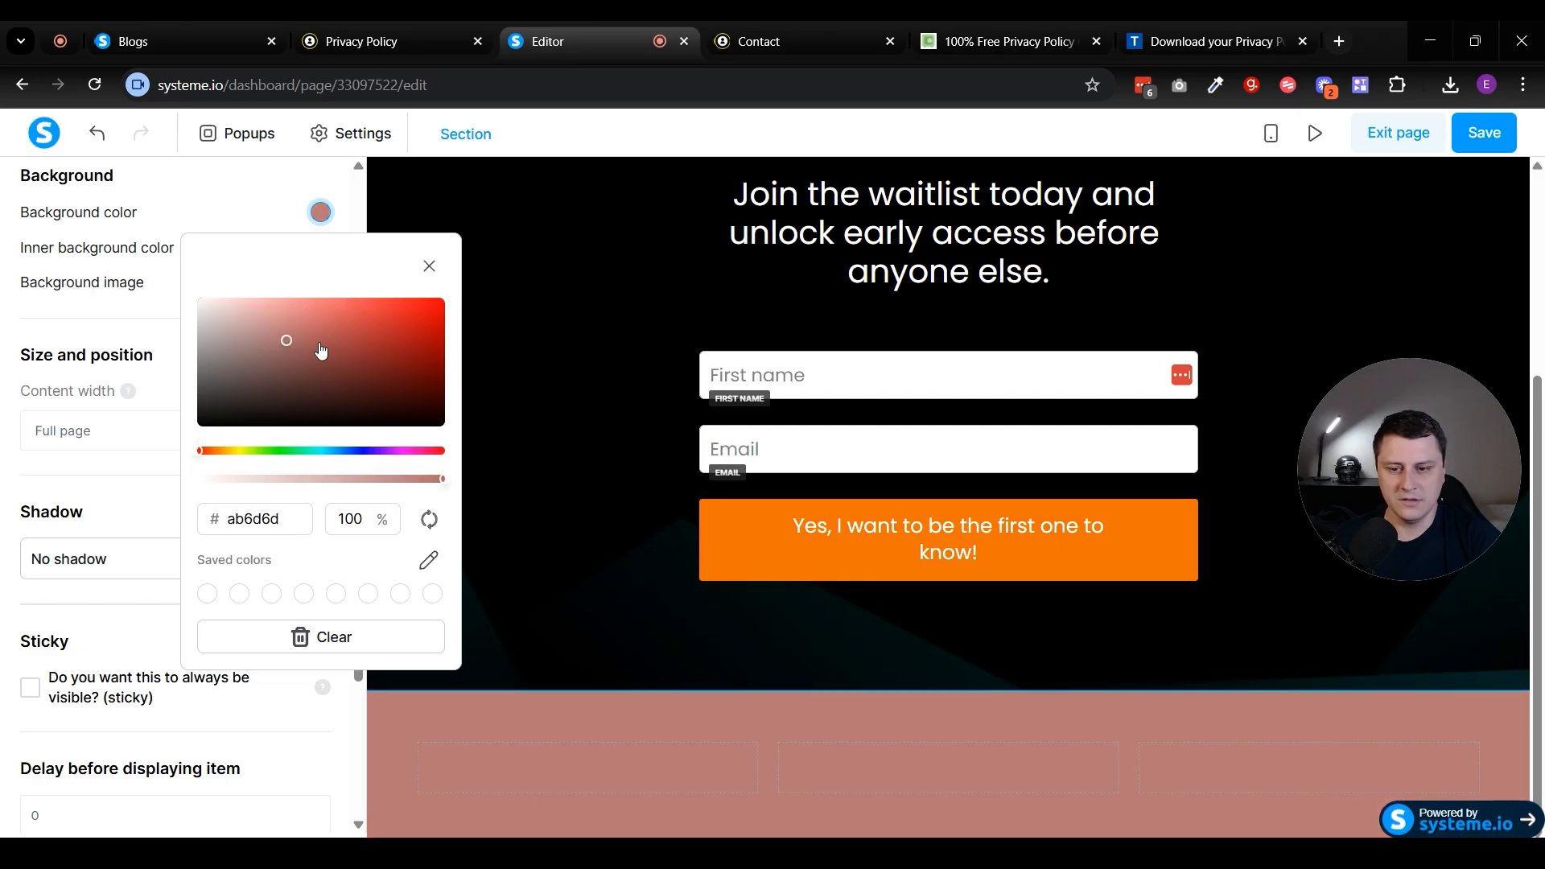
click(698, 679)
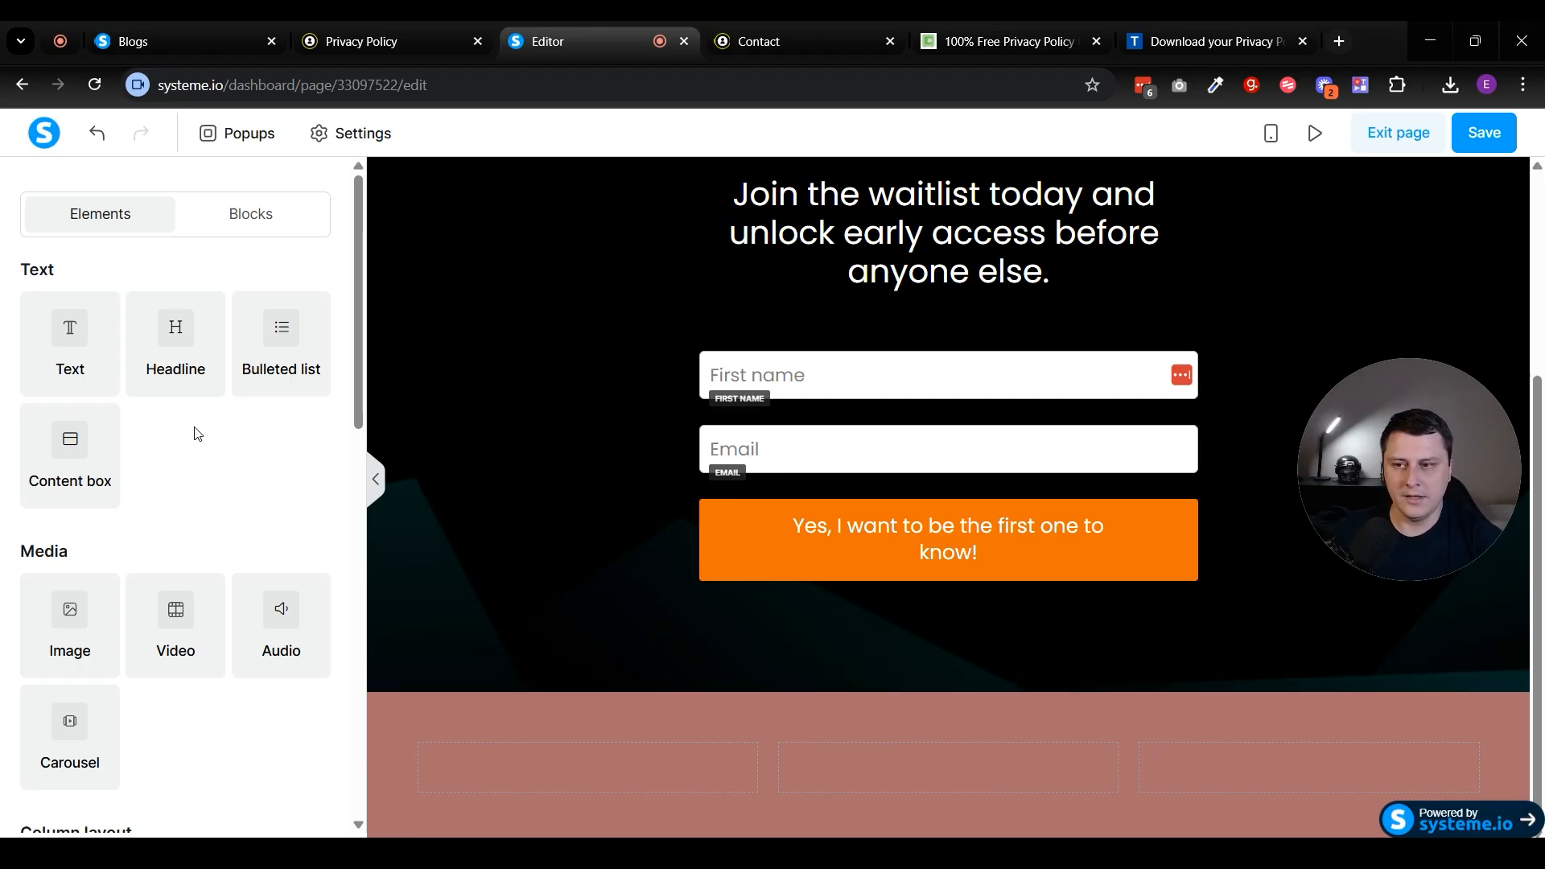
Step: Place a Menu element in the middle column of the footer section and open its settings
scroll(277, 332, down, 10)
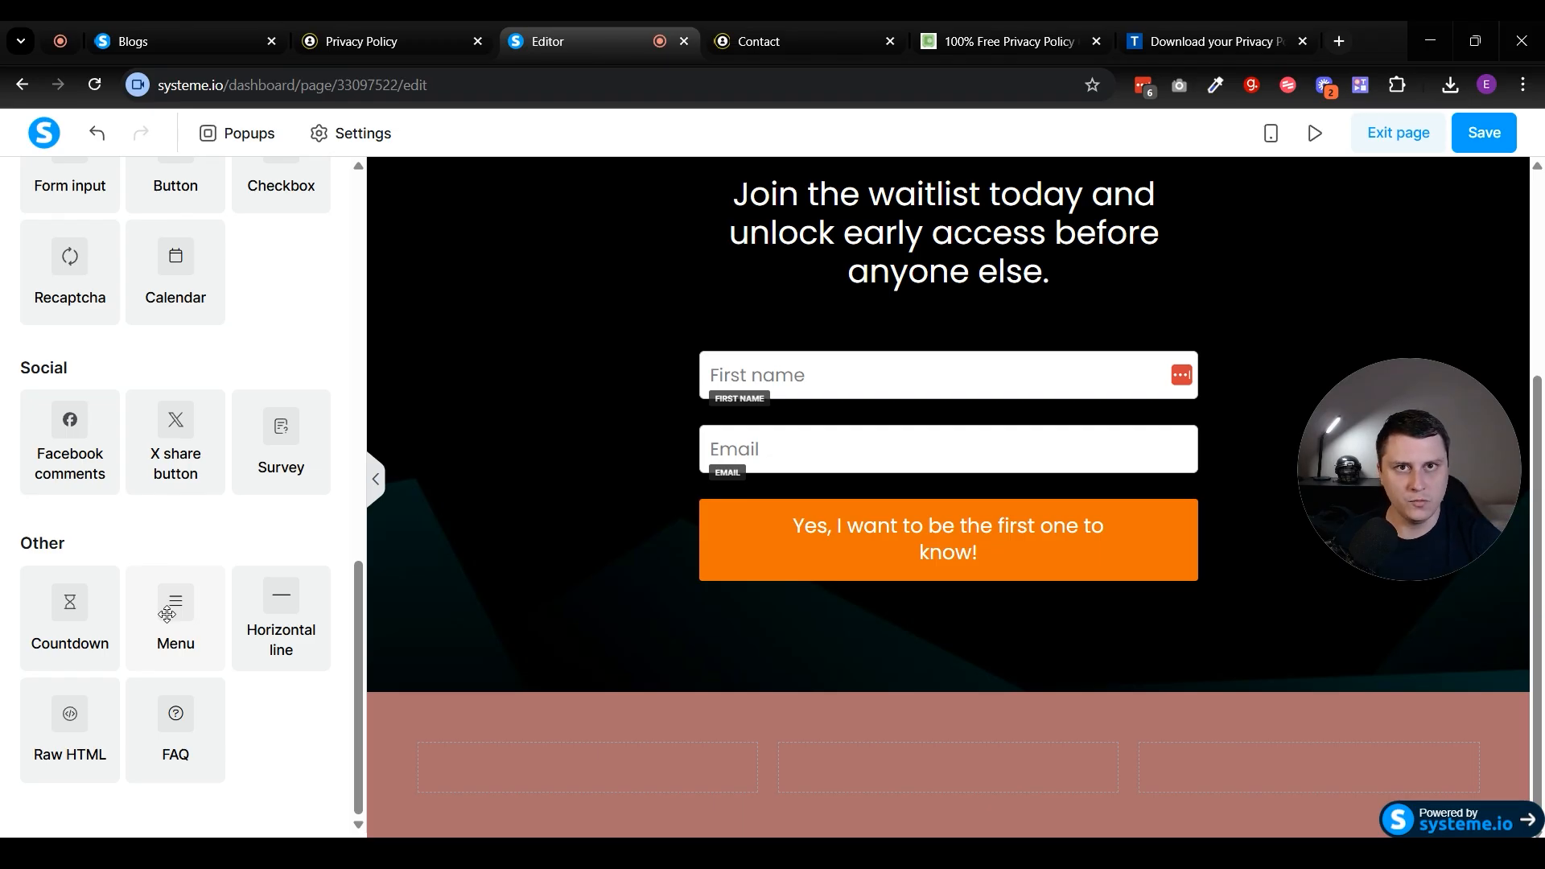
drag(280, 611, 855, 752)
key(ctrl+z)
drag(175, 613, 933, 766)
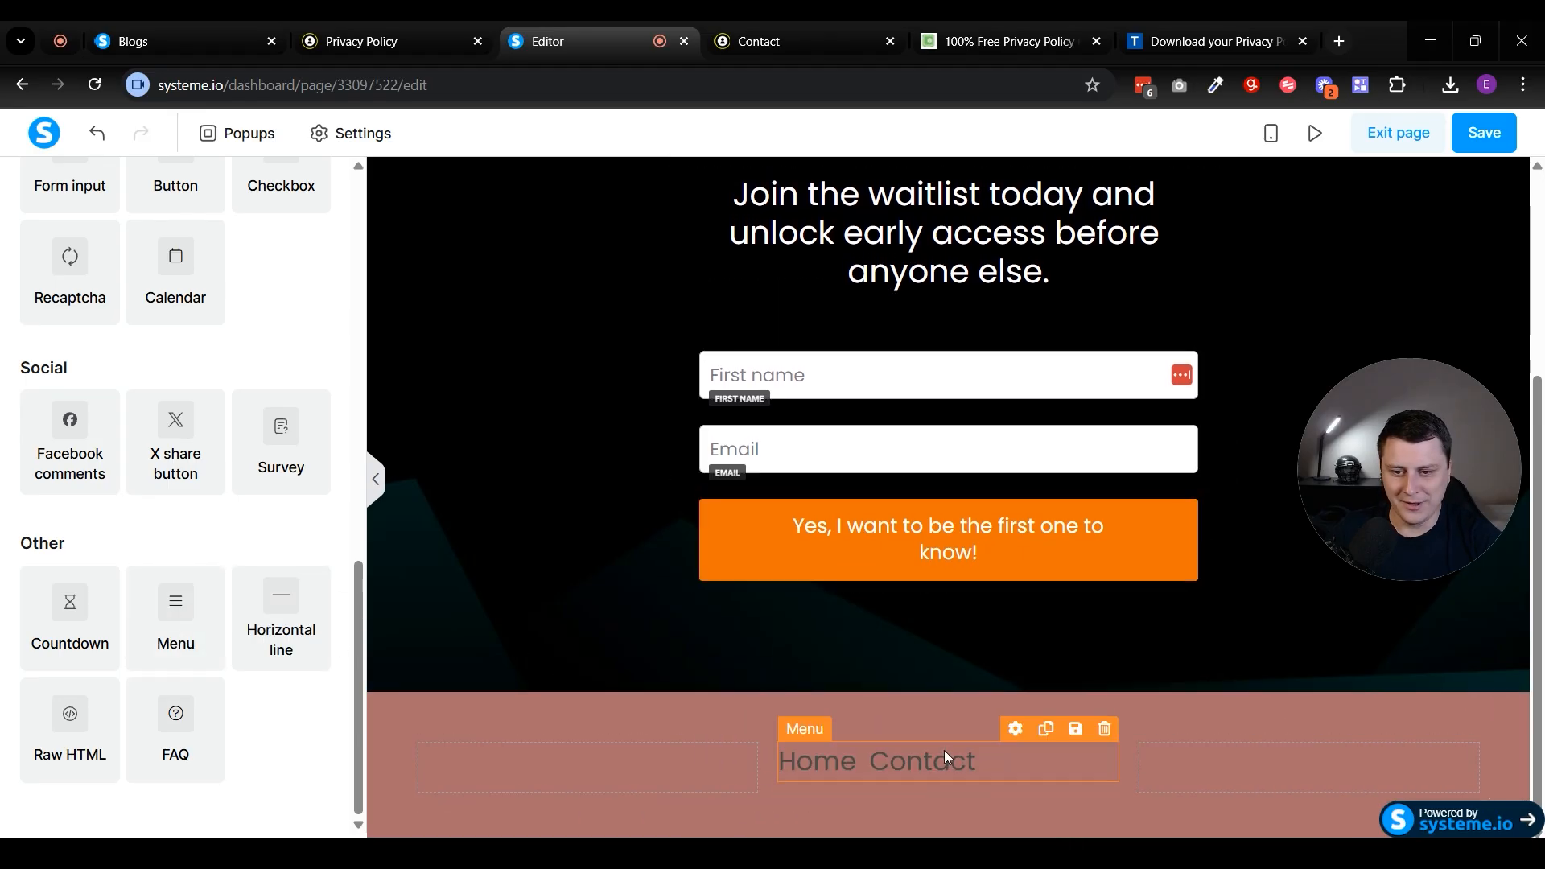
click(877, 777)
click(876, 777)
click(876, 777)
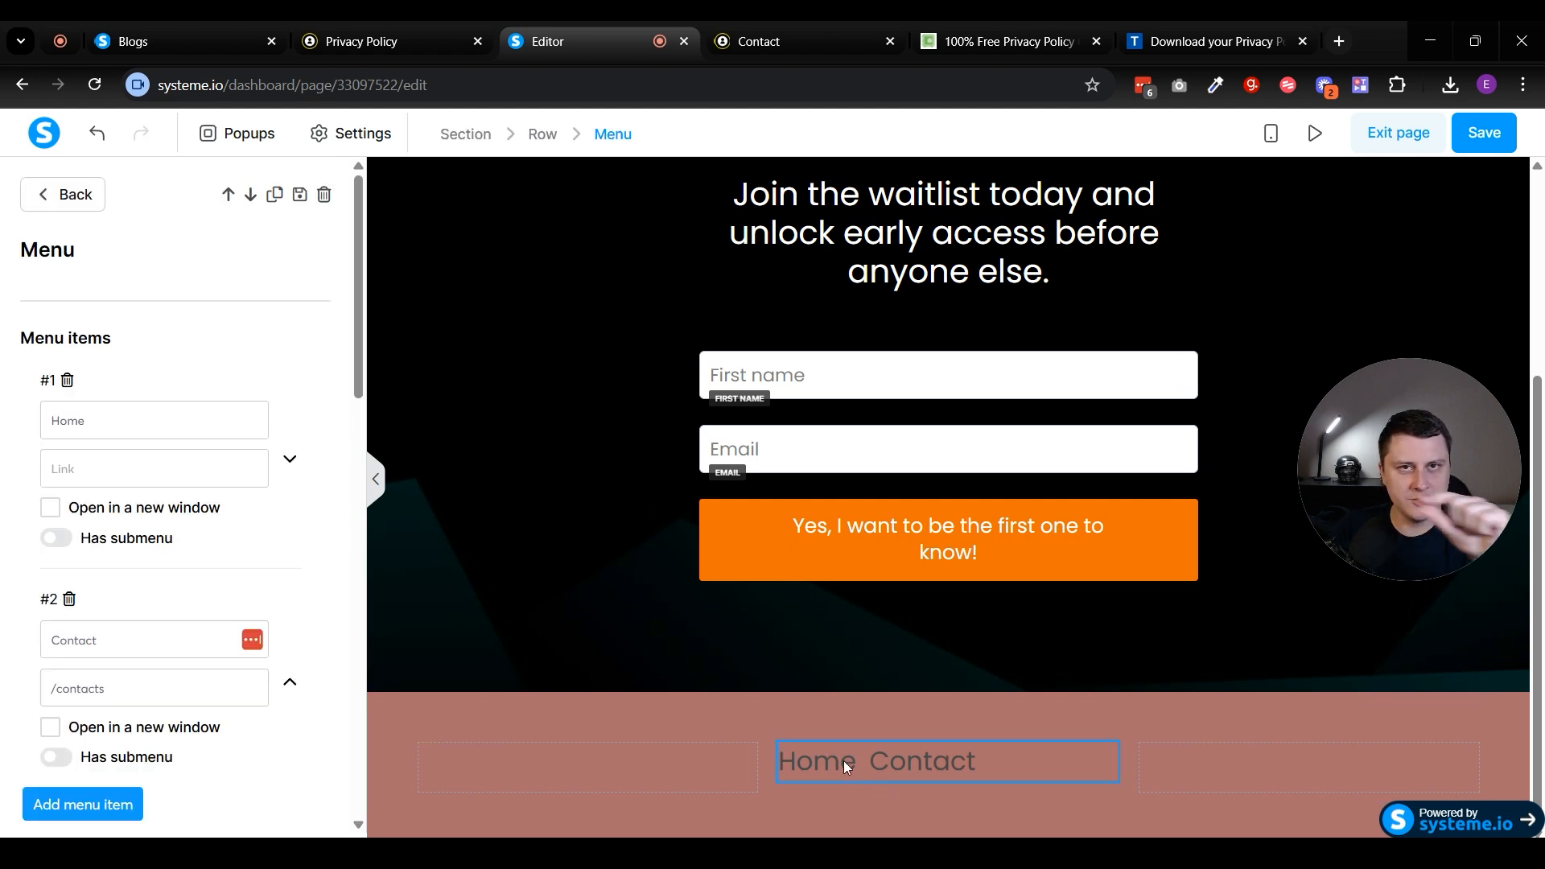
Step: Check the footer links on the Contact page, and title the first two menu items Contact and Privacy
click(775, 32)
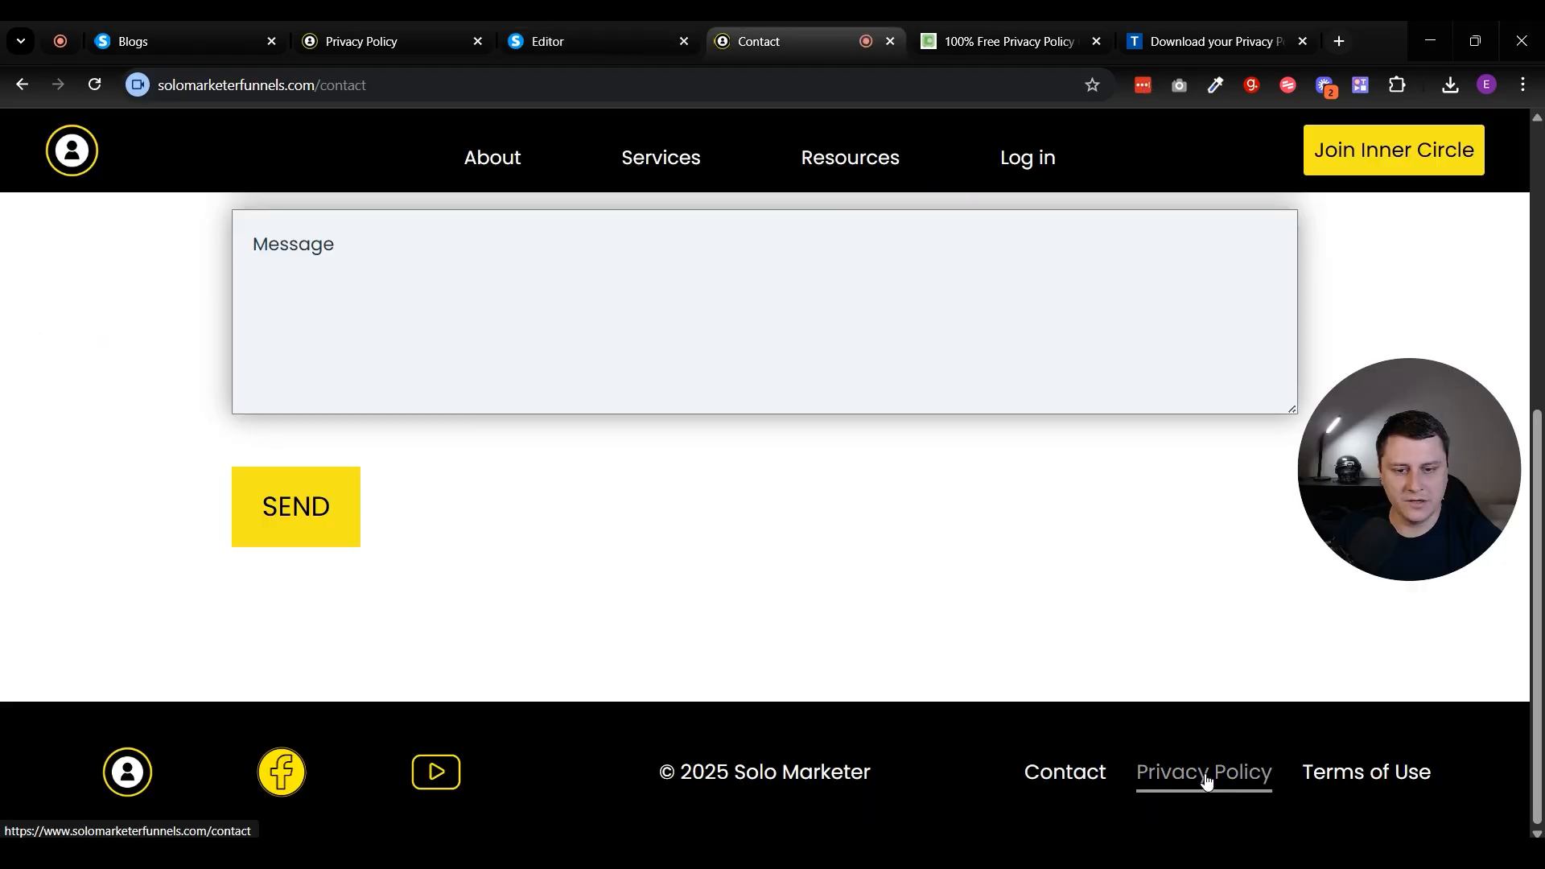
click(587, 36)
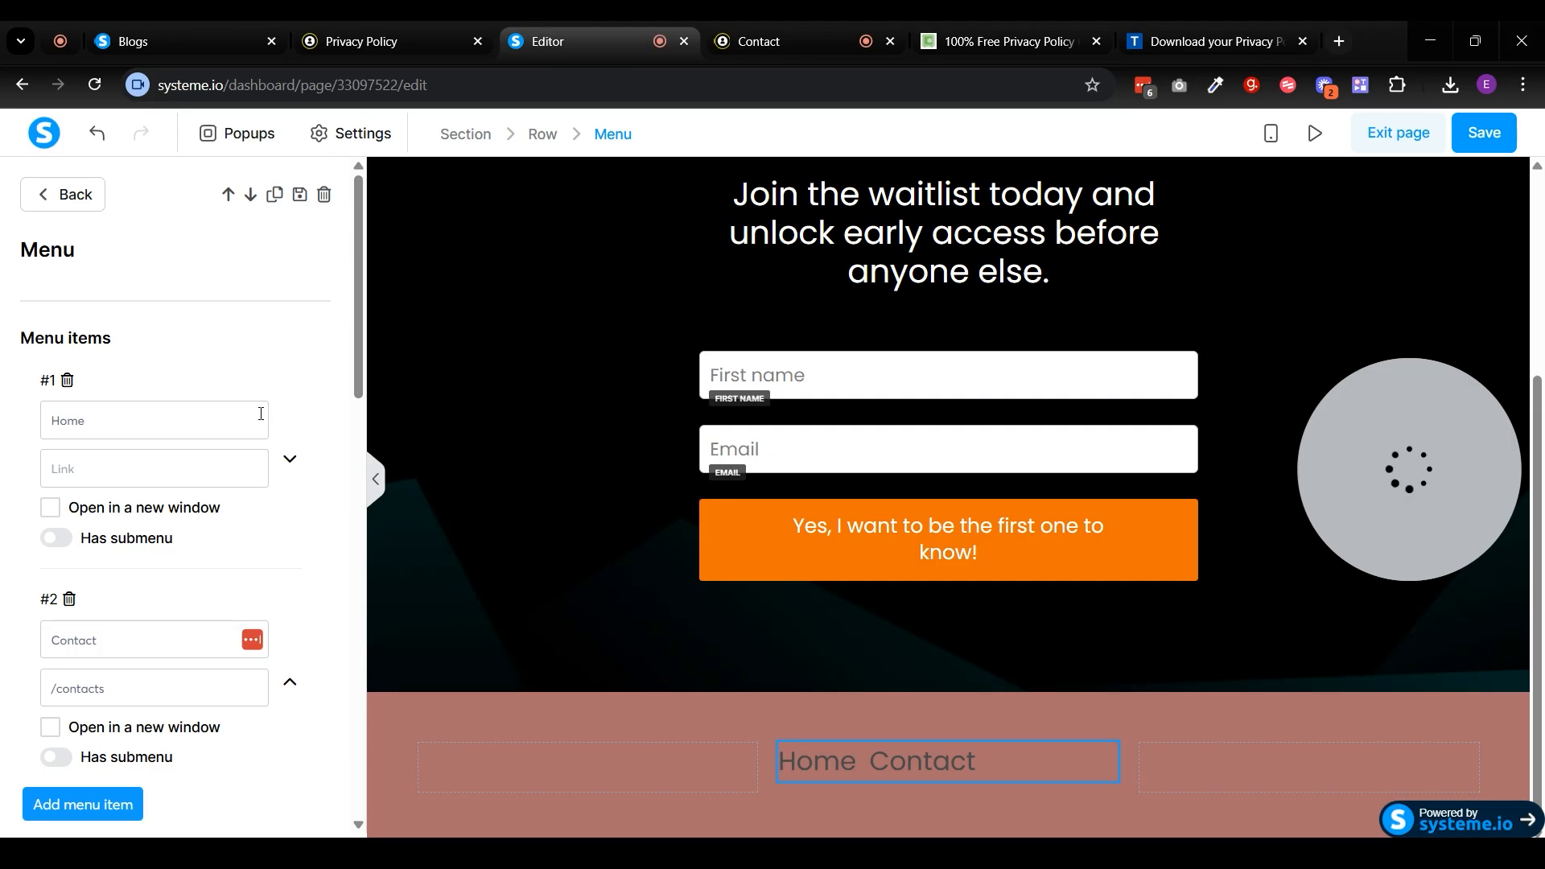
double_click(147, 413)
text(C)
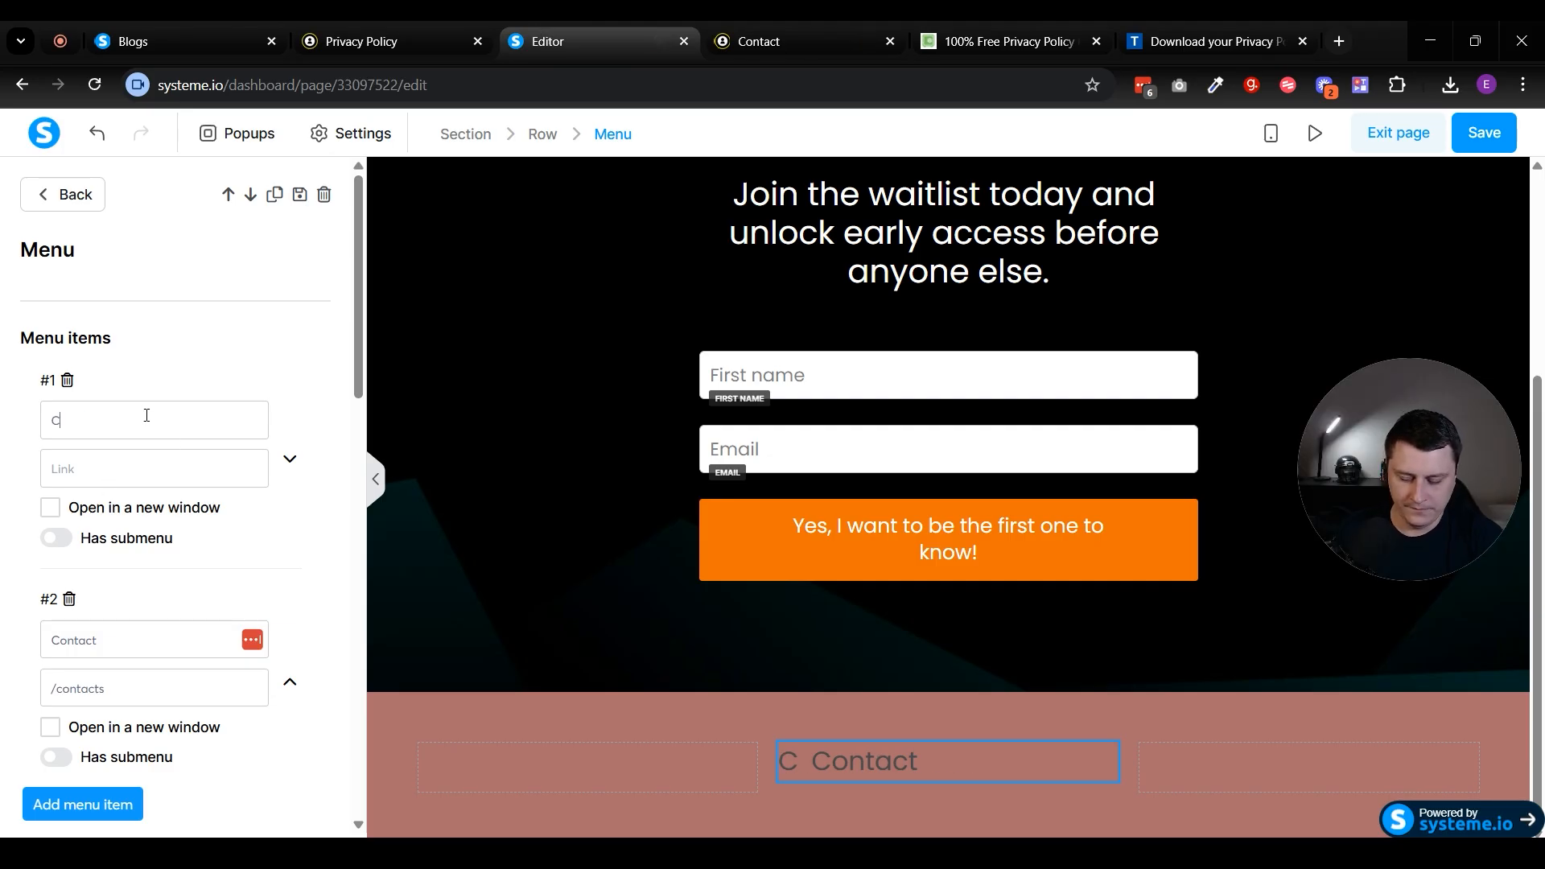
text(ontact)
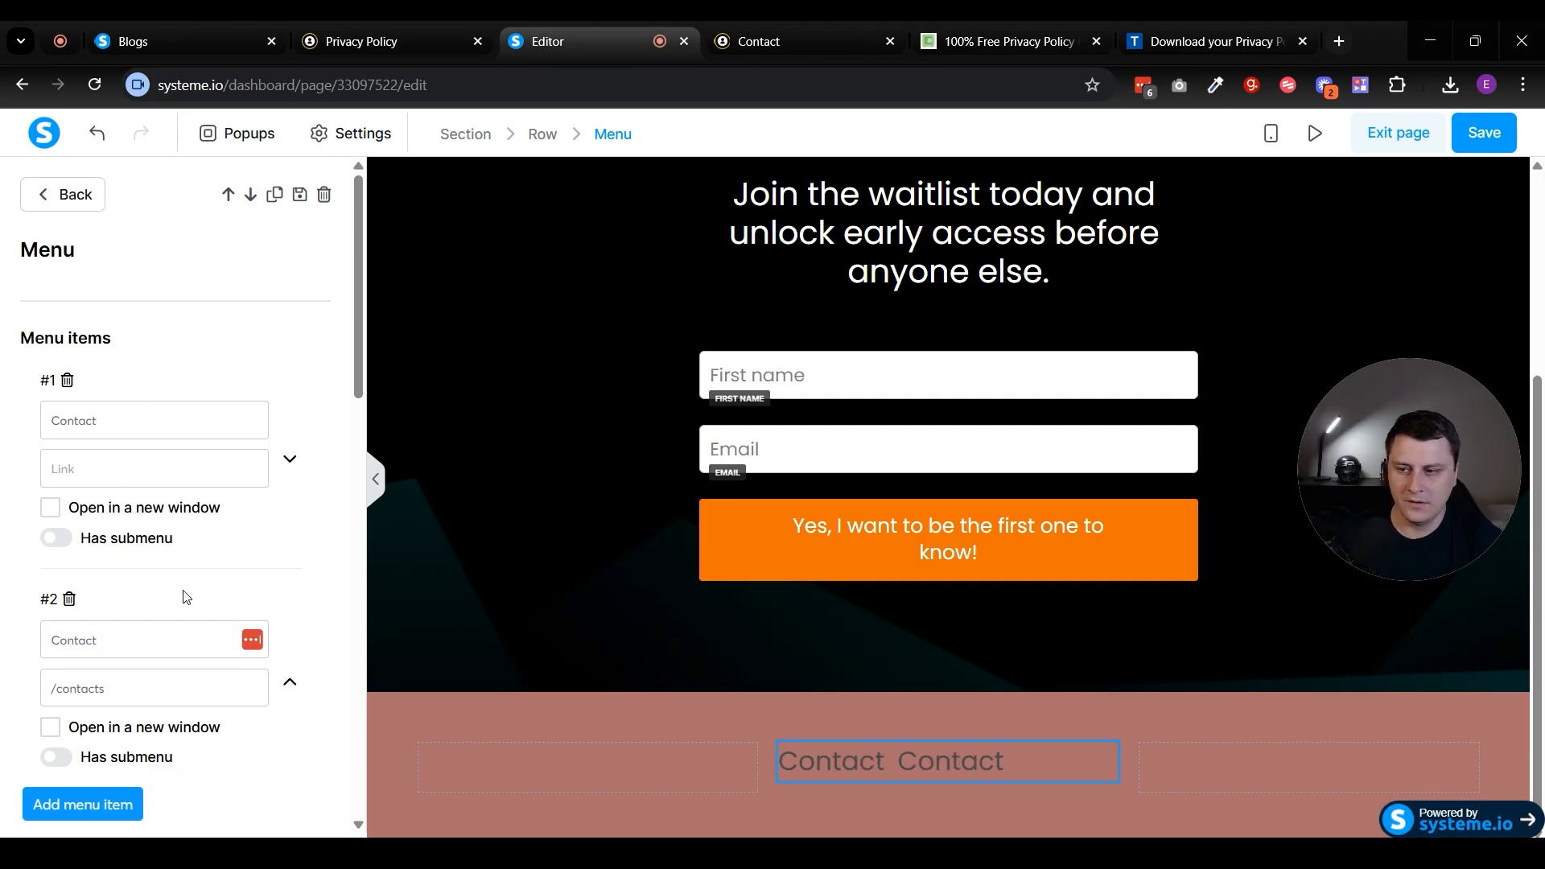
double_click(130, 633)
text(Priva)
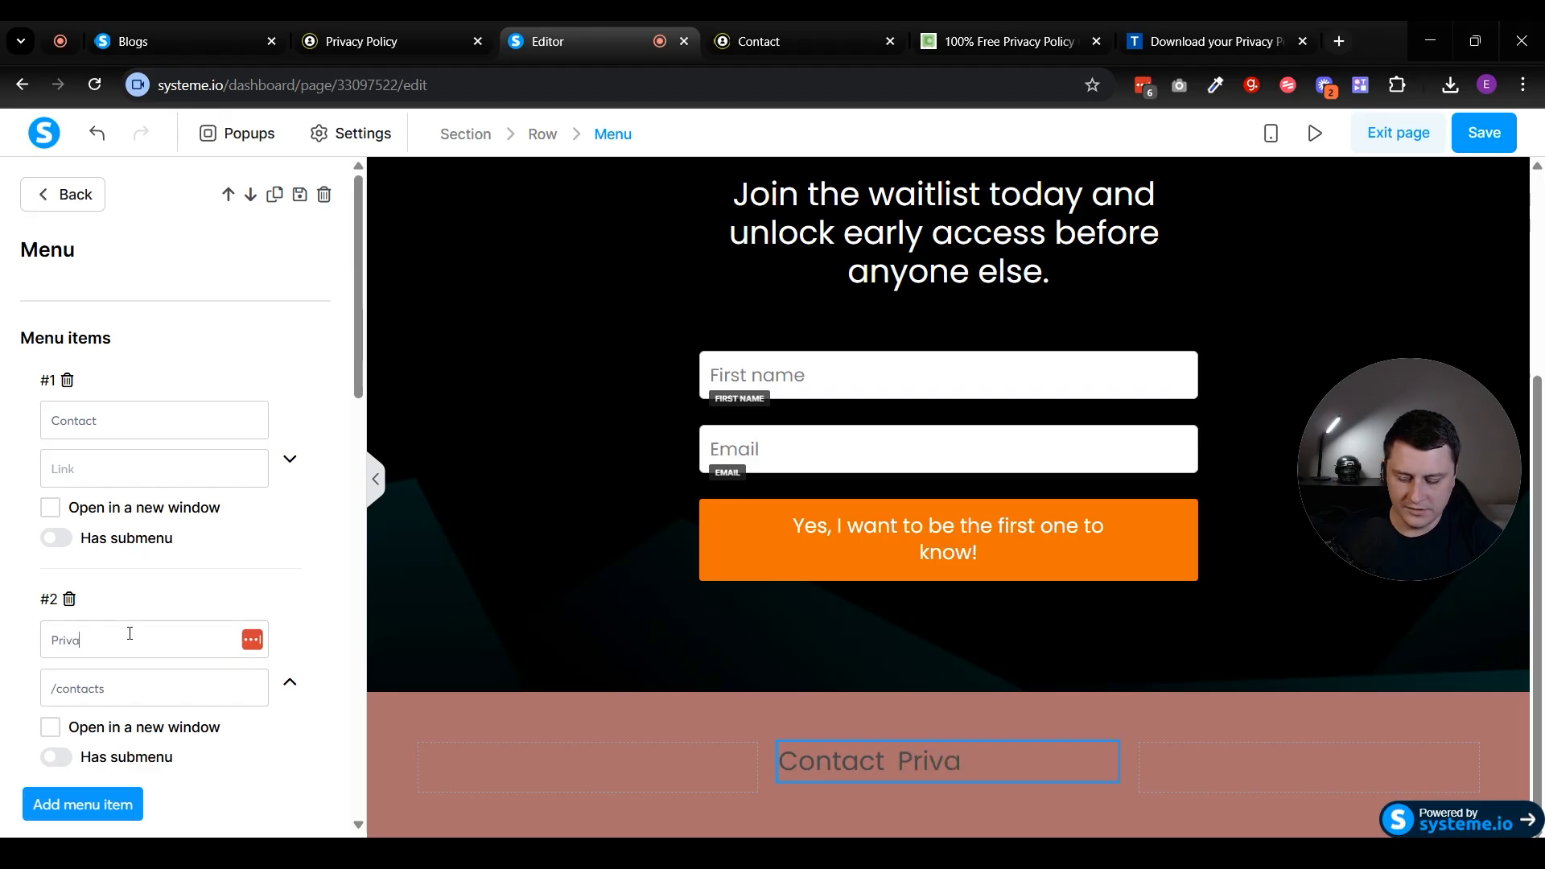
Step: Add a third item to the footer menu and title it Terms
scroll(117, 626, down, 3)
click(77, 602)
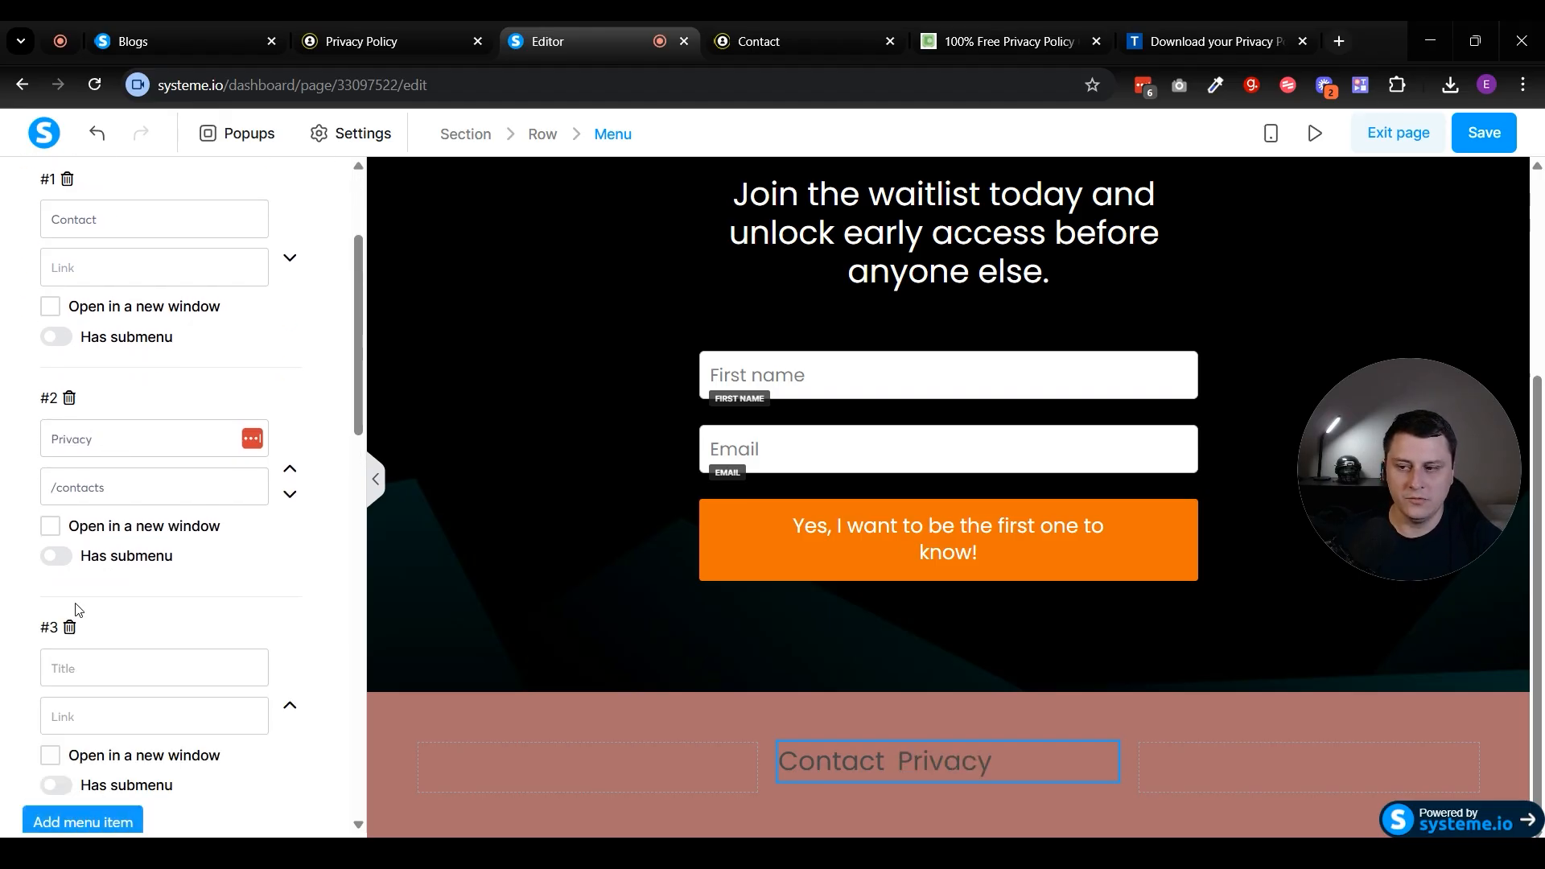
click(89, 654)
text(Terms)
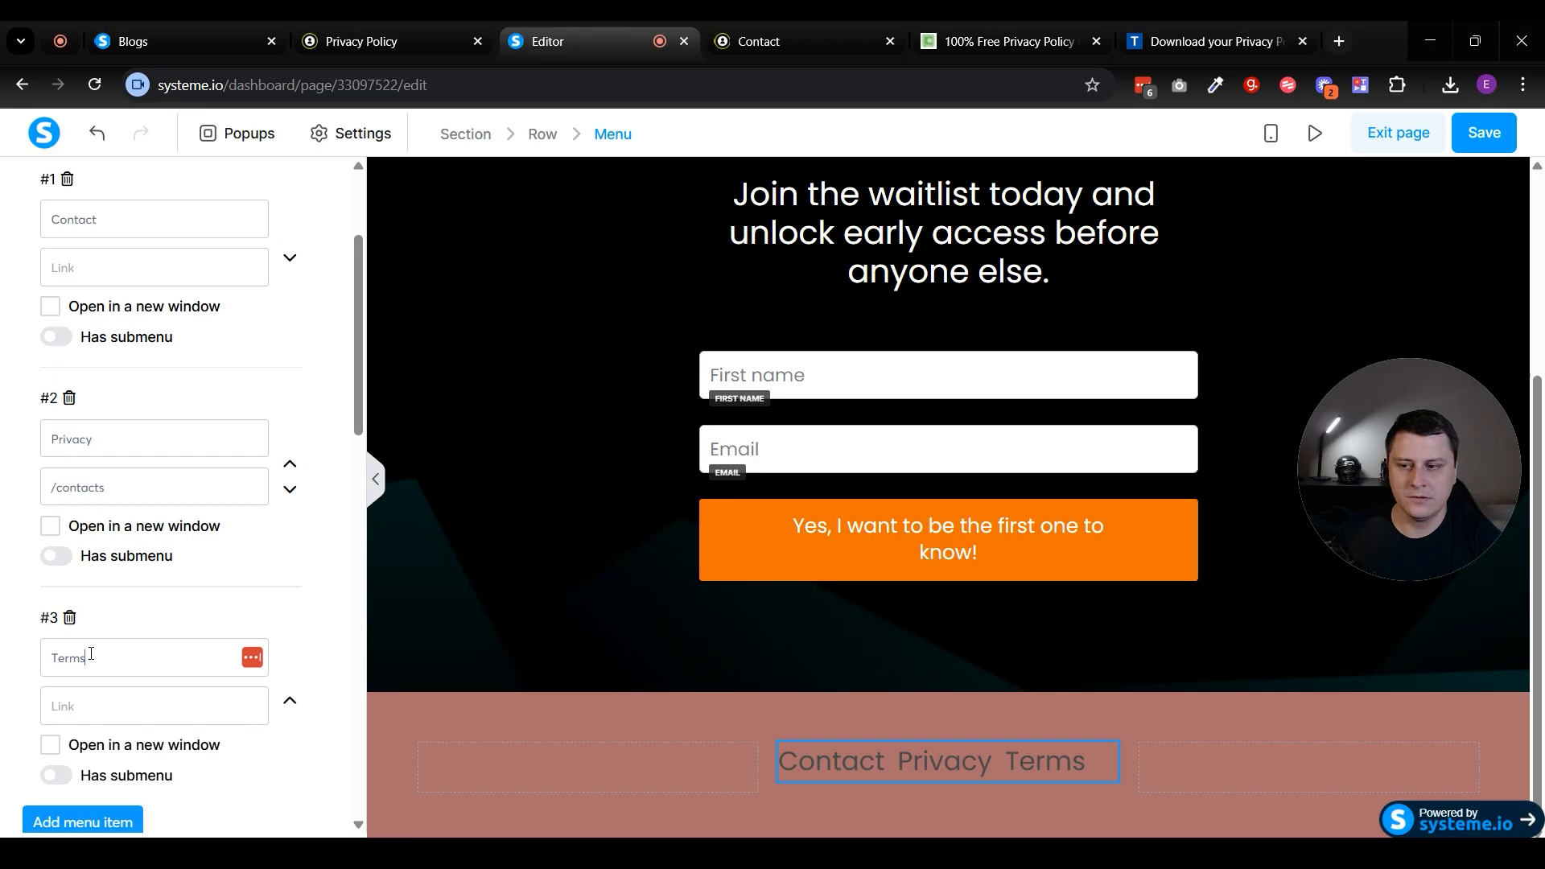
Step: Set the footer menu items' text color to black, 000000
scroll(320, 629, down, 5)
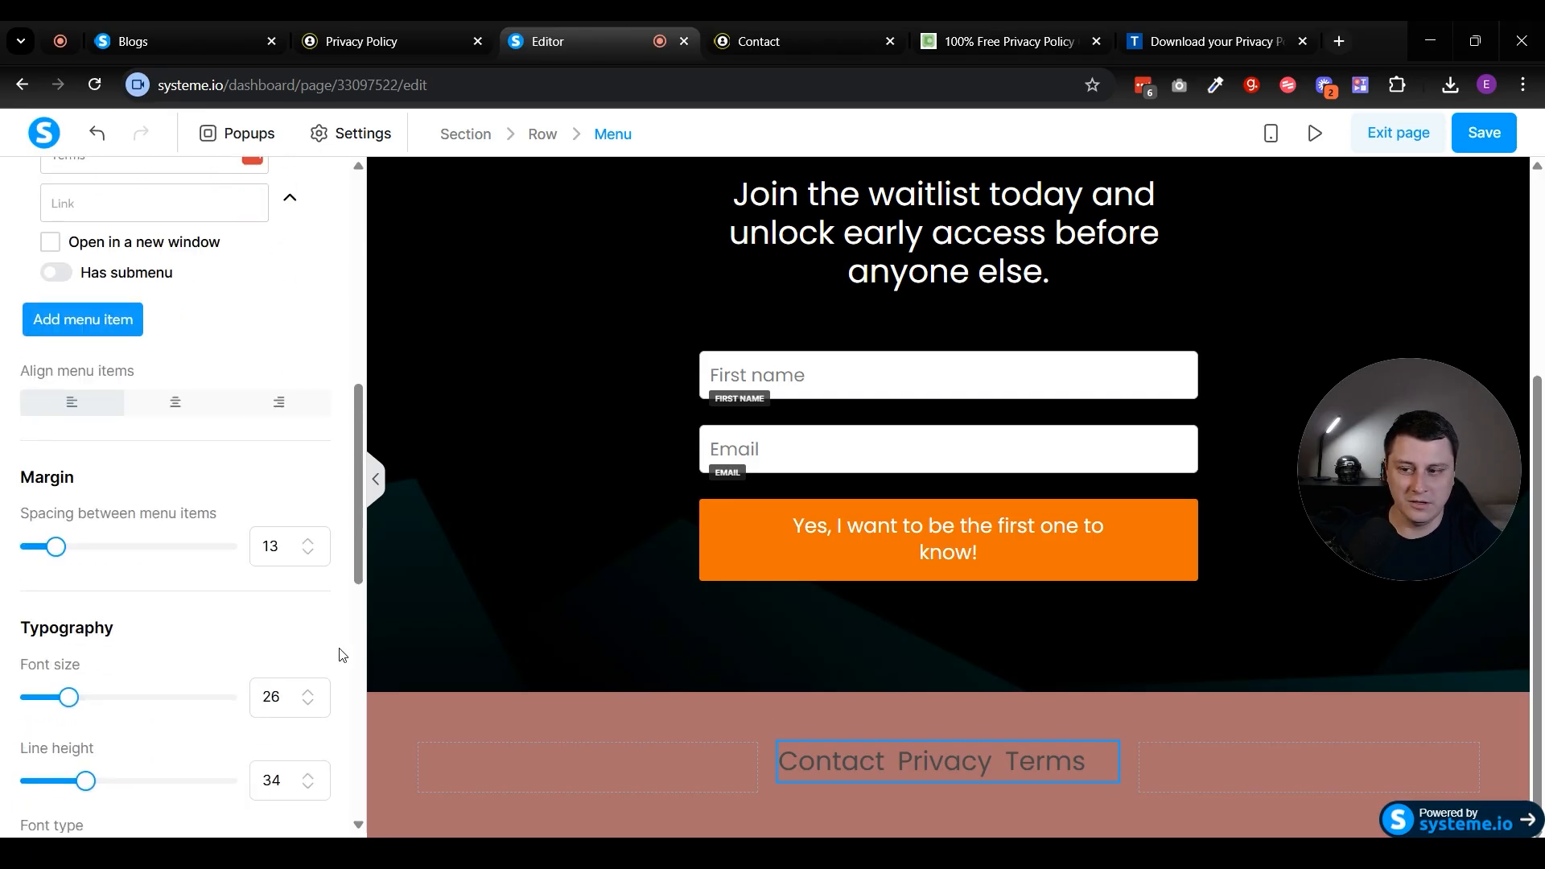
scroll(346, 656, up, 8)
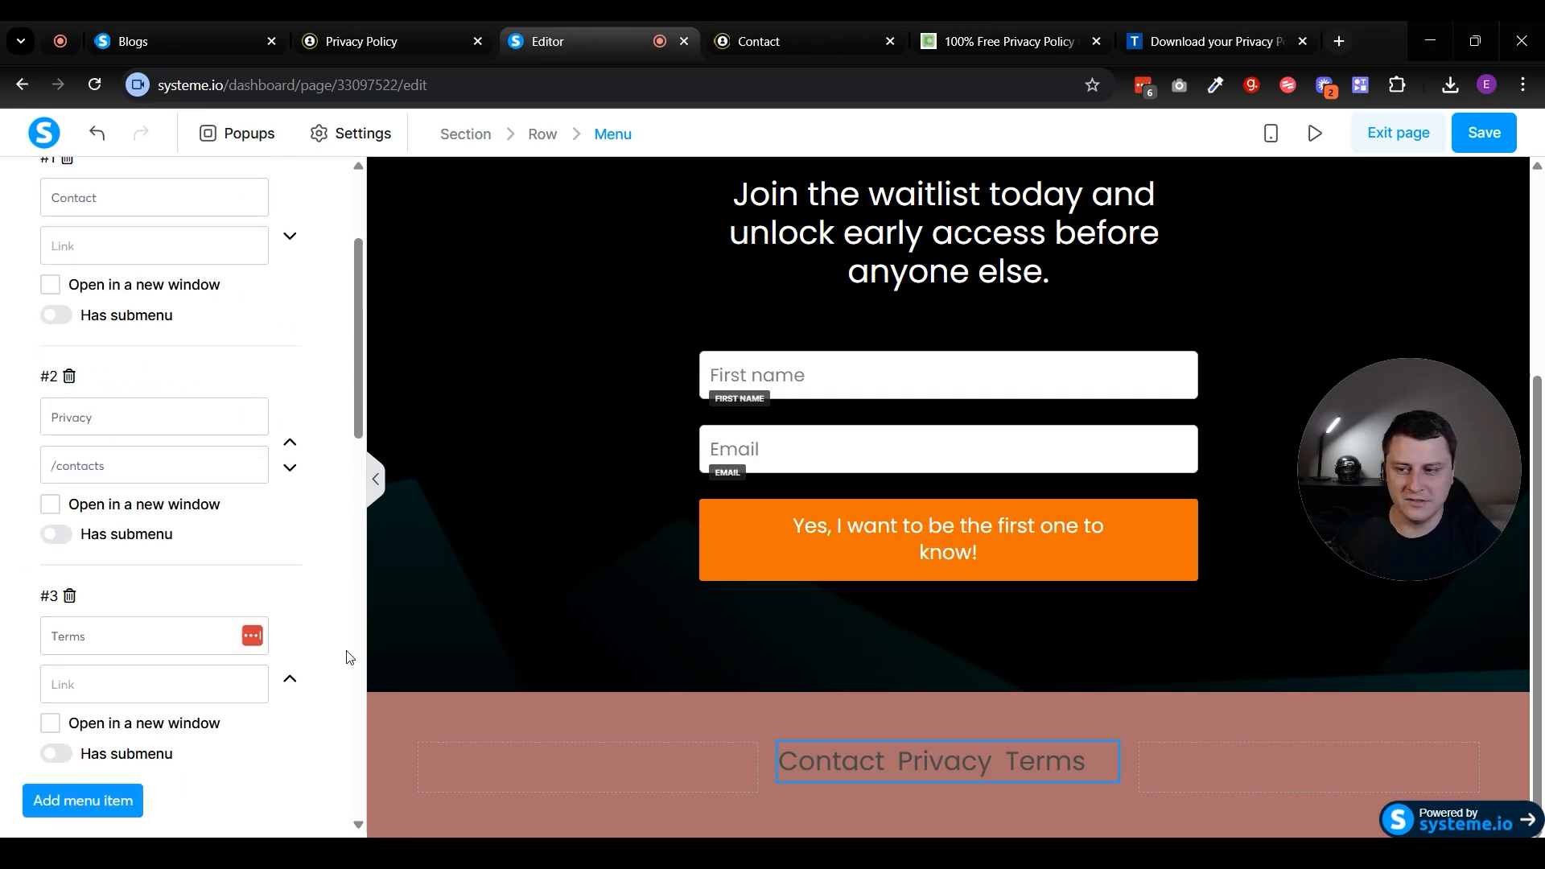
scroll(346, 656, down, 10)
scroll(346, 625, down, 7)
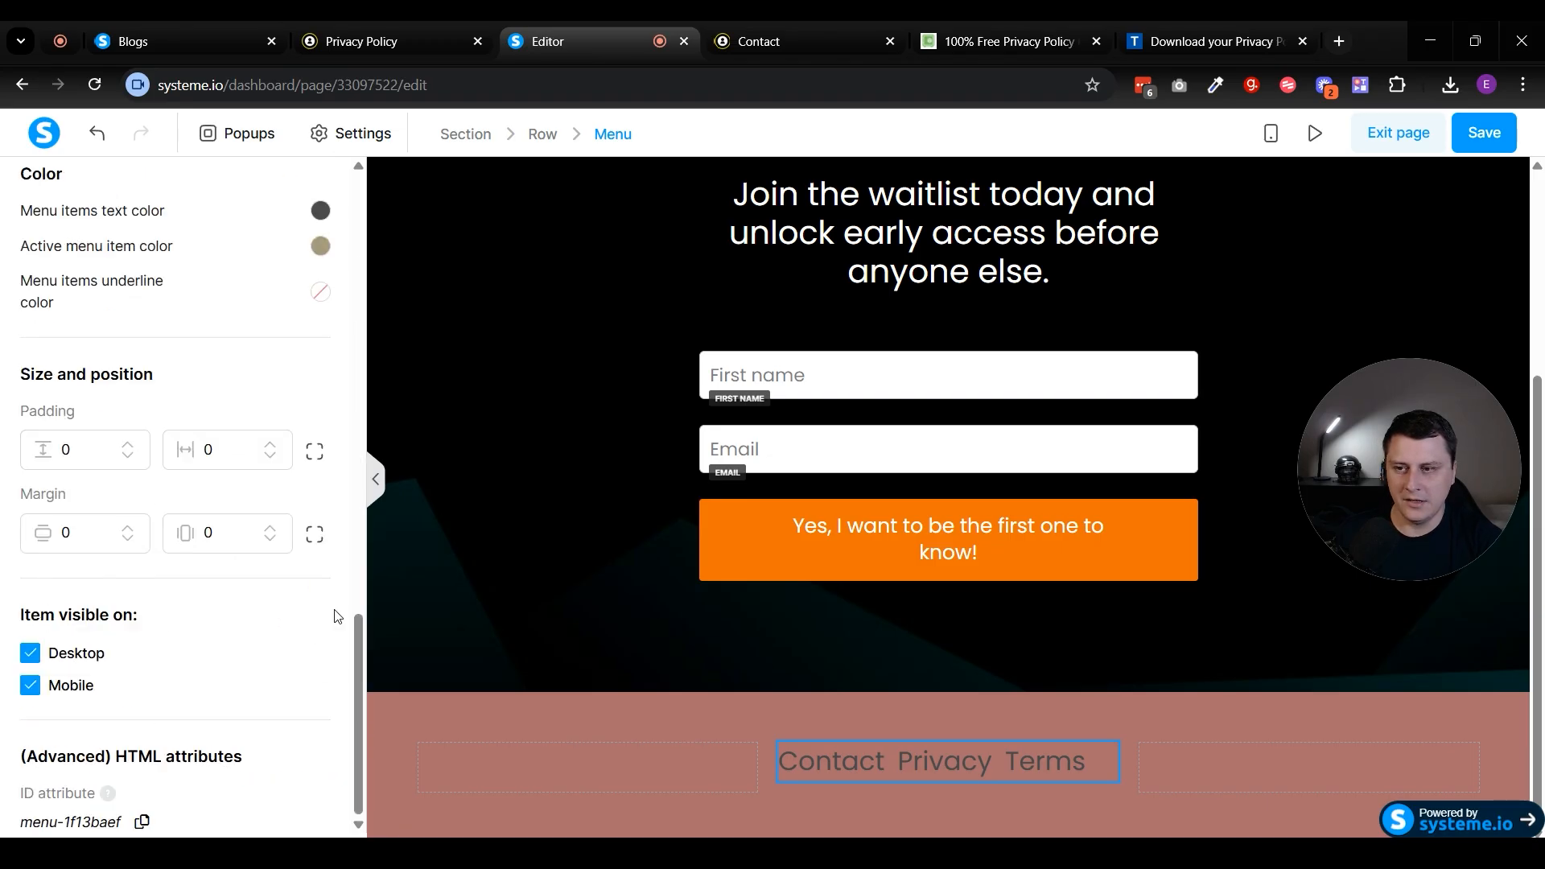
scroll(346, 625, up, 3)
click(320, 411)
drag(197, 607, 200, 625)
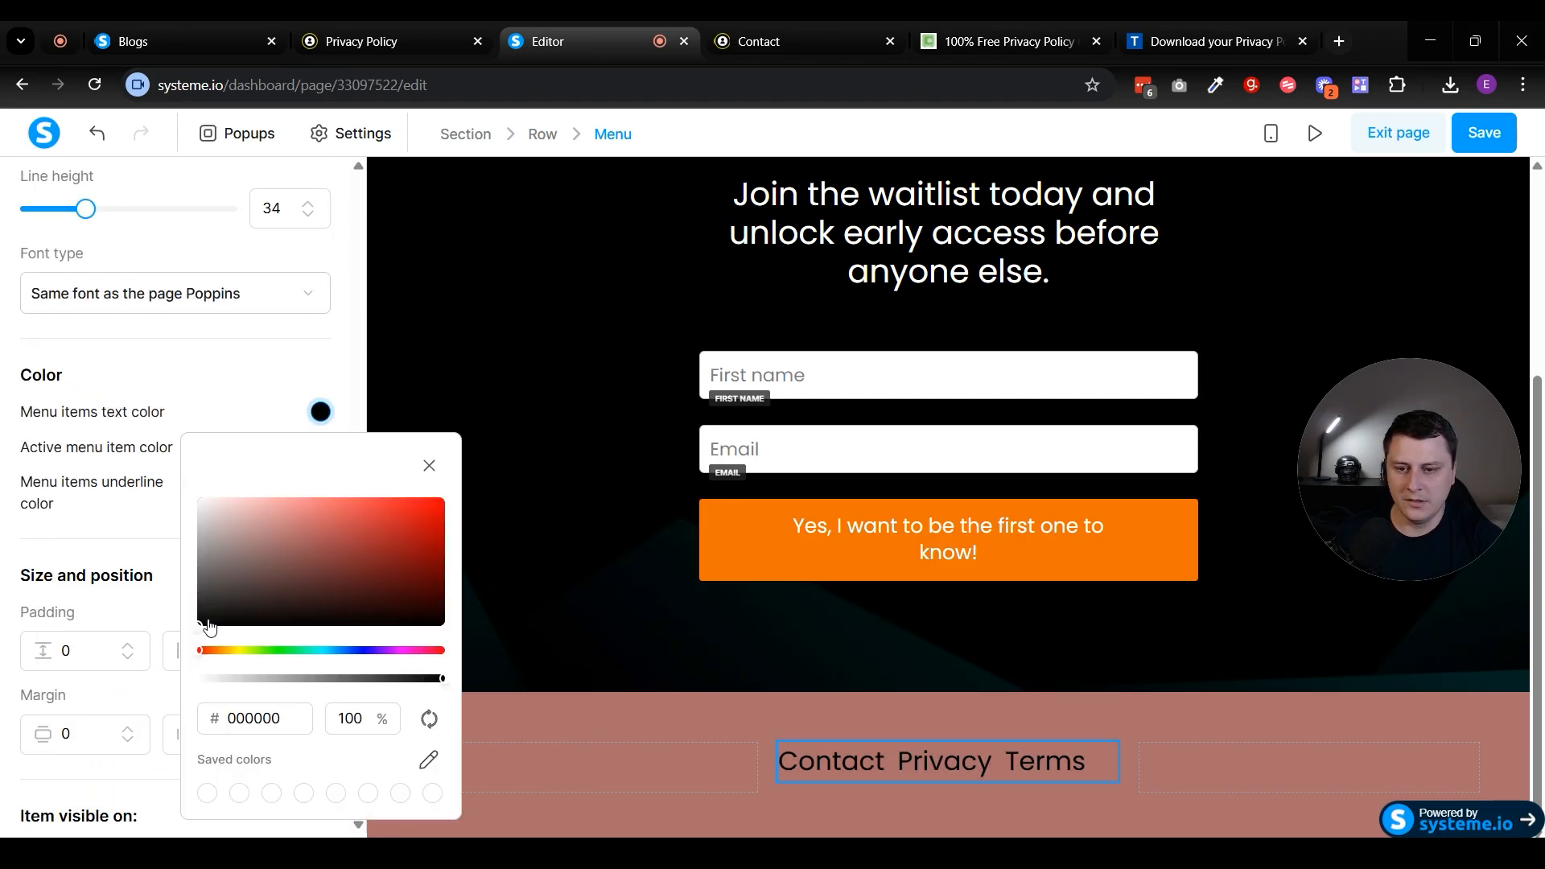
click(317, 367)
Step: Set the footer menu's active item color to the orange-yellow efaa00
click(320, 447)
click(186, 348)
drag(186, 348, 292, 334)
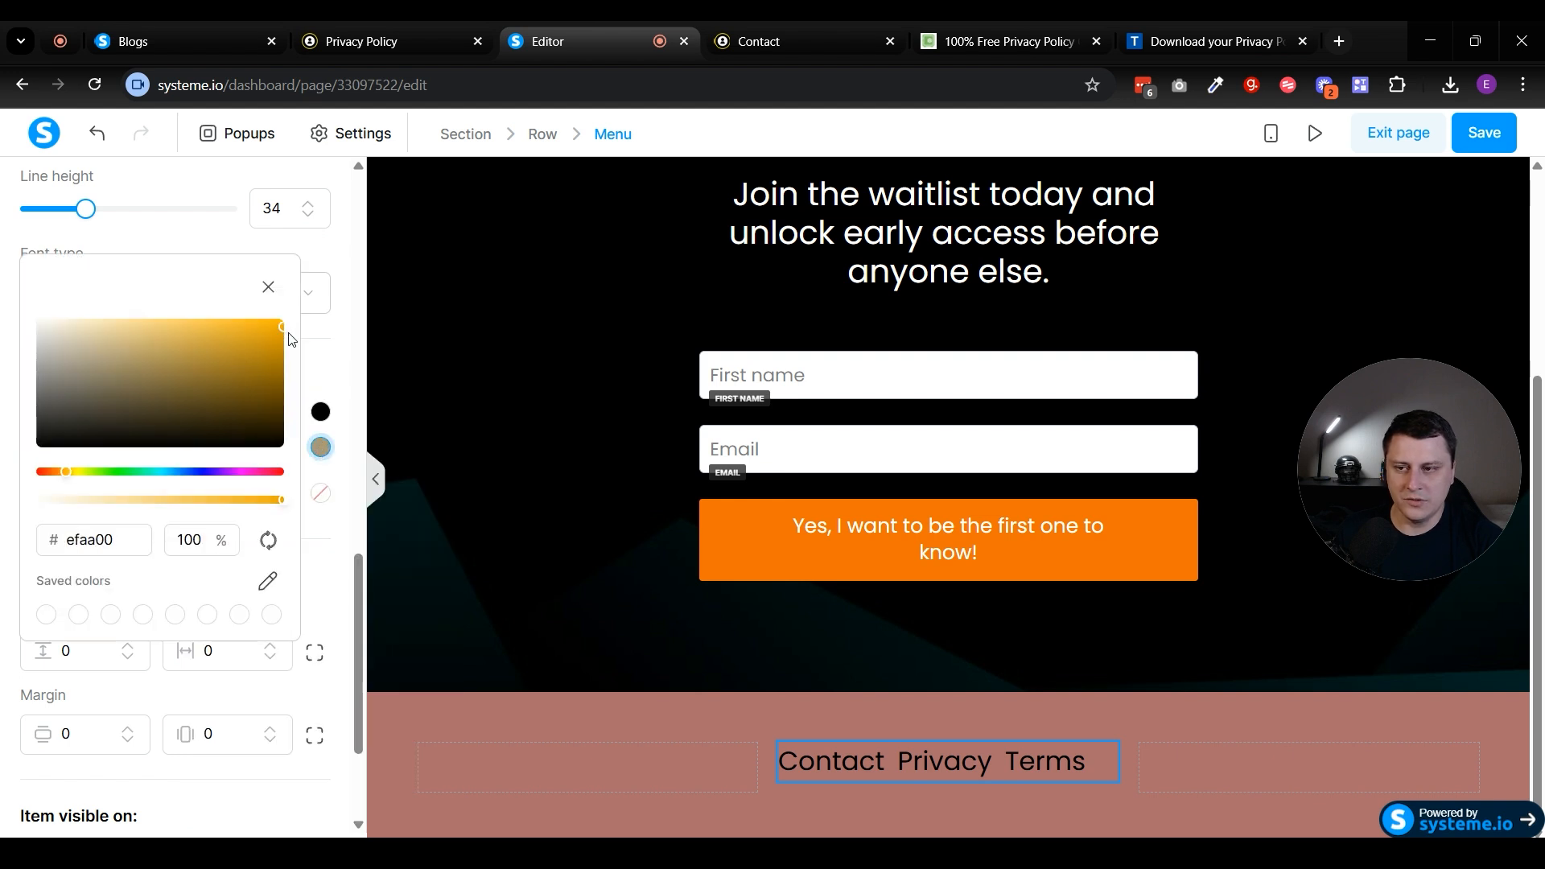
Step: Reopen the footer menu's item settings and select the Contact page's full web address for copying
click(337, 361)
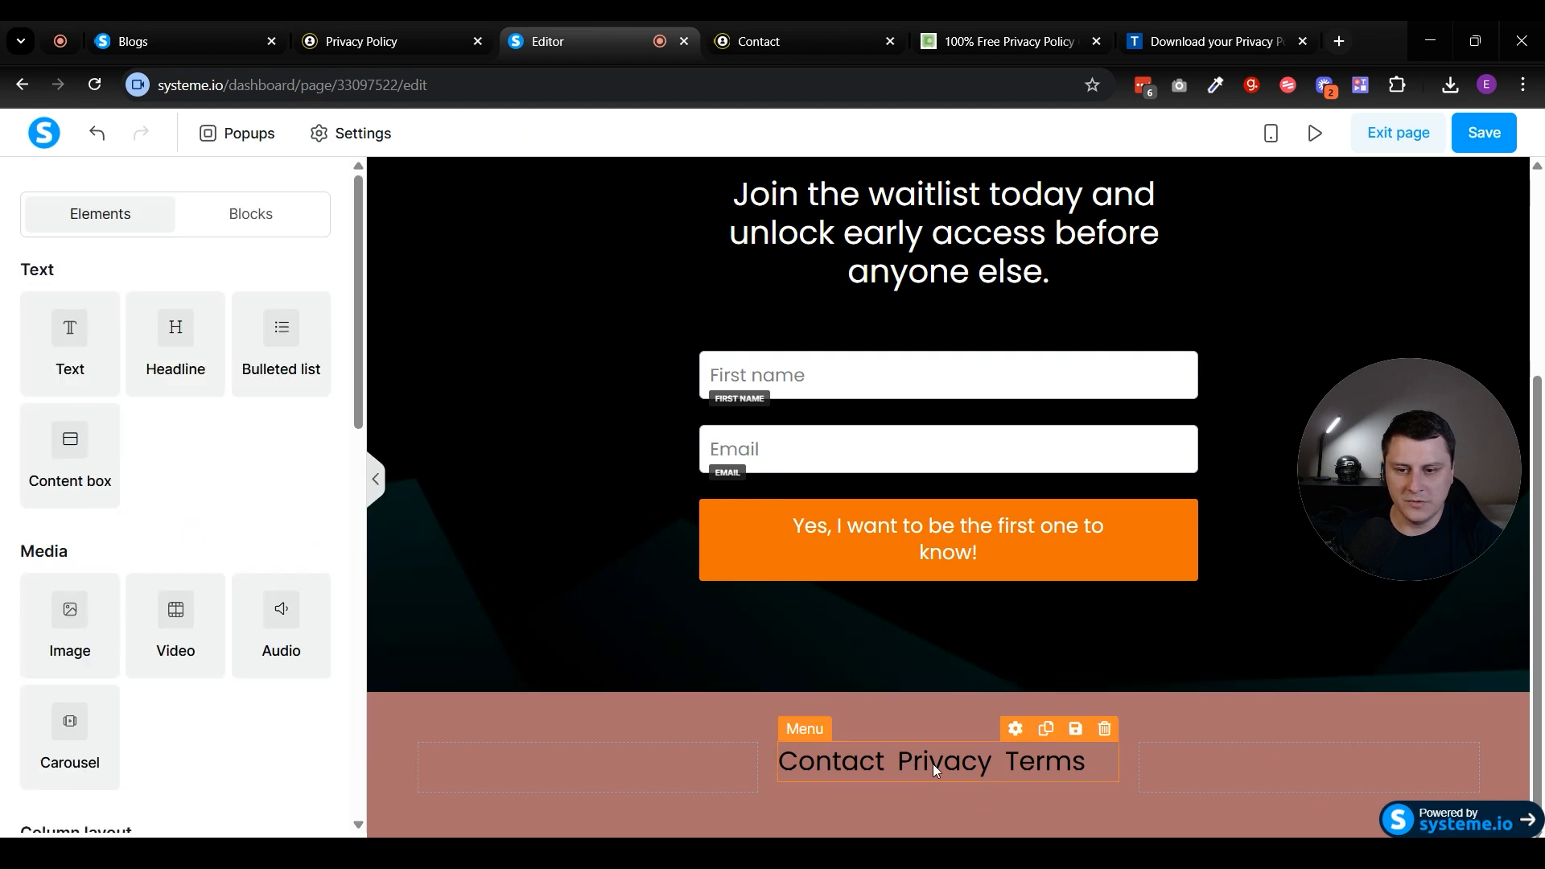
click(888, 765)
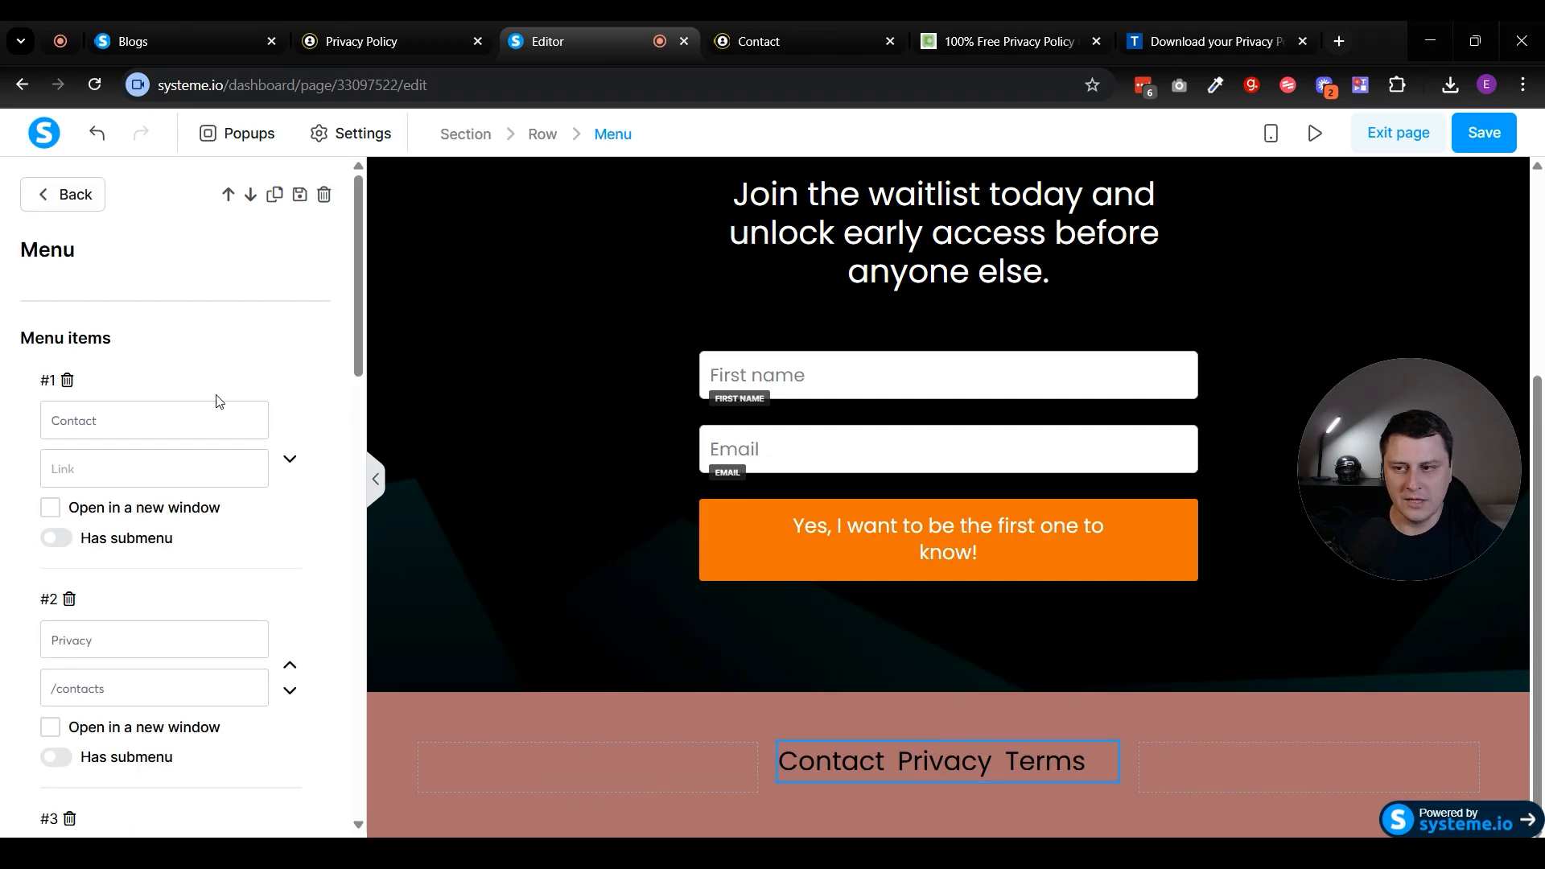
click(757, 41)
click(457, 94)
double_click(441, 94)
key(ctrl+a)
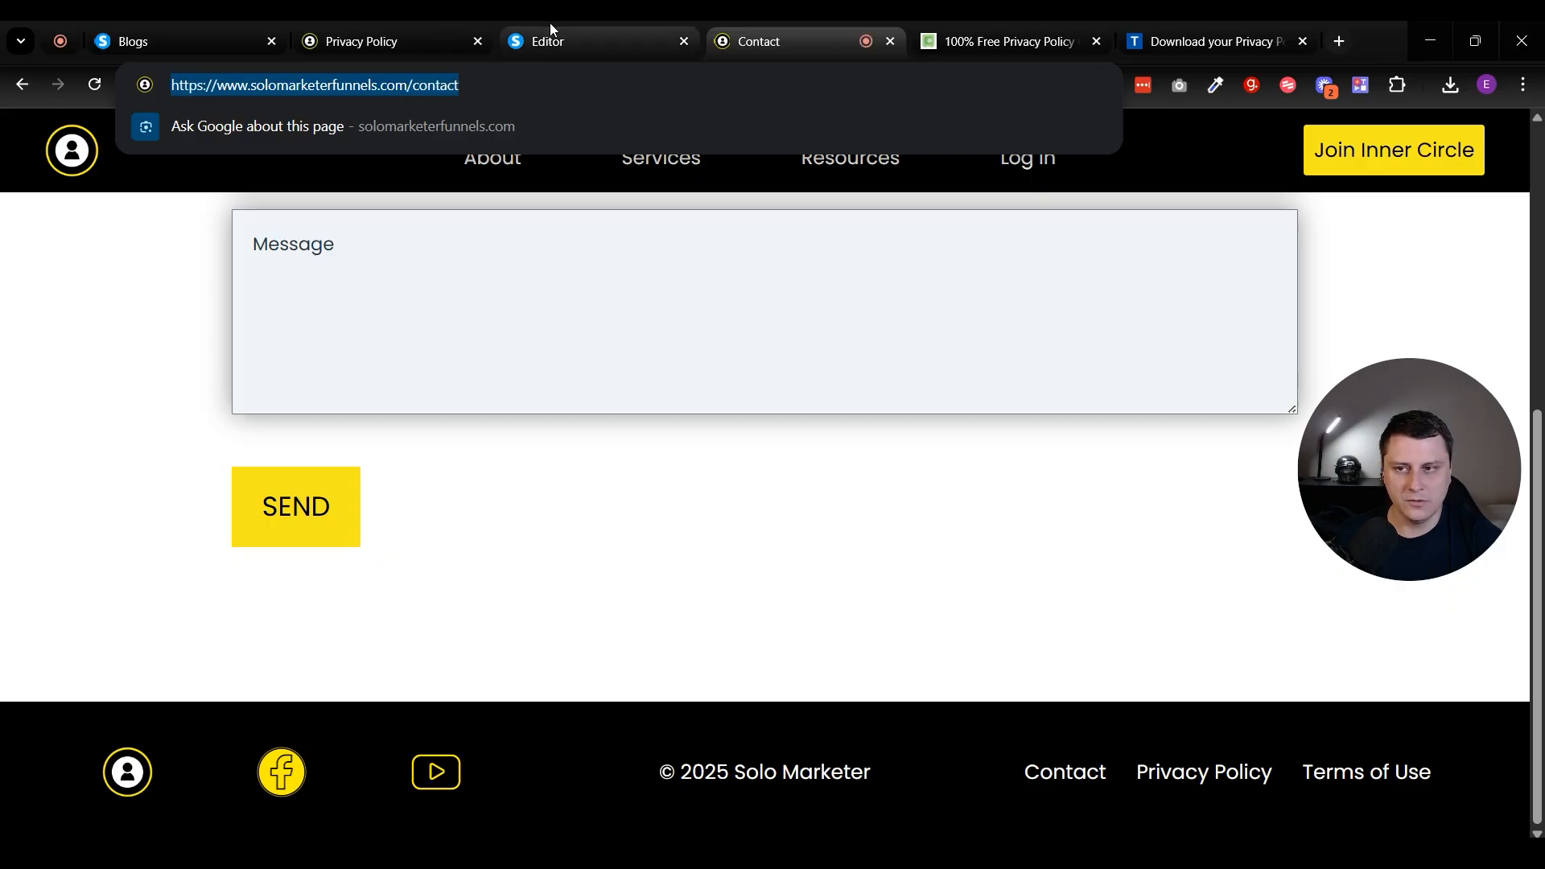
click(204, 24)
click(394, 26)
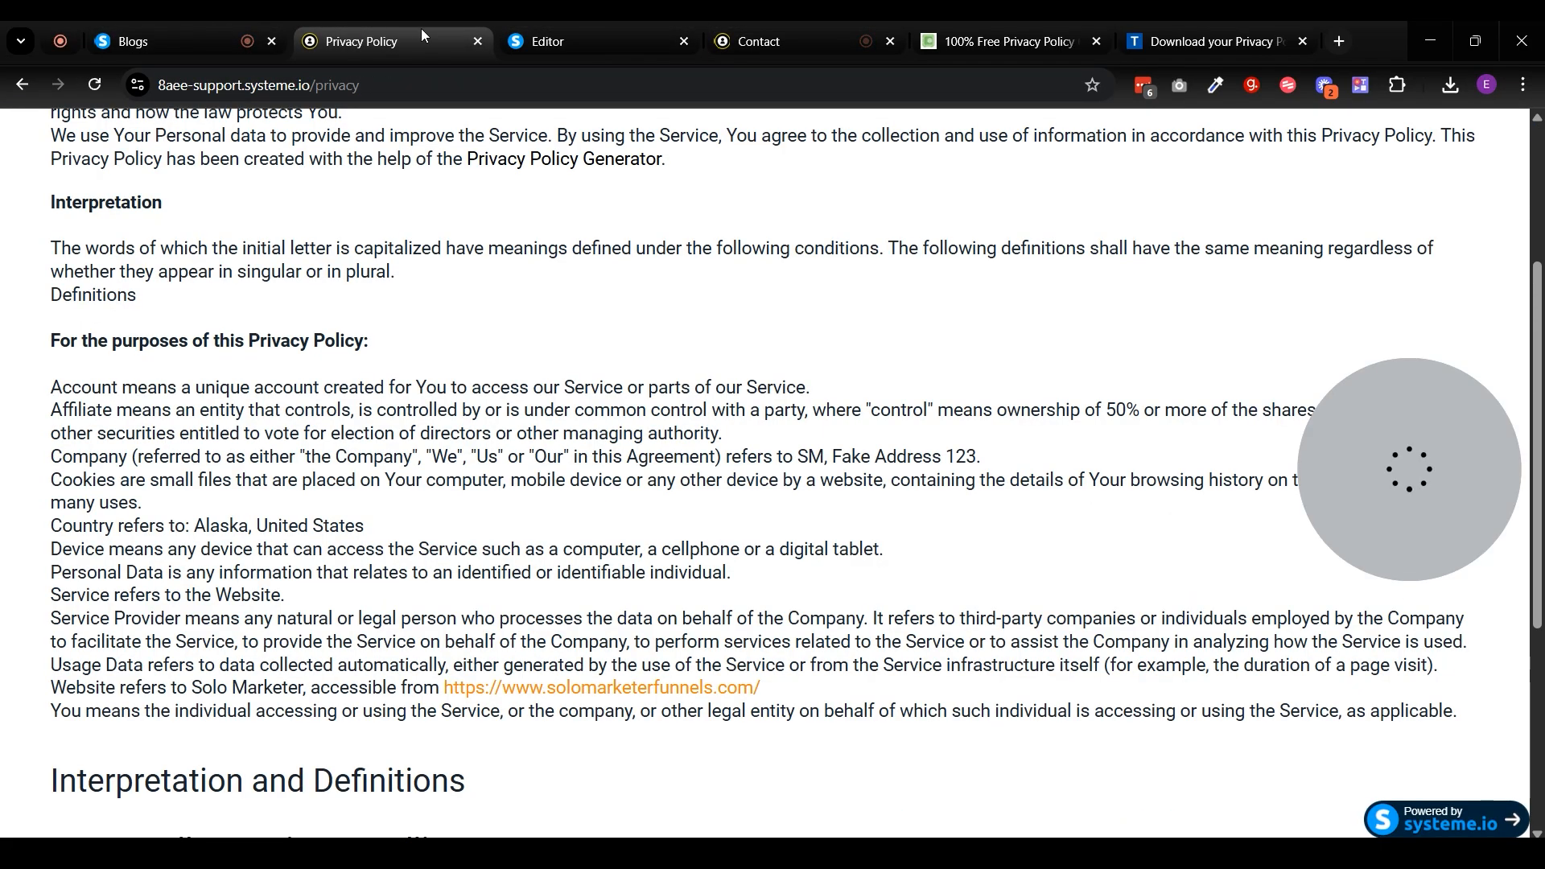
click(606, 24)
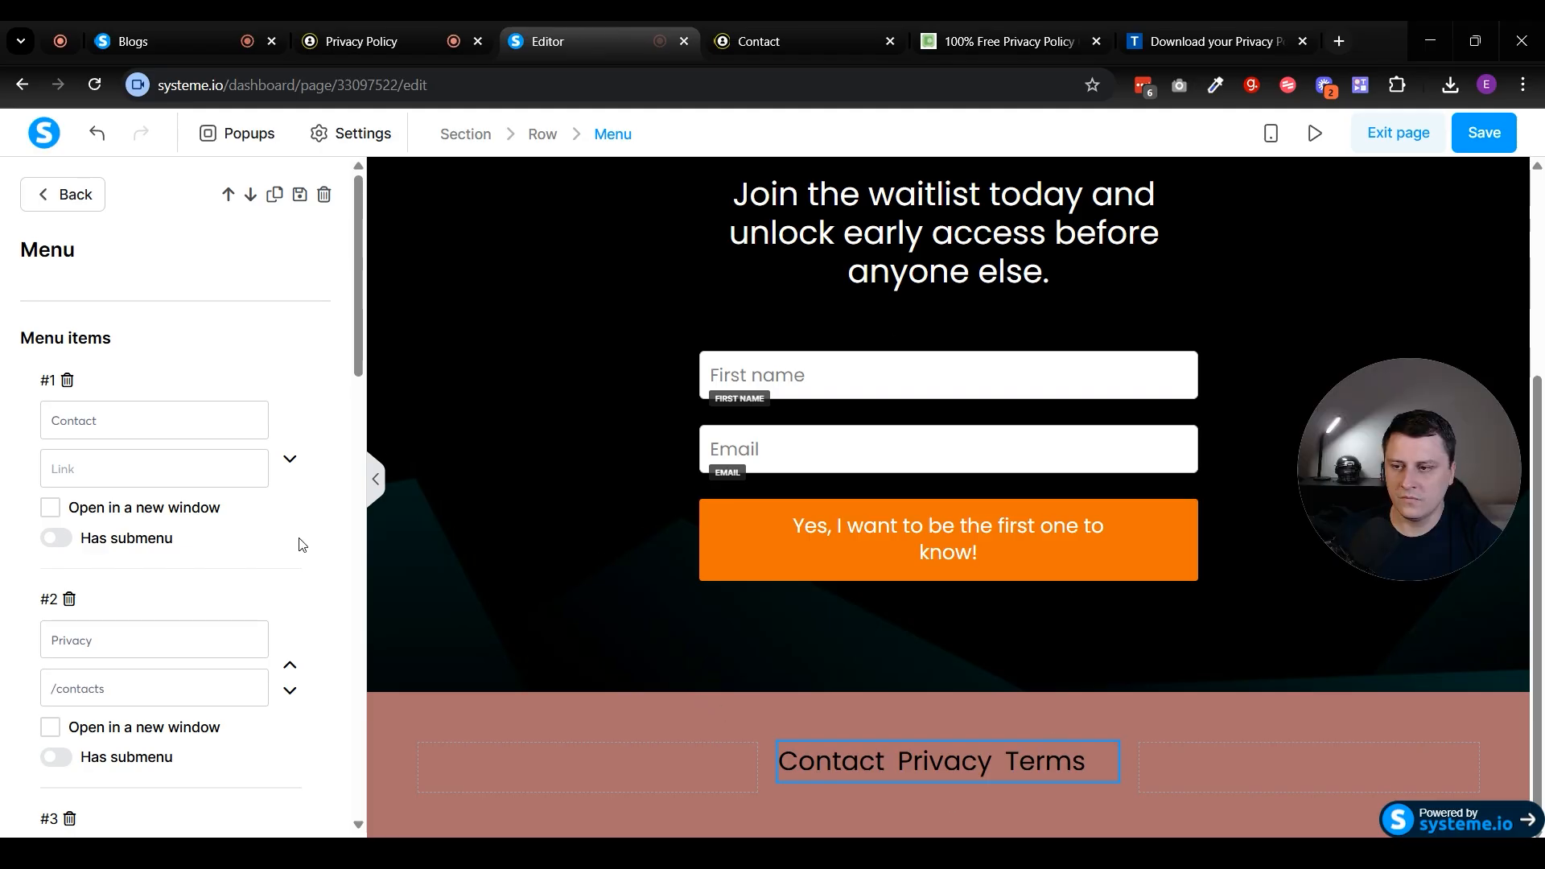
click(148, 470)
key(ctrl+v)
click(308, 507)
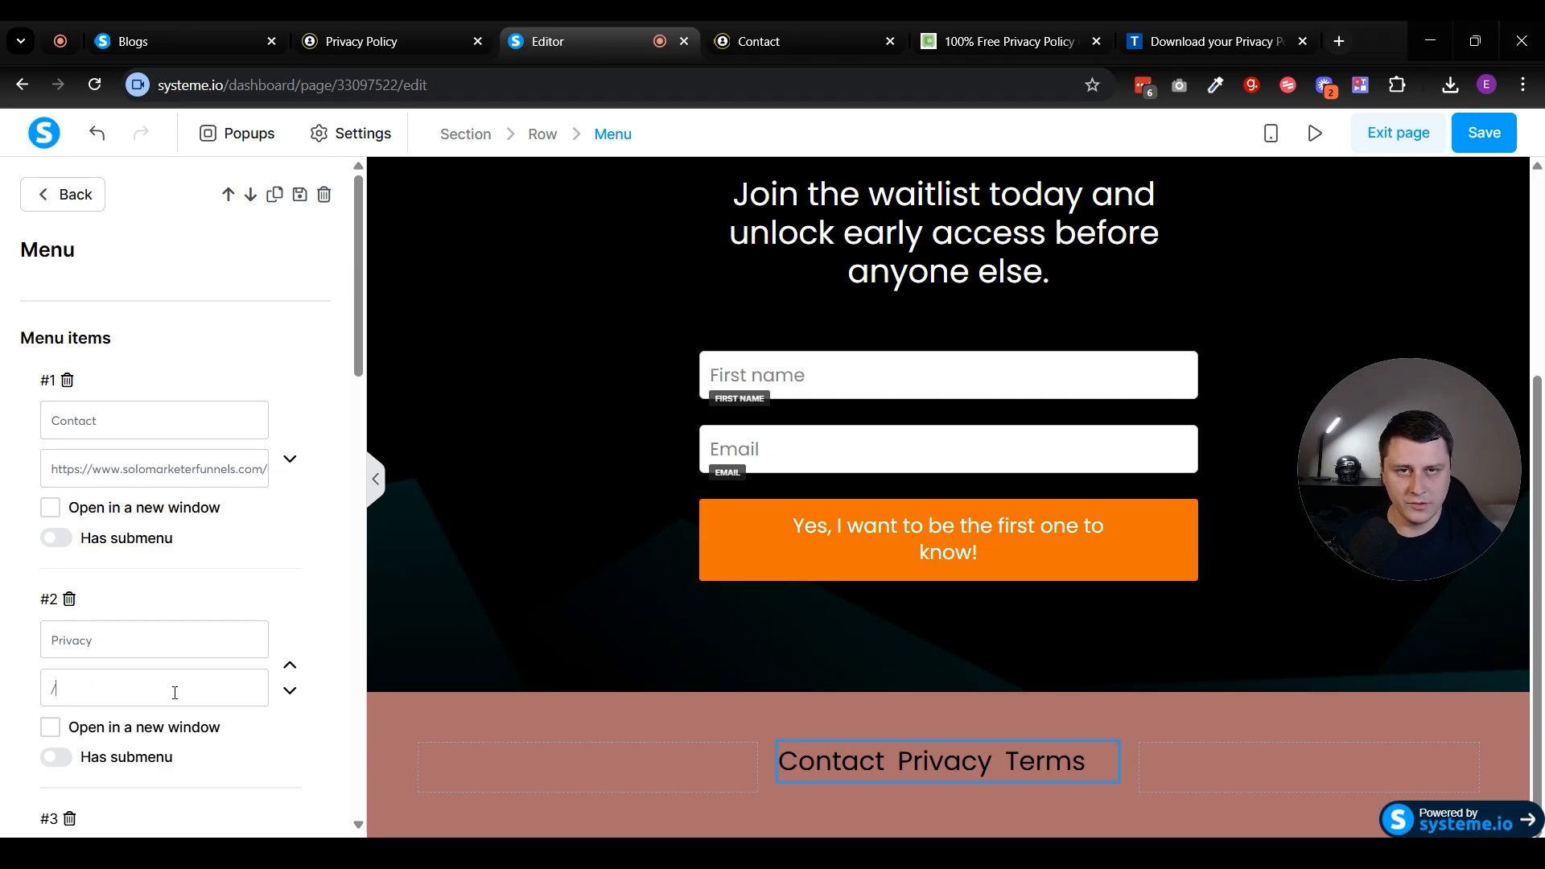
Step: Link the footer menu's Privacy item to /privacy and the Terms item to /terms
click(174, 692)
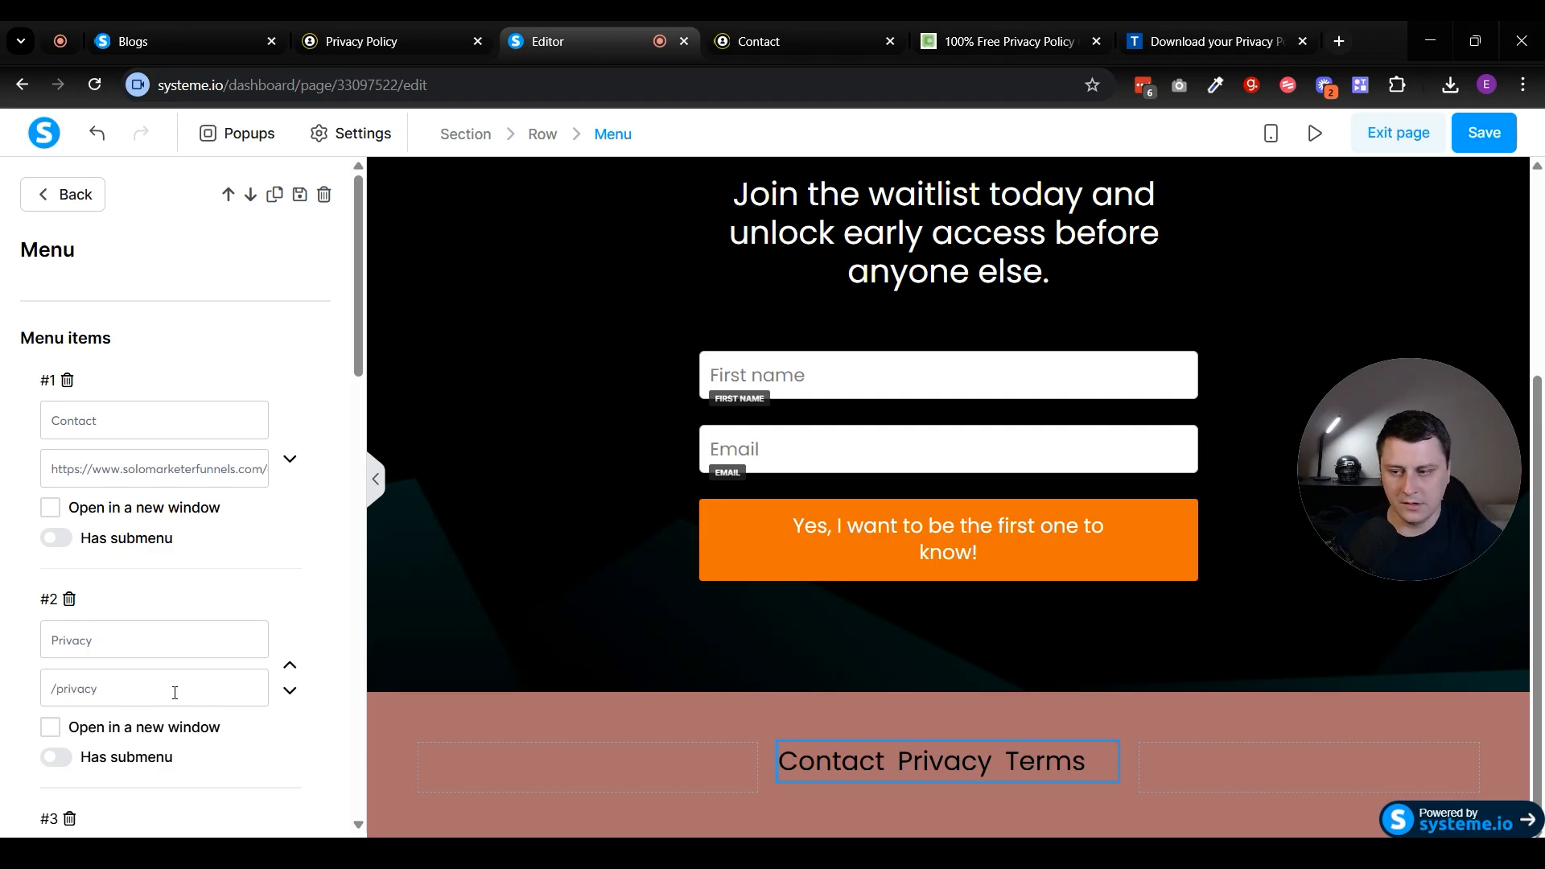
scroll(127, 648, down, 1)
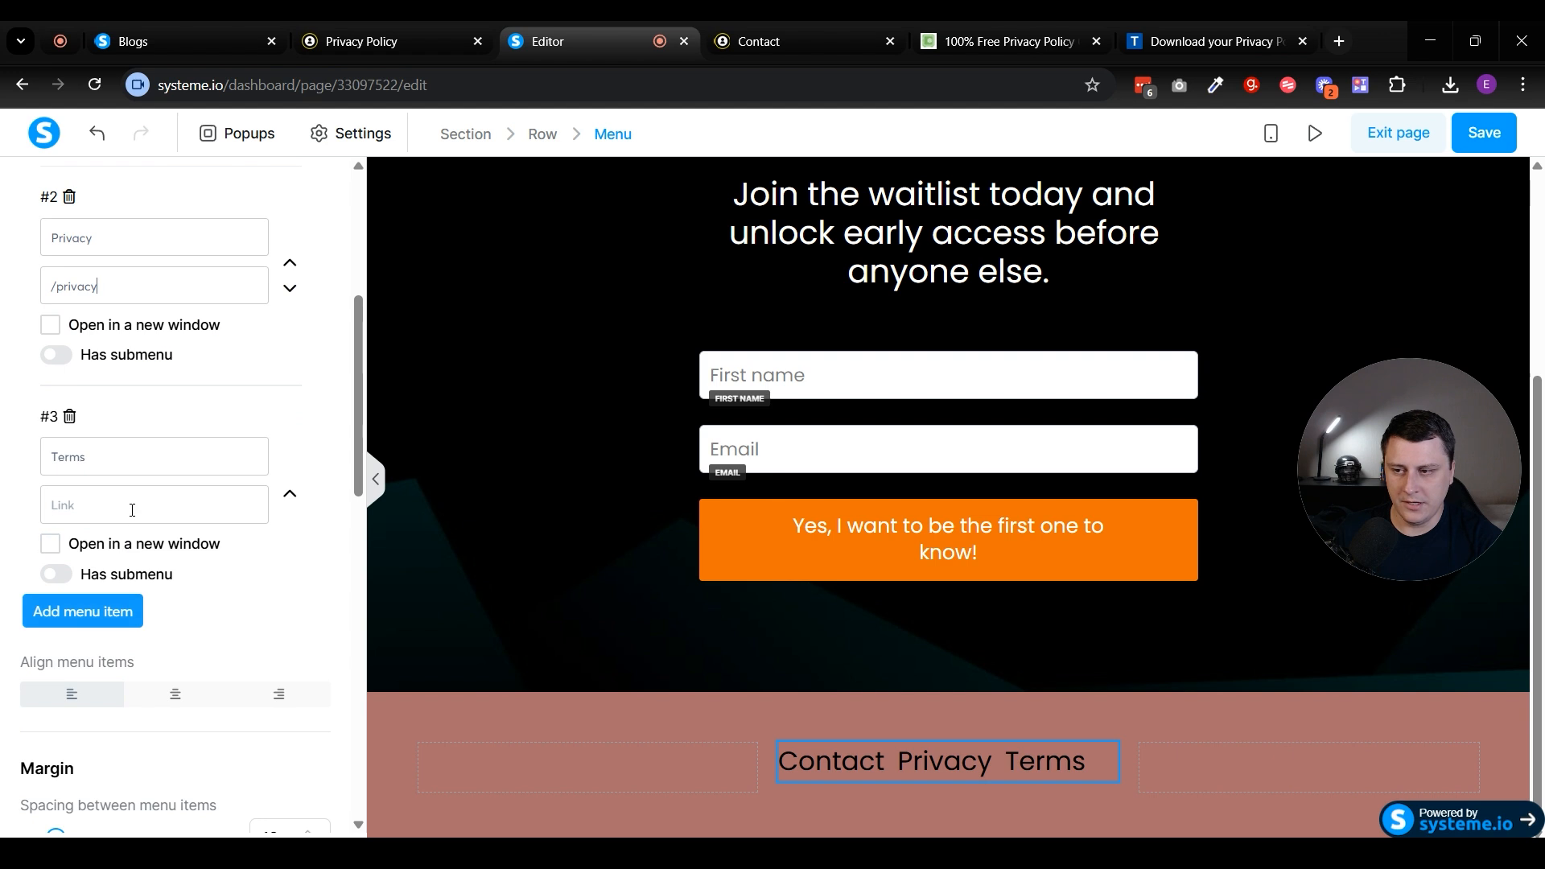
text(/terms)
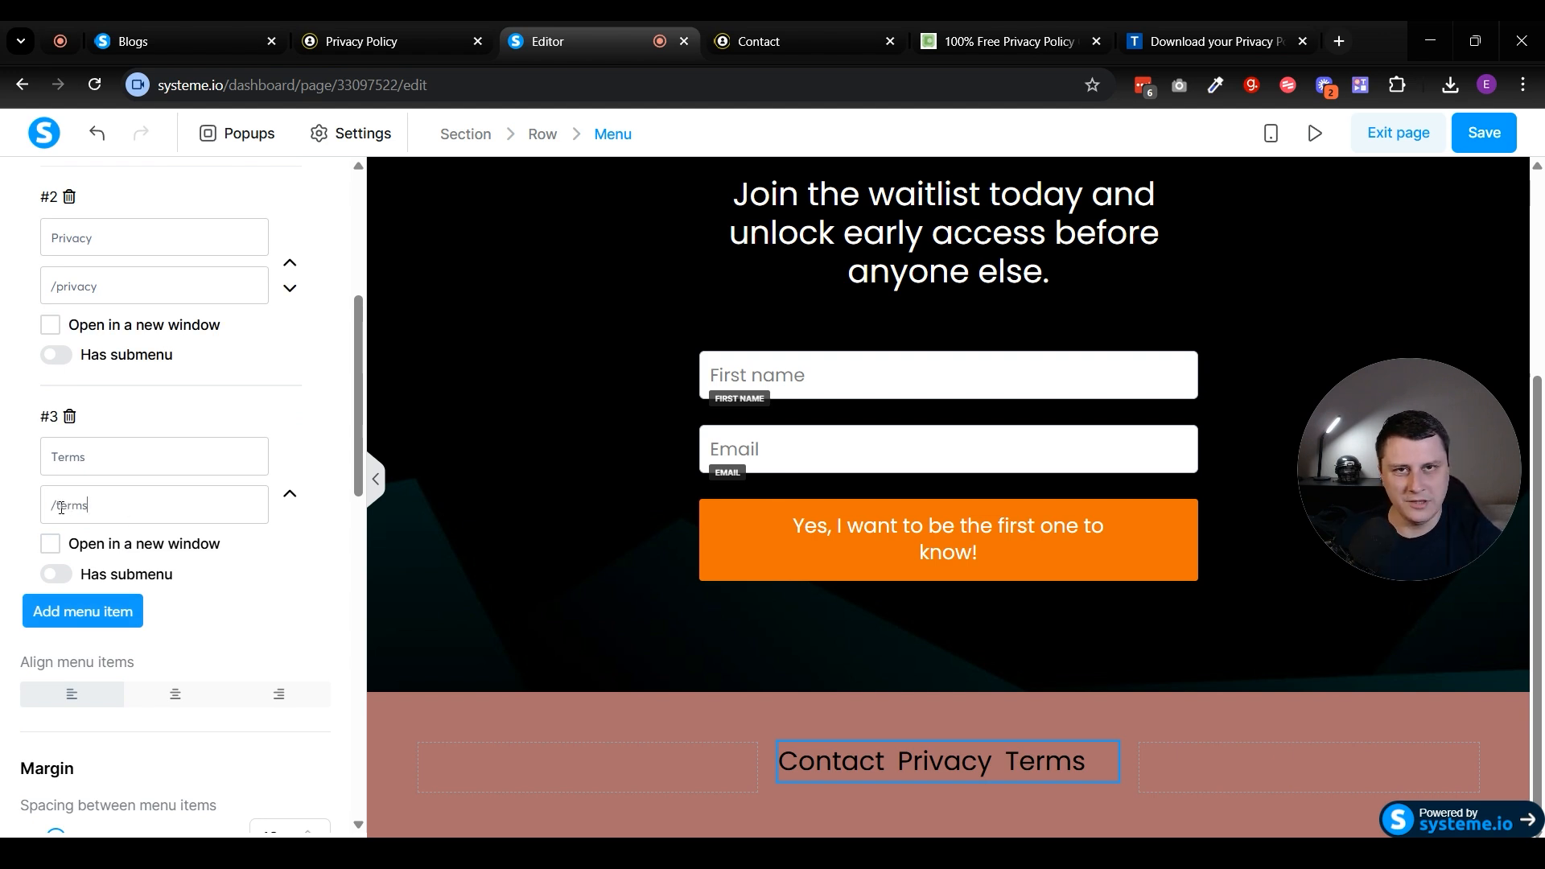
click(799, 805)
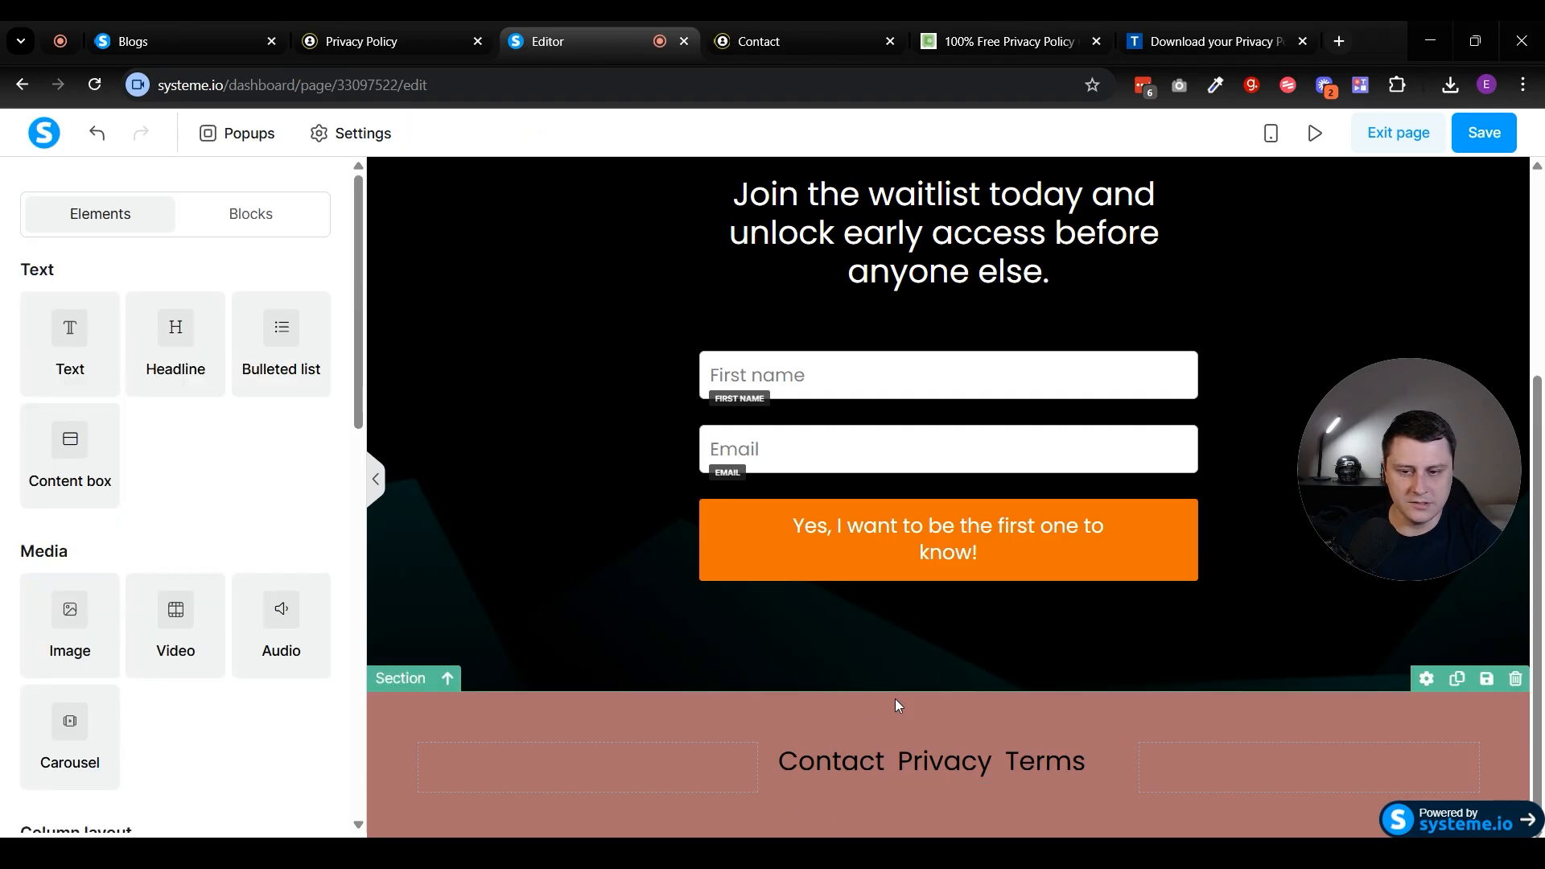
click(1009, 779)
click(983, 712)
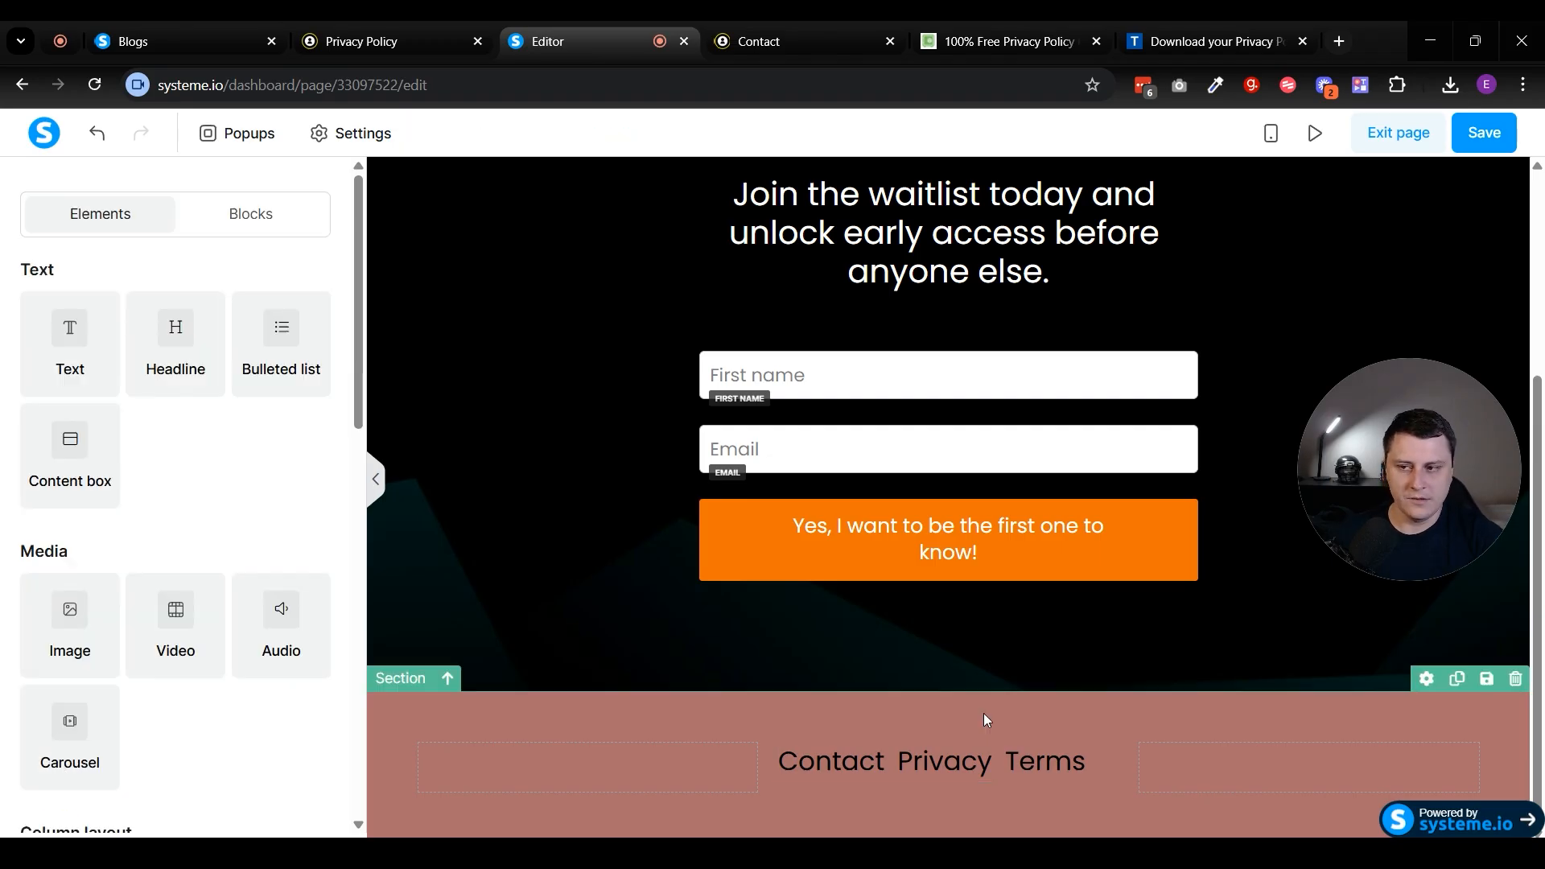
Step: Add a text element to the footer row's third column and vertically center the contents of the other two columns
drag(81, 342, 1253, 768)
scroll(855, 661, down, 2)
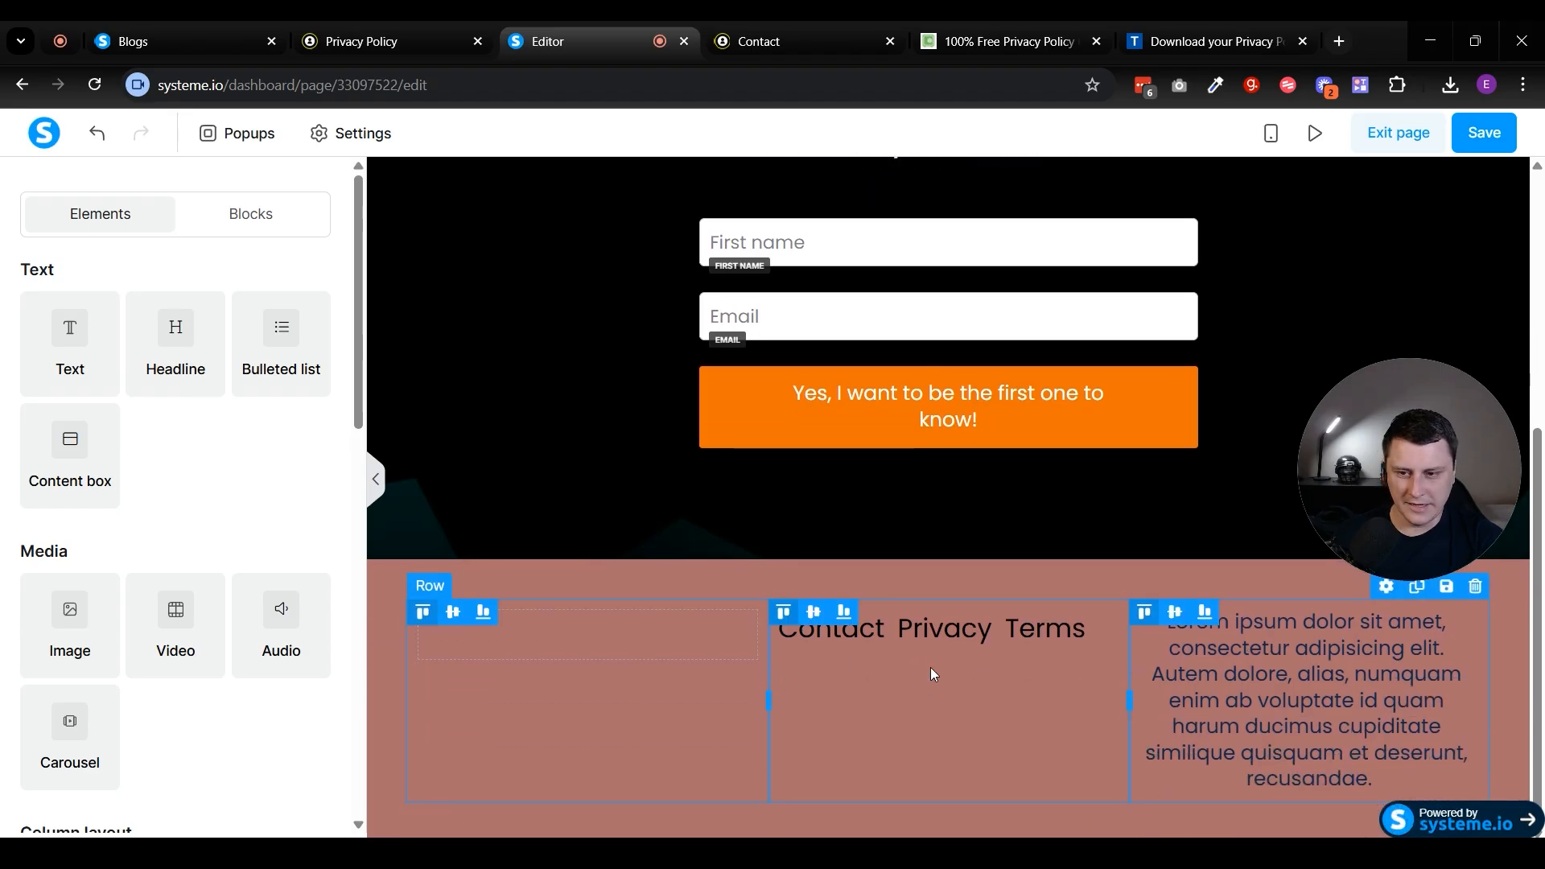
click(813, 612)
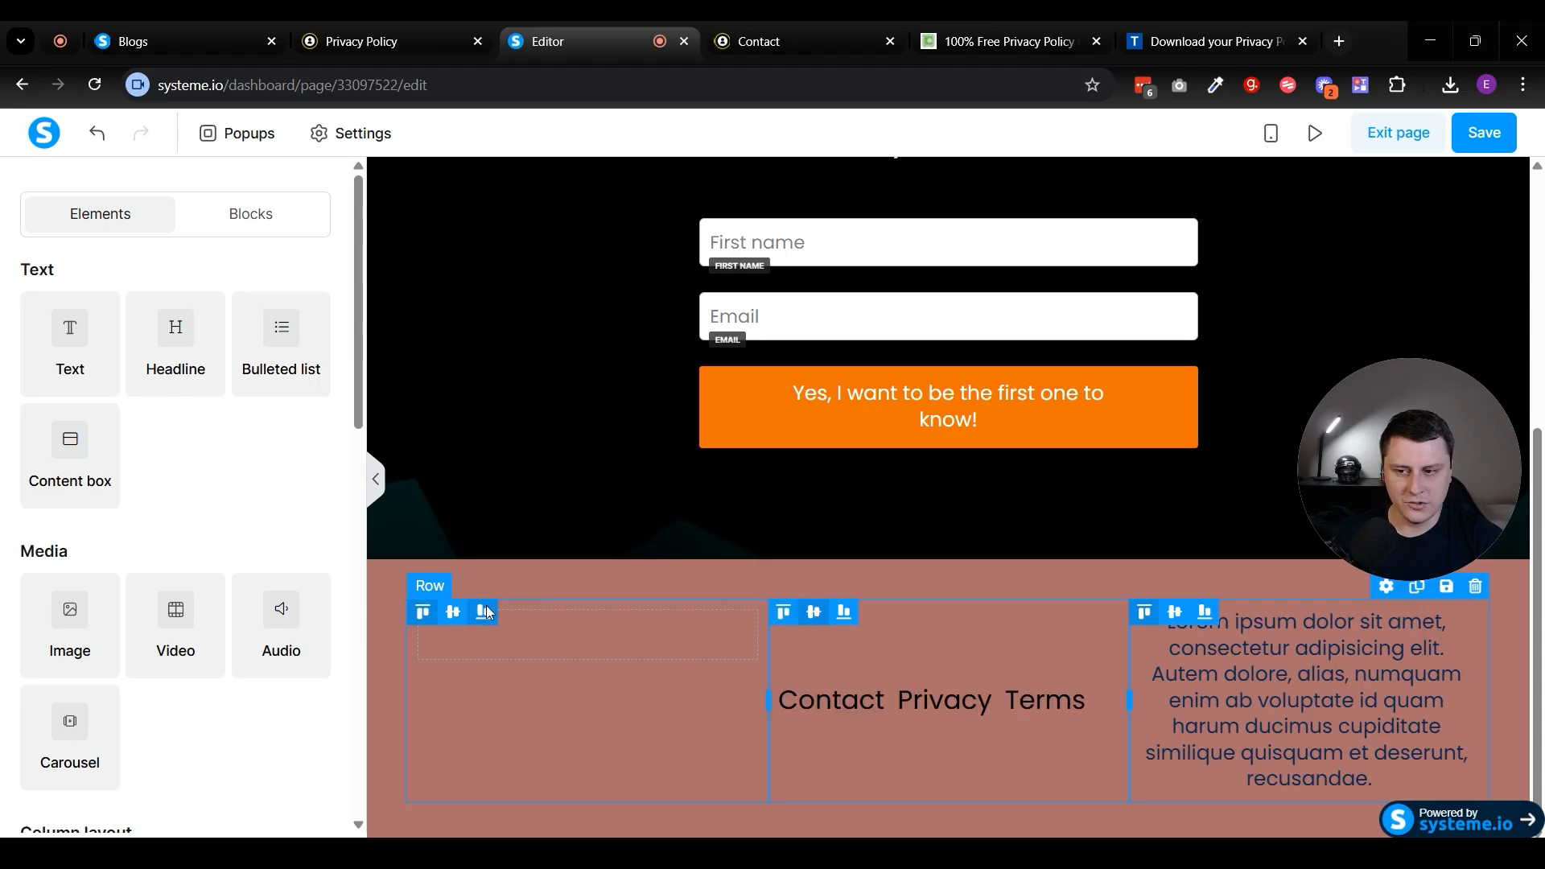
click(457, 610)
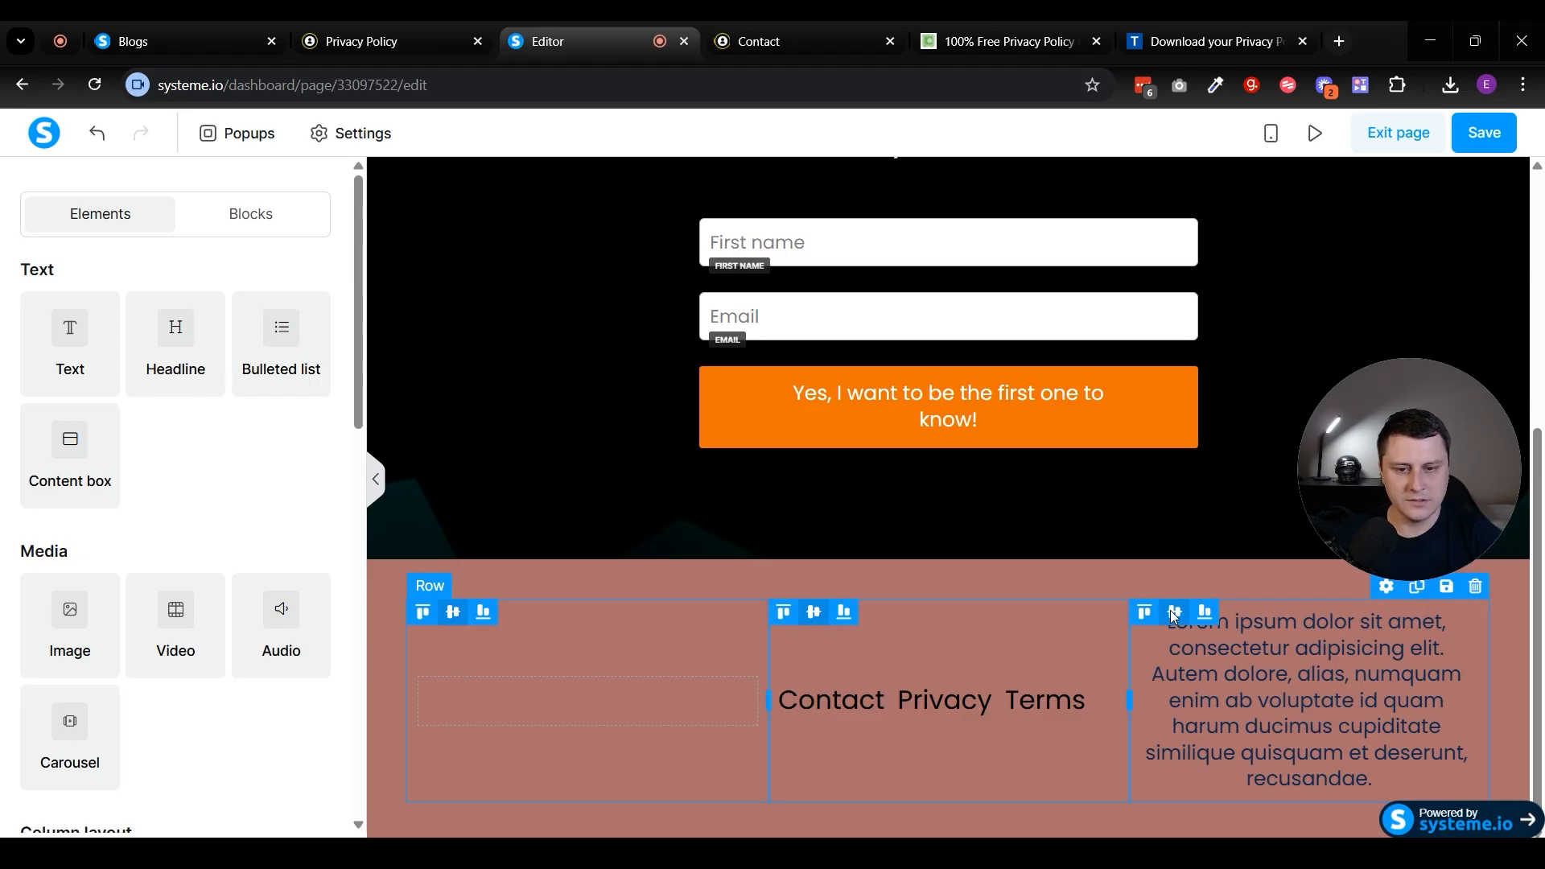
Step: Replace the placeholder text in the footer's third column with "2025 Company name"
triple_click(1316, 747)
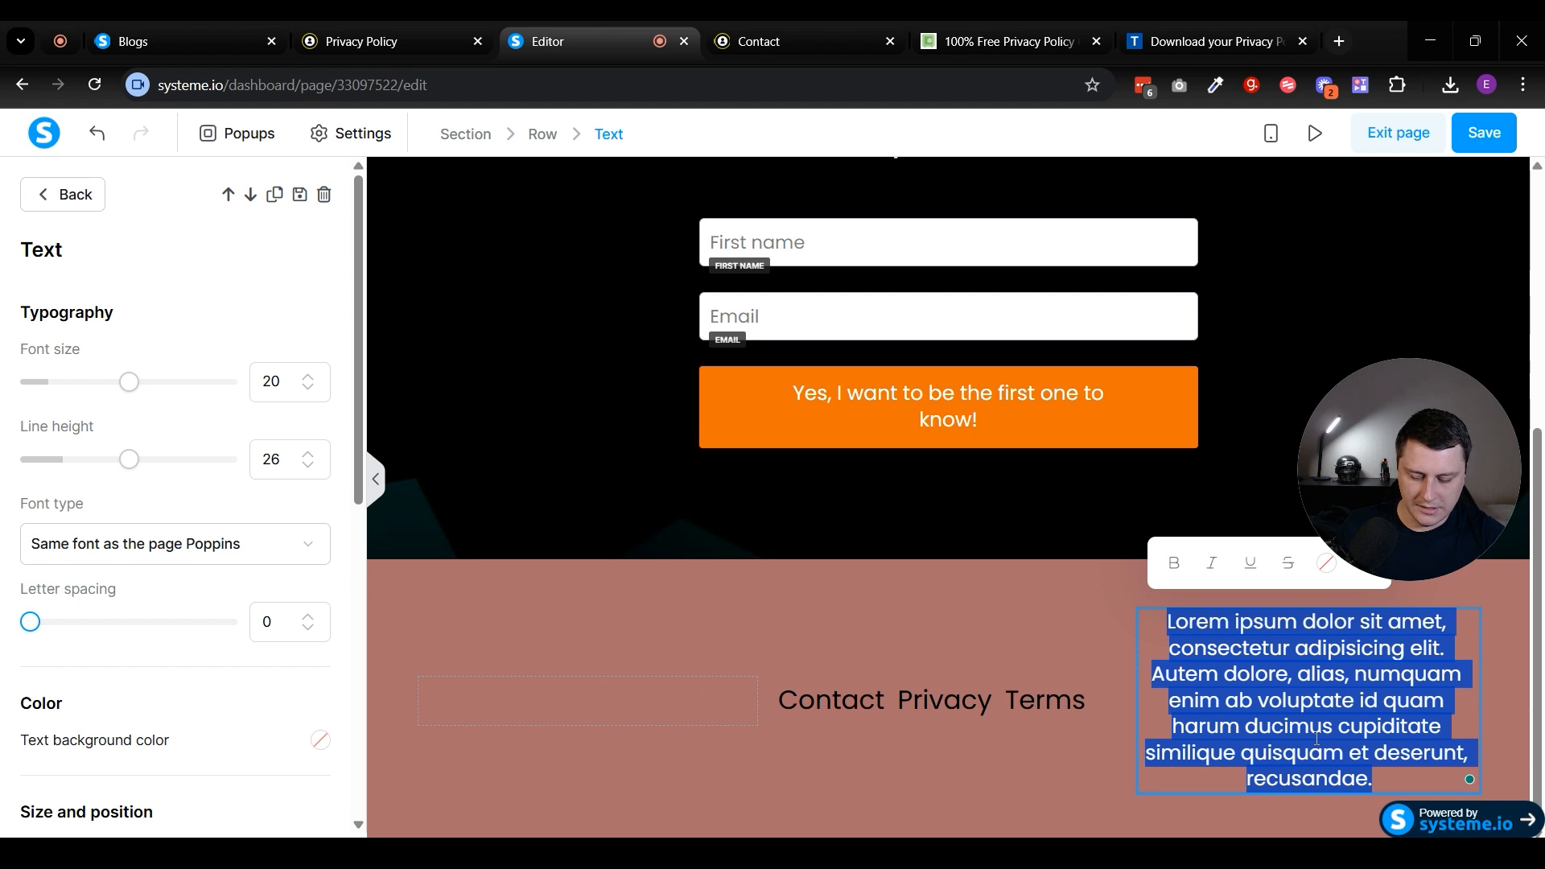
text(202)
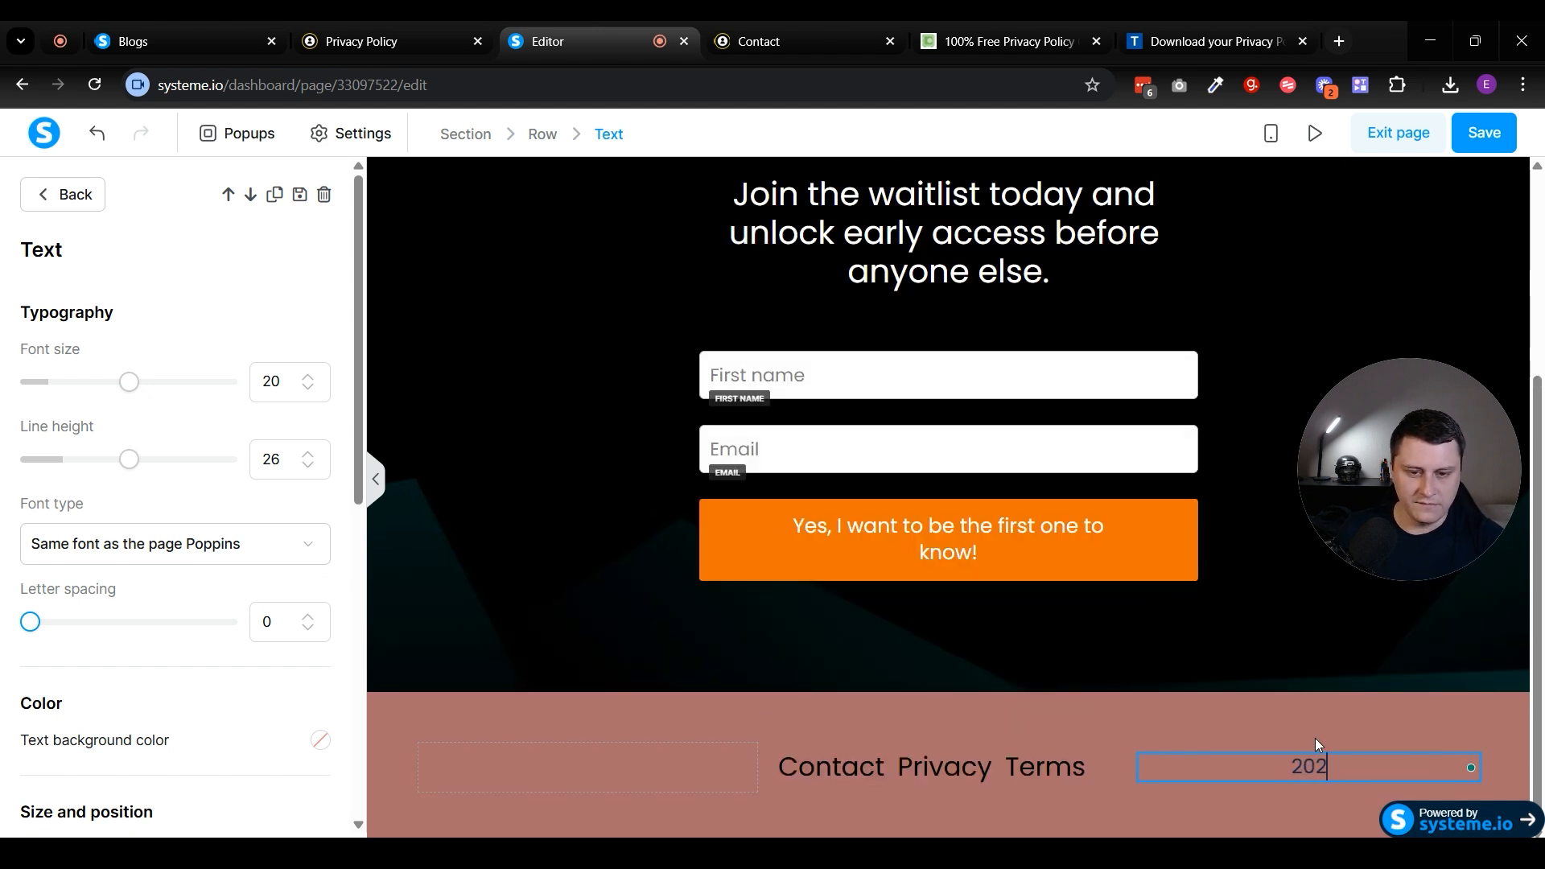
text(5 Company name)
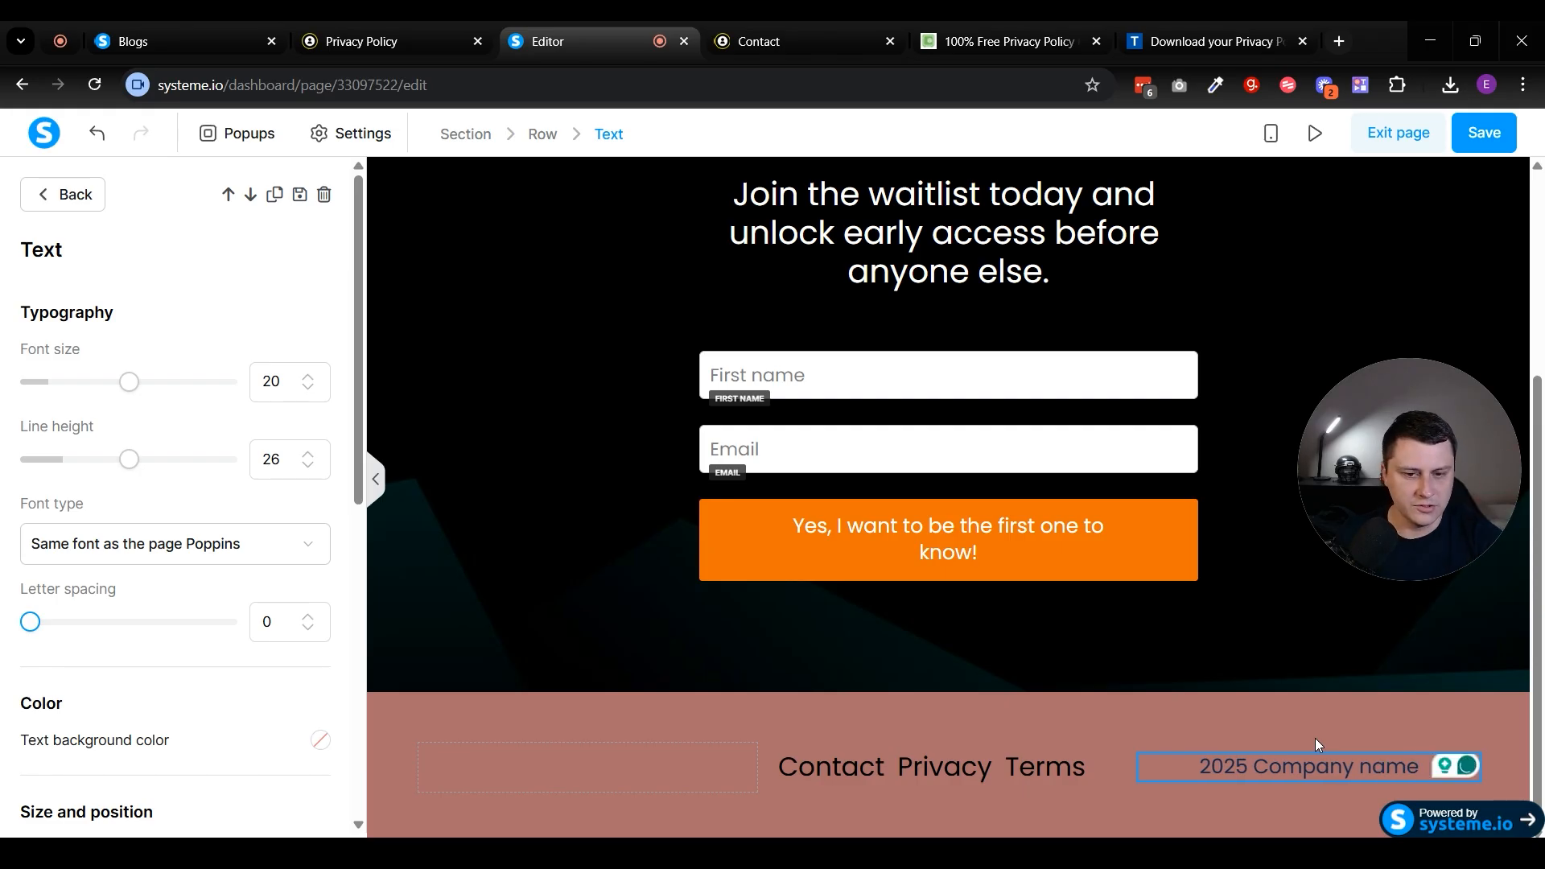
drag(1247, 766, 1409, 766)
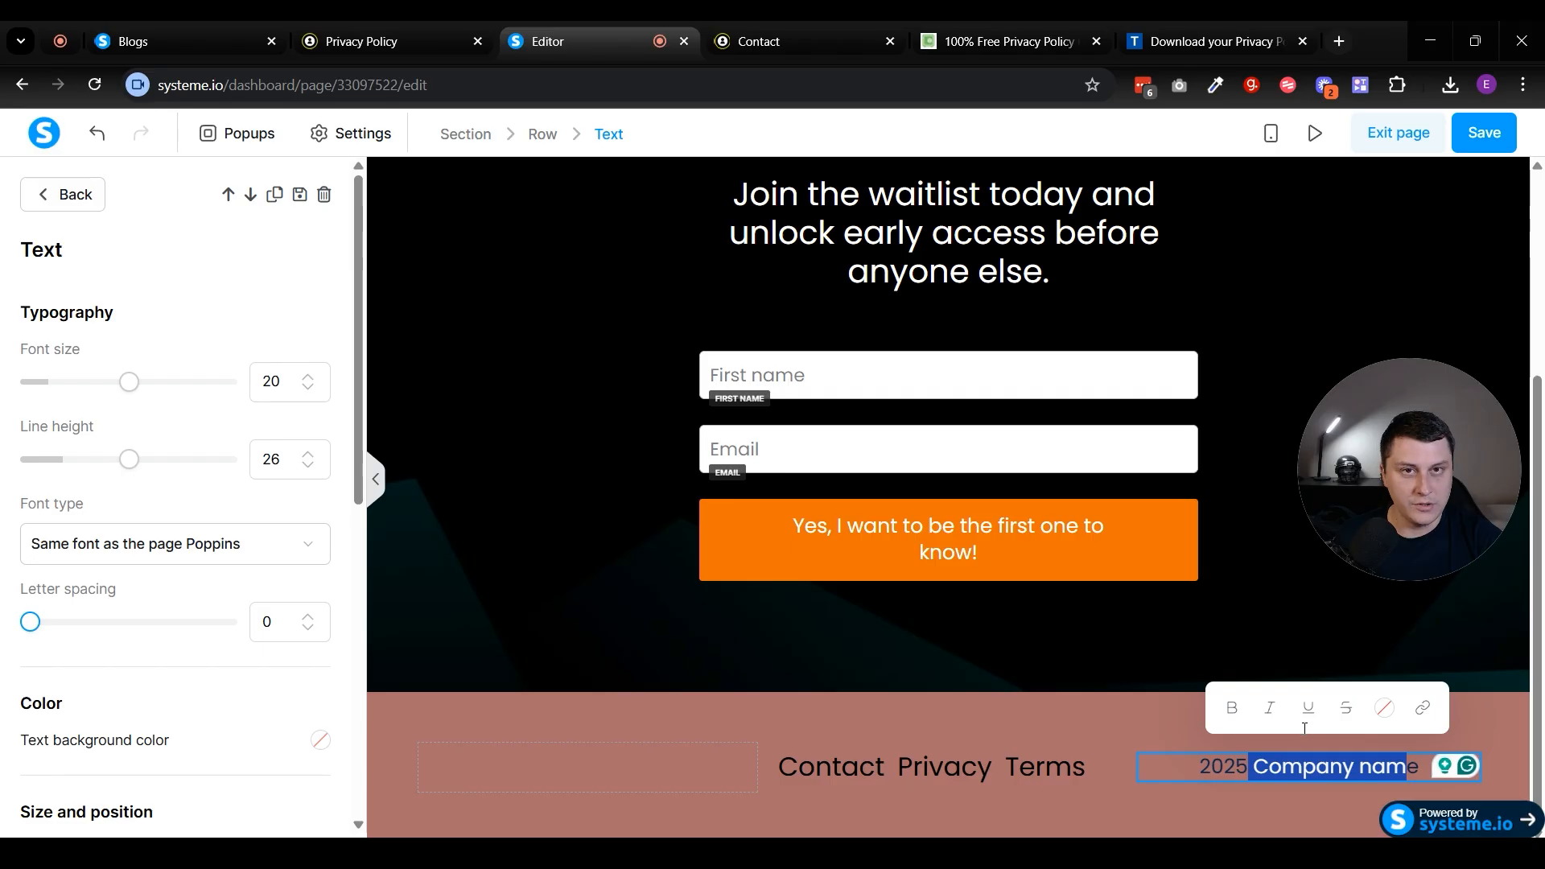
click(1134, 706)
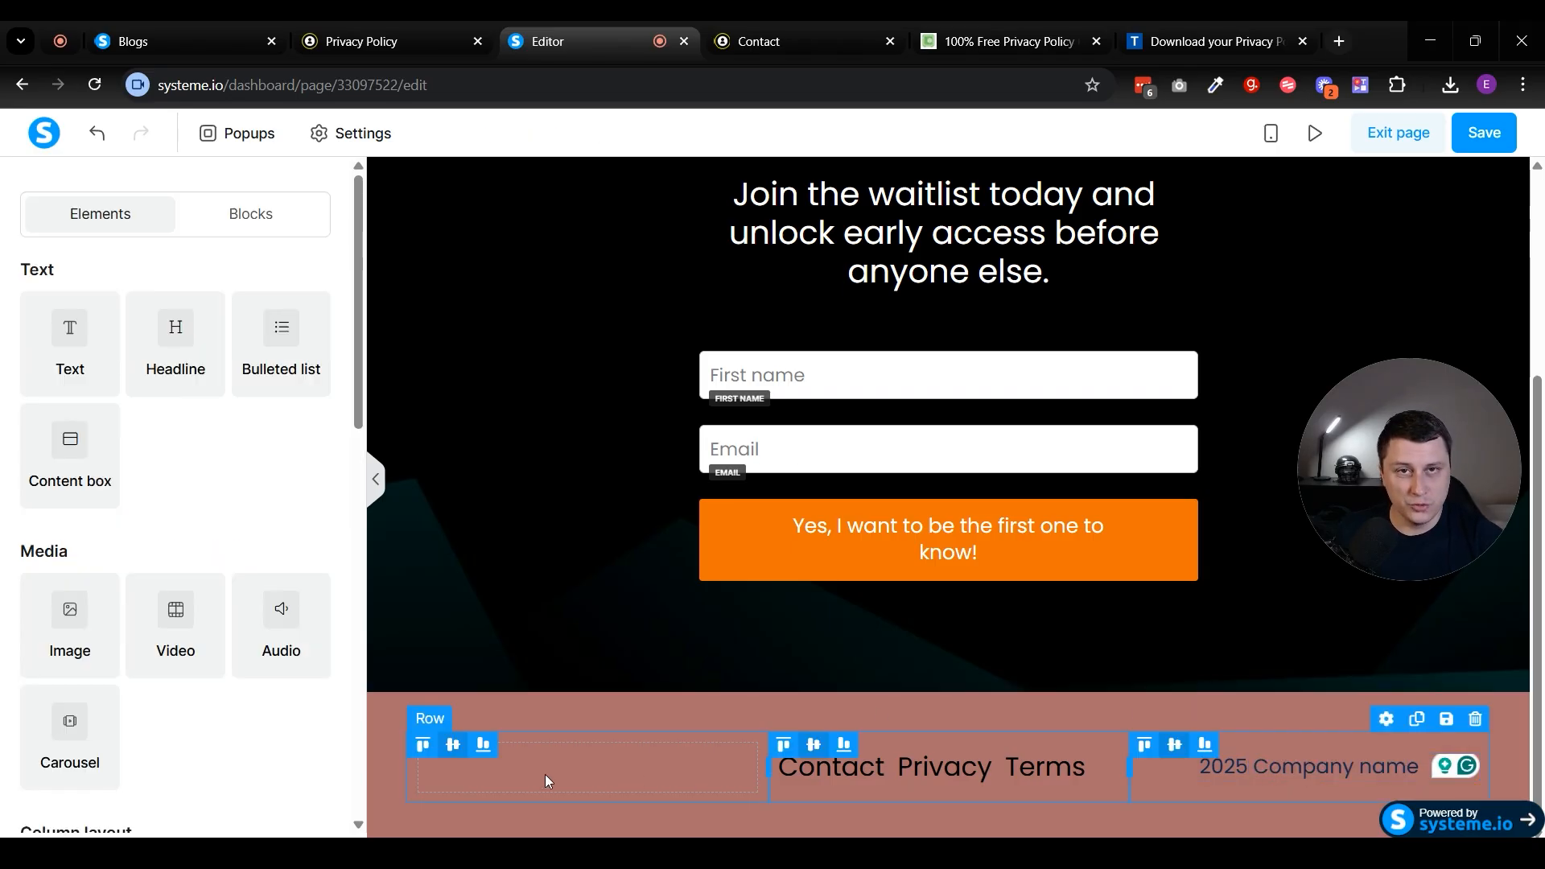
Step: Consult the Contact page's footer icons as a reference and nest a three-column layout in the new footer's empty first column
click(756, 41)
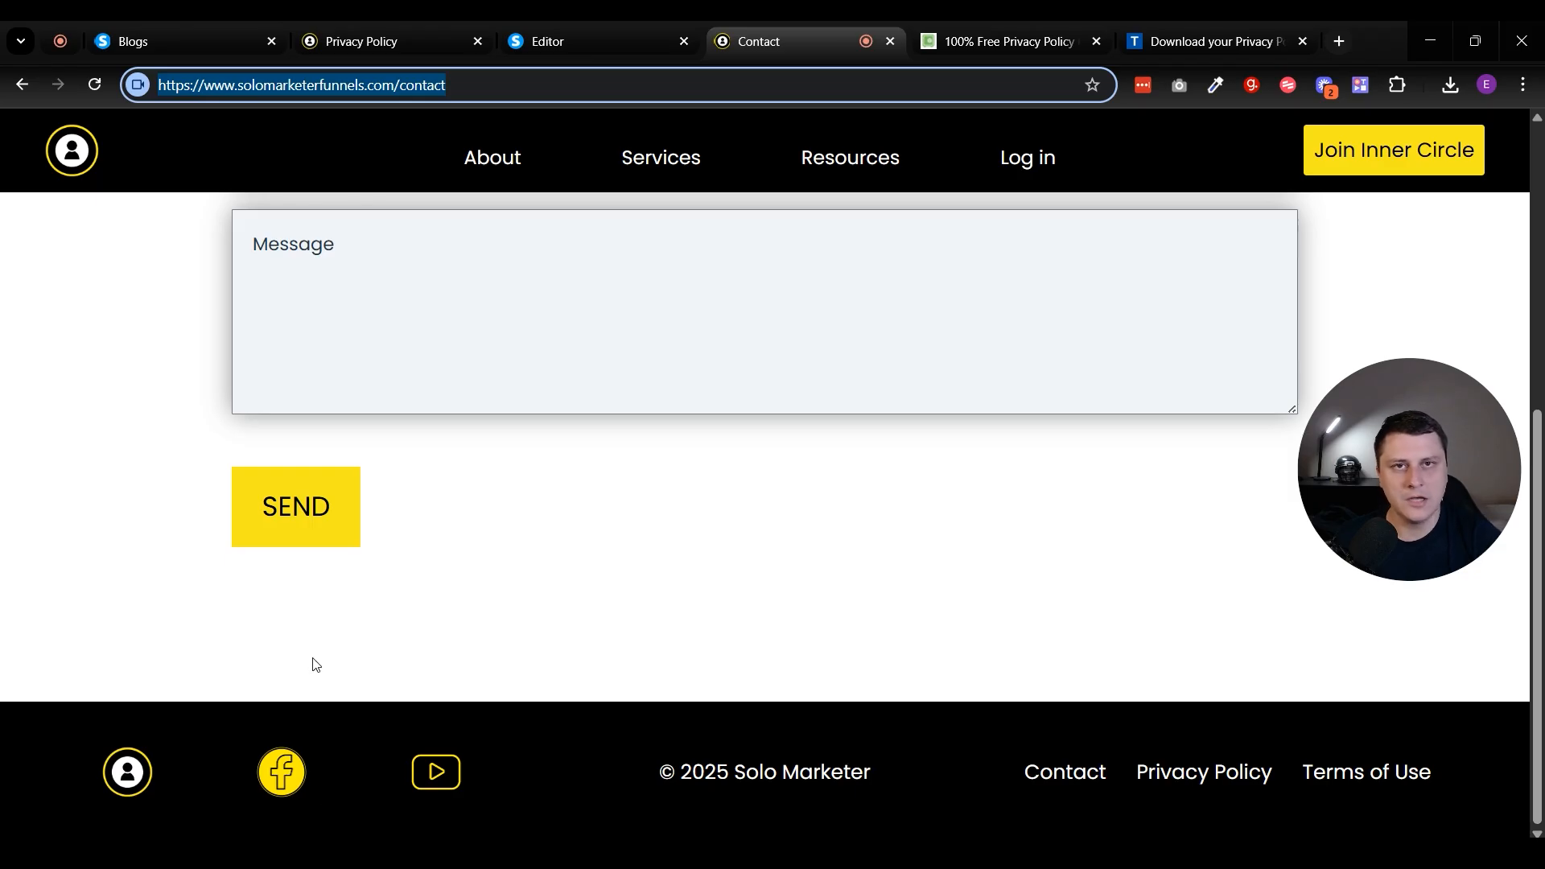
click(555, 41)
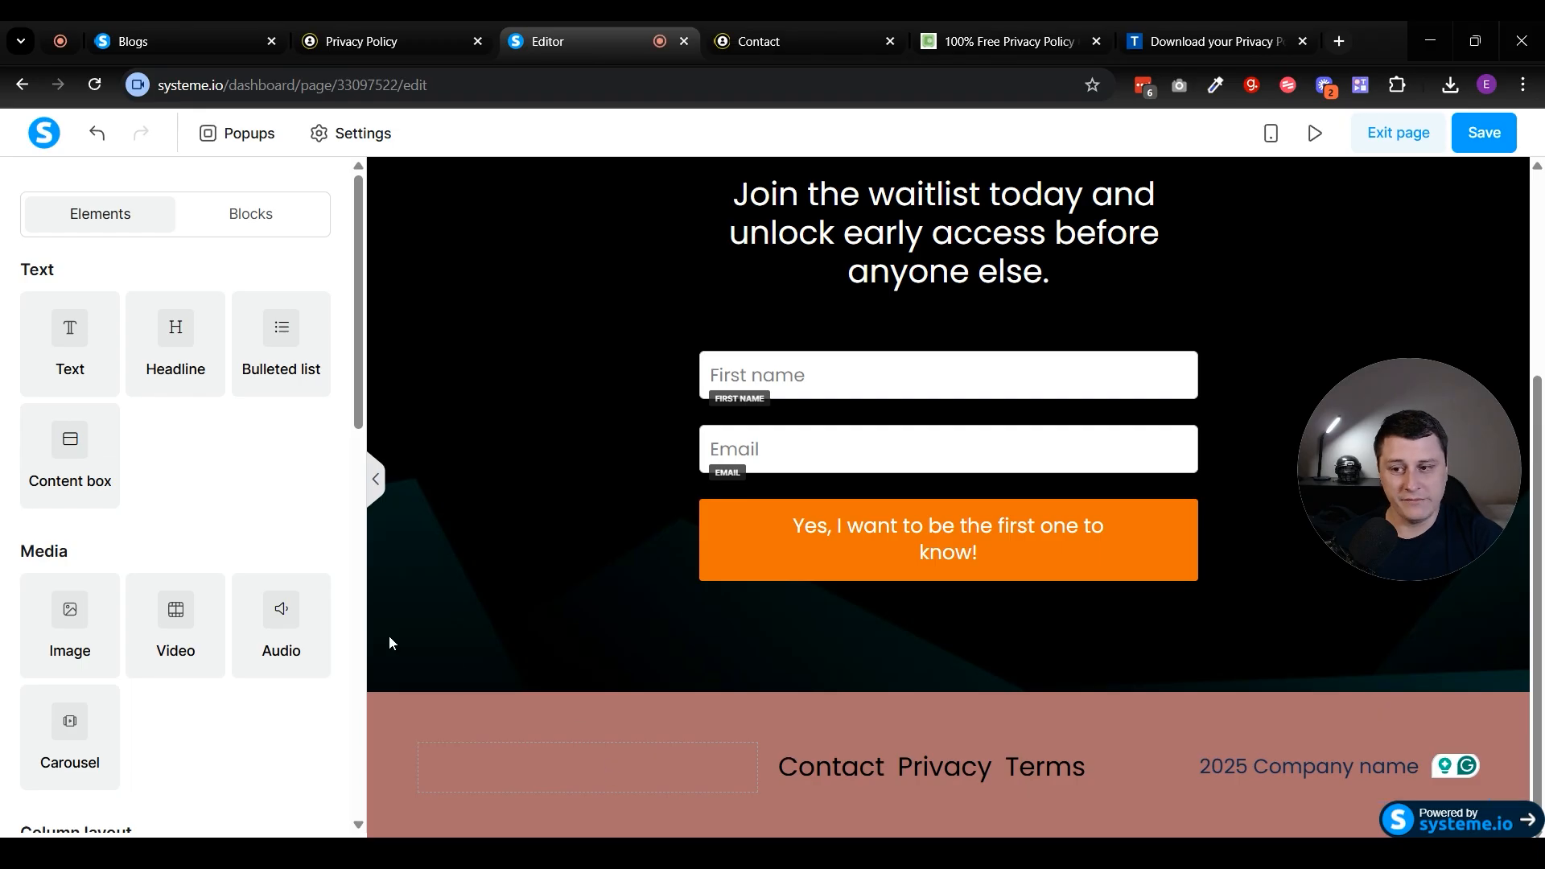
scroll(221, 628, down, 5)
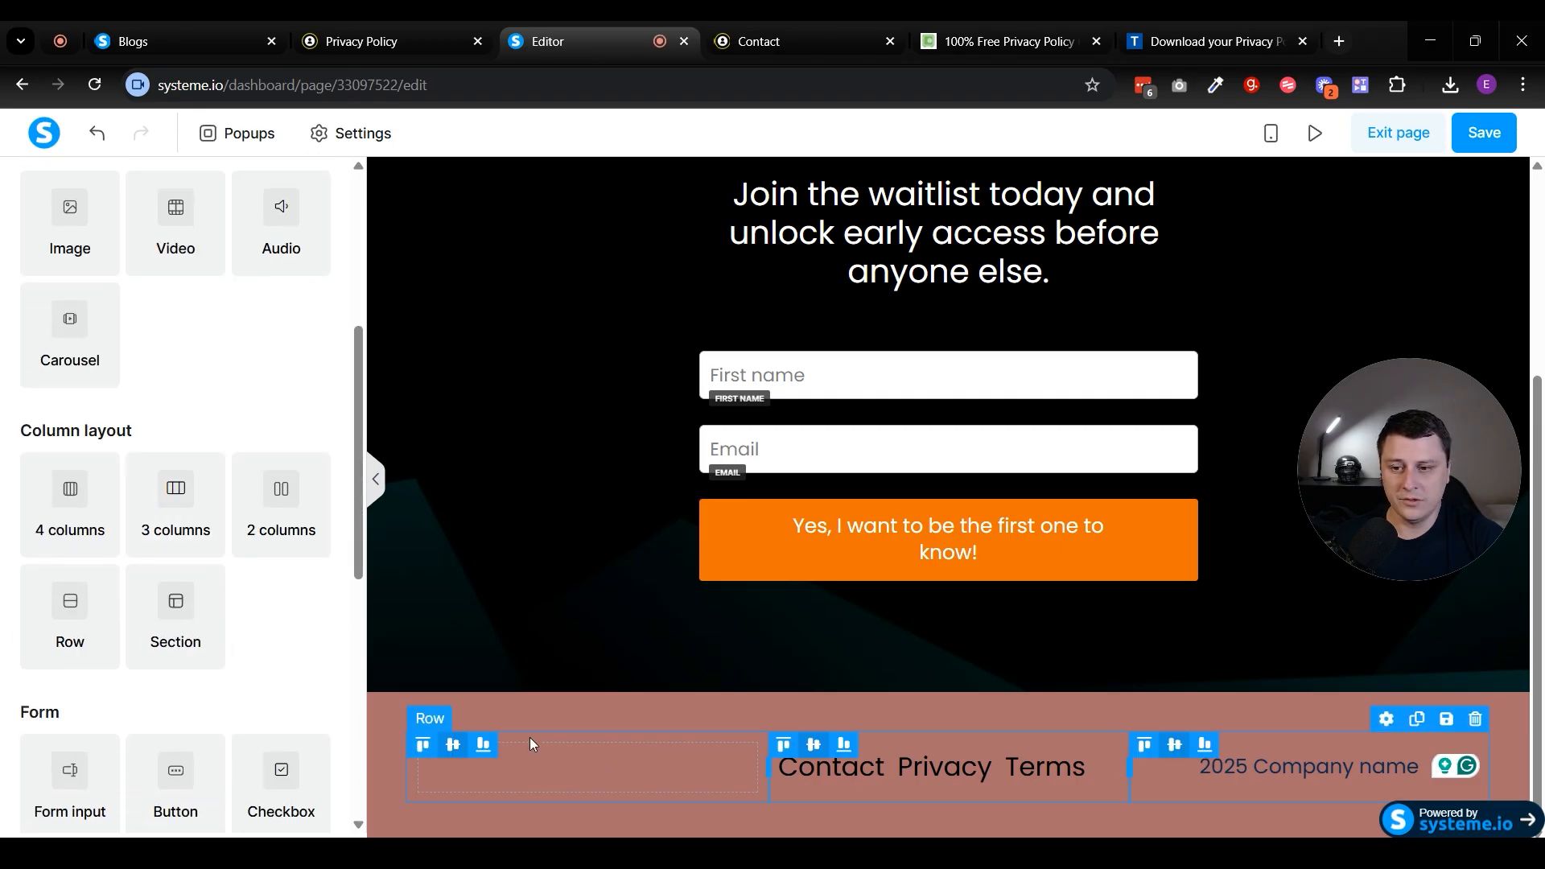
drag(161, 516, 561, 774)
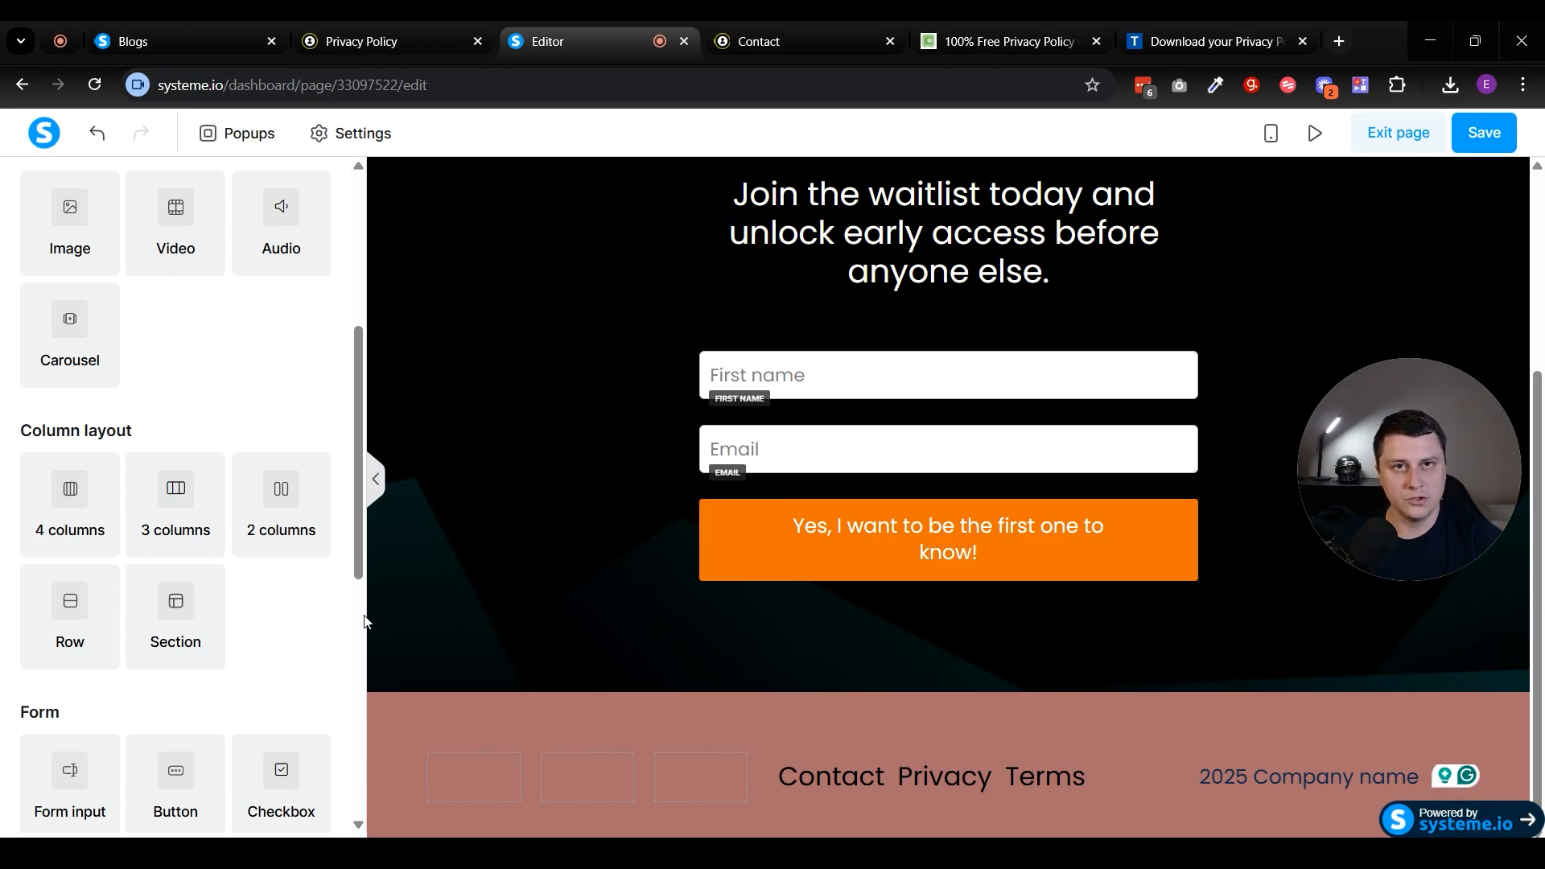
Step: Add an image element to each of the three nested footer columns and assign the logo, Facebook and YouTube icon files
scroll(145, 553, up, 5)
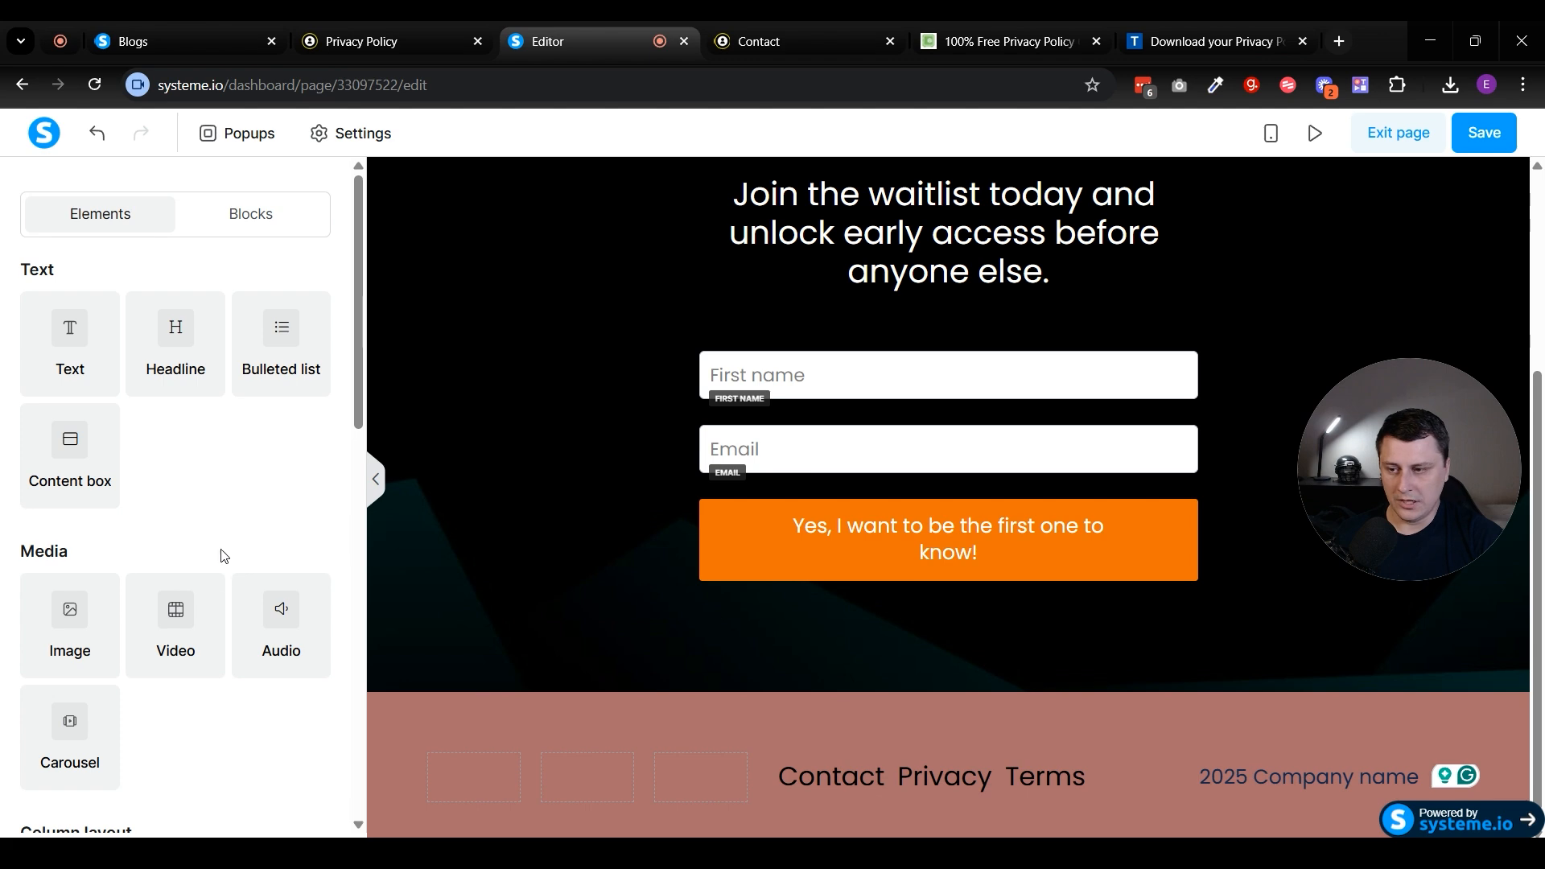
drag(70, 616, 724, 776)
click(509, 770)
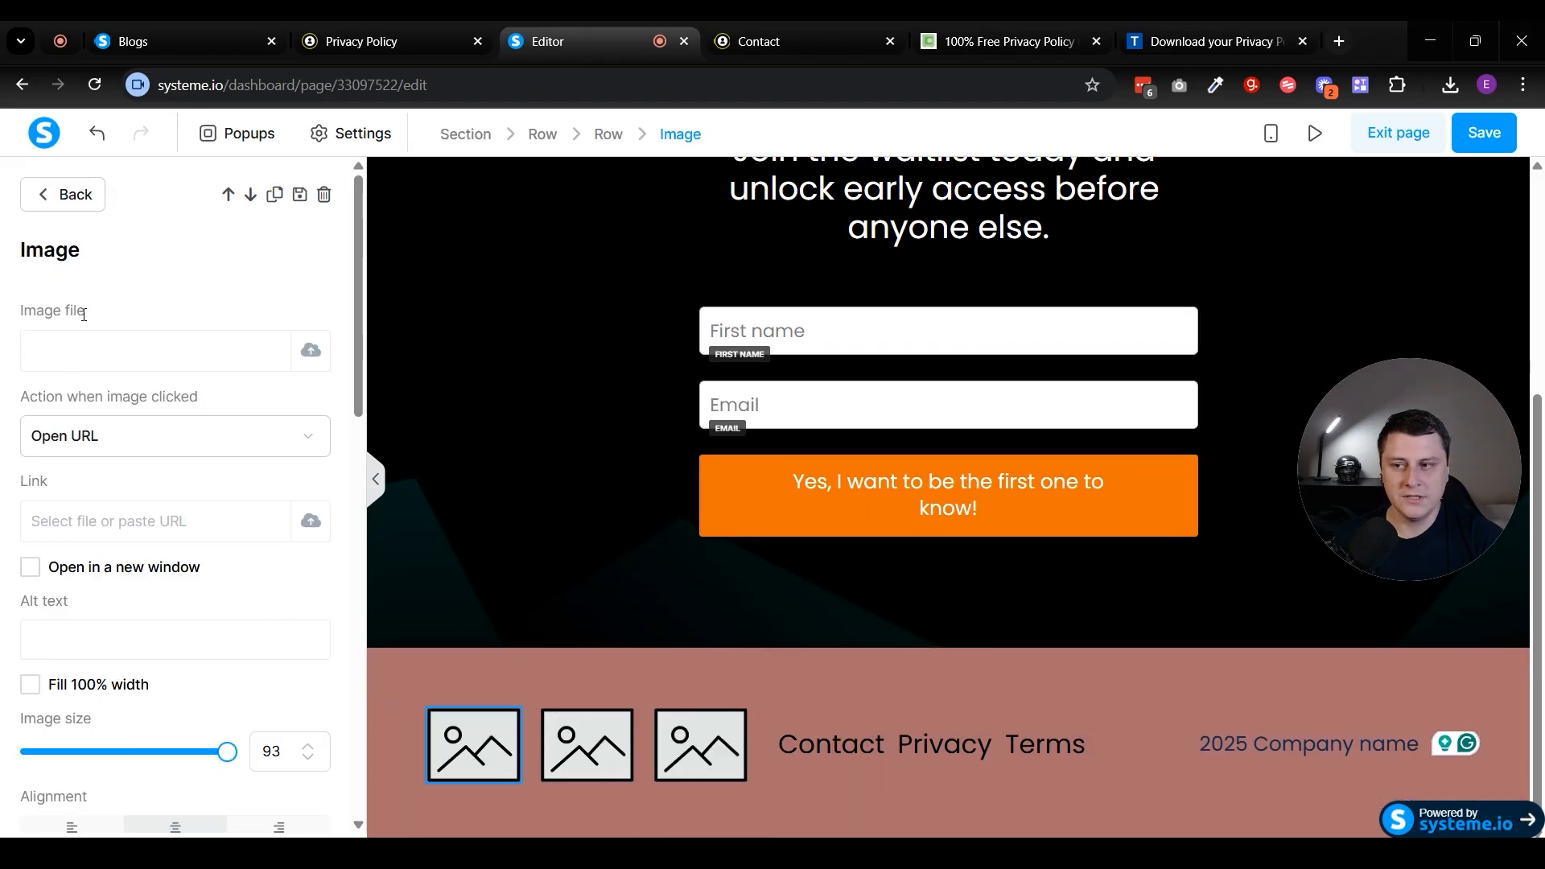
click(303, 356)
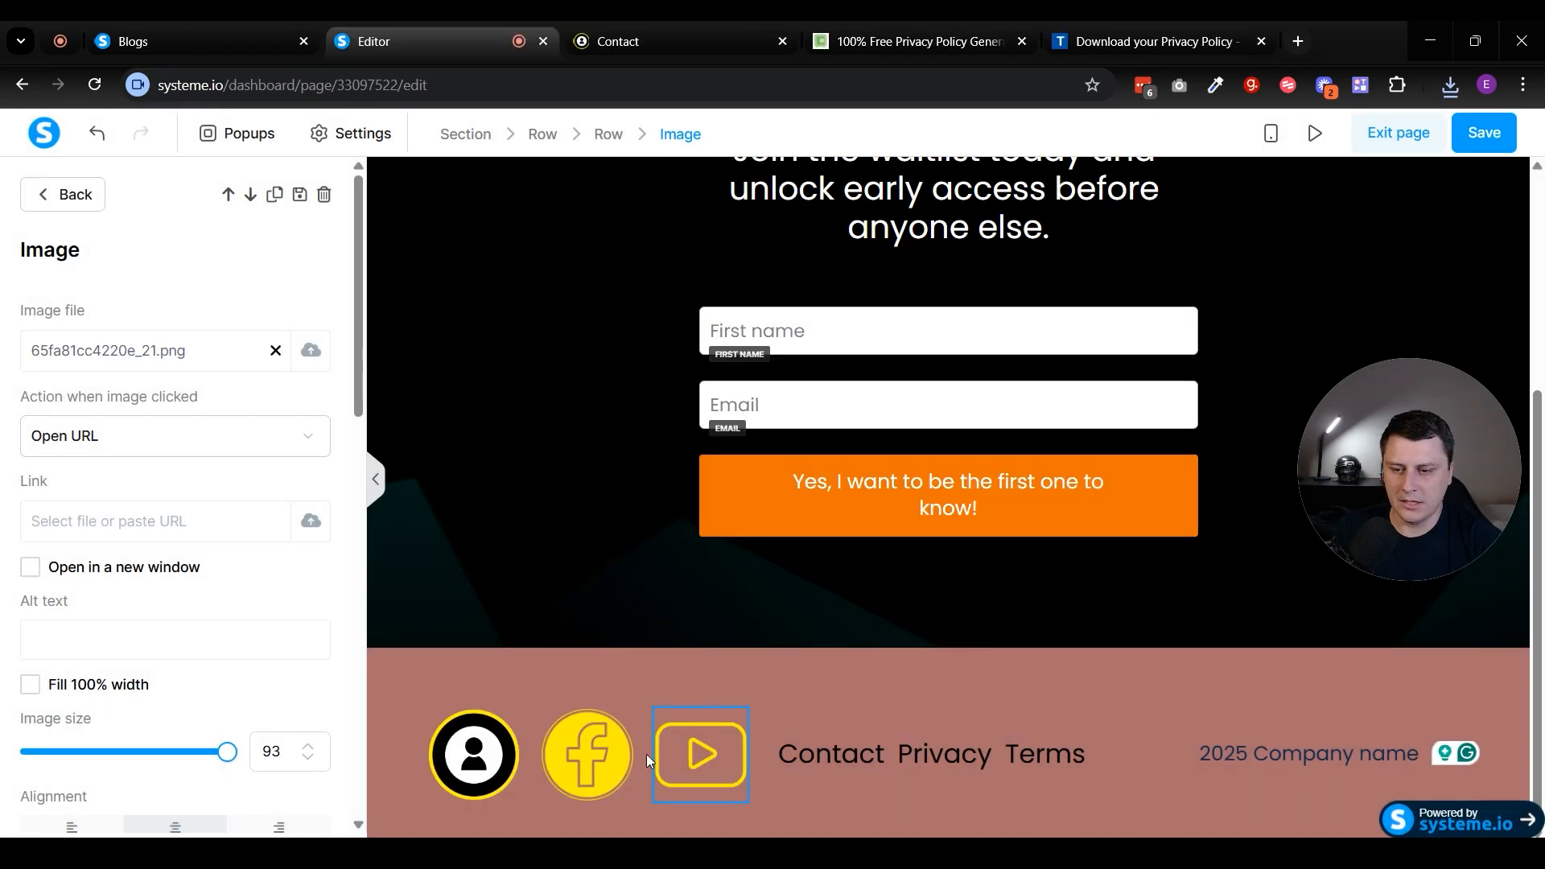
Step: View the upload options and previously uploaded images available for the footer logo
click(487, 737)
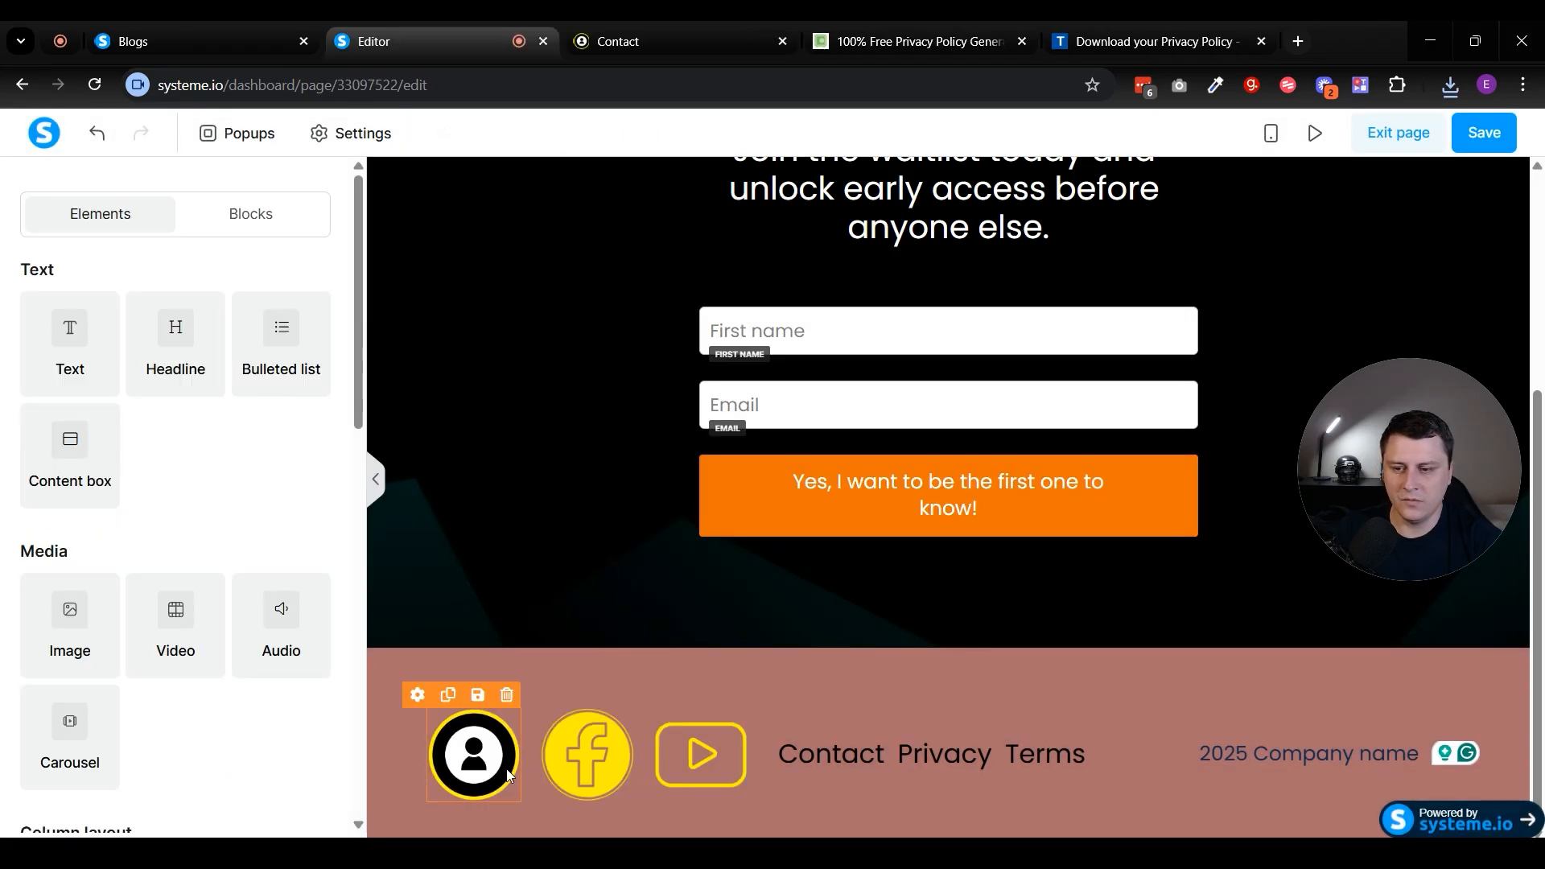
click(478, 770)
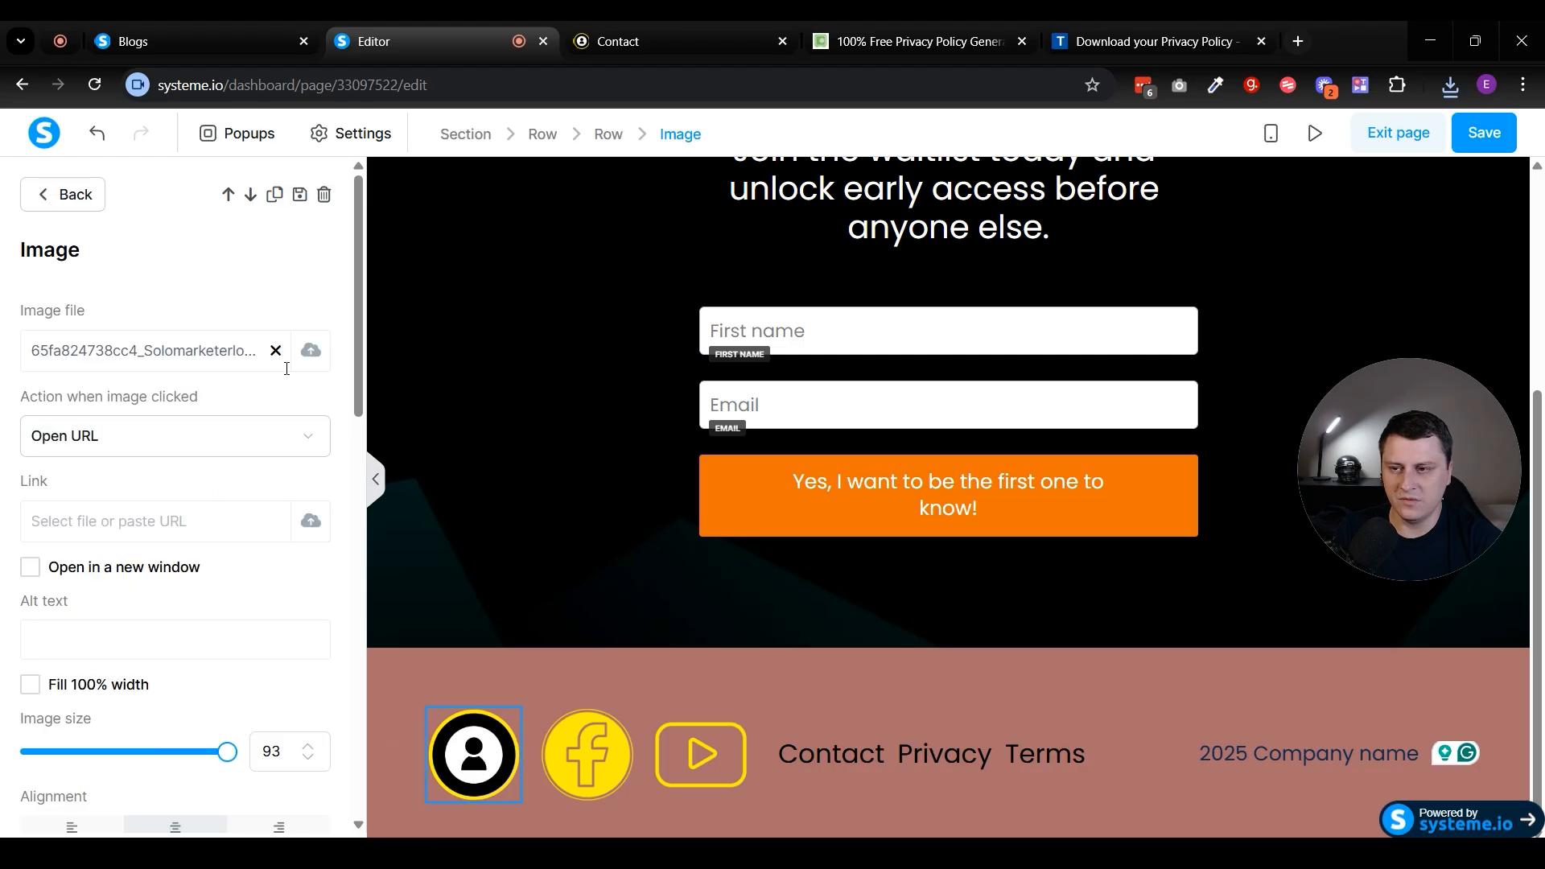
click(311, 350)
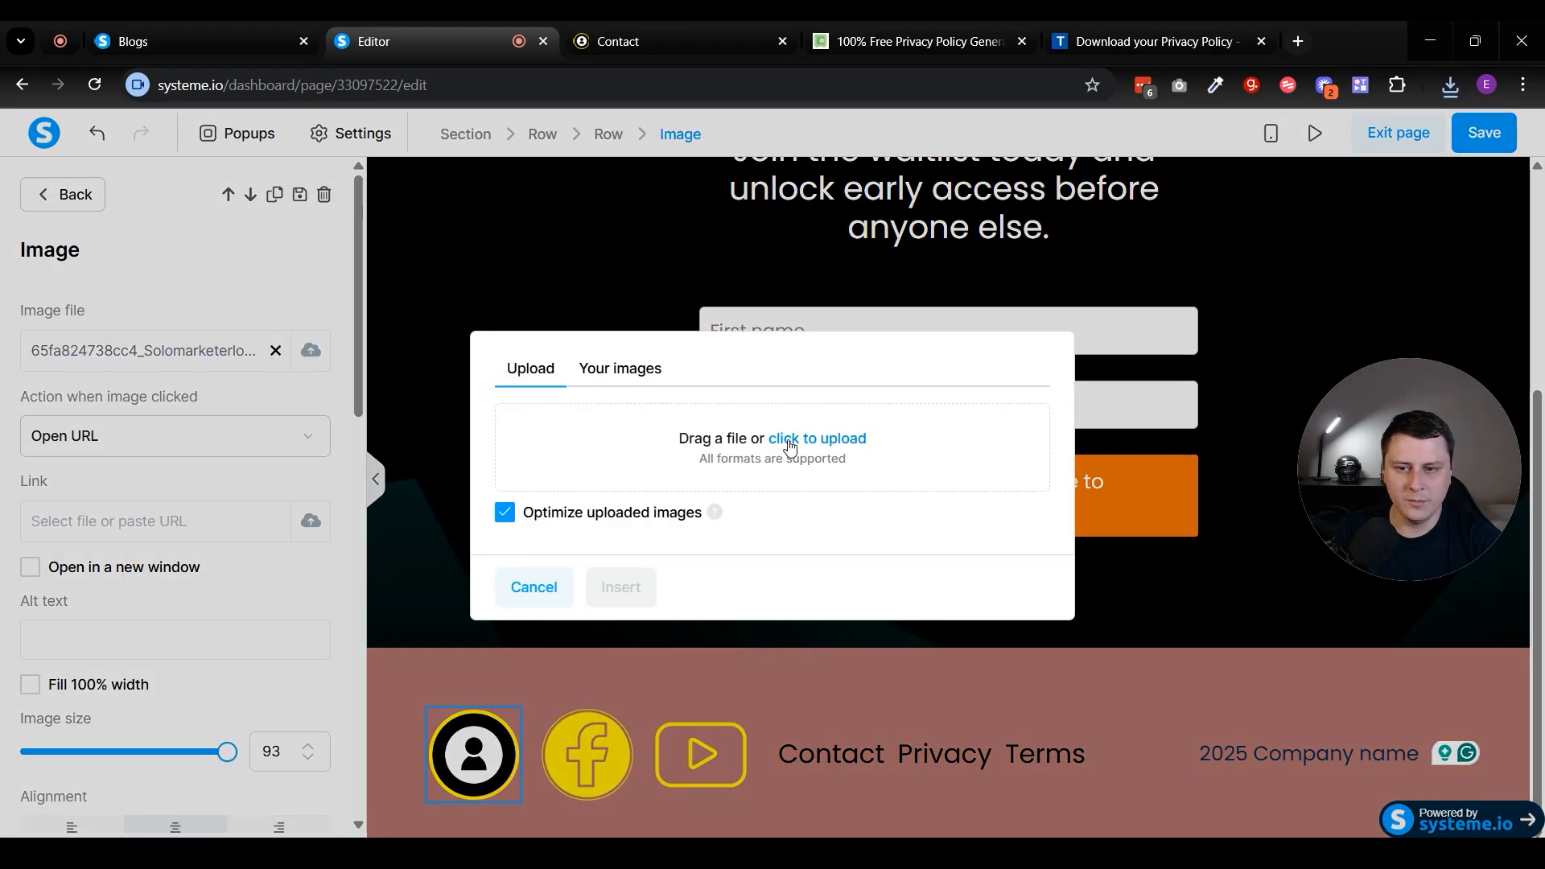
click(619, 370)
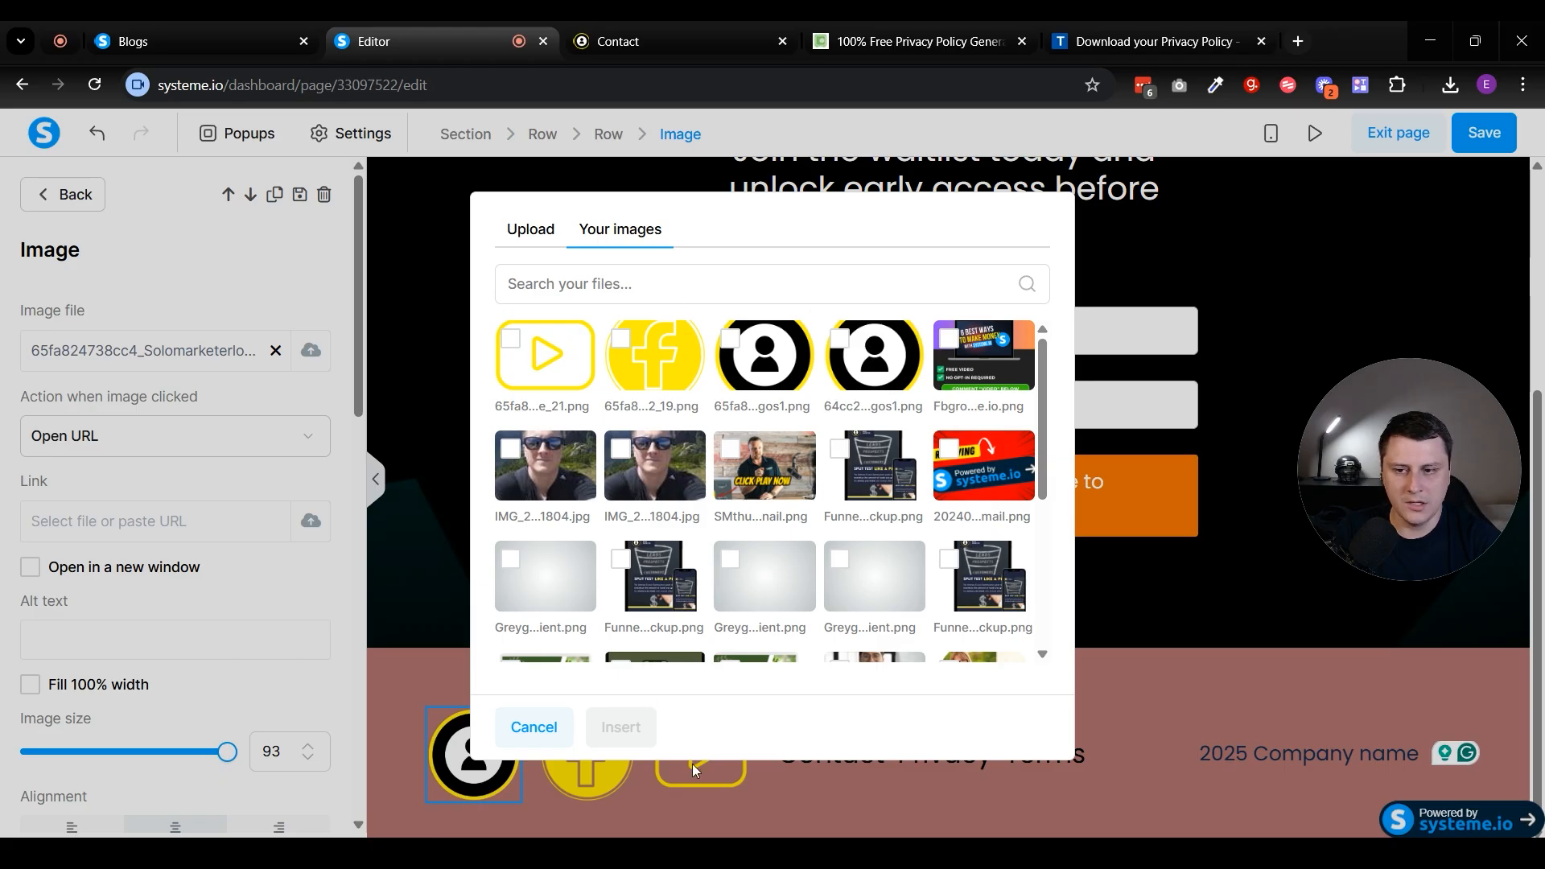
click(447, 562)
Step: Set the footer logo's image size to 50
click(497, 785)
click(489, 770)
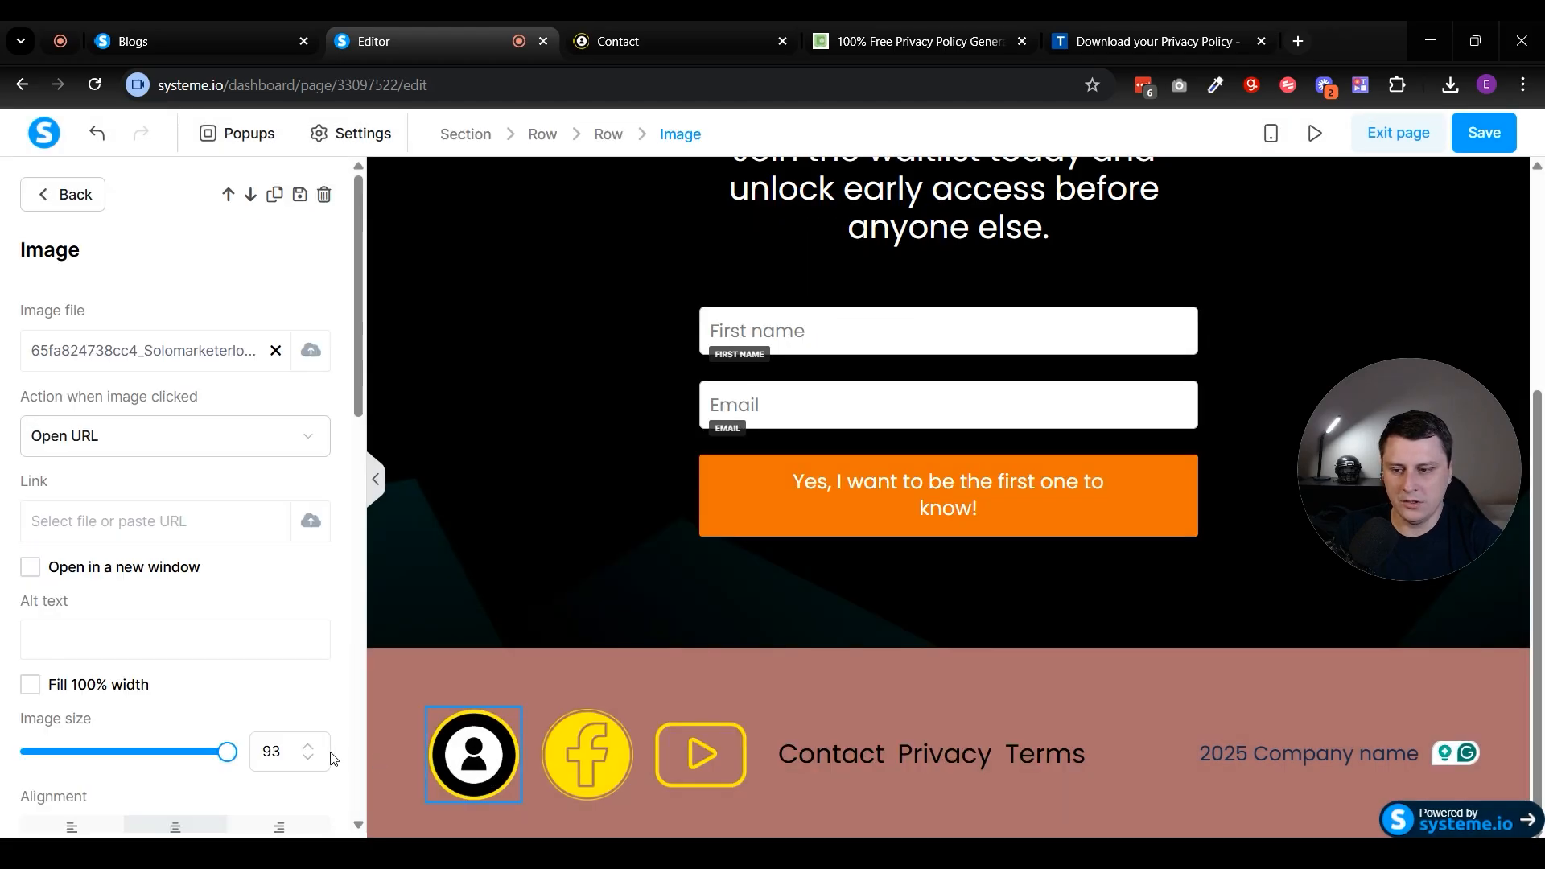
mouse_move(227, 752)
mouse_down()
mouse_move(138, 752)
mouse_move(228, 751)
mouse_up()
double_click(272, 752)
text(50)
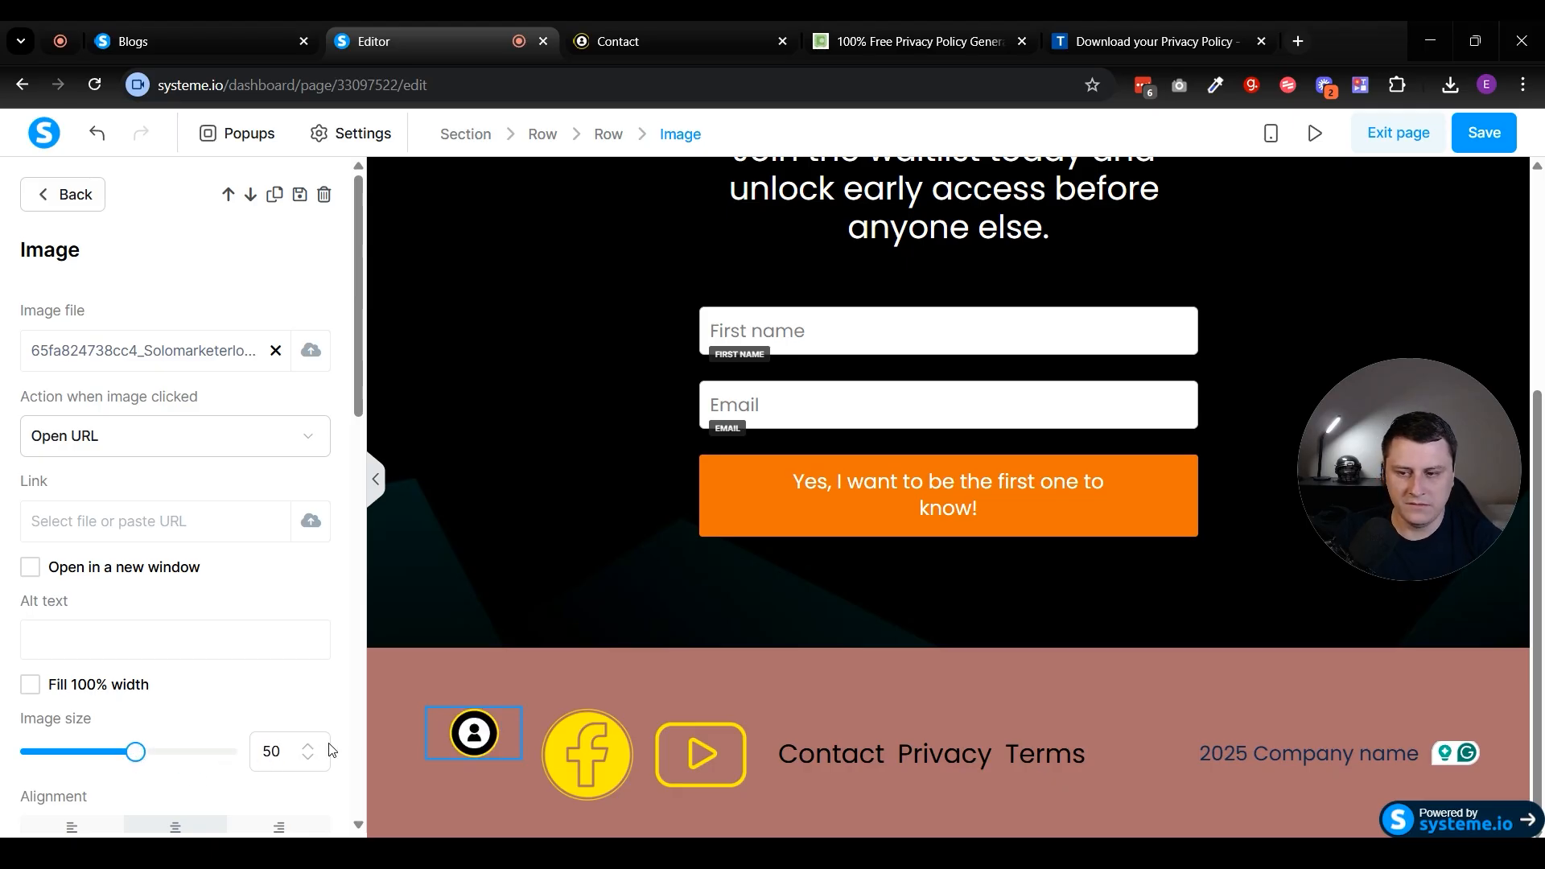
Step: Set the image size of the footer's Facebook and YouTube icons to 50
click(597, 755)
double_click(272, 751)
text(50)
click(700, 756)
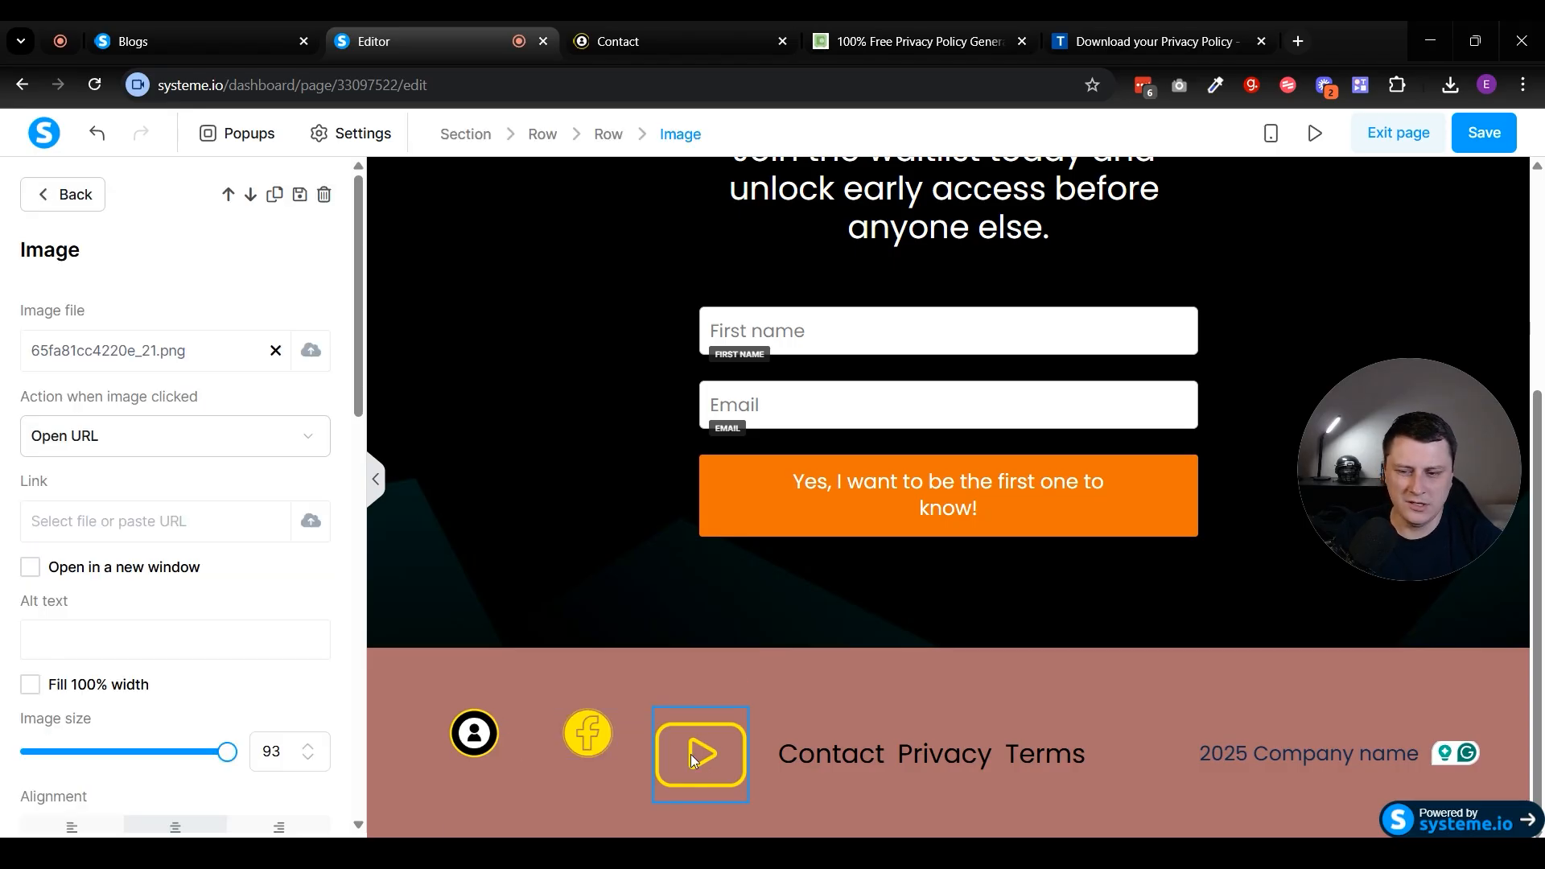
double_click(272, 751)
text(50)
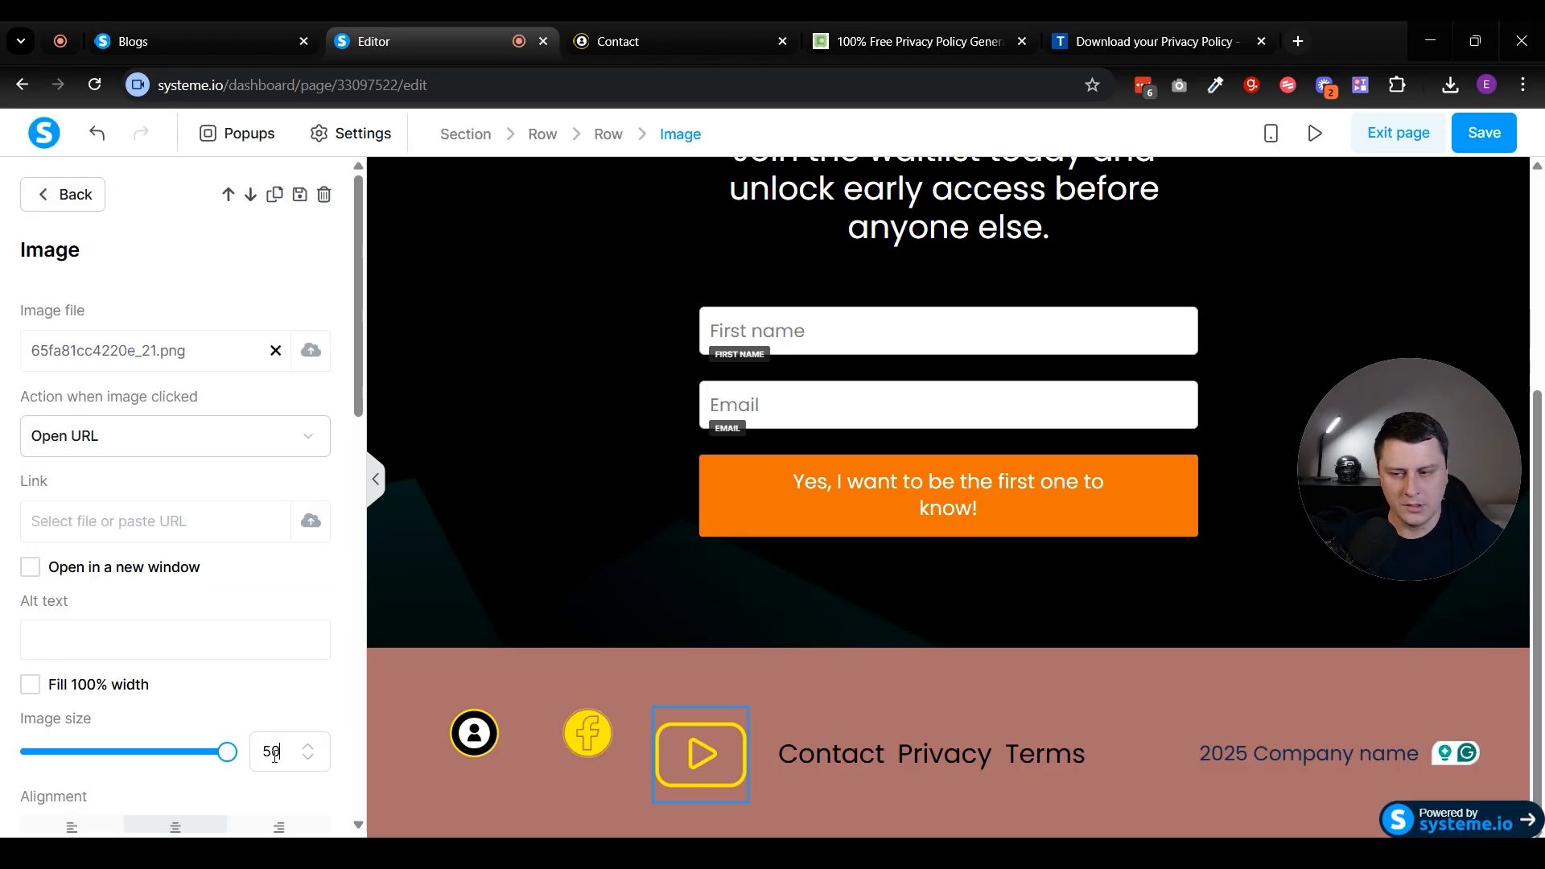
click(512, 719)
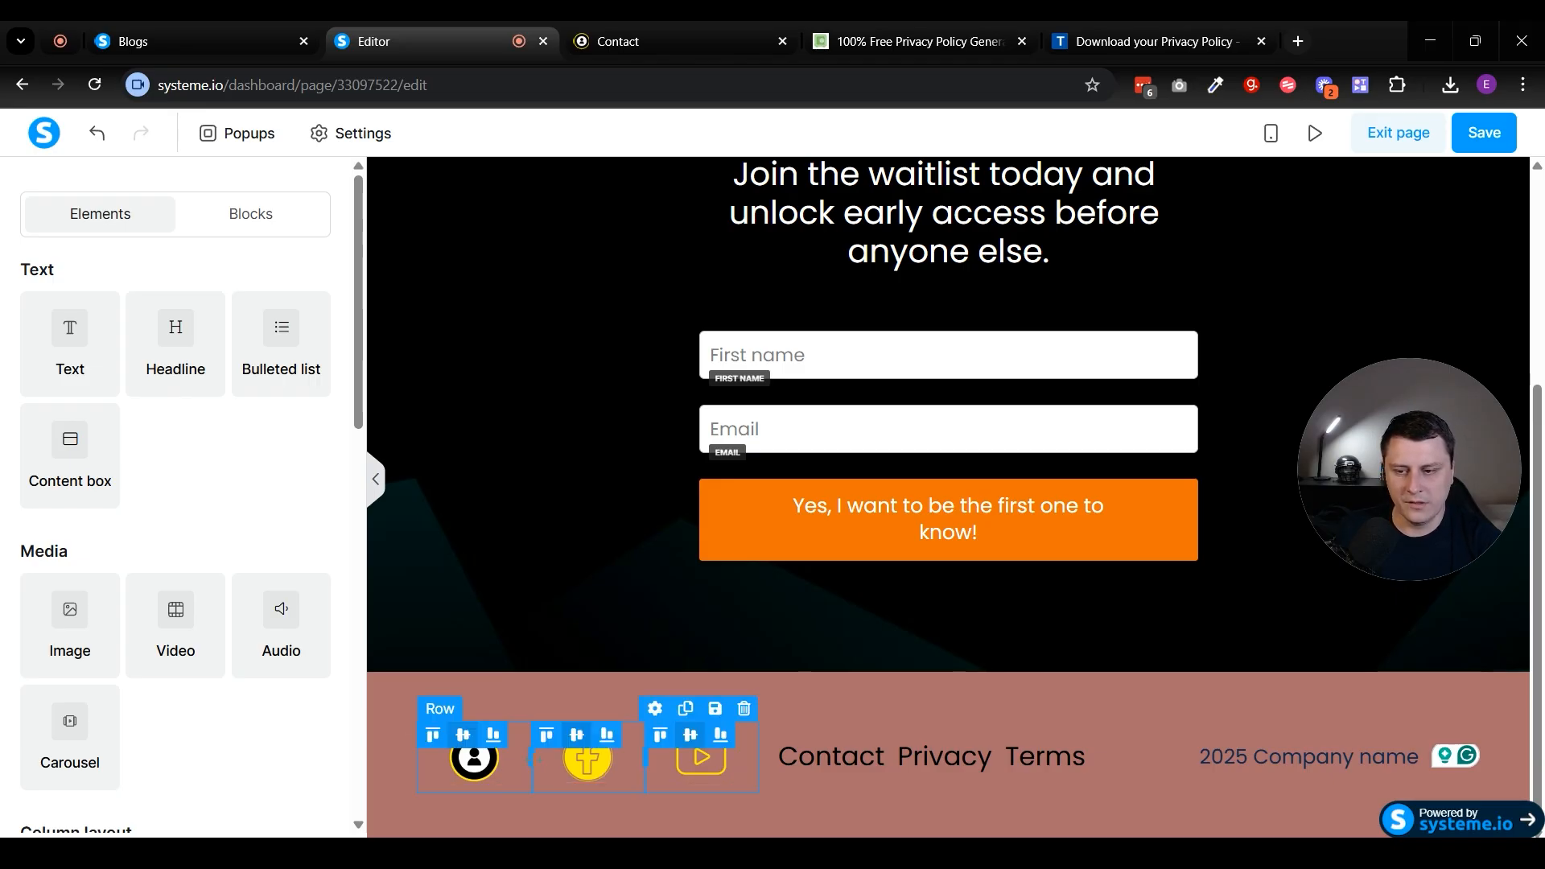
Step: Narrow the nested columns holding the footer's logo, Facebook and YouTube icons and the outer column around them, bringing the menu closer
drag(531, 759, 514, 759)
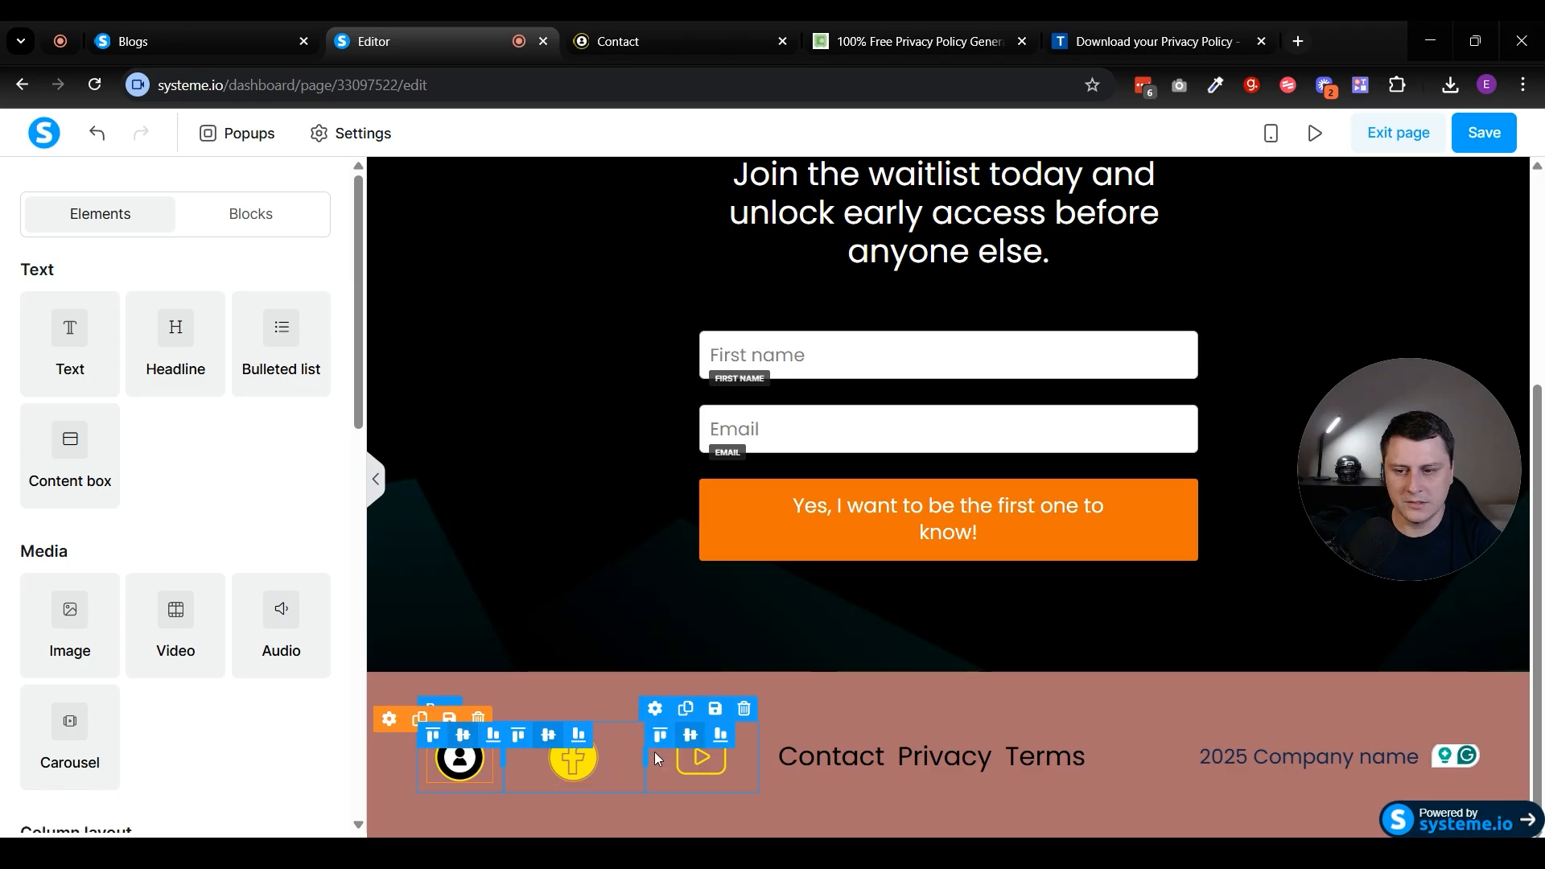
drag(644, 755, 619, 753)
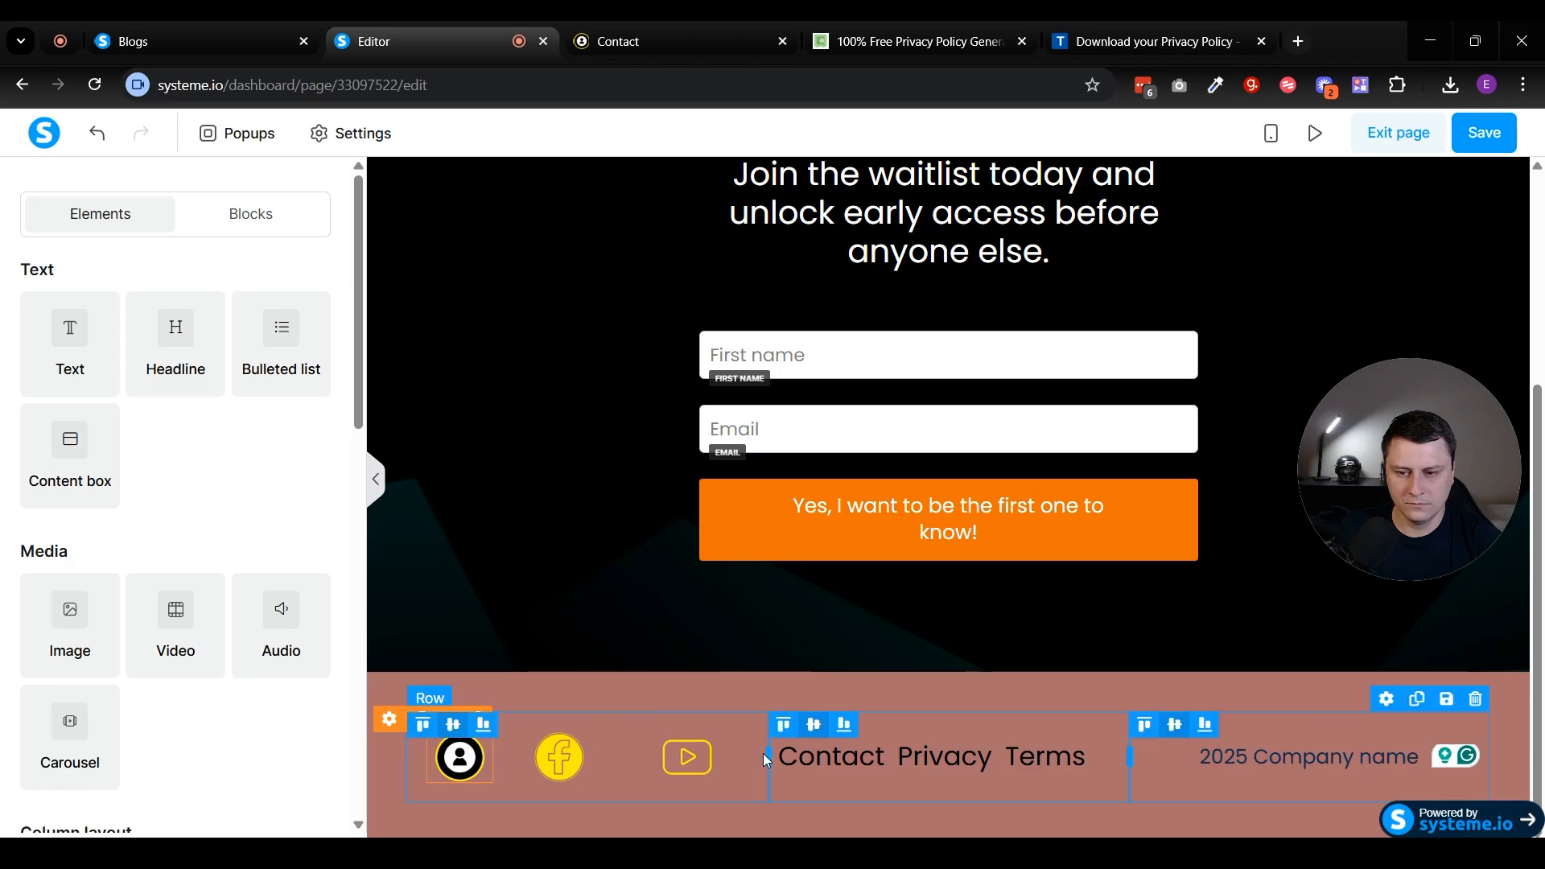
drag(768, 756, 719, 750)
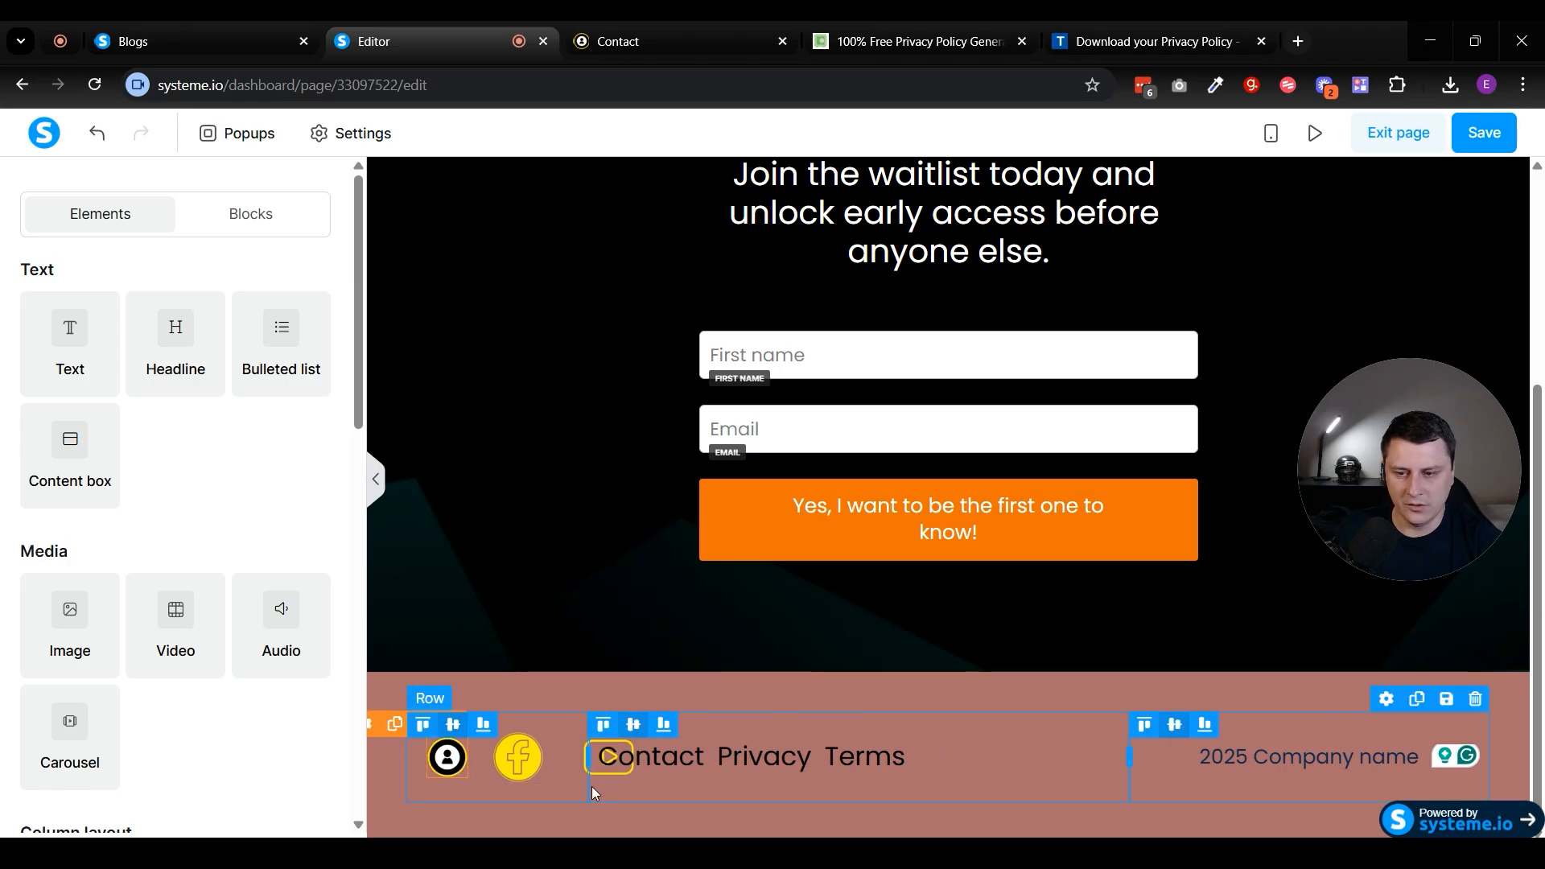
click(98, 135)
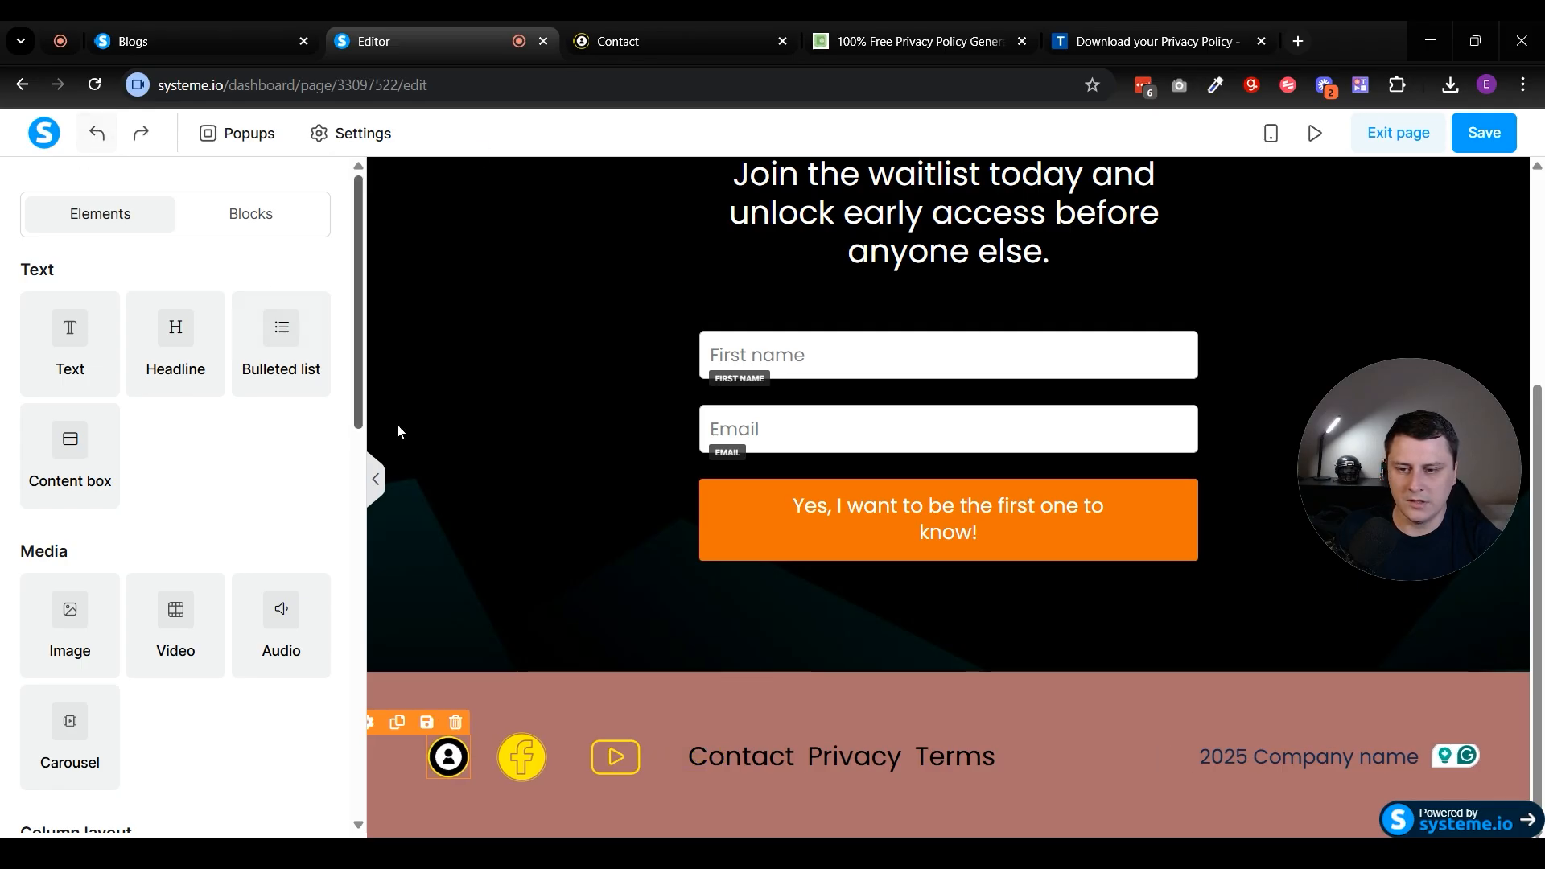
click(111, 141)
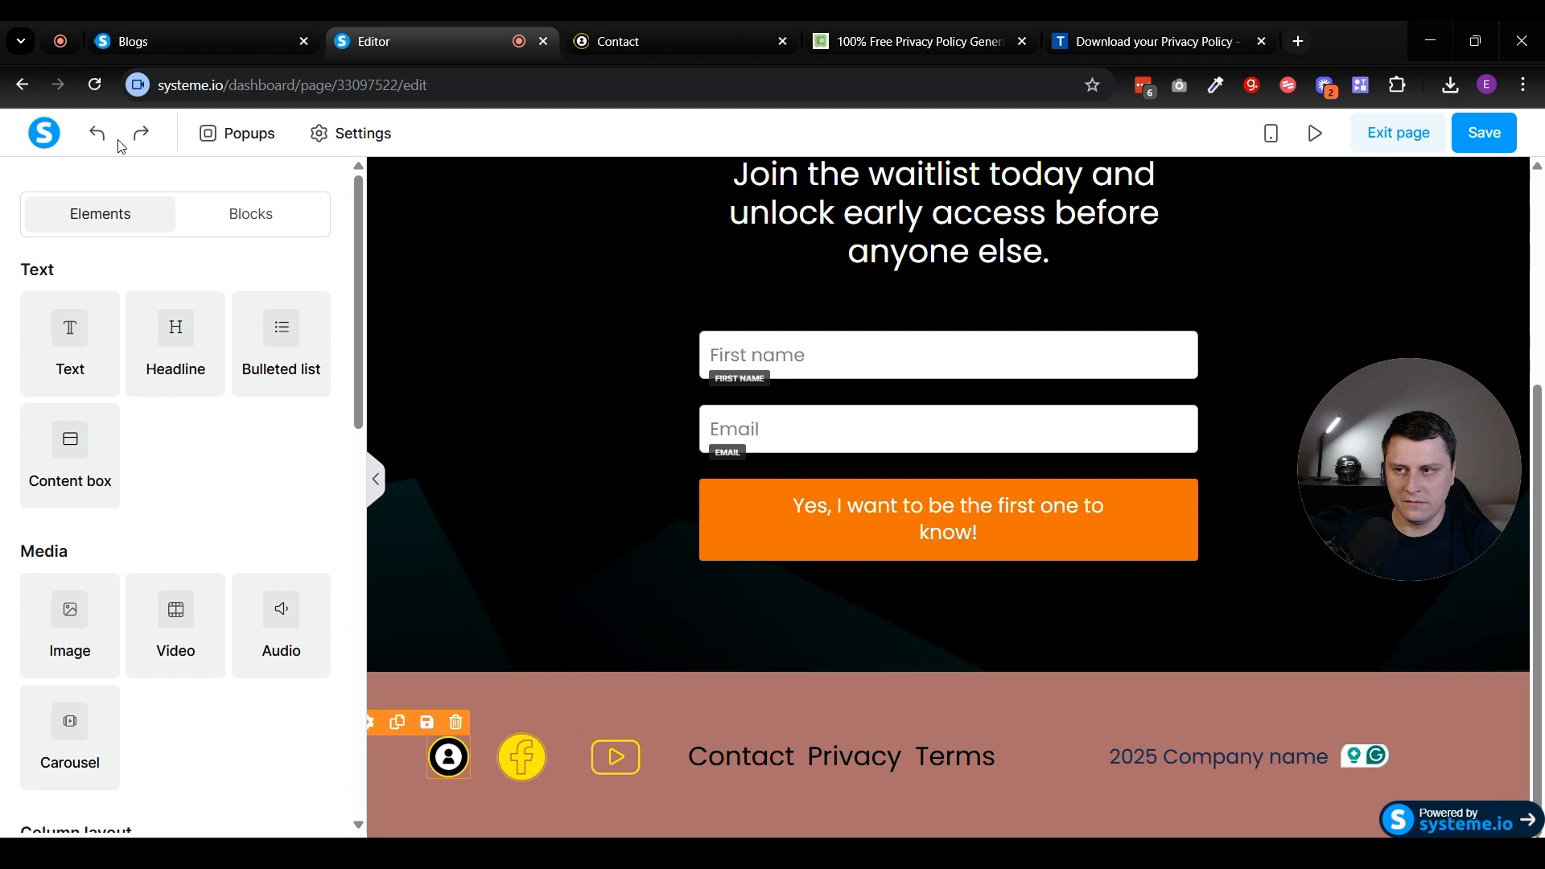
click(140, 133)
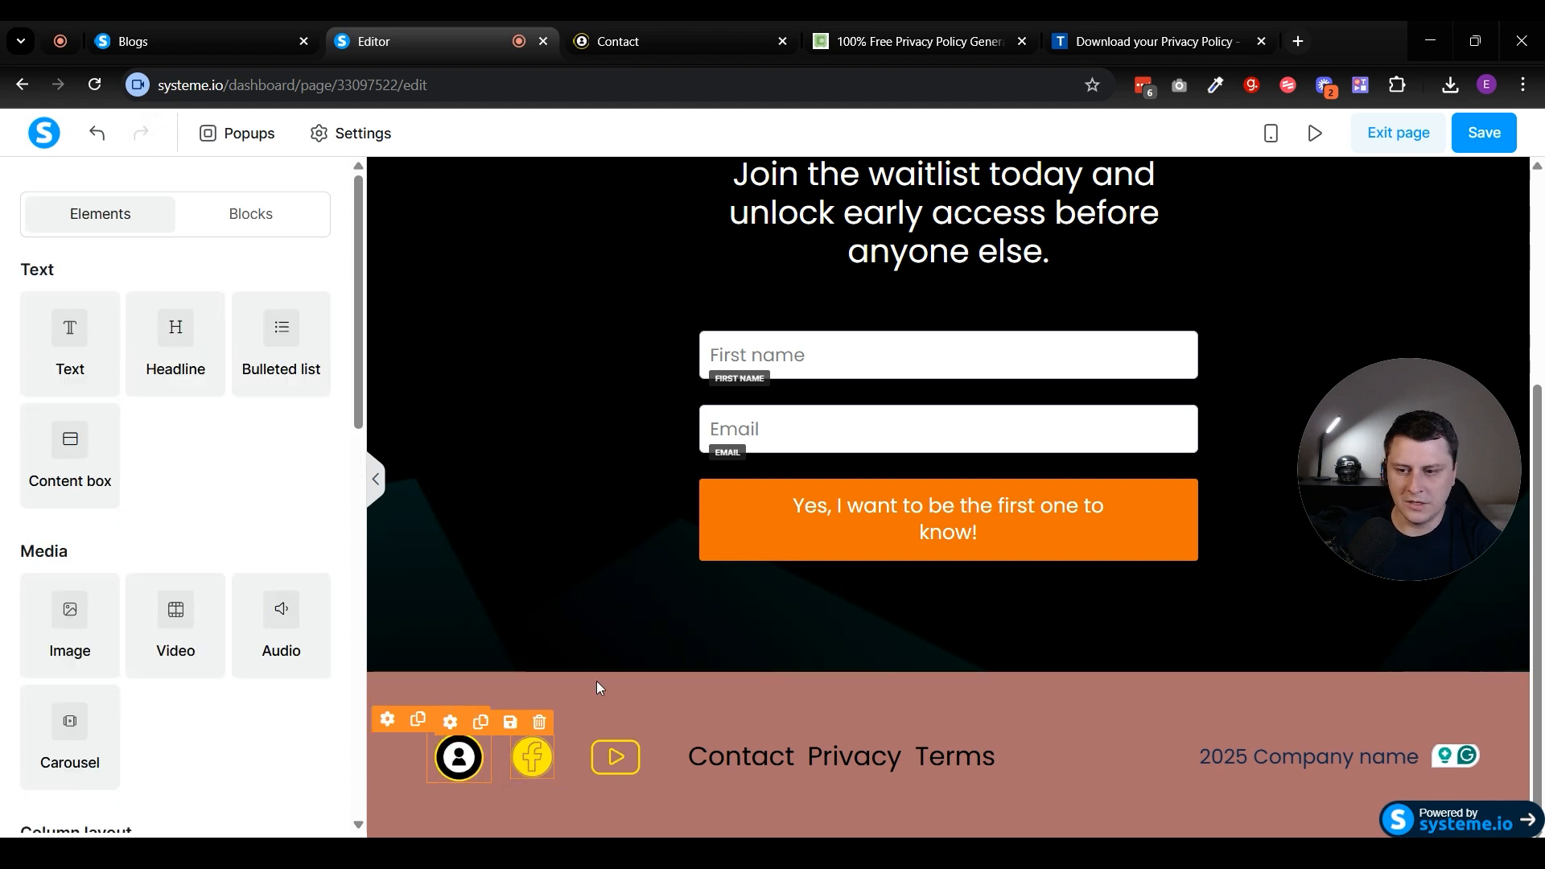
Step: Narrow the footer's company text column by moving its divider away from the menu
click(542, 822)
click(549, 620)
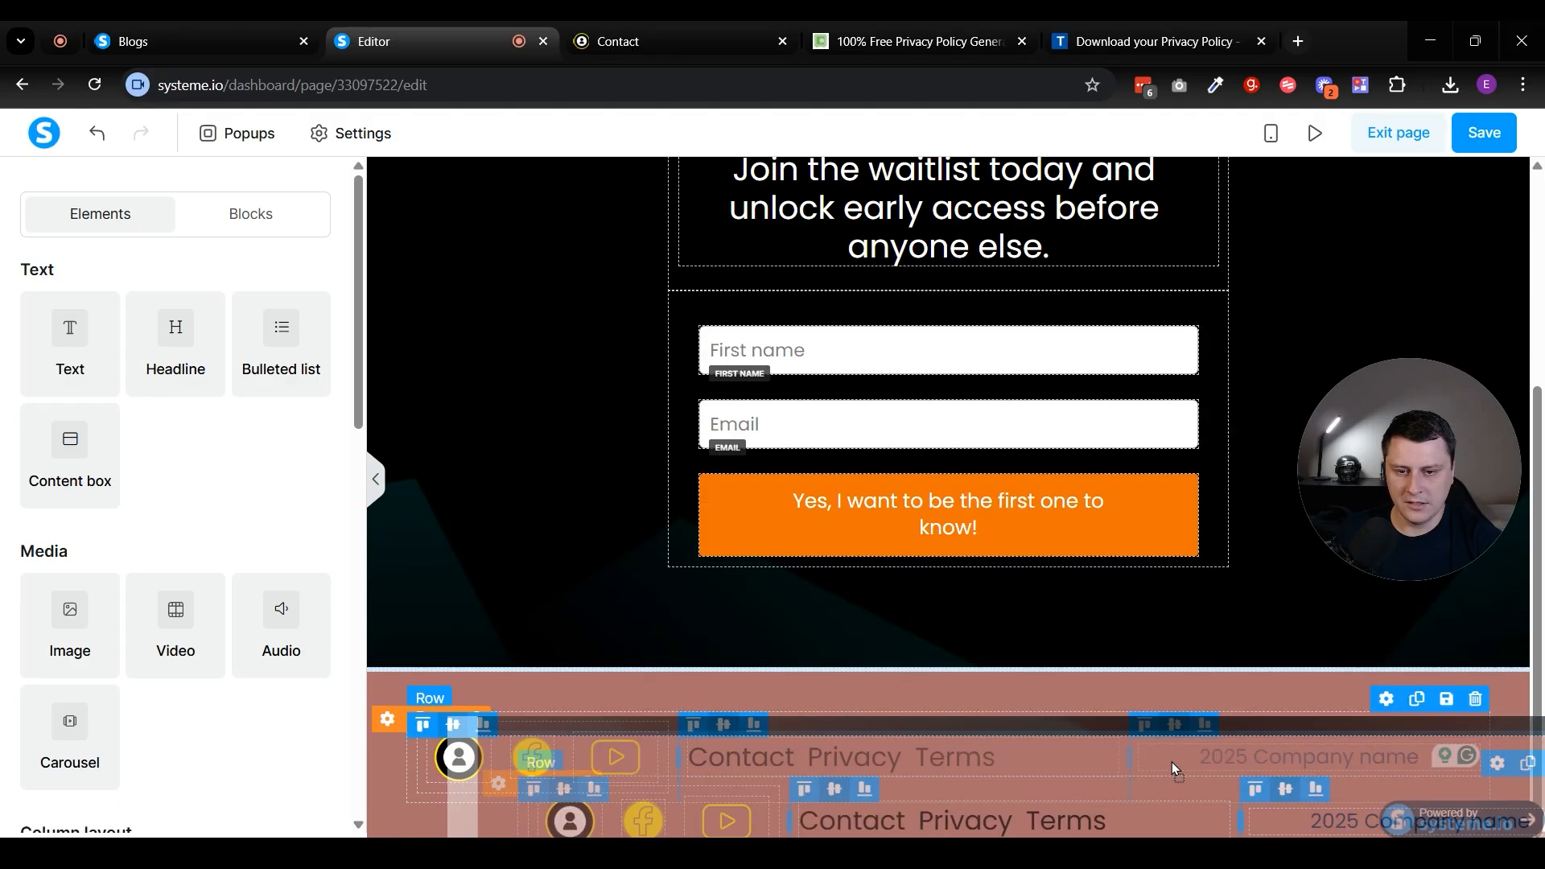
drag(1293, 756, 1450, 757)
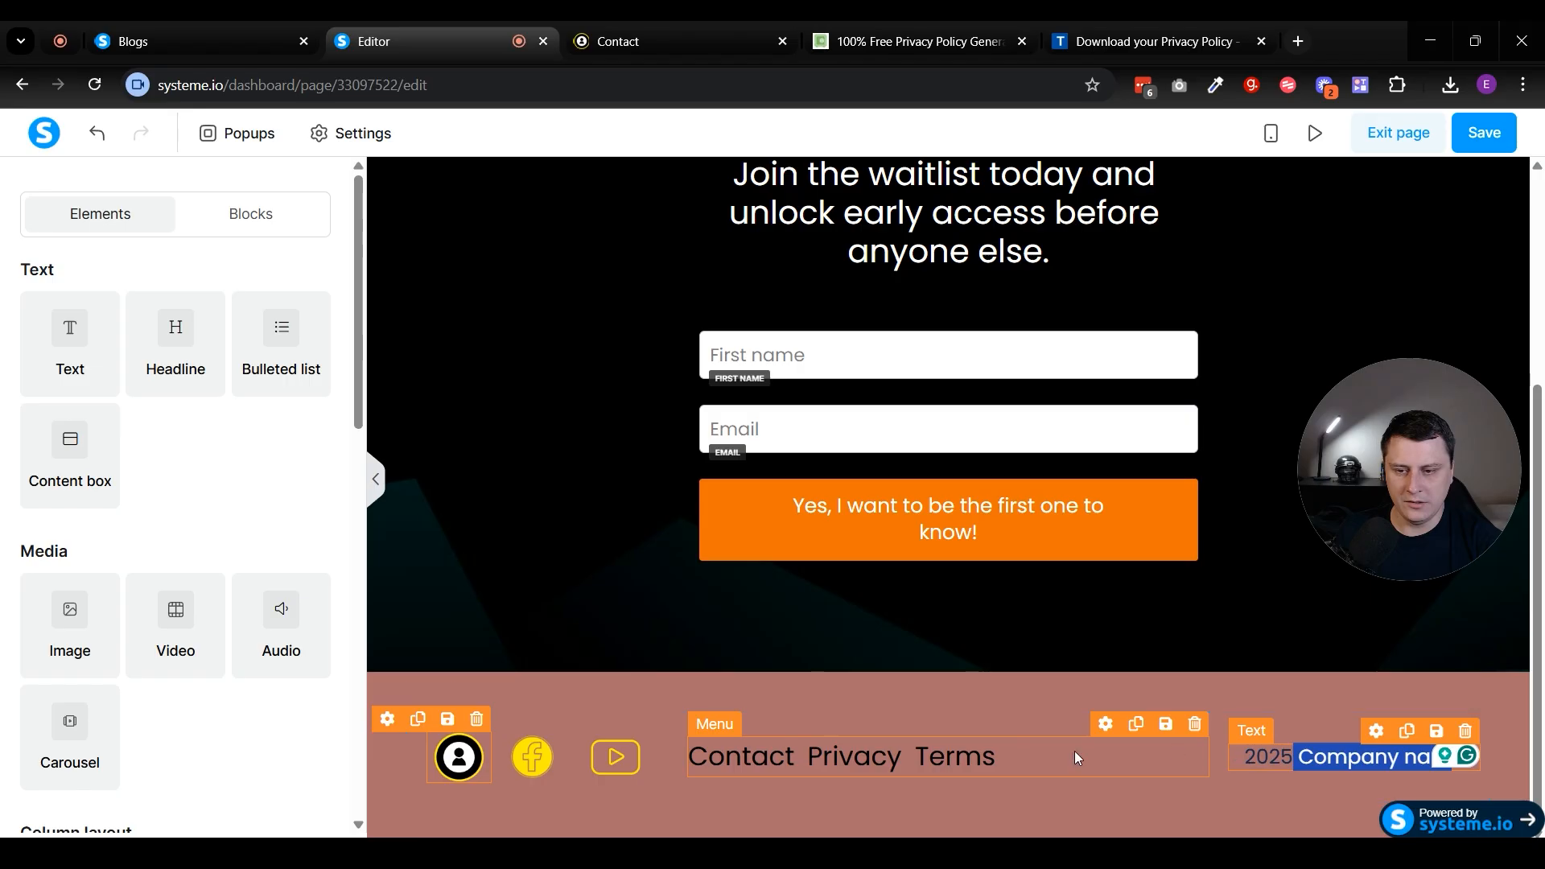
drag(679, 756, 722, 756)
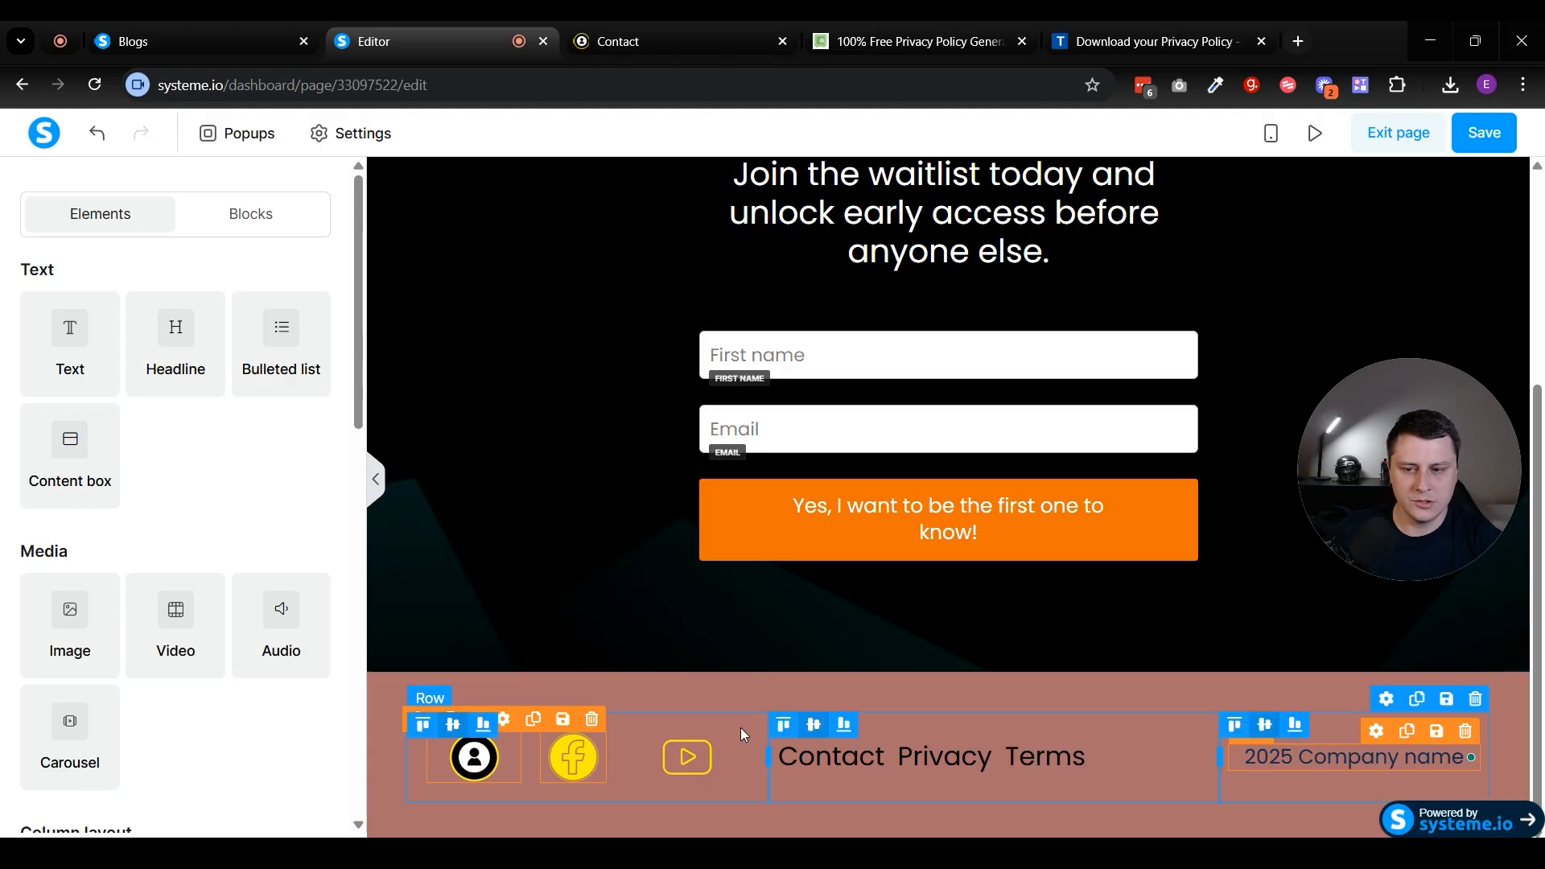
click(684, 784)
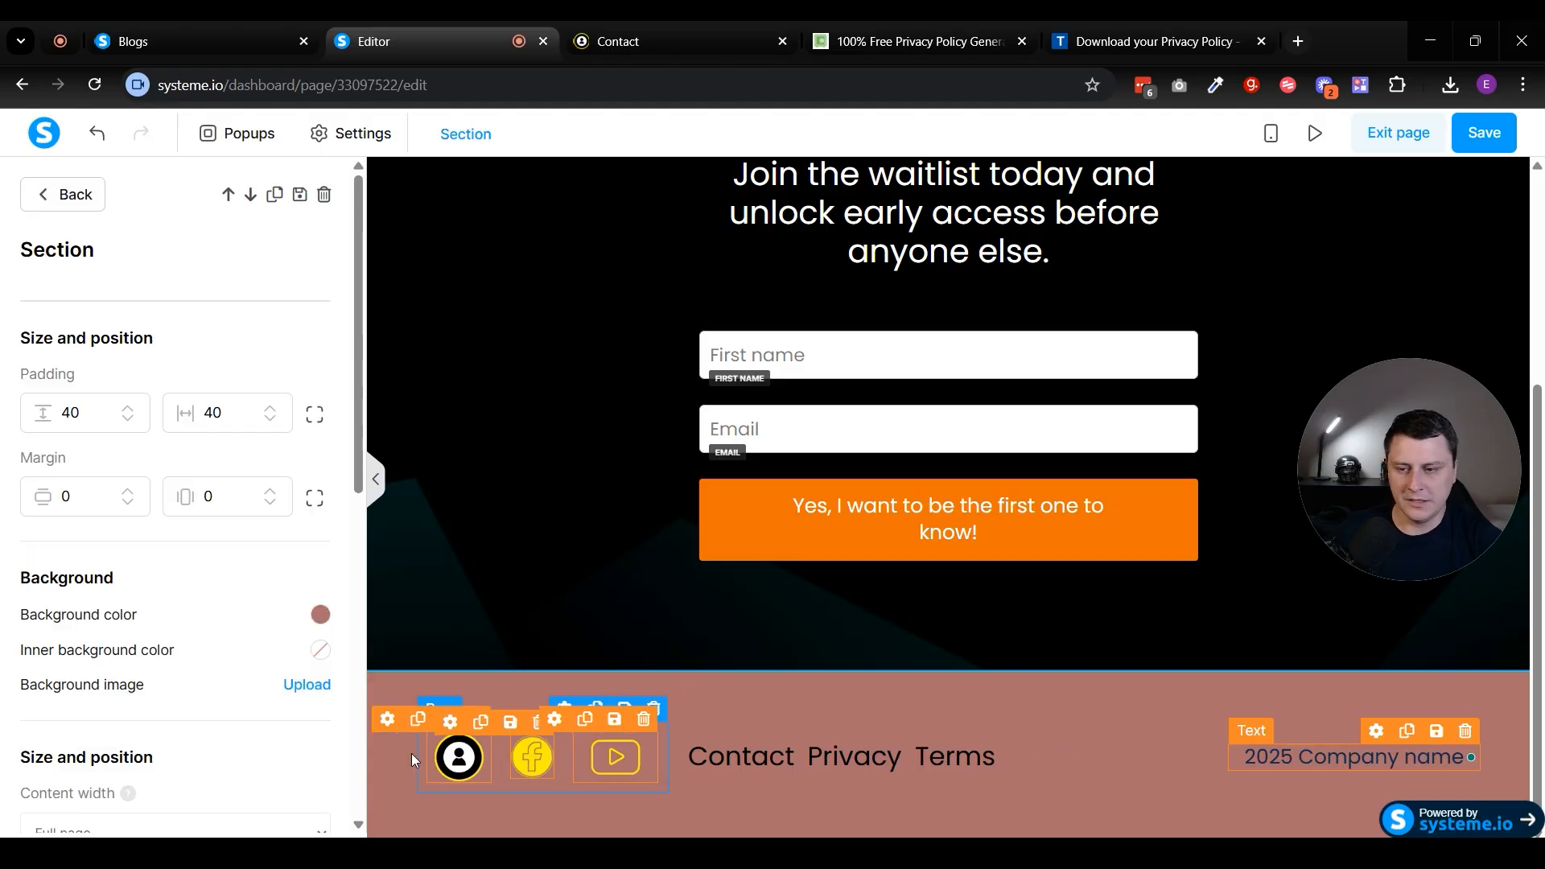
Step: Review the click action and link settings of the footer's logo, Facebook and YouTube images, keeping Open URL as the action
click(478, 777)
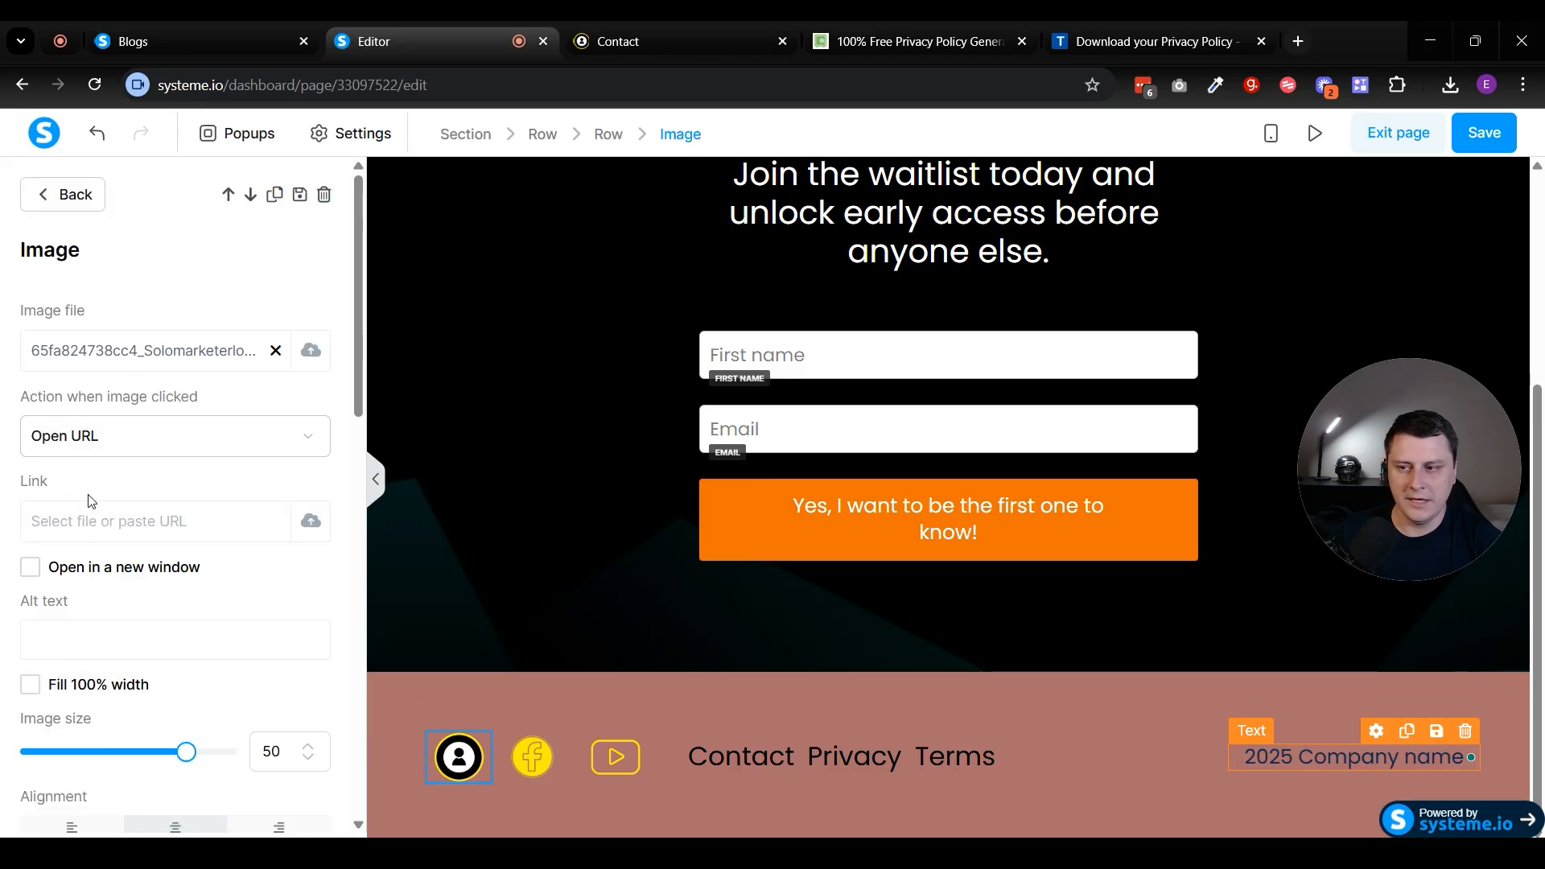
click(78, 448)
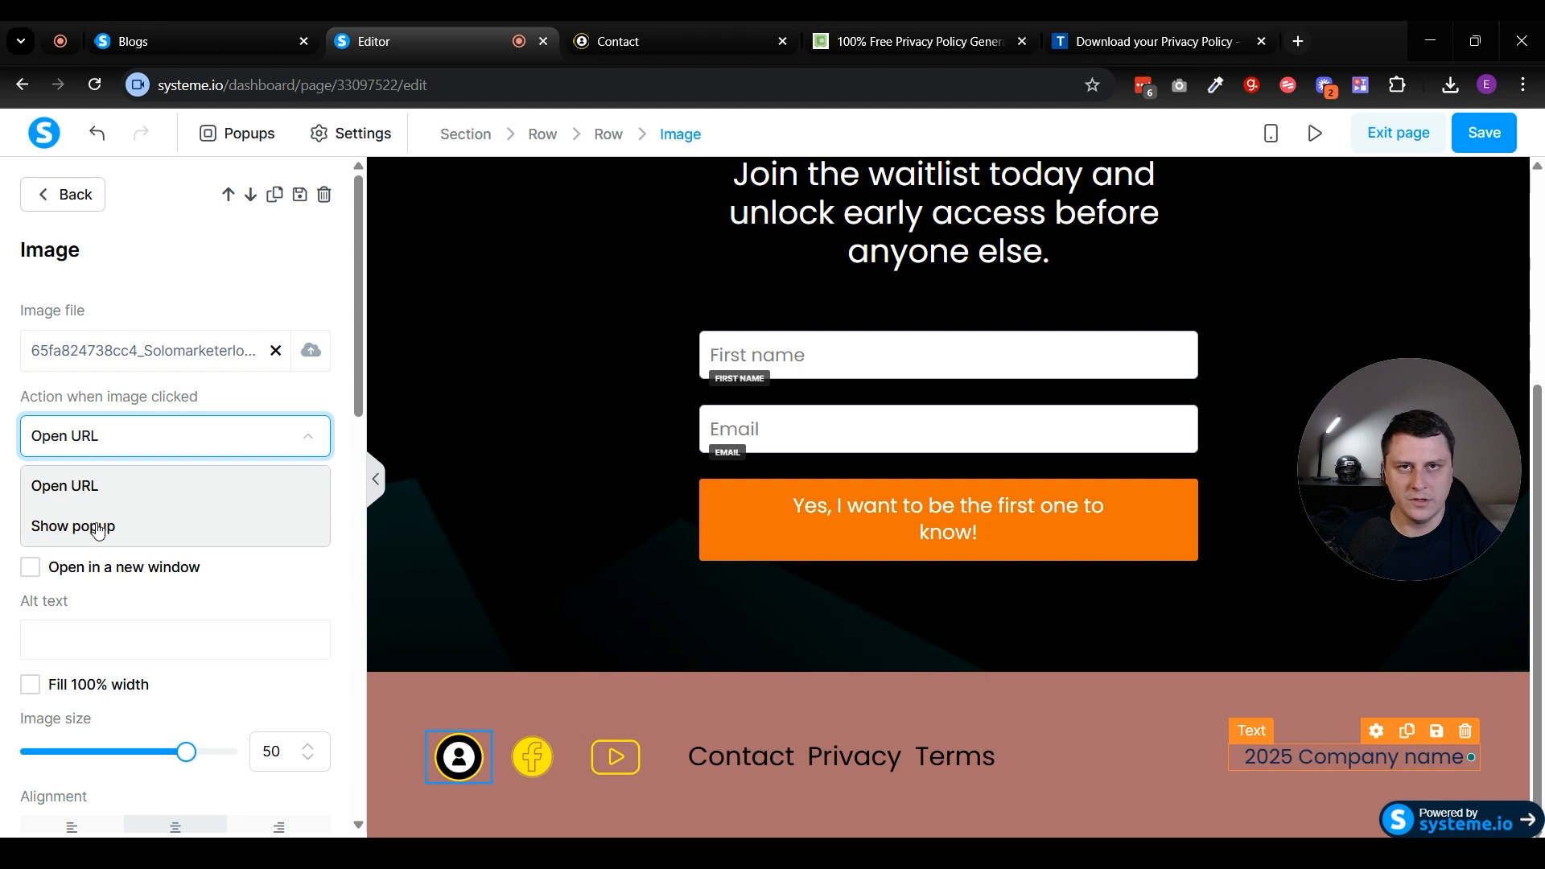
click(134, 486)
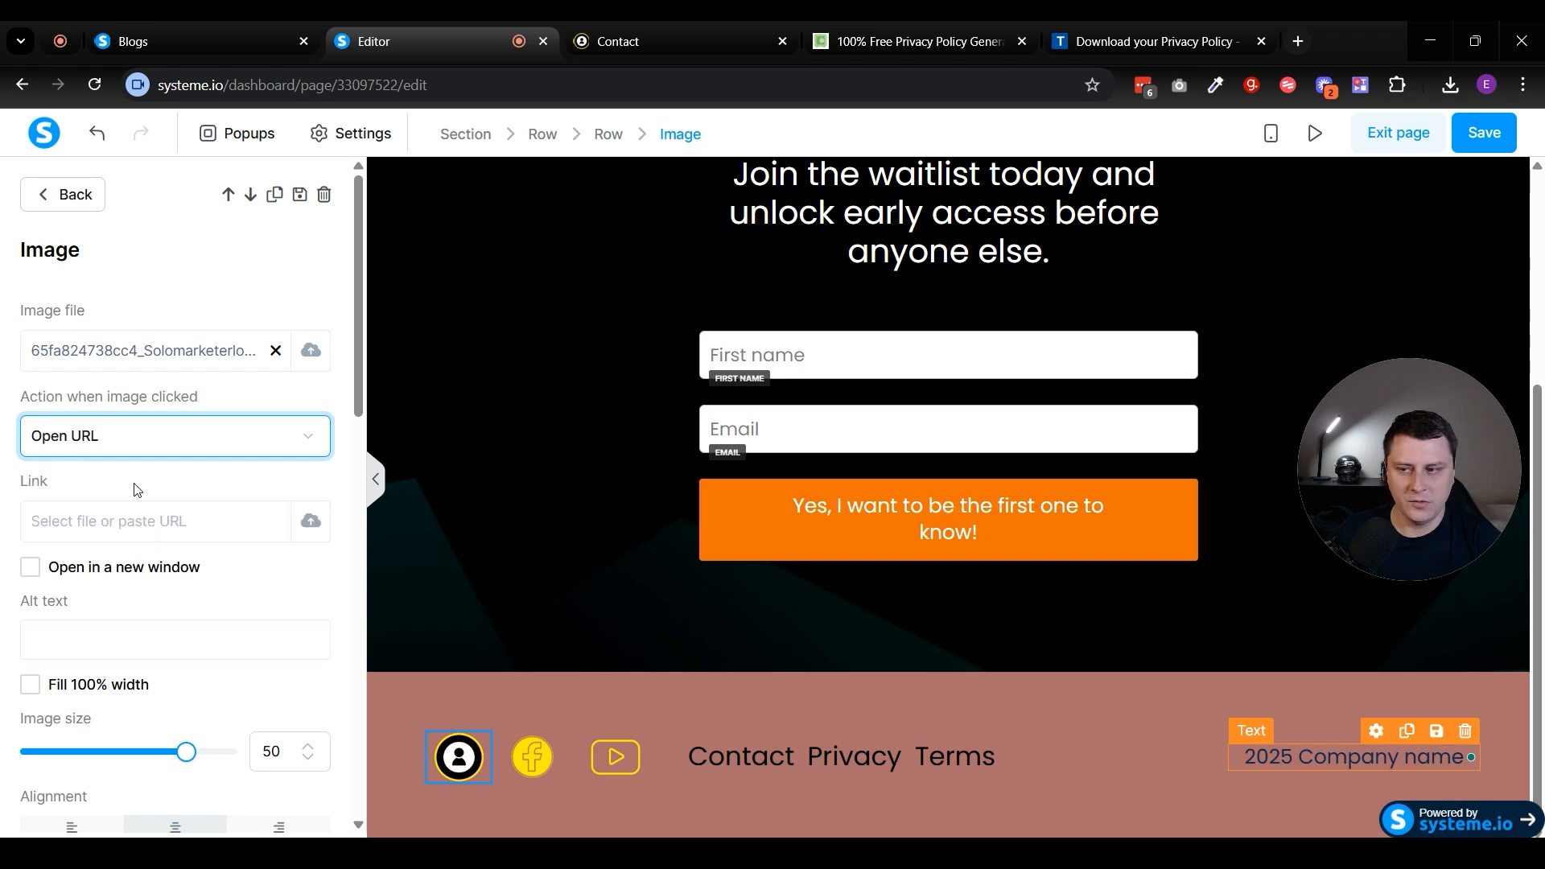
click(121, 519)
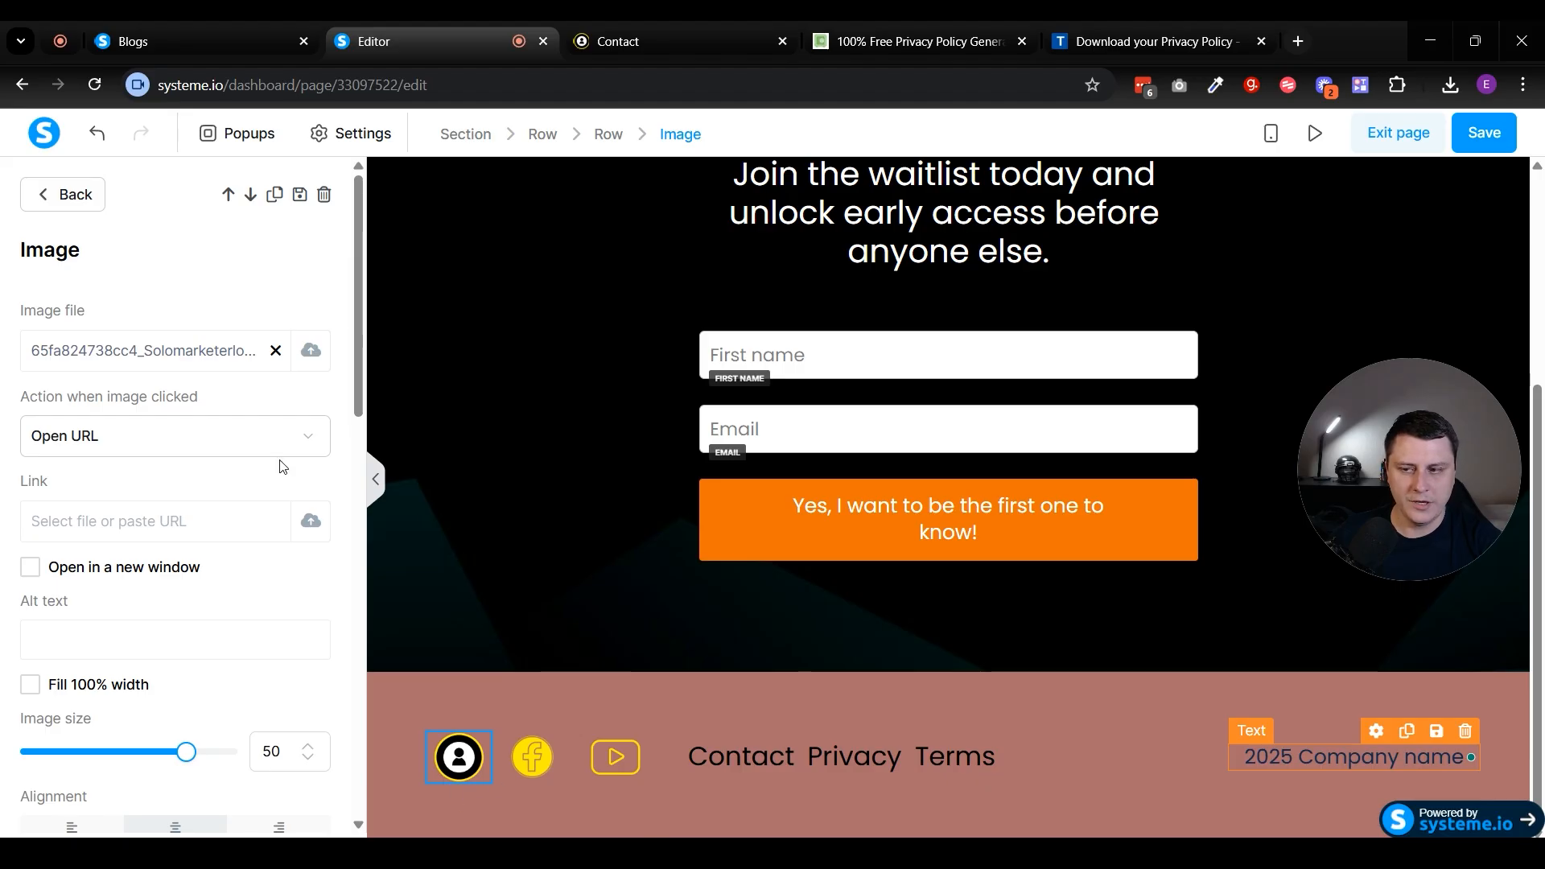
click(546, 772)
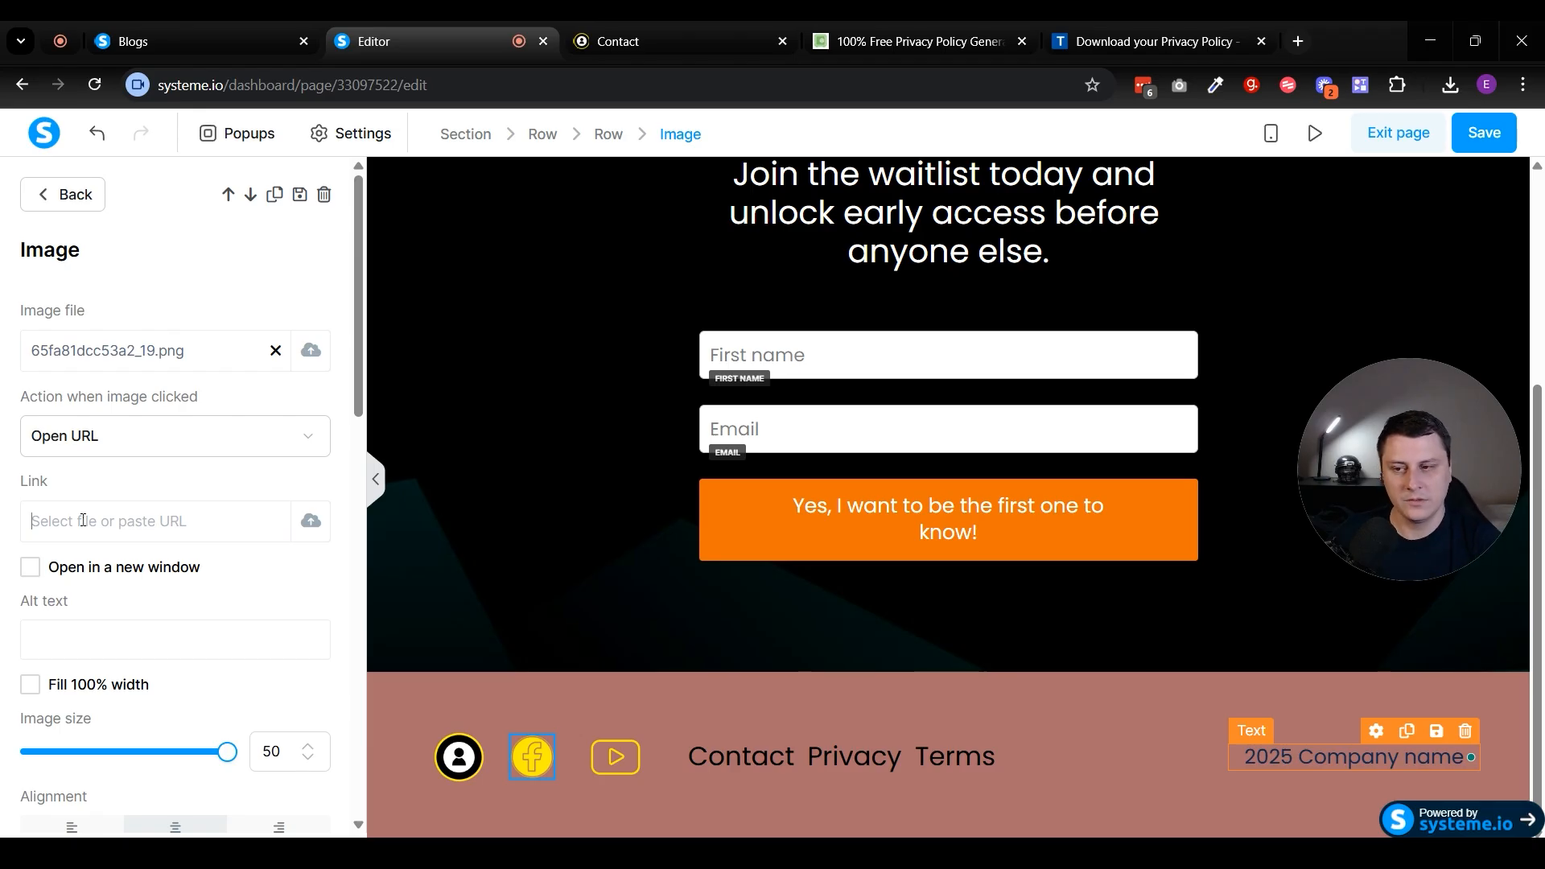
click(626, 756)
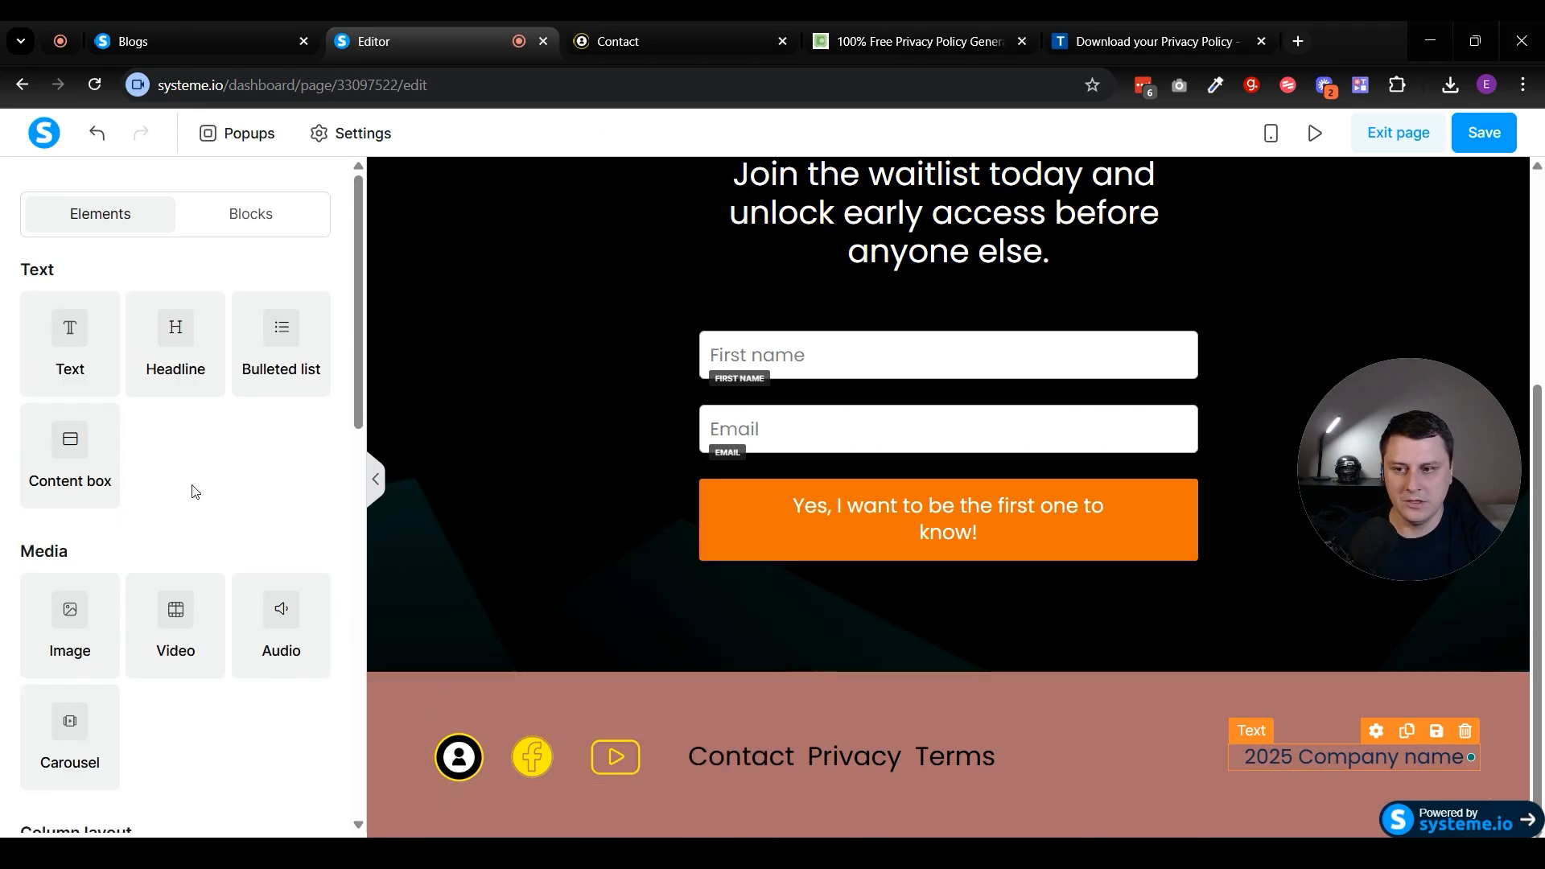
click(587, 765)
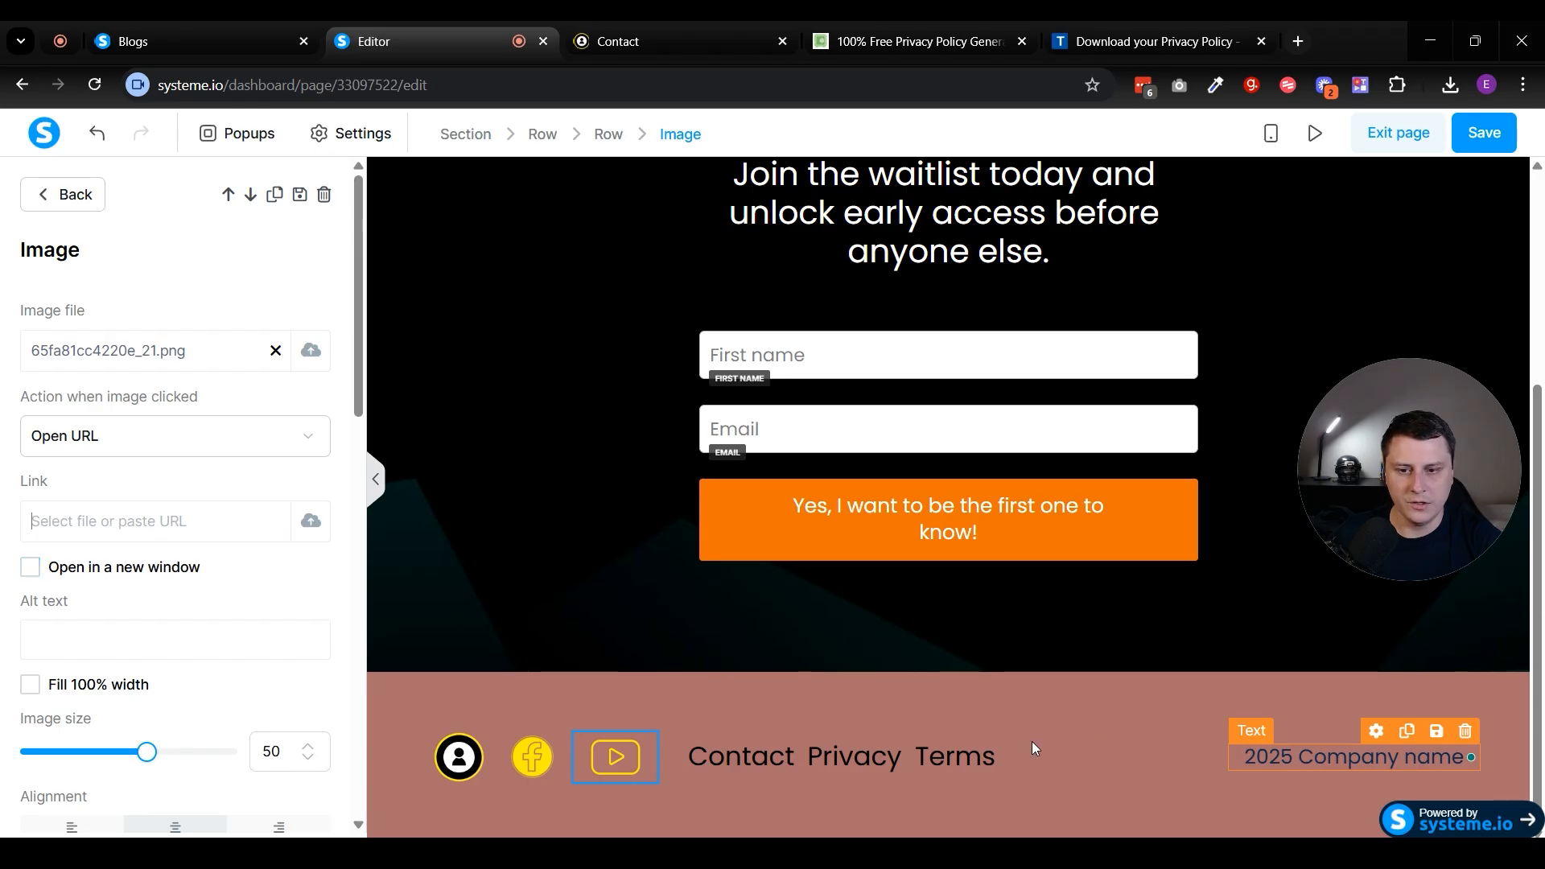
click(902, 721)
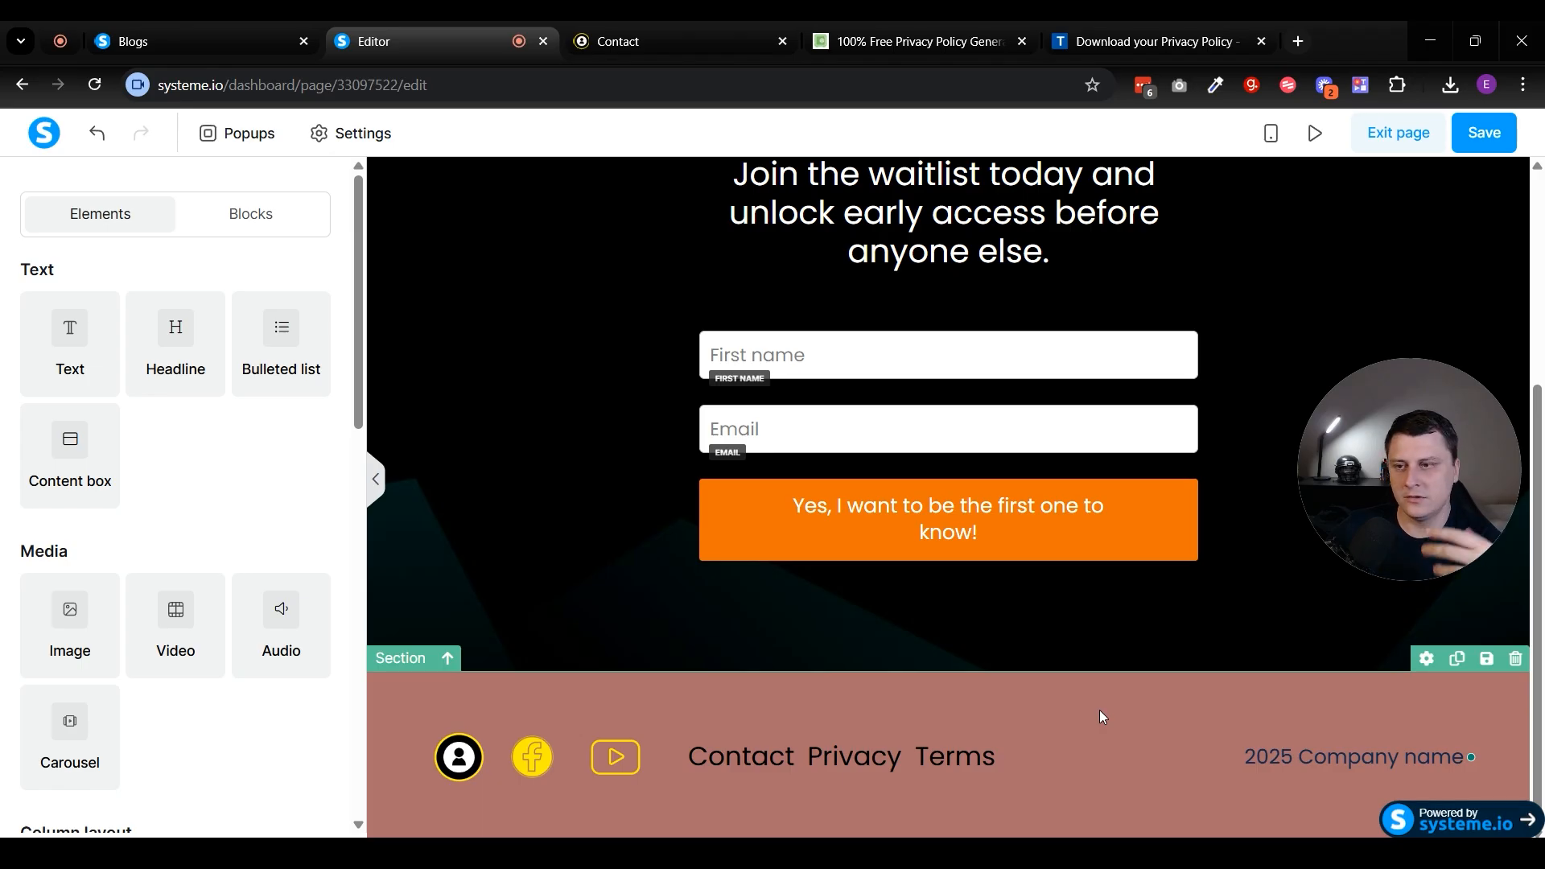
Step: Save the footer section as a master block titled "Default footer"
click(262, 216)
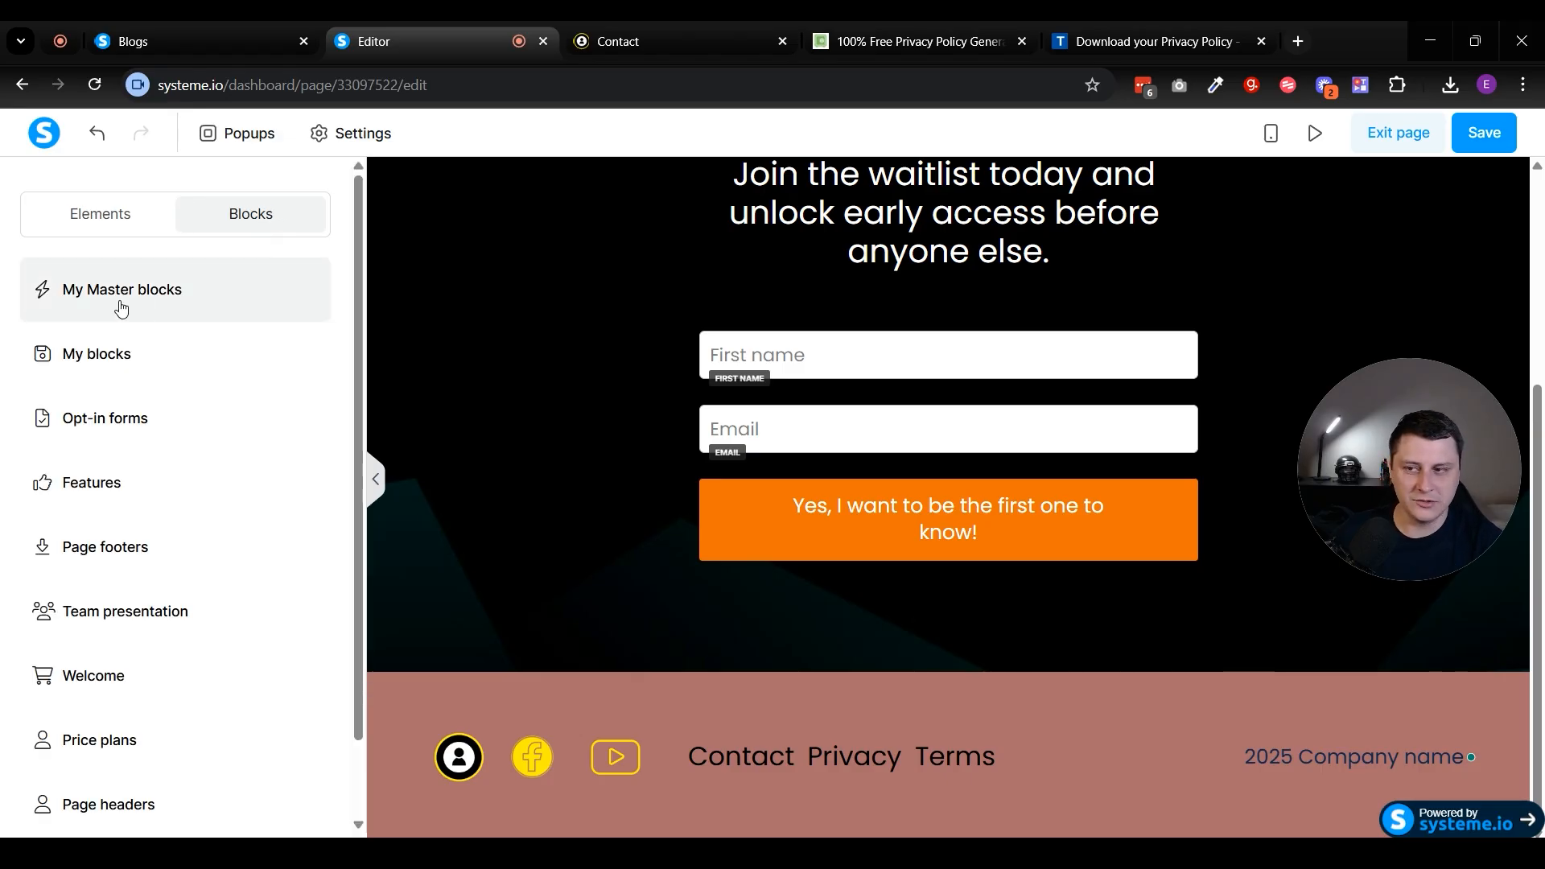
click(89, 214)
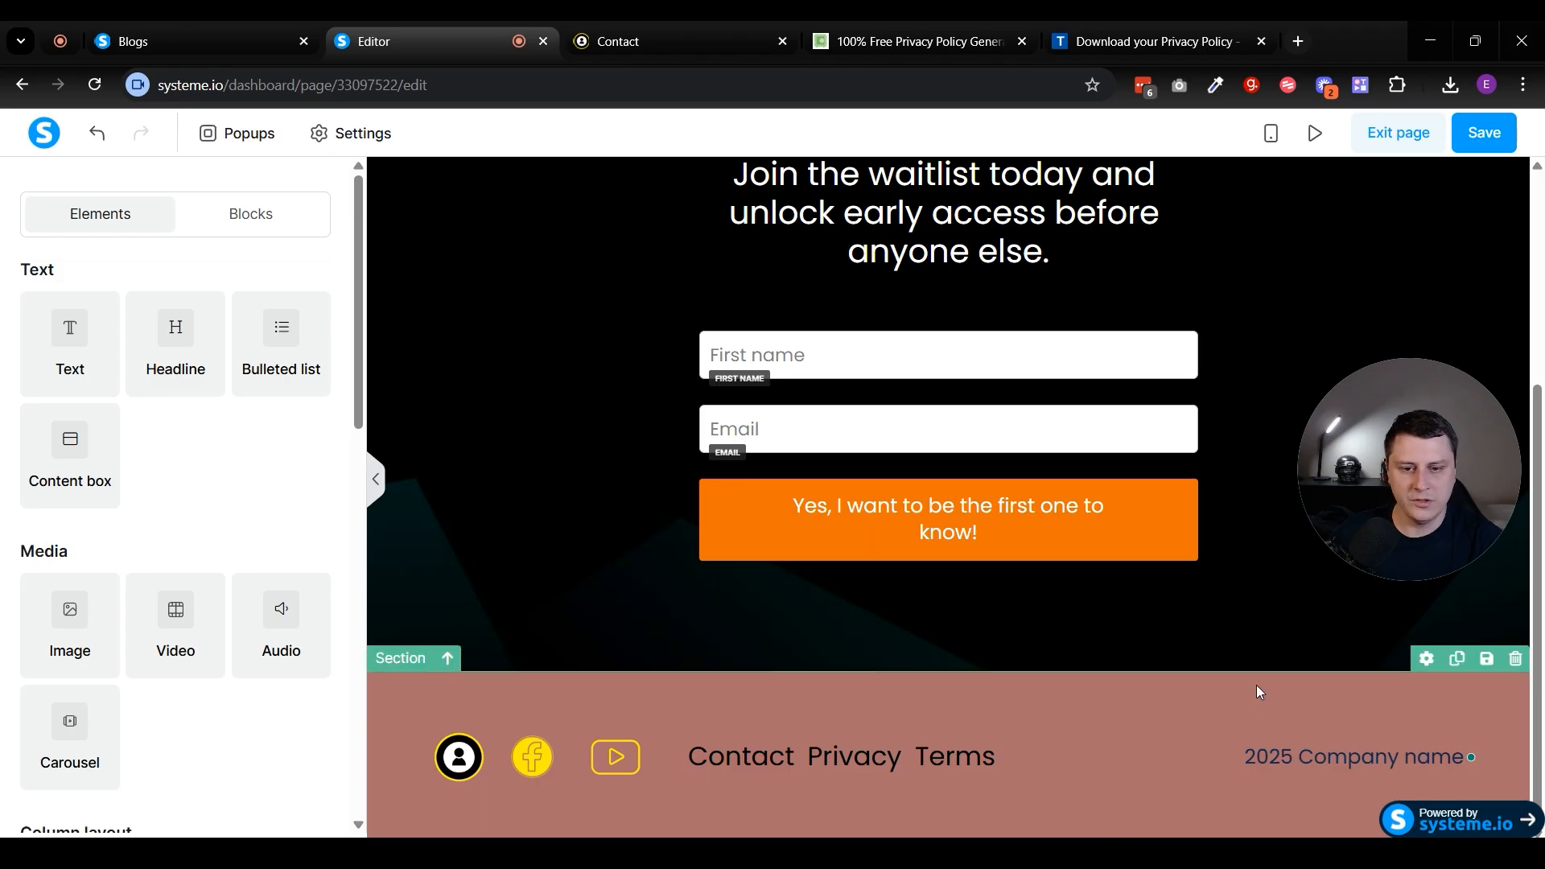
click(1487, 658)
click(795, 296)
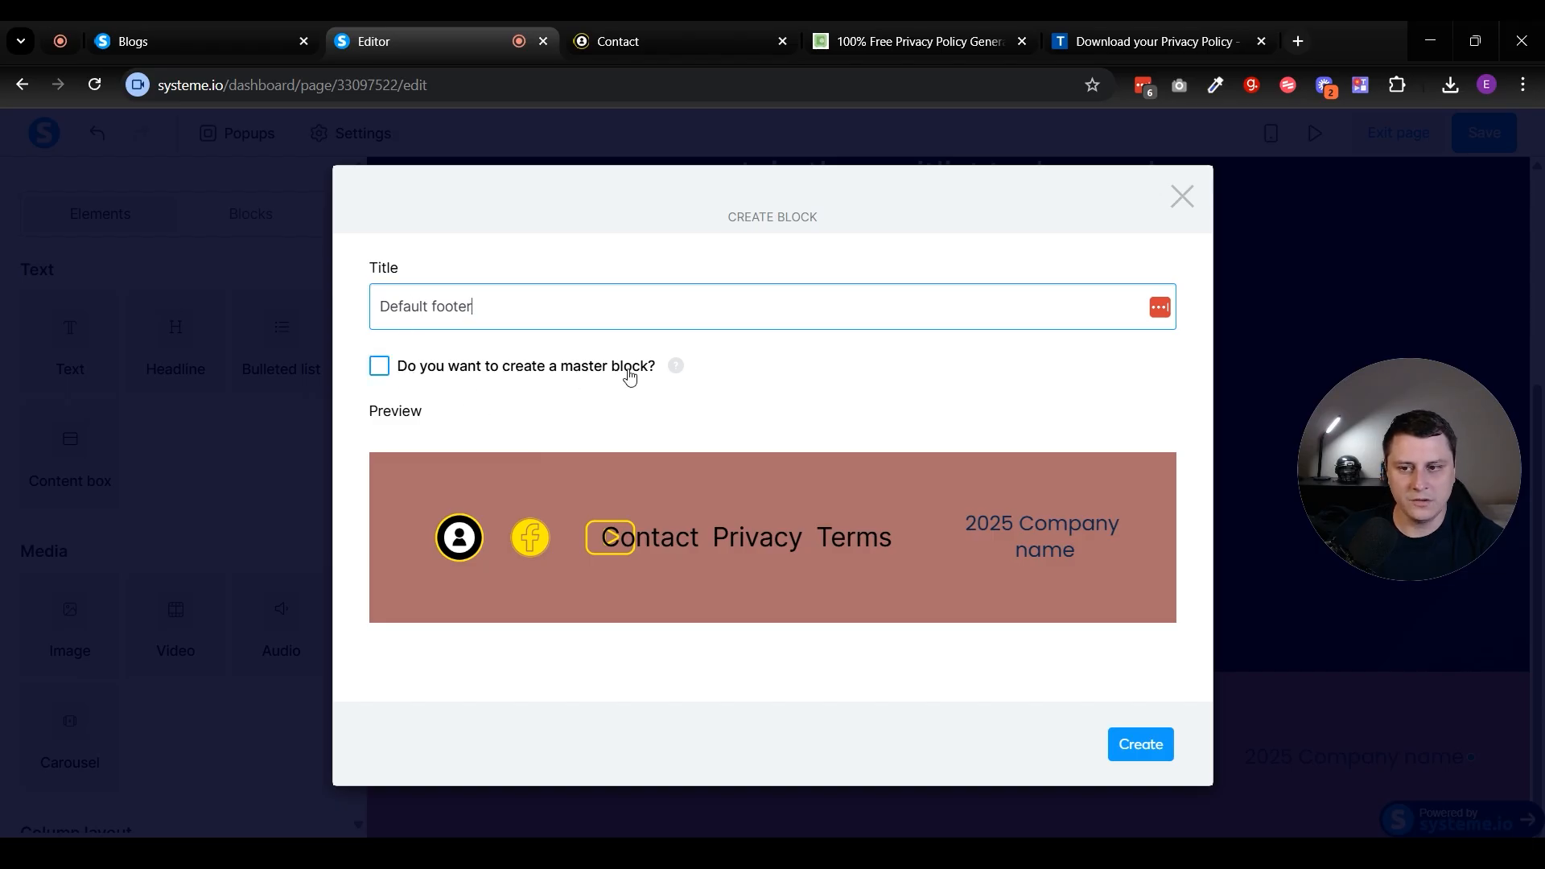
click(378, 368)
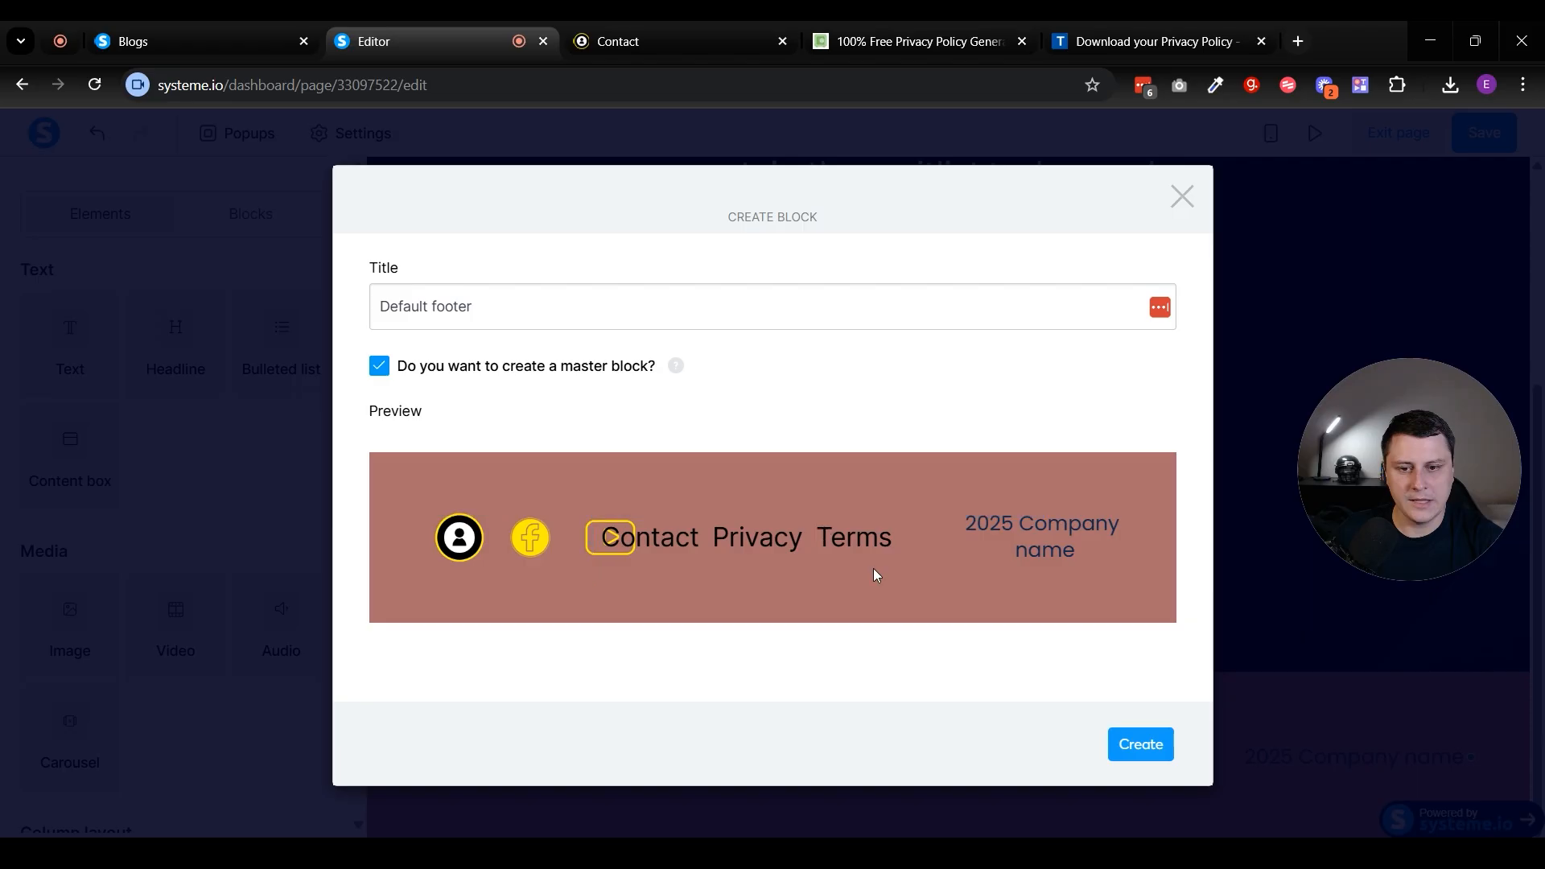
click(1155, 748)
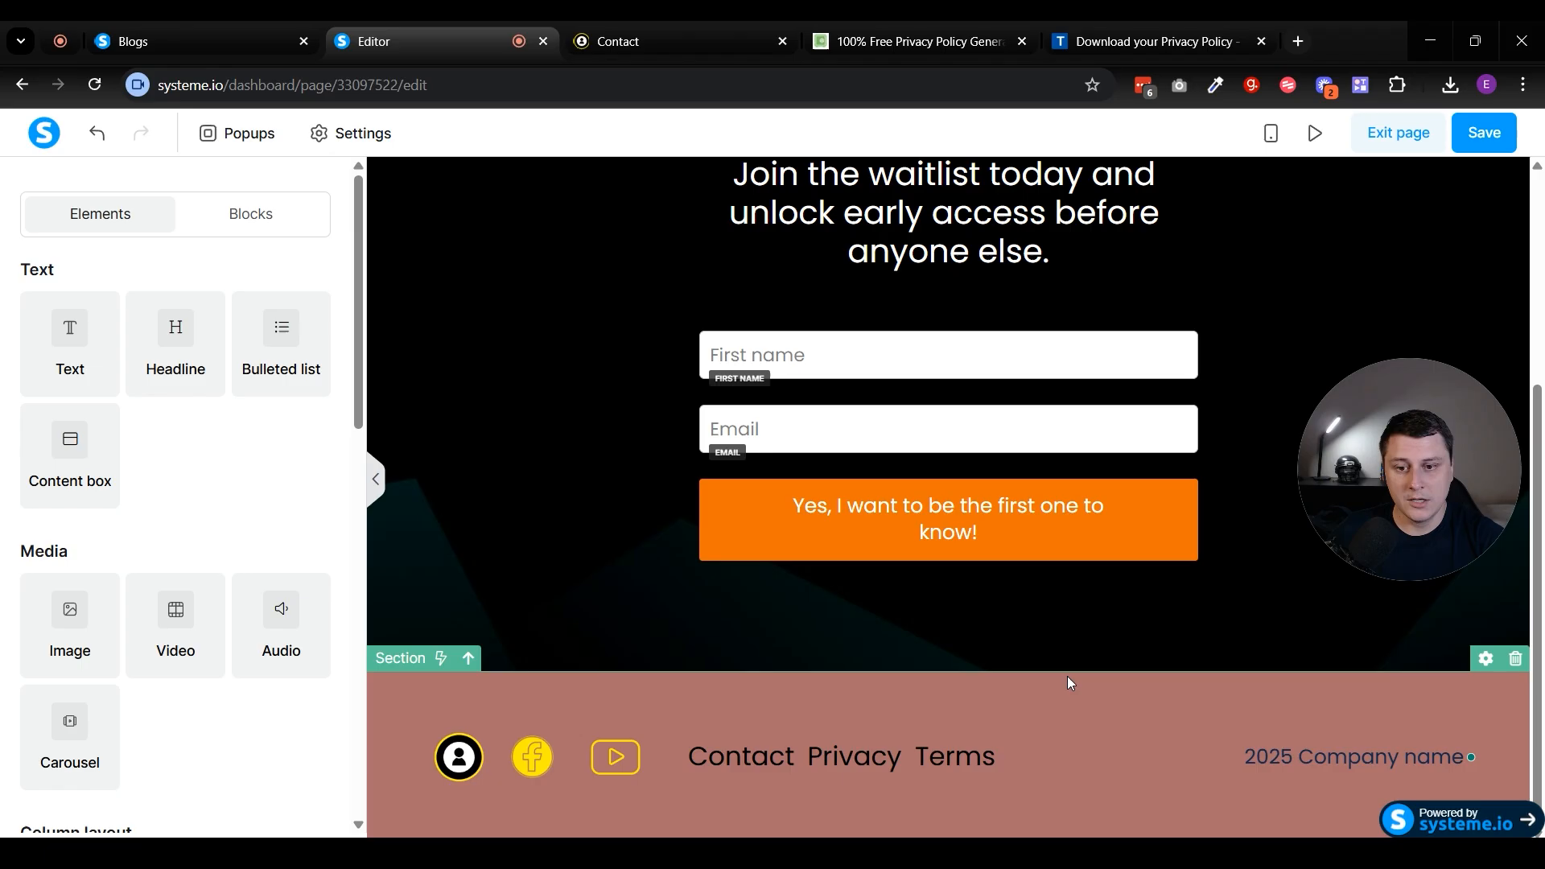
Step: Save and exit the opt-in page, and open the funnel's Thank You / Download Page for editing
click(1473, 139)
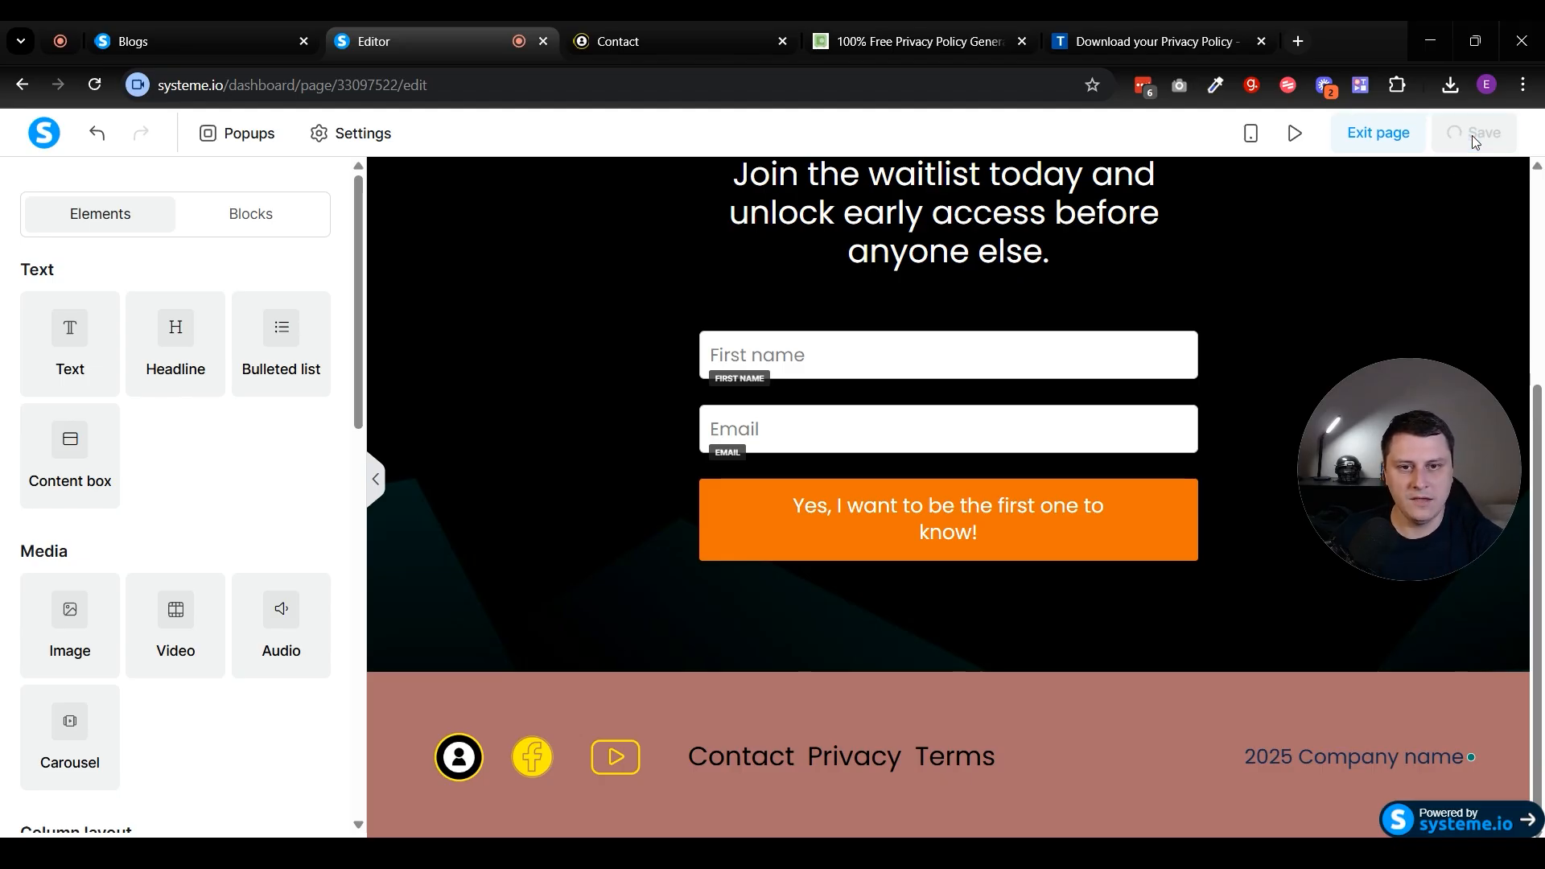
click(1396, 132)
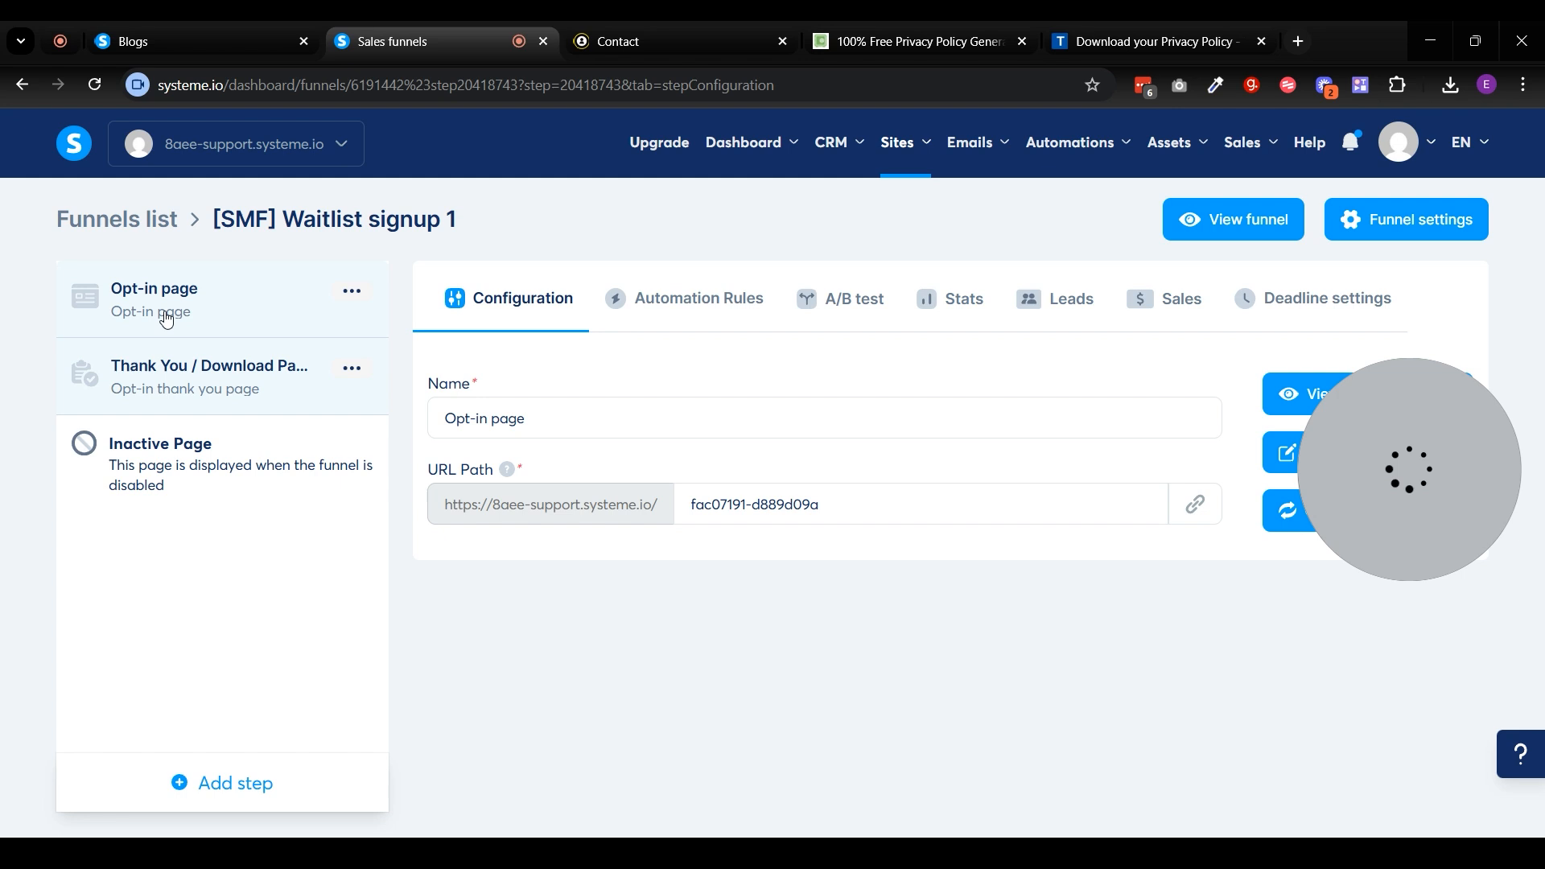
click(304, 407)
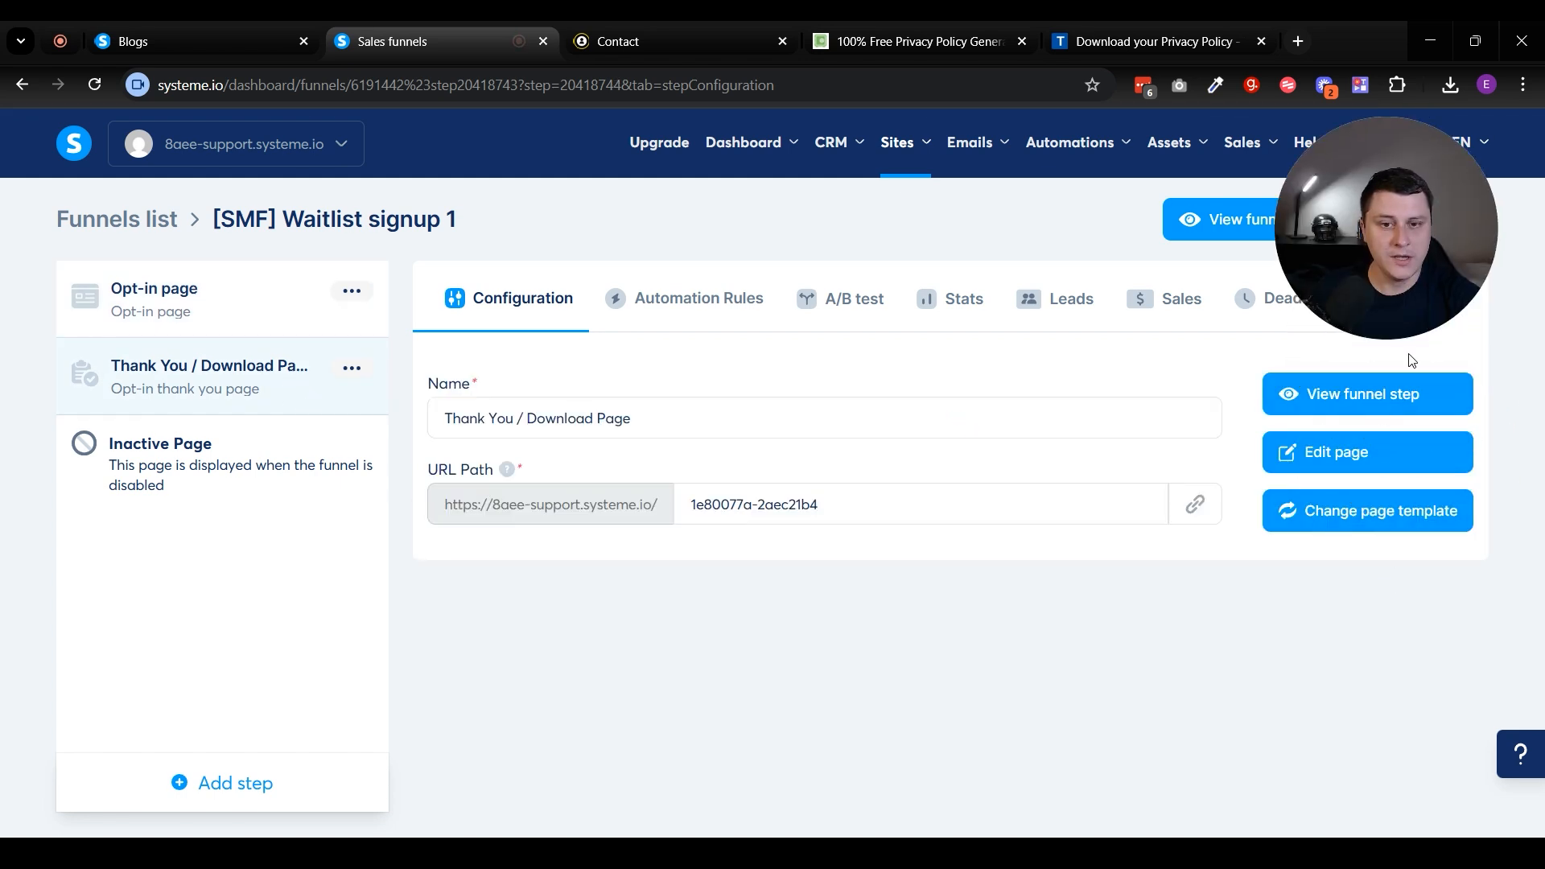
click(1353, 455)
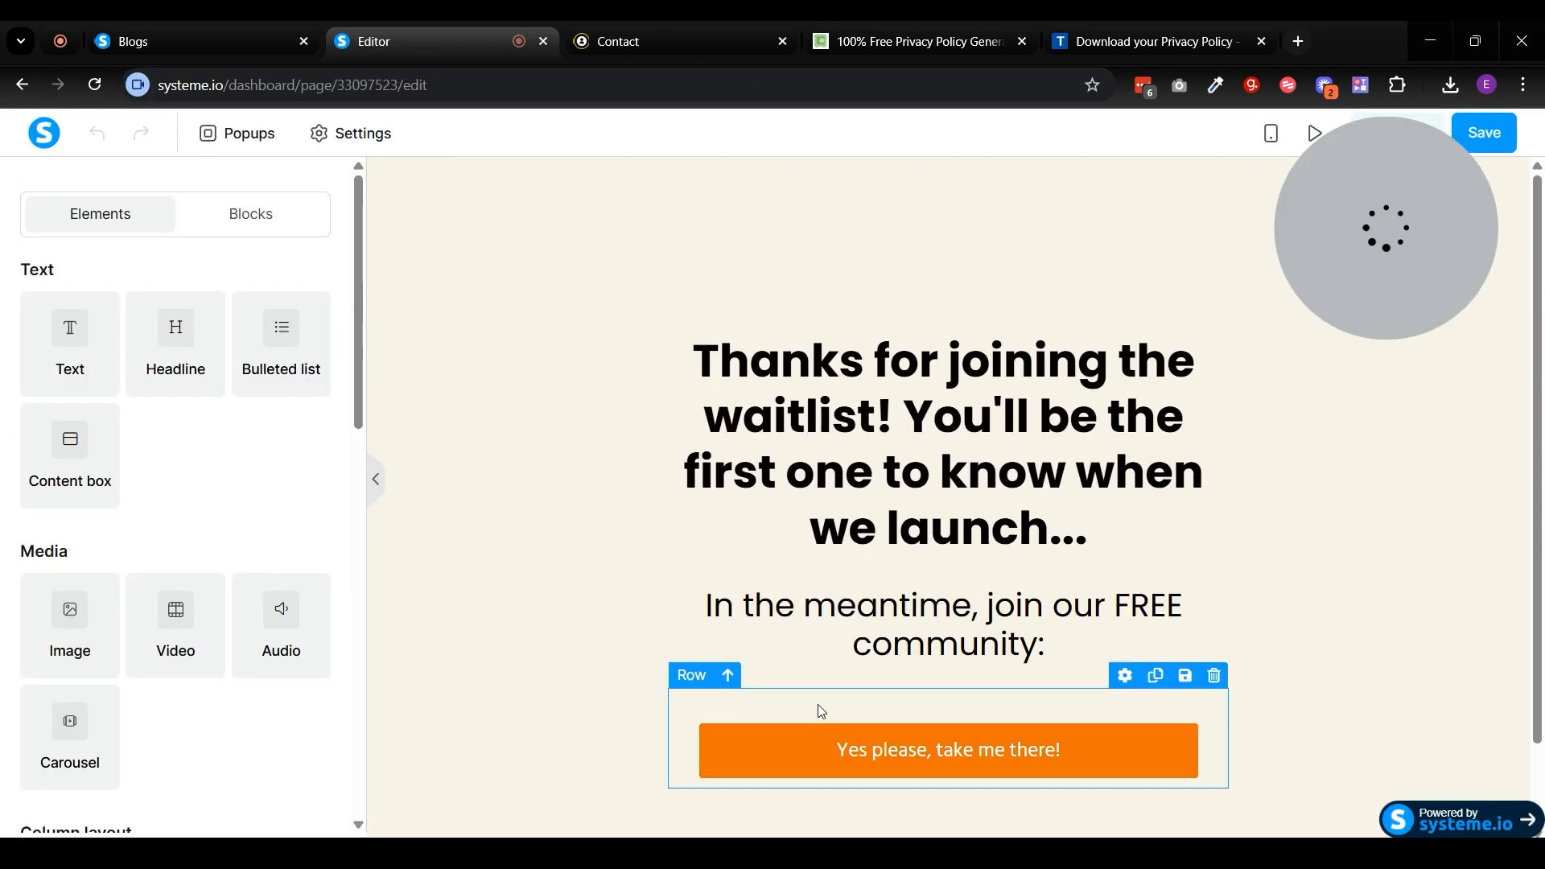
Step: Insert the Default footer master block below the existing content of the thank-you page
click(245, 218)
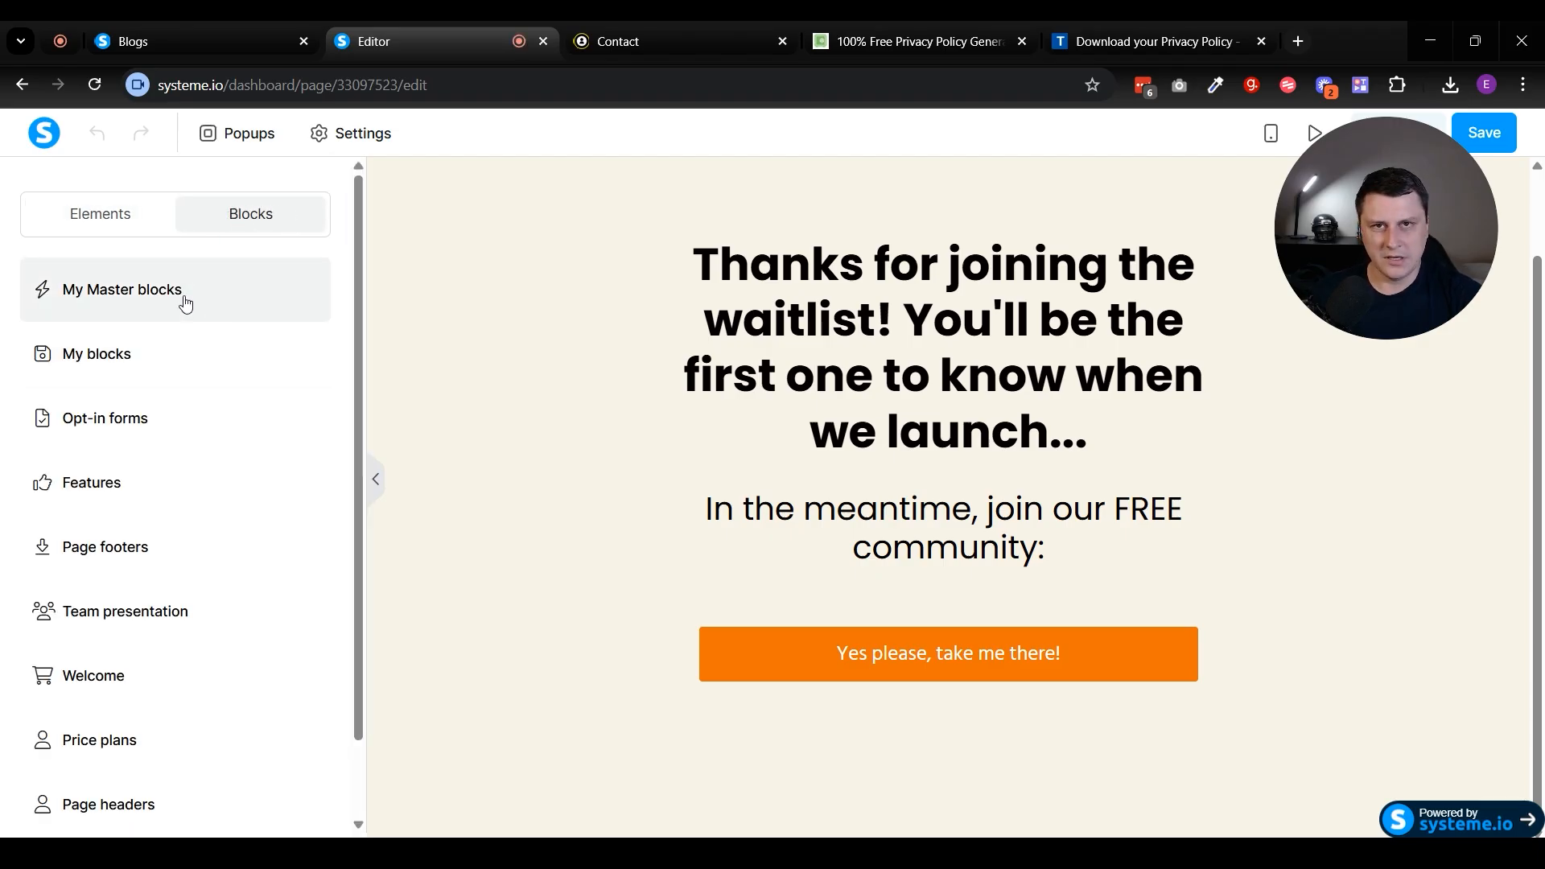
click(164, 303)
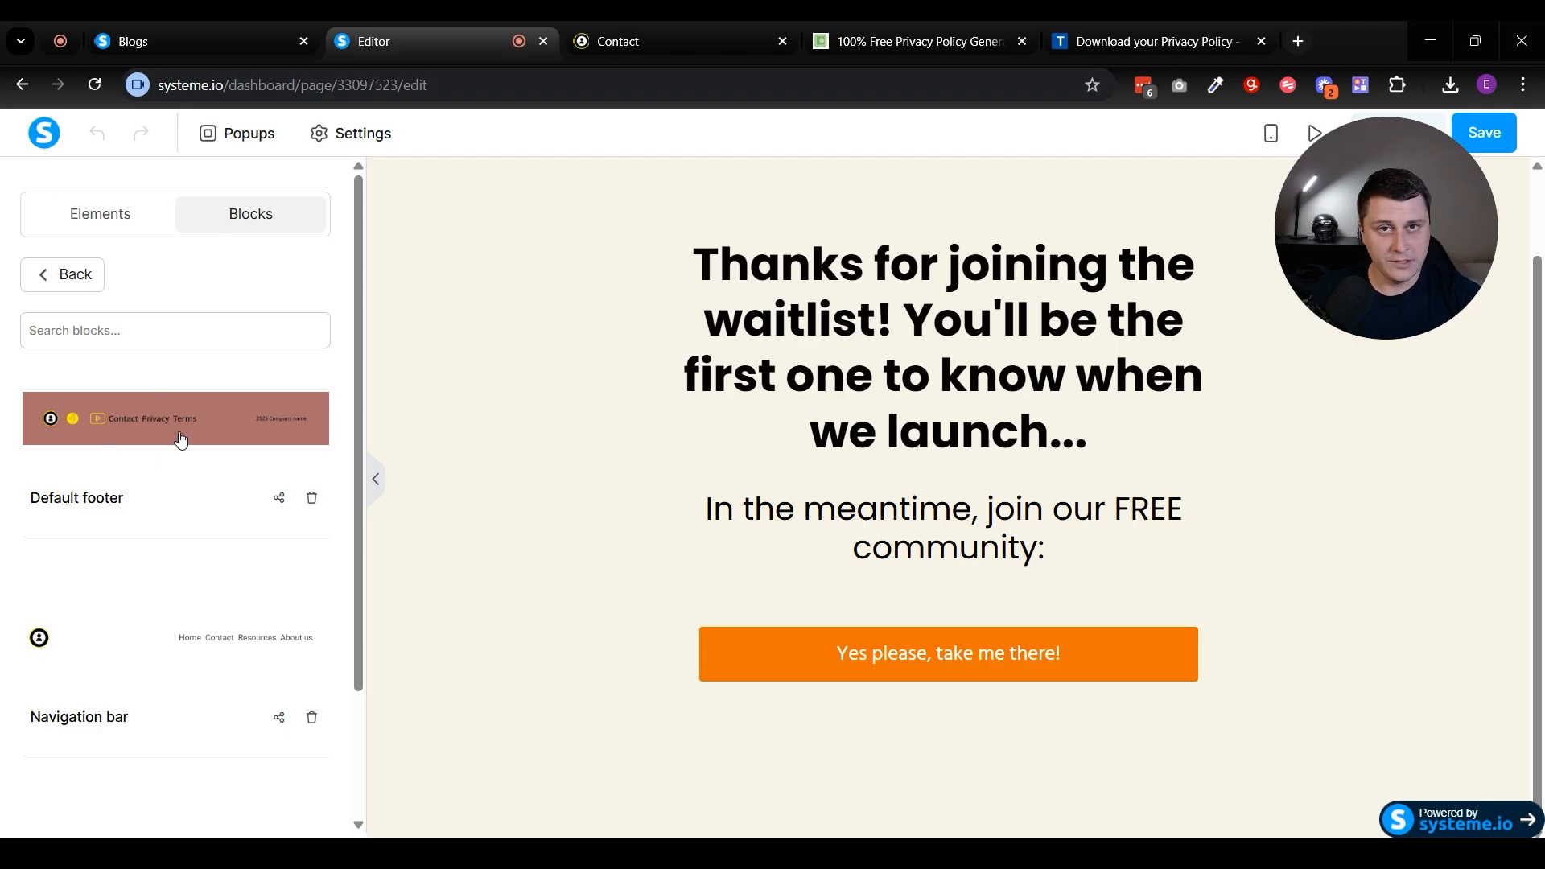
drag(181, 438, 1006, 820)
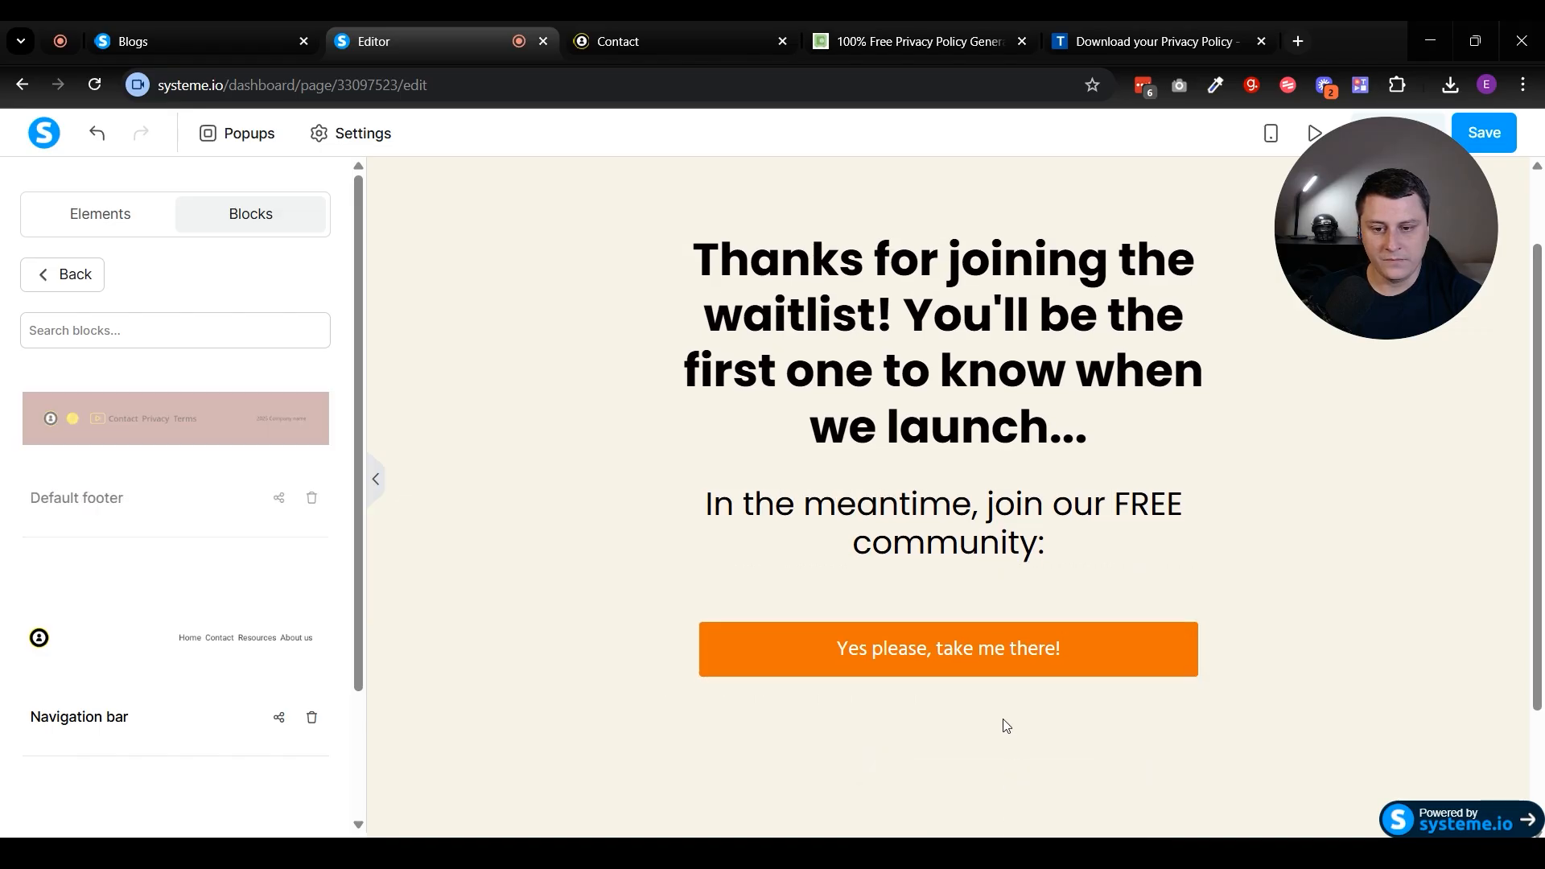
Step: Remove the year from the footer text so it reads "Company name", and save the thank-you page
triple_click(1374, 763)
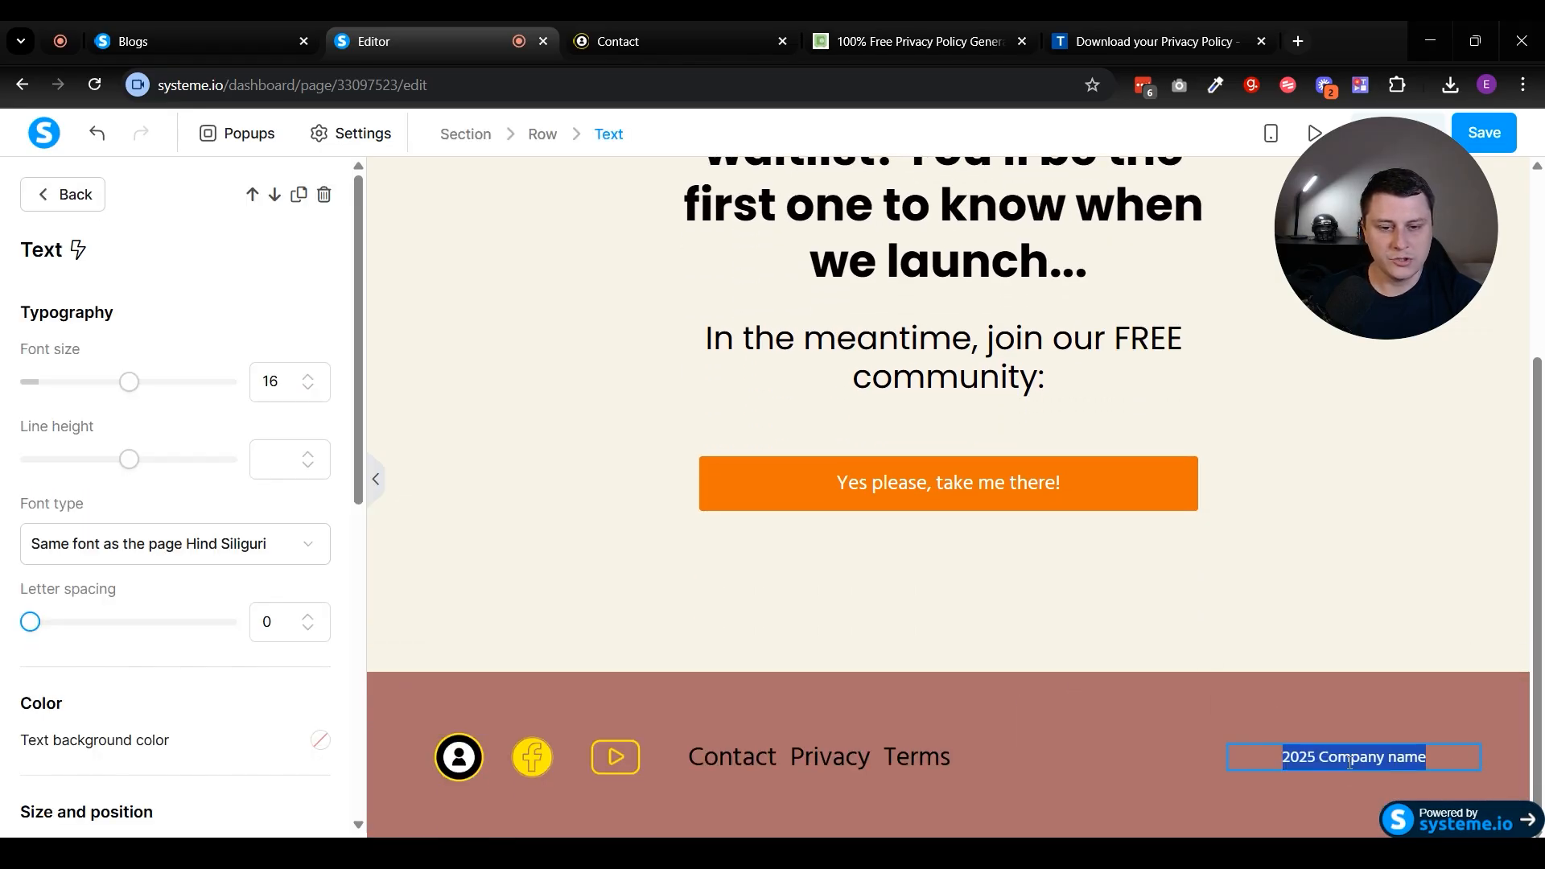
click(1324, 757)
text(==)
key(BackSpace)
key(BackSpace)
key(BackSpace)
key(BackSpace)
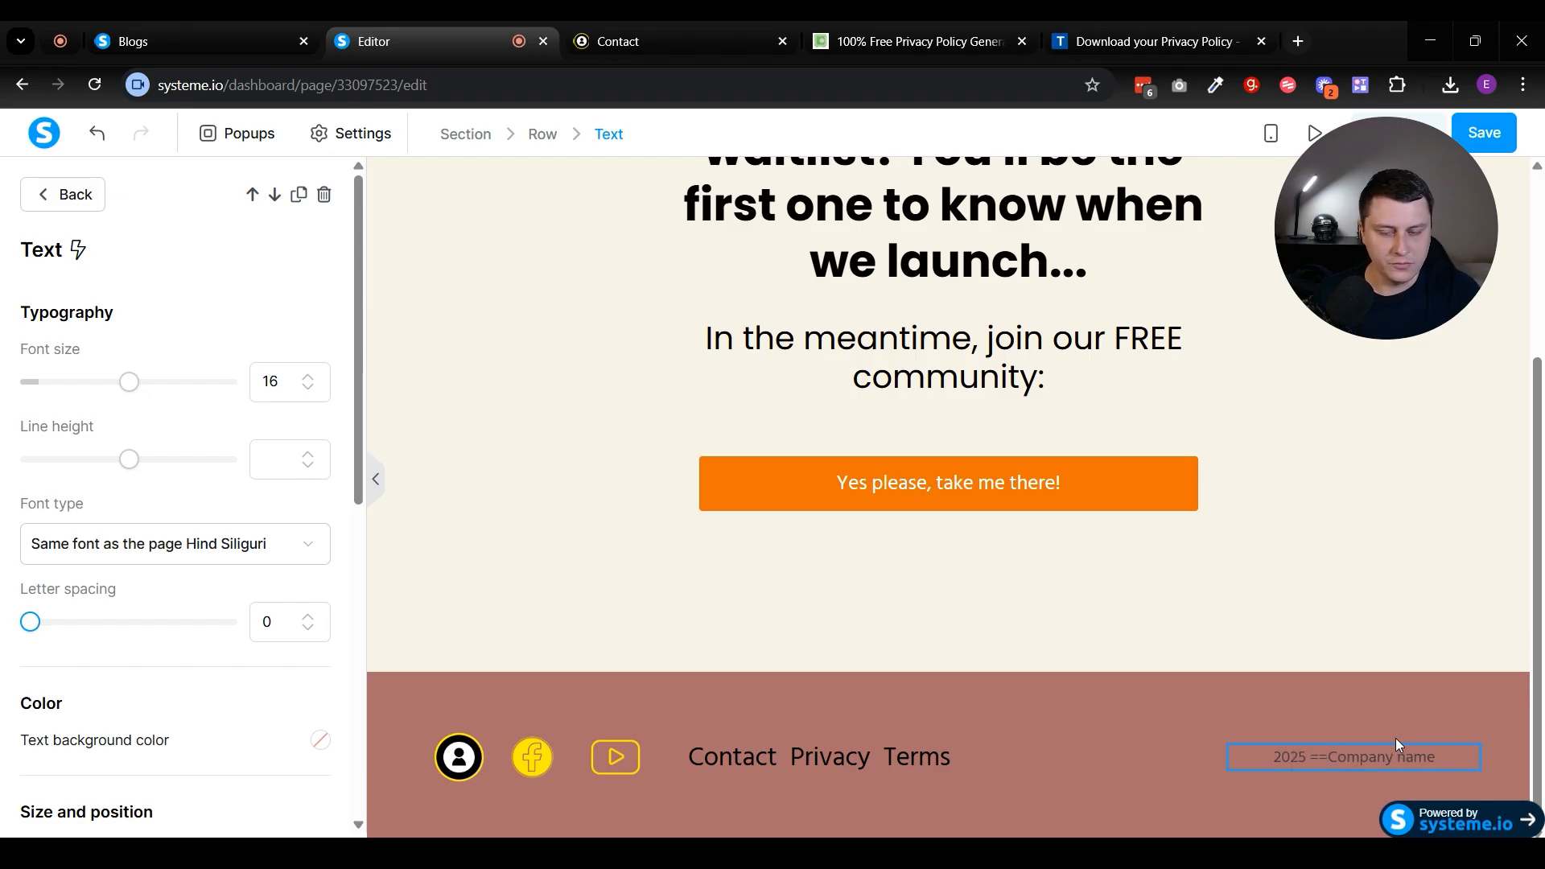
key(BackSpace)
key(BackSpace)
key(BackSpace)
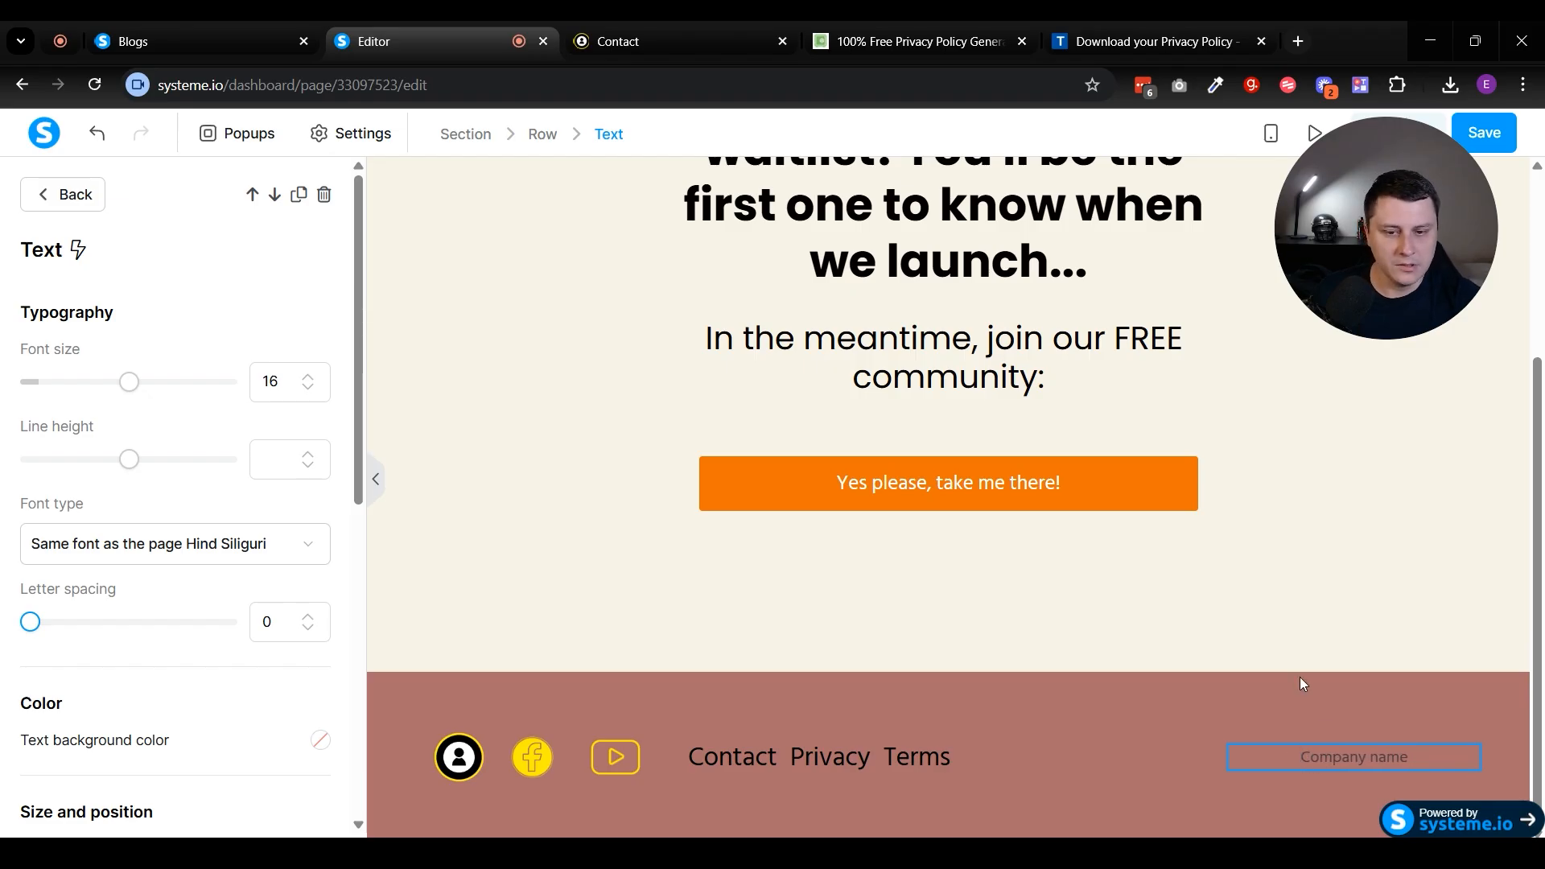
click(1266, 626)
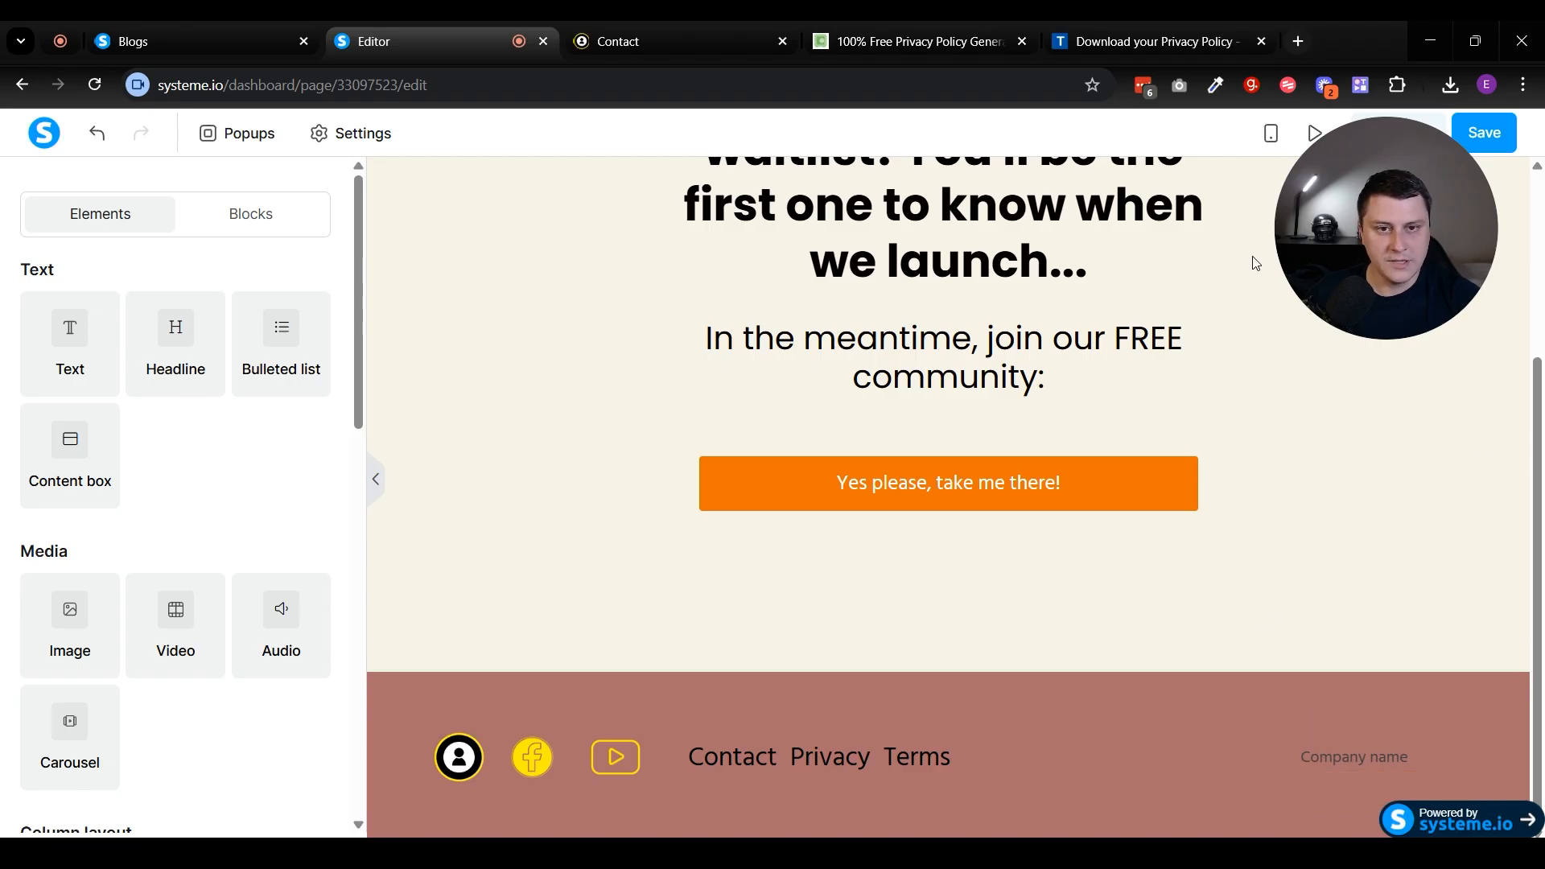
drag(1424, 203, 1462, 308)
click(1501, 130)
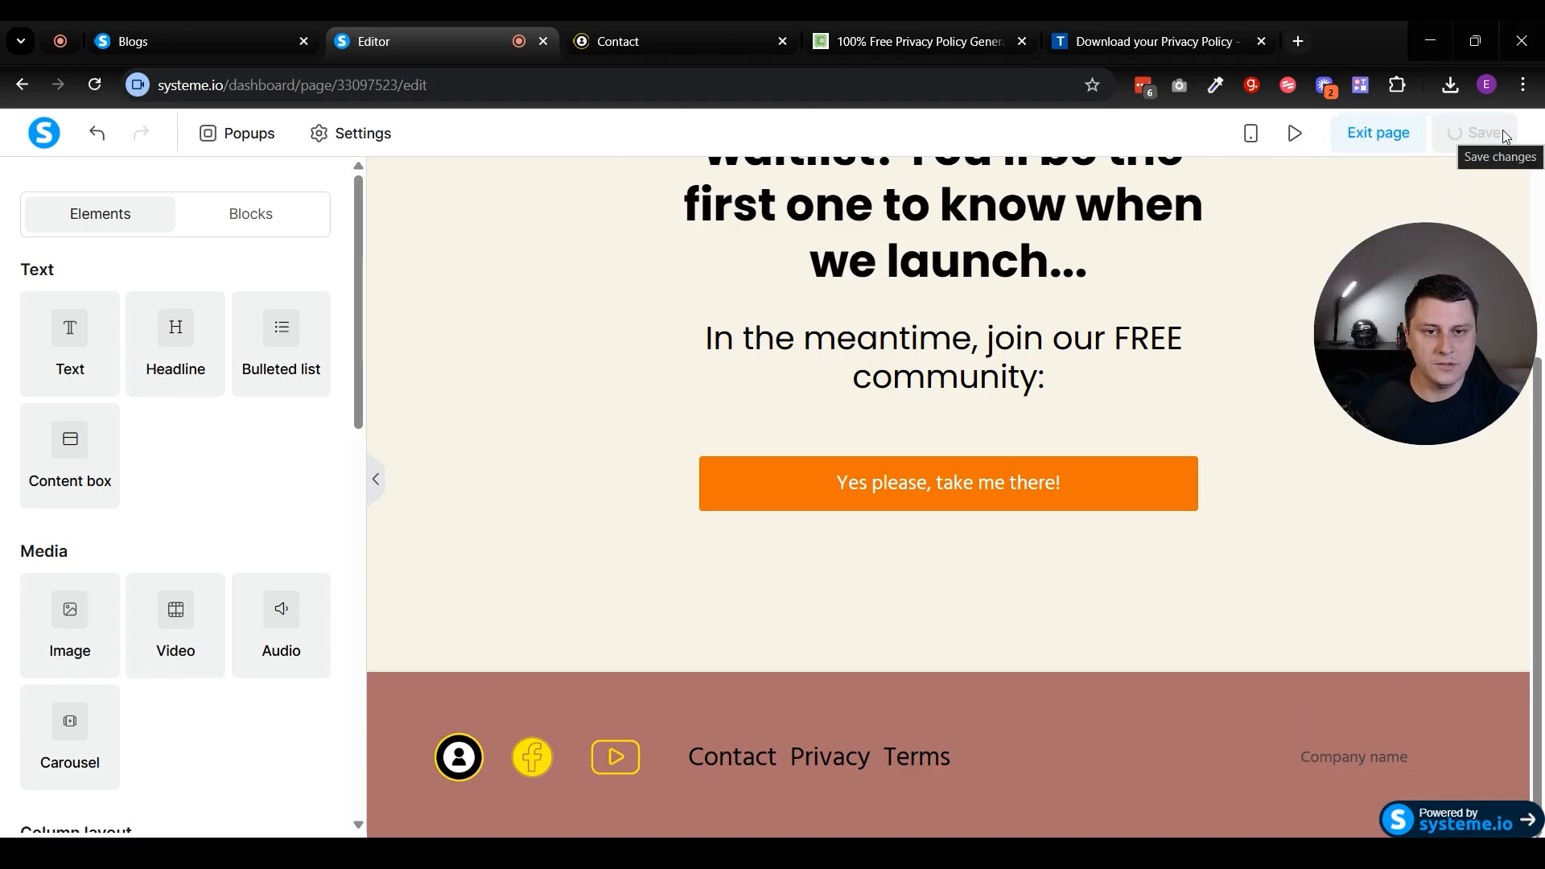
Step: Exit the thank-you page and open the funnel's opt-in page in the editor to check its footer text
click(1377, 132)
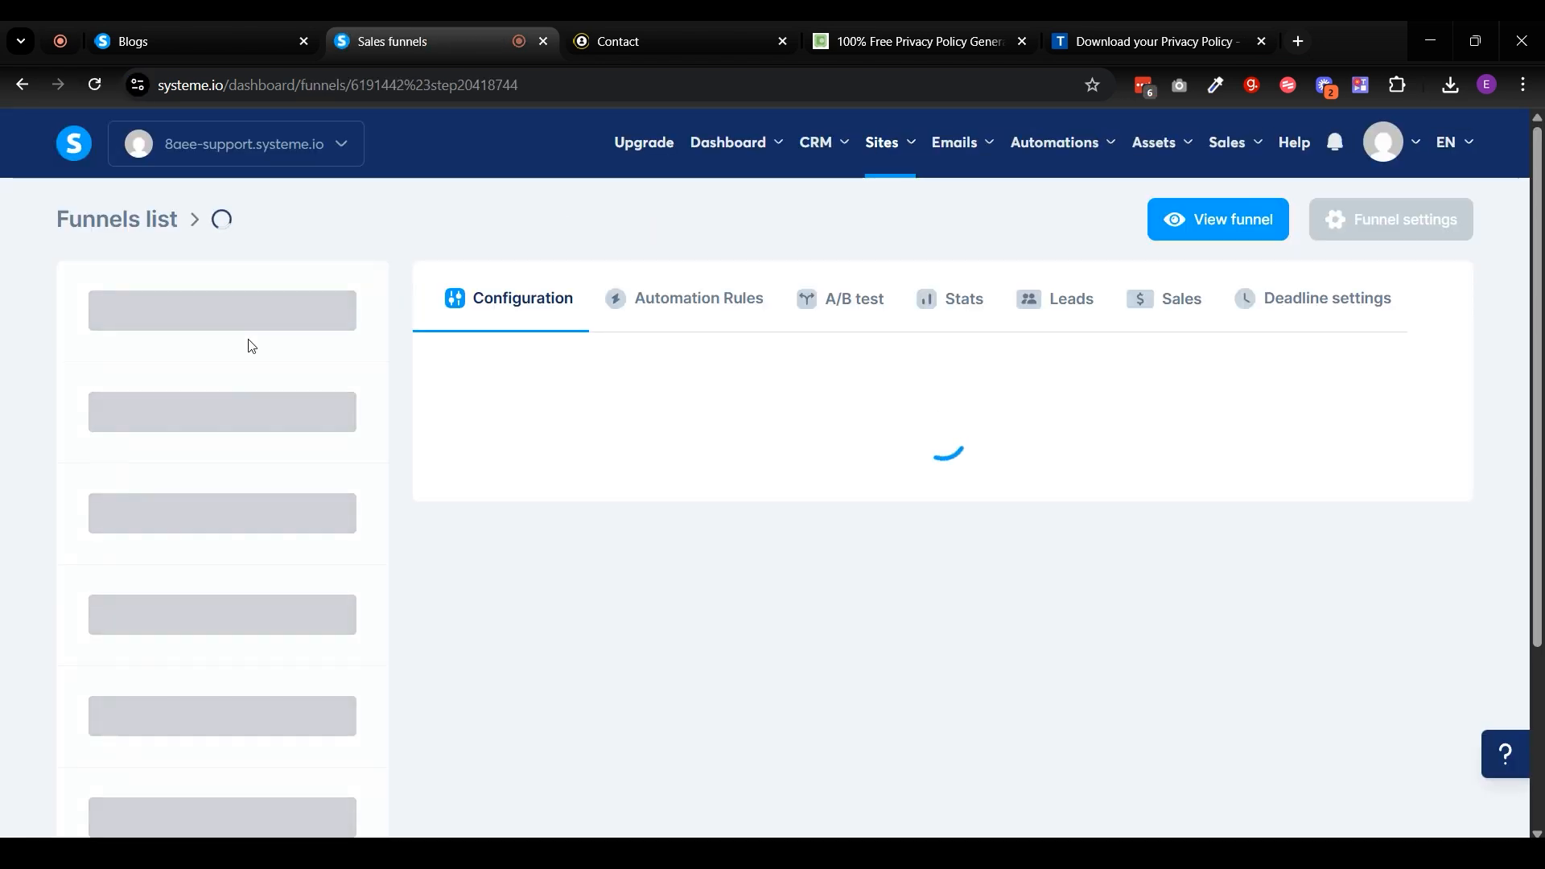
click(174, 311)
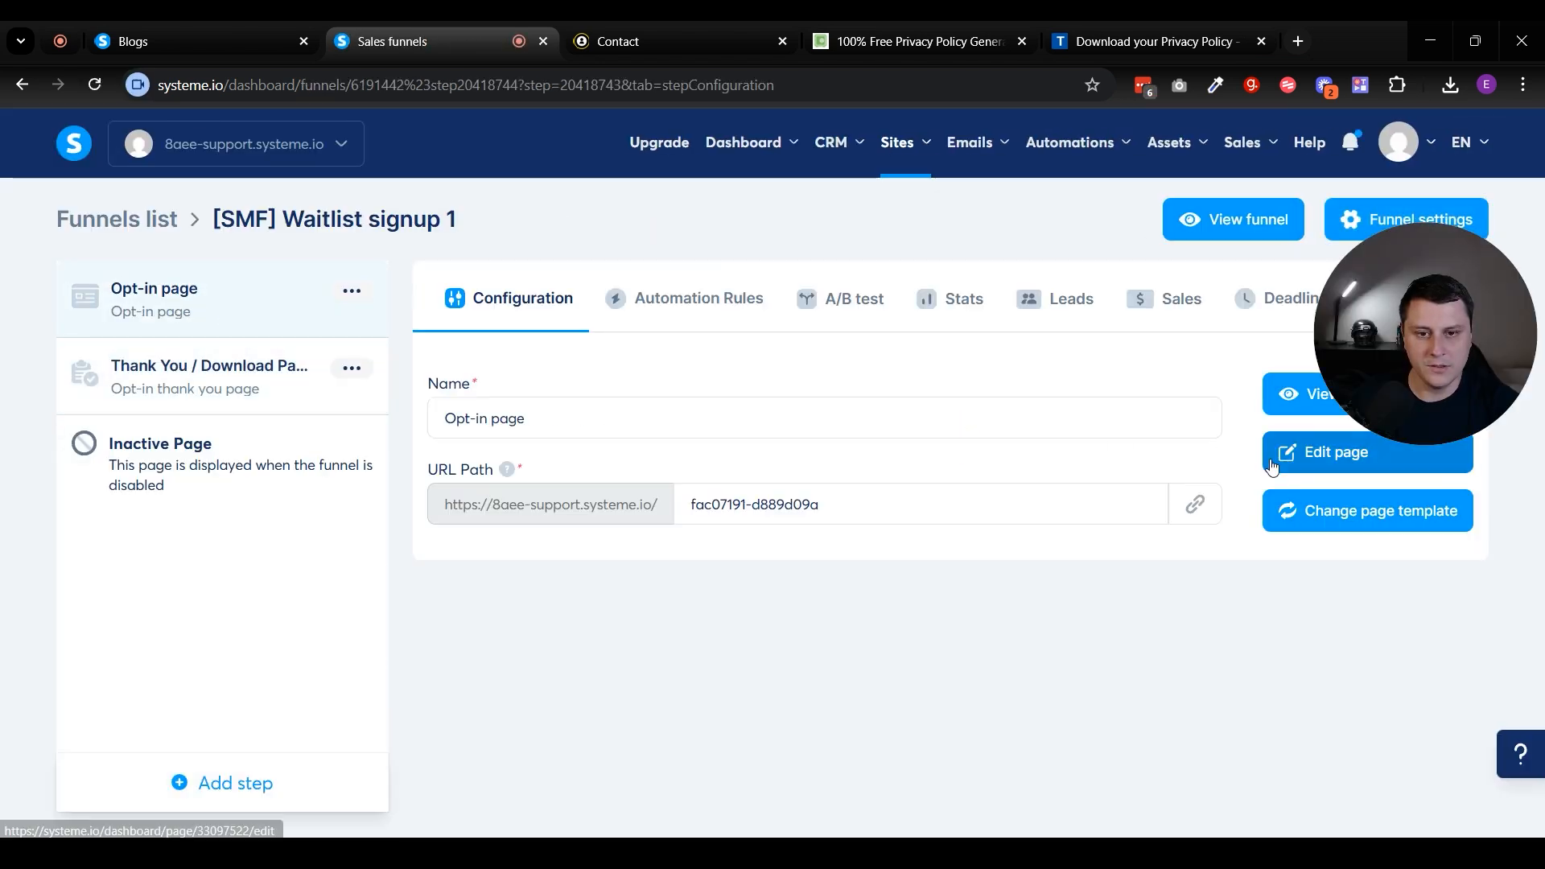
click(1272, 460)
scroll(1276, 470, down, 4)
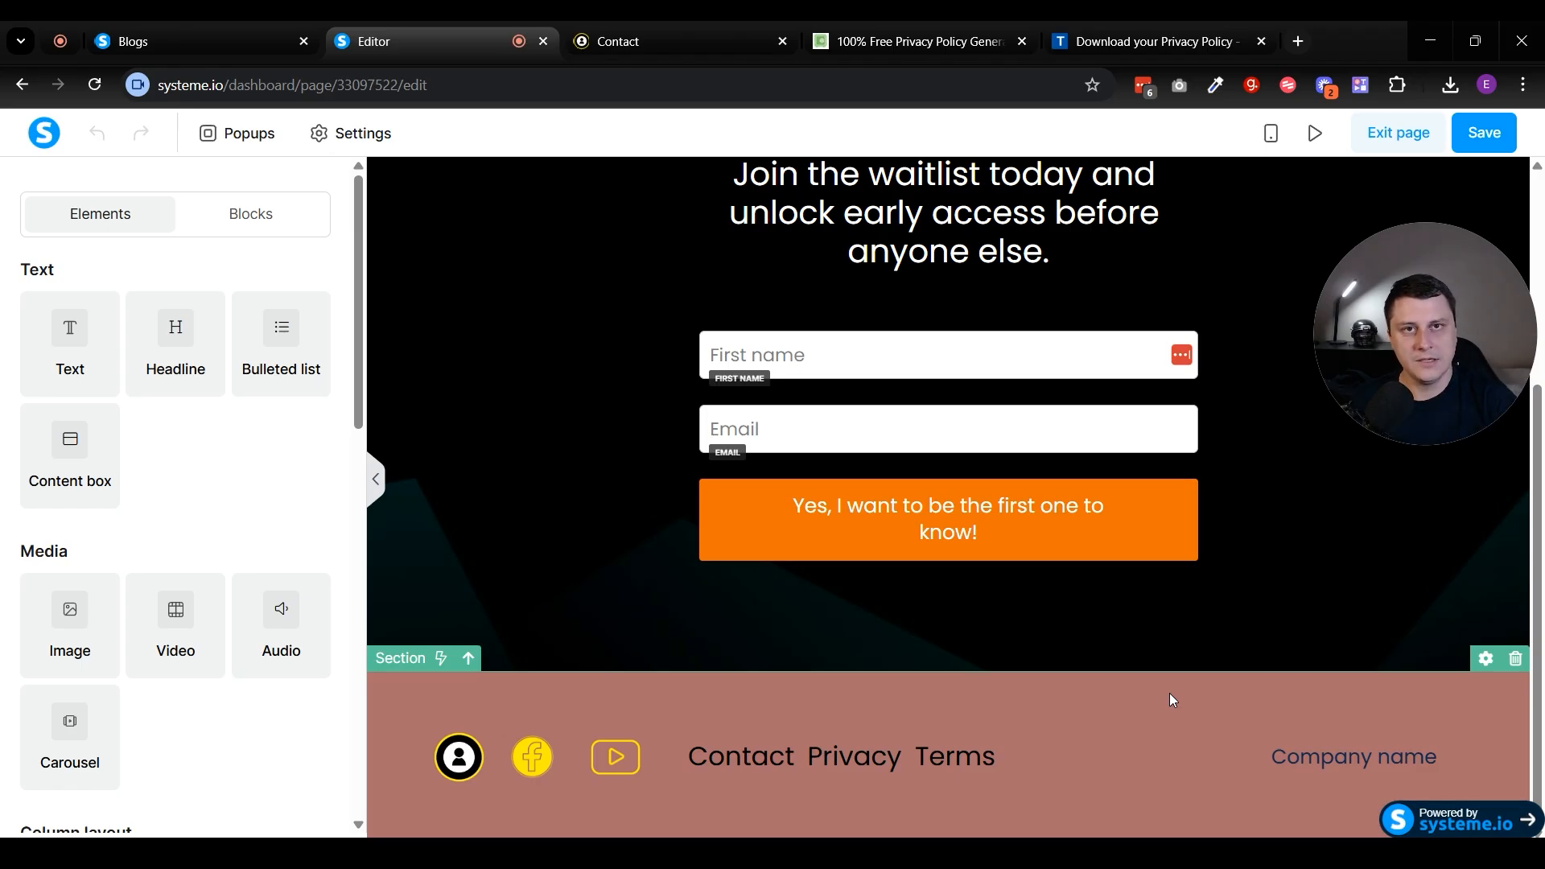
click(249, 224)
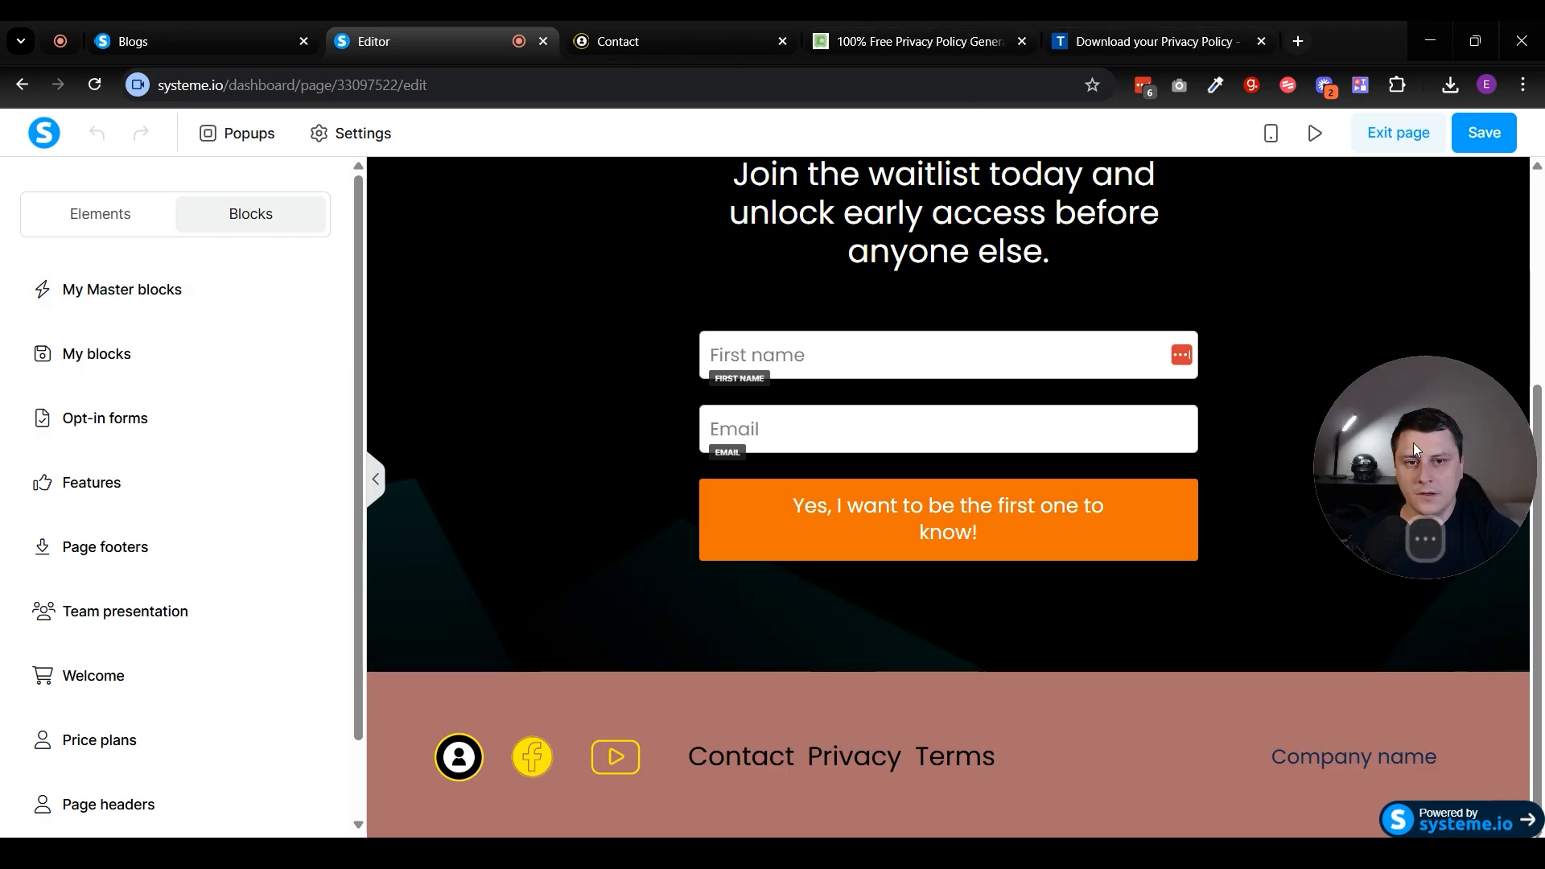
Step: Exit the opt-in page and open the Culinary blog's layout for editing at its footer
click(1397, 134)
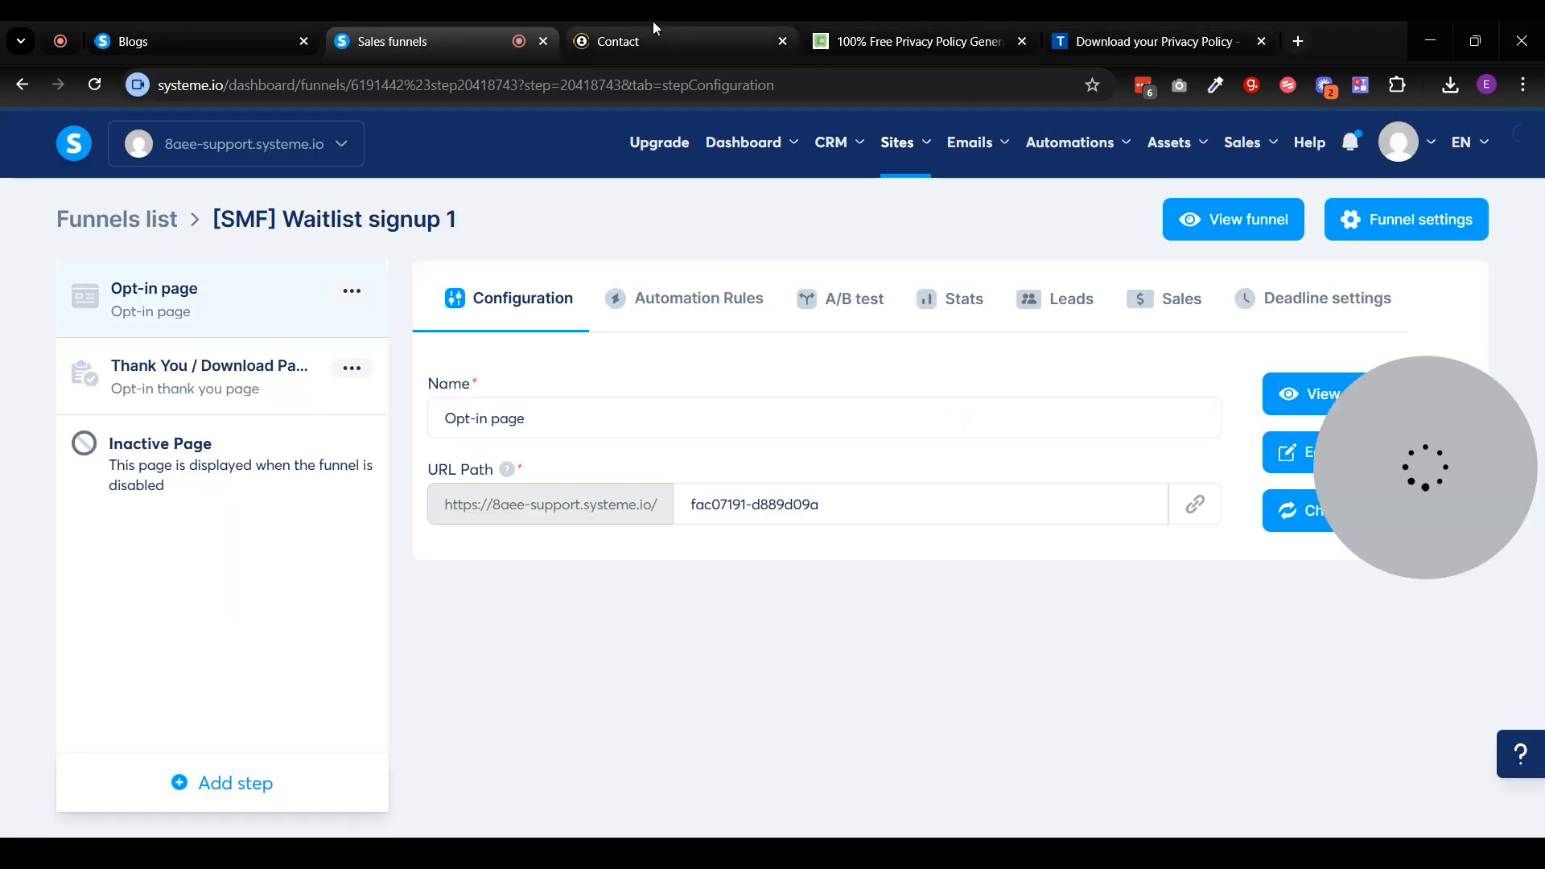
click(259, 30)
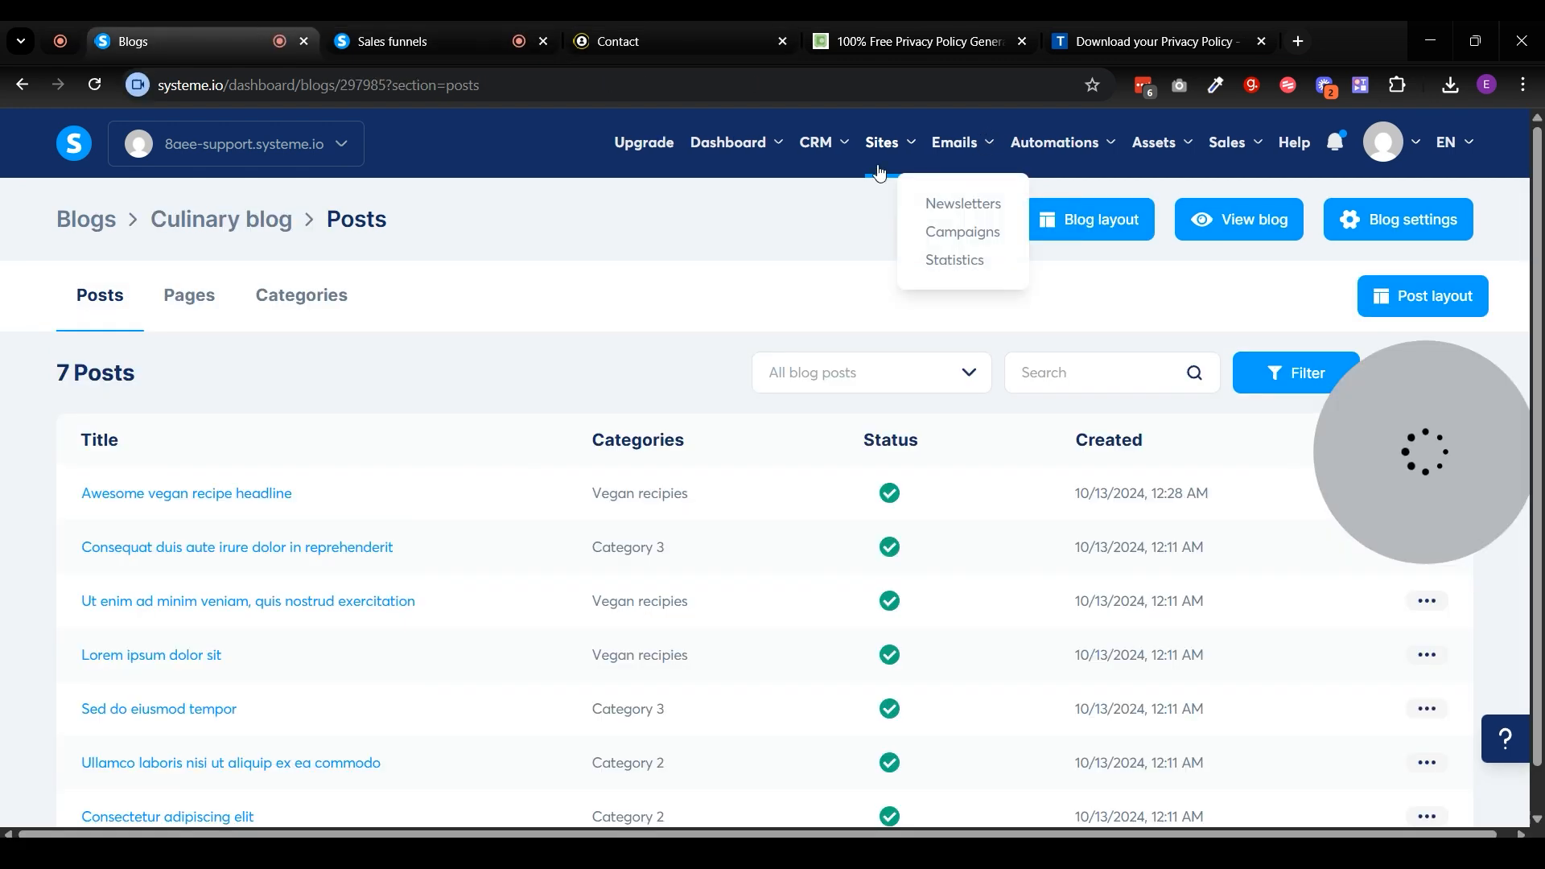
mouse_move(882, 152)
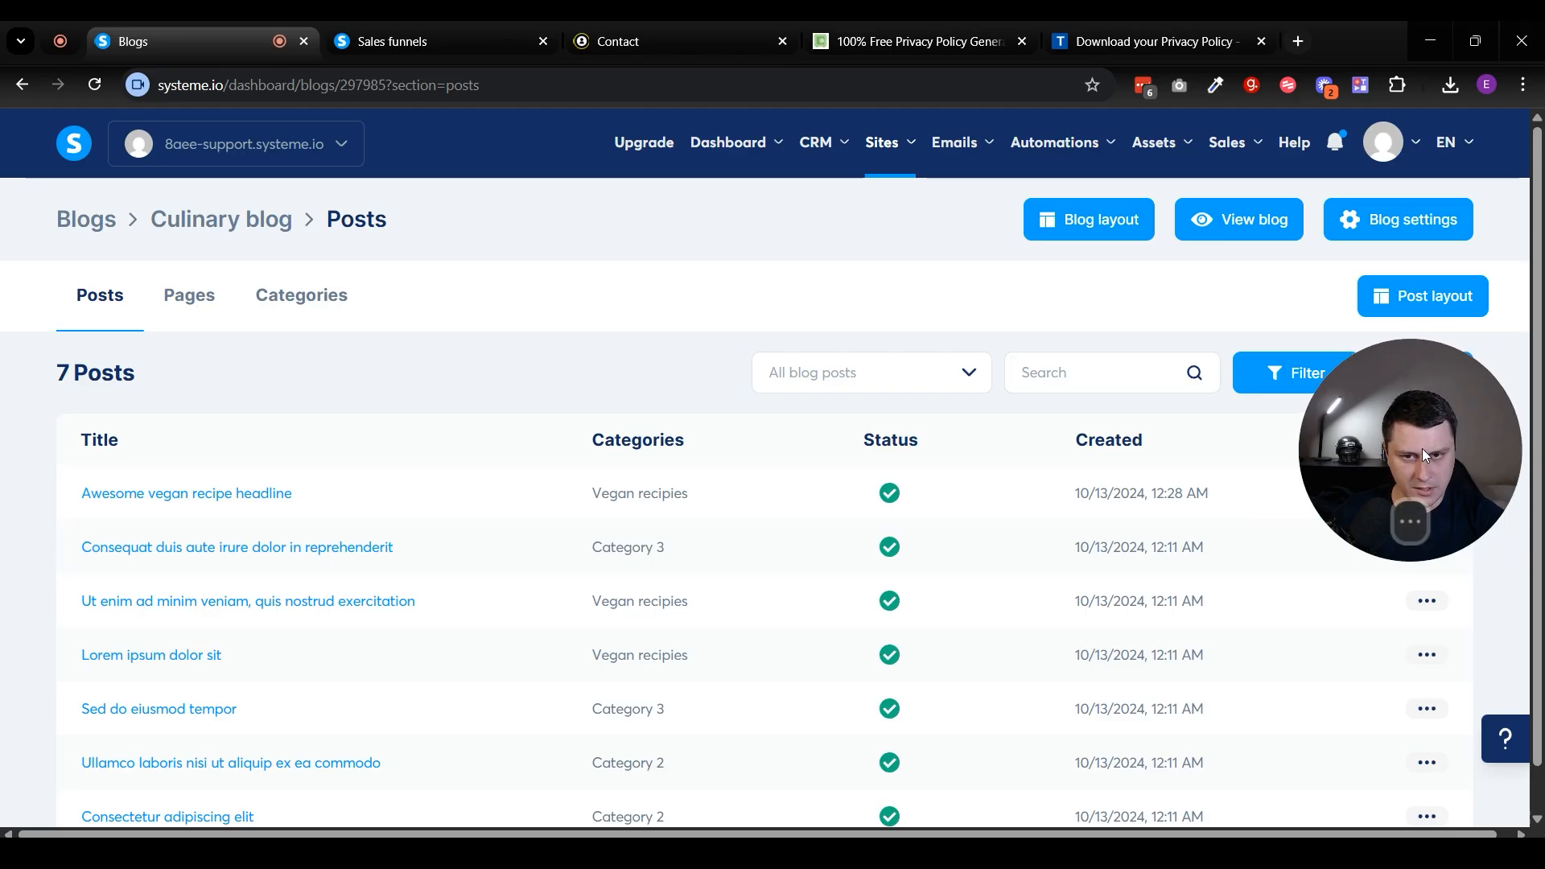
click(1124, 219)
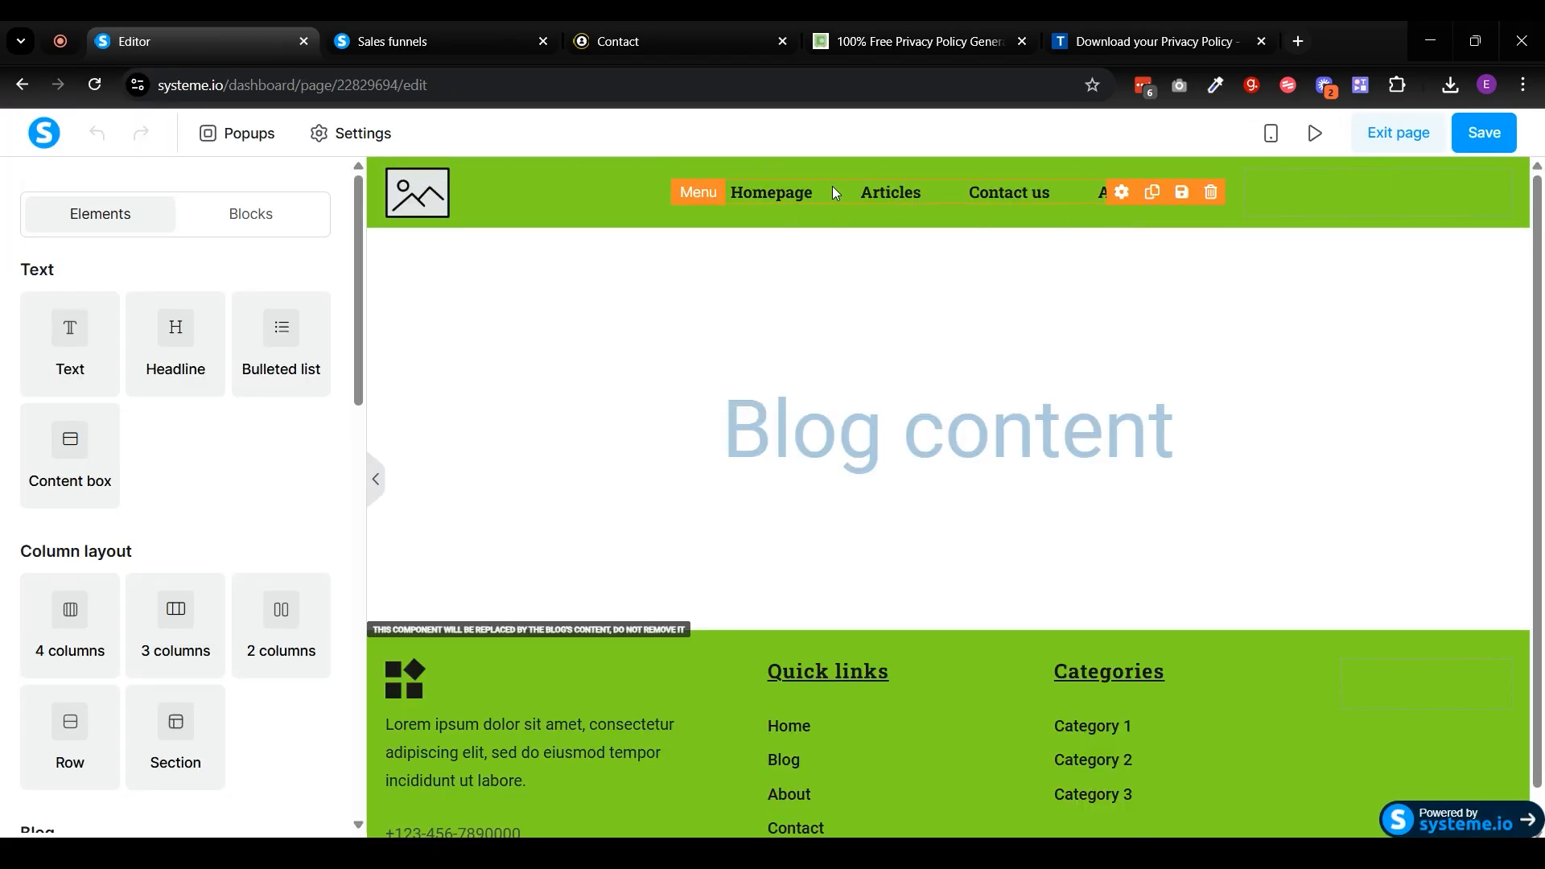
scroll(855, 580, down, 1)
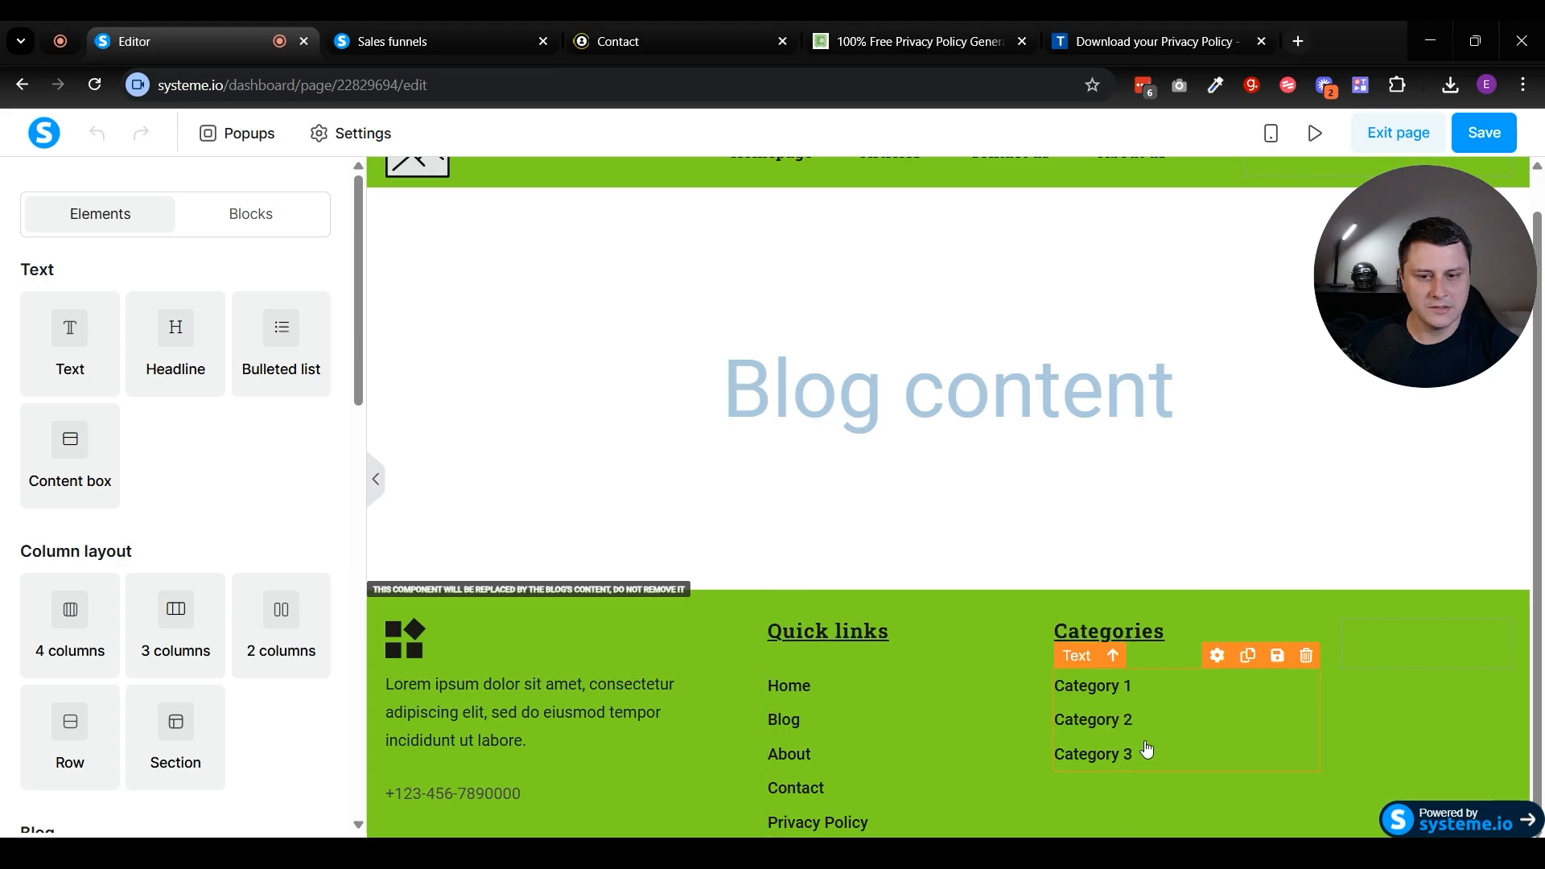
click(1134, 754)
drag(1134, 756, 1055, 762)
click(1065, 815)
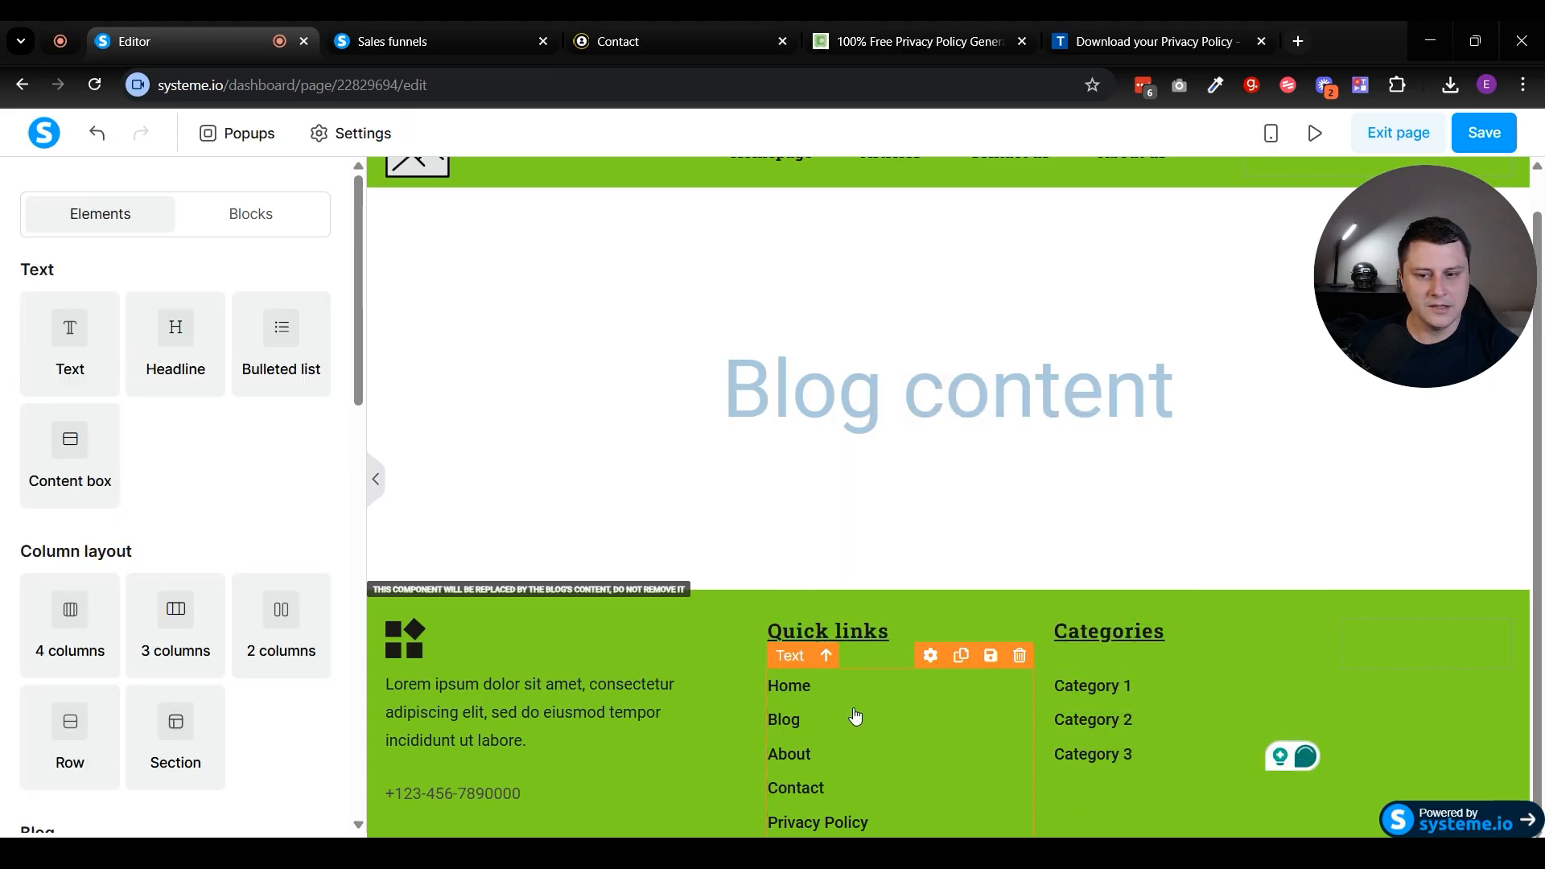
Step: Add a "Privacy" line directly below Home in the footer's Quick links list
click(799, 663)
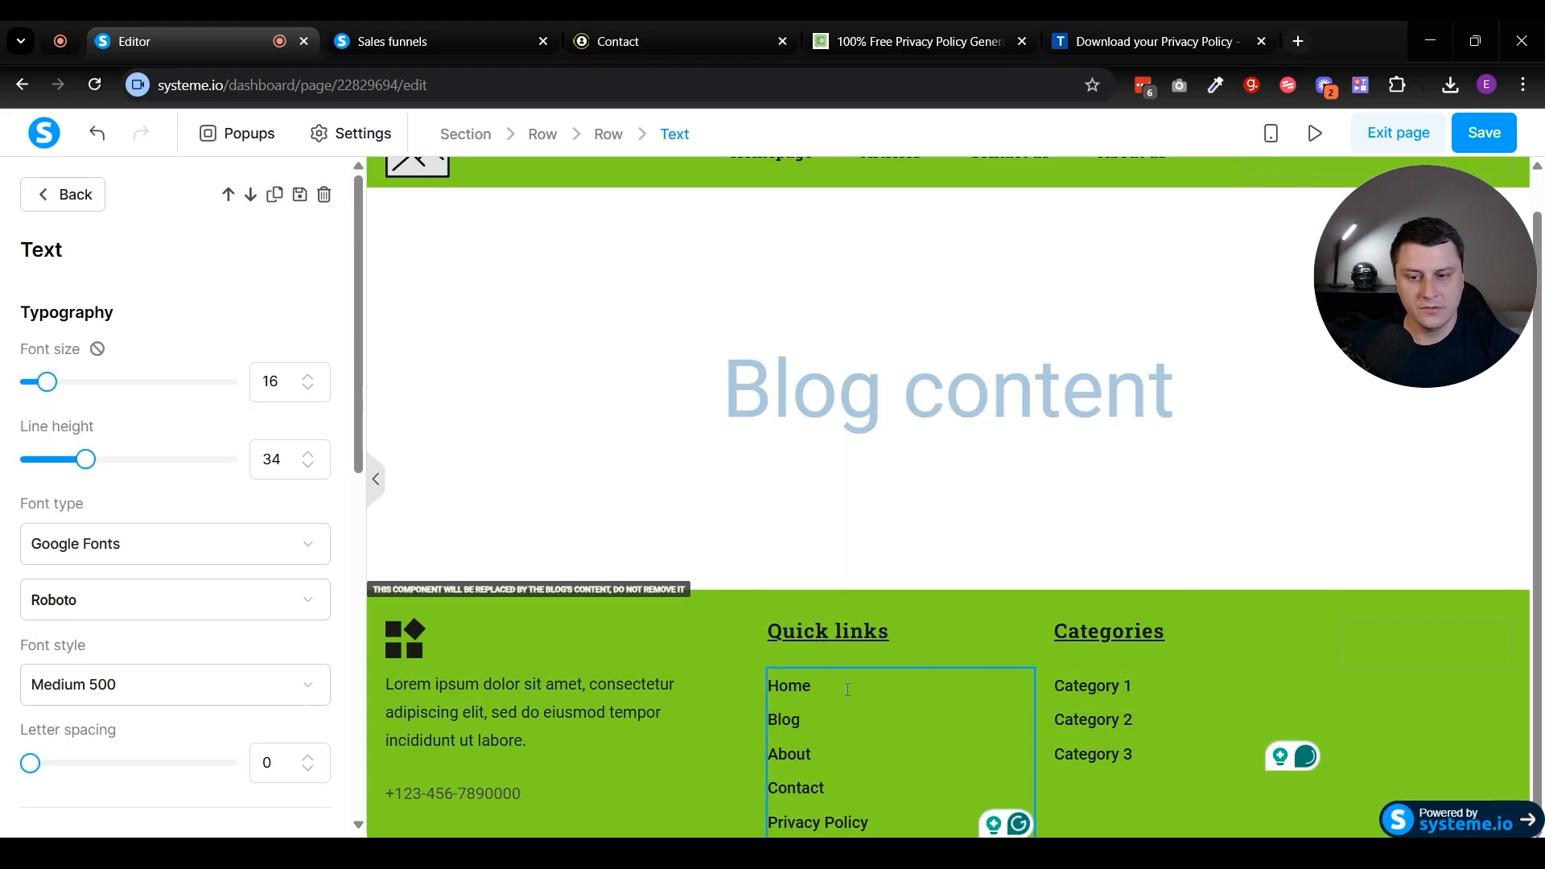
key(Return)
text(Privacy)
click(702, 610)
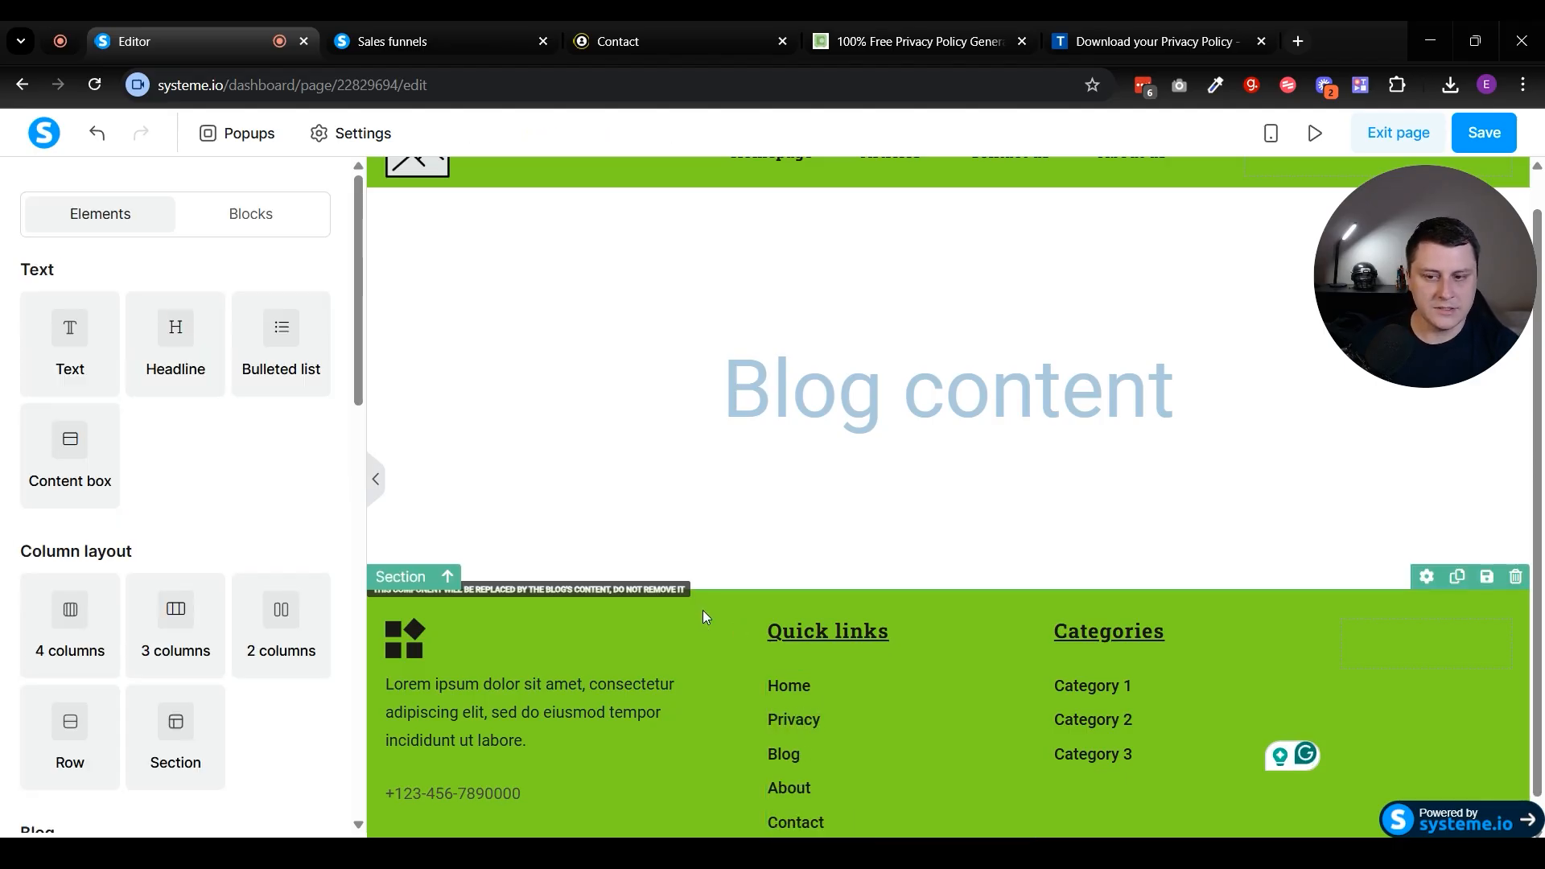
Step: Delete the original "Privacy Policy" line from the end of the Quick links list
scroll(804, 724, down, 1)
click(848, 832)
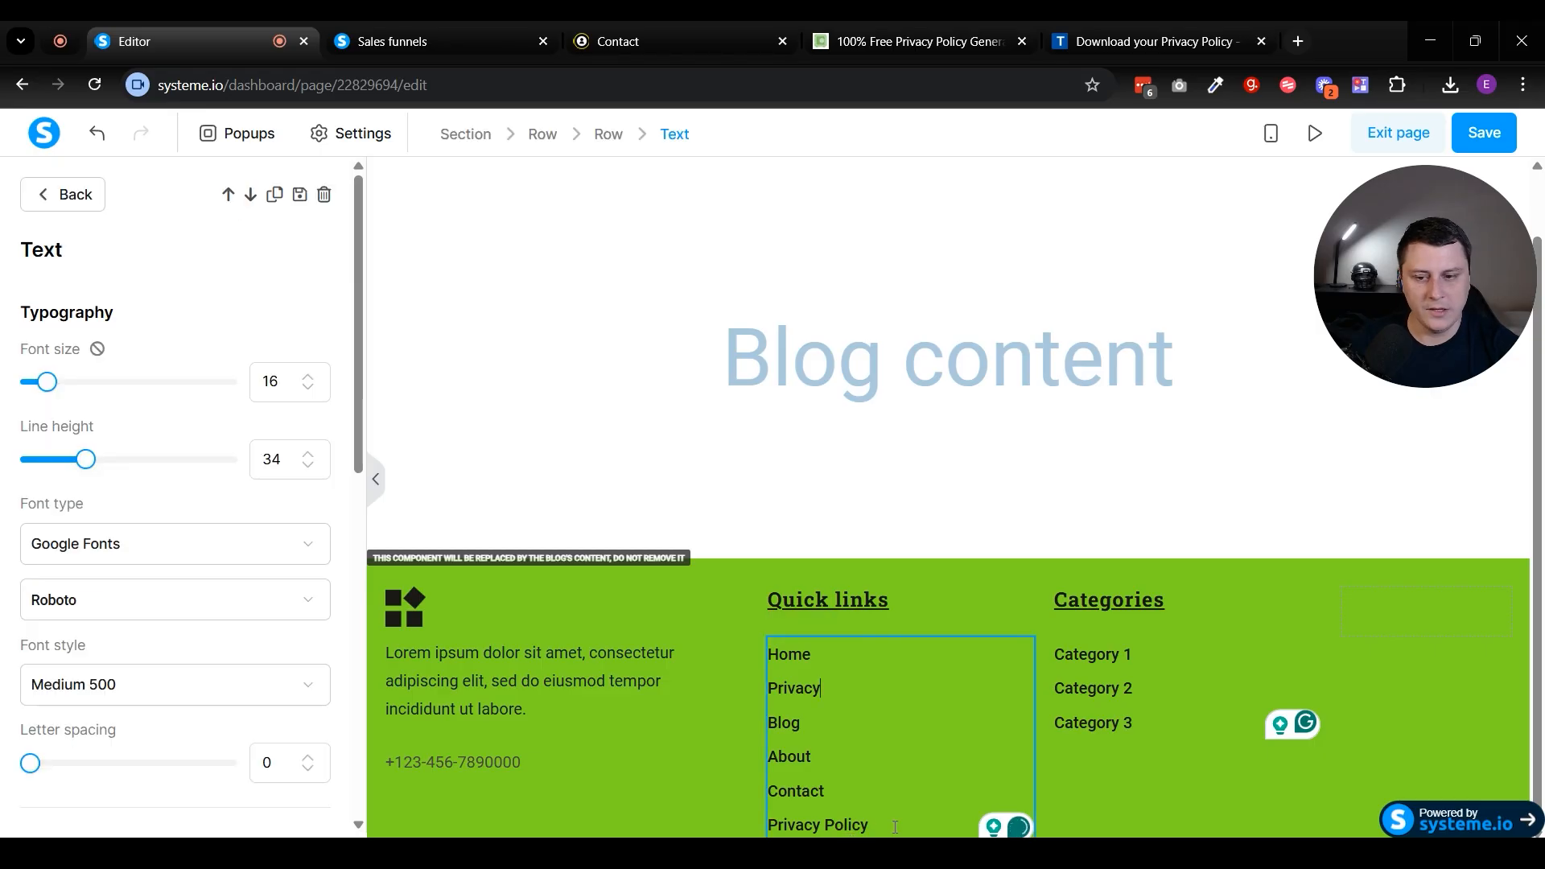
mouse_move(869, 821)
mouse_down()
mouse_move(885, 768)
mouse_move(891, 798)
mouse_up()
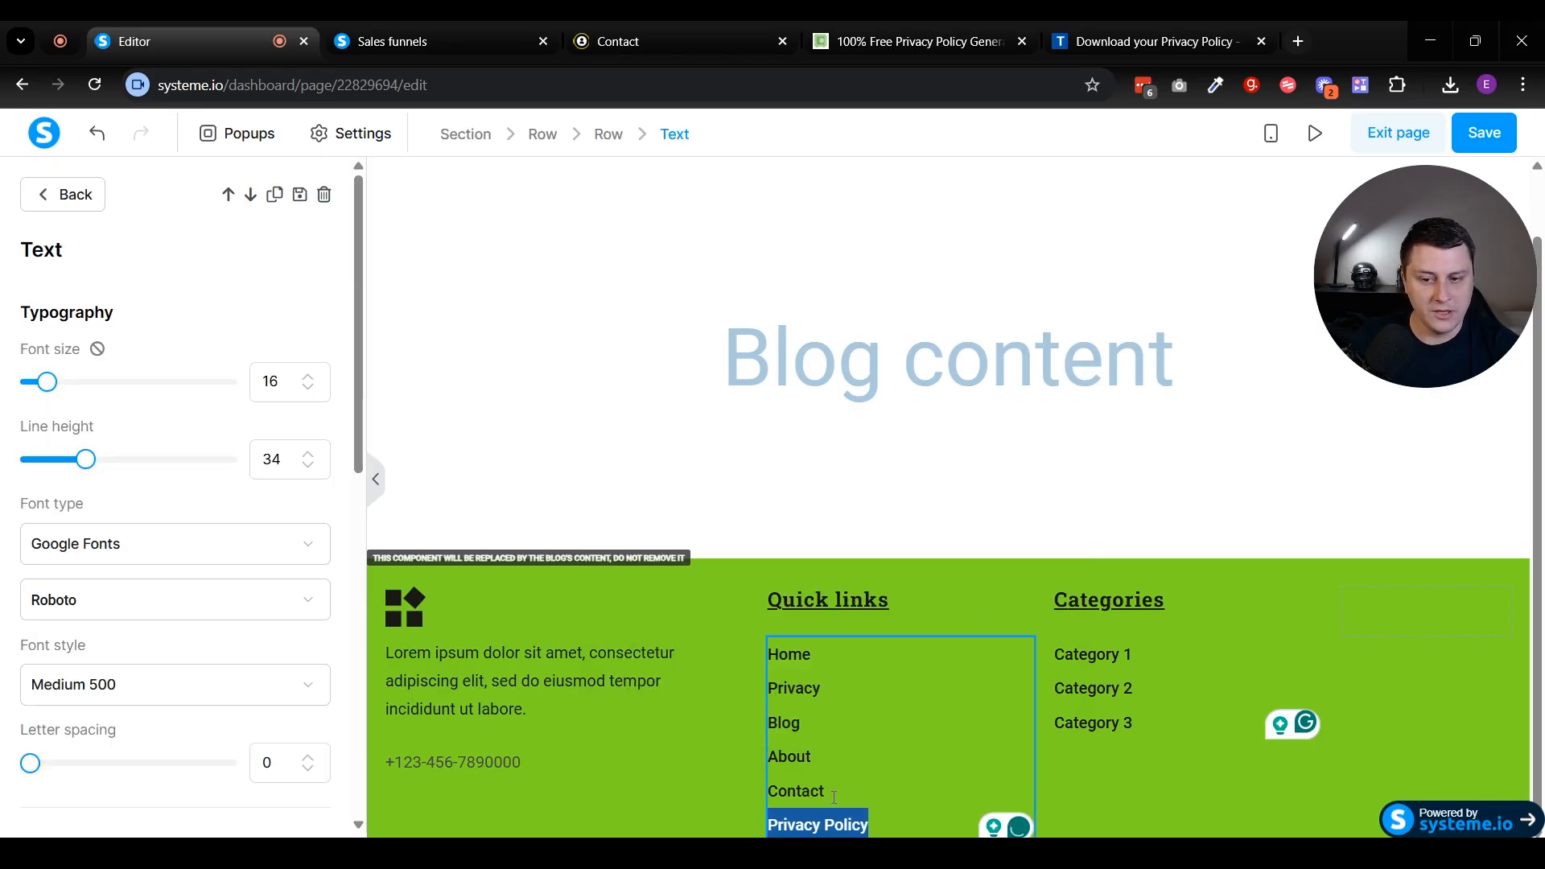
key(BackSpace)
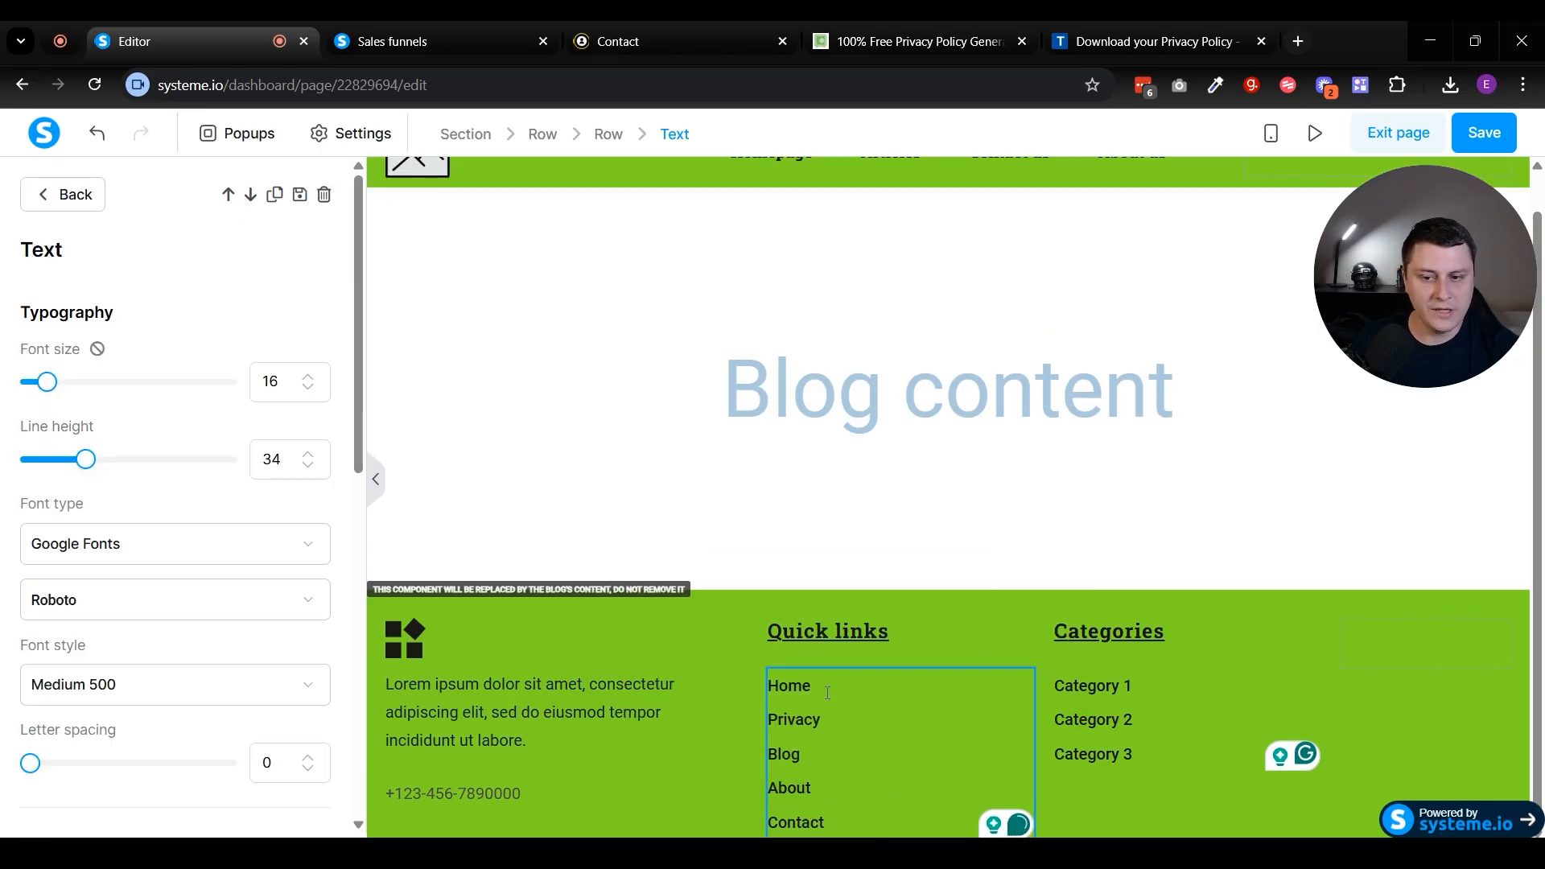
Step: Link the Home entry in the Quick links list to the blog's Home page using a blog link
double_click(774, 688)
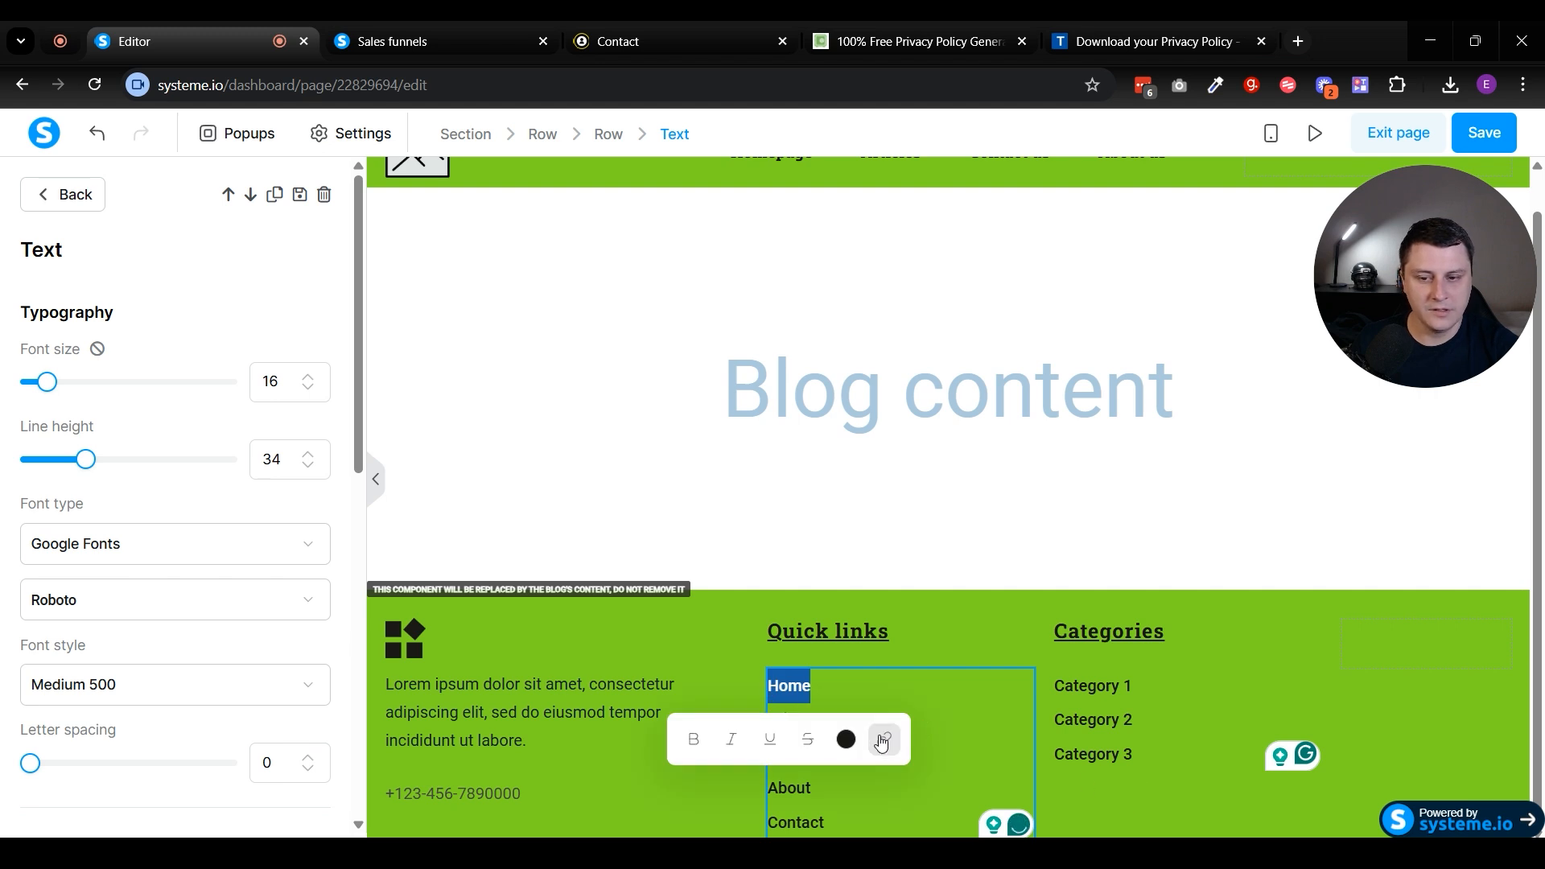
click(830, 680)
double_click(789, 688)
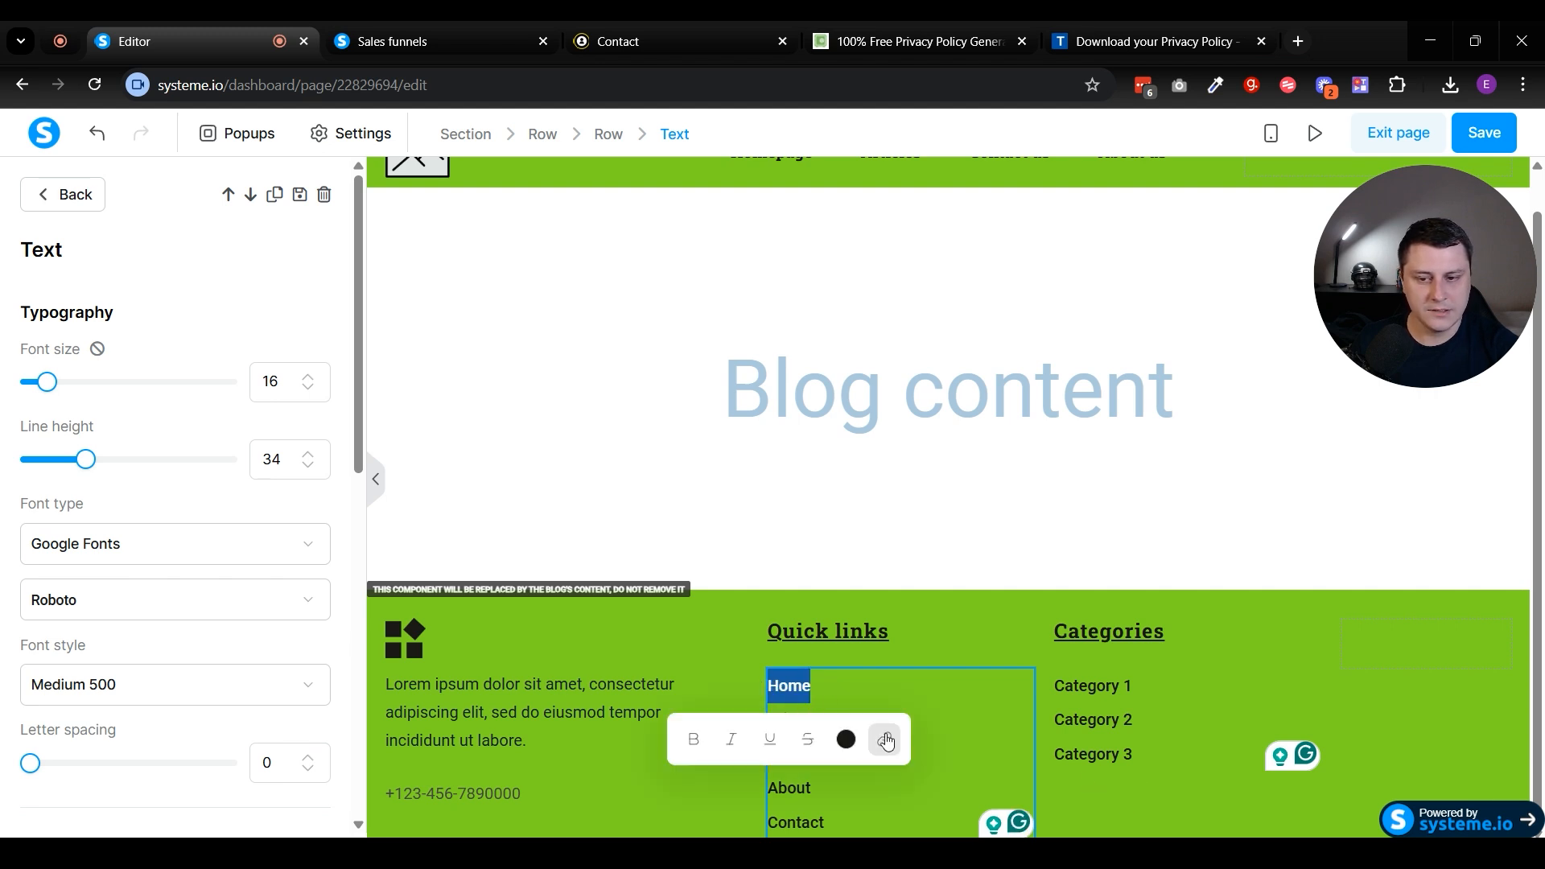
click(886, 741)
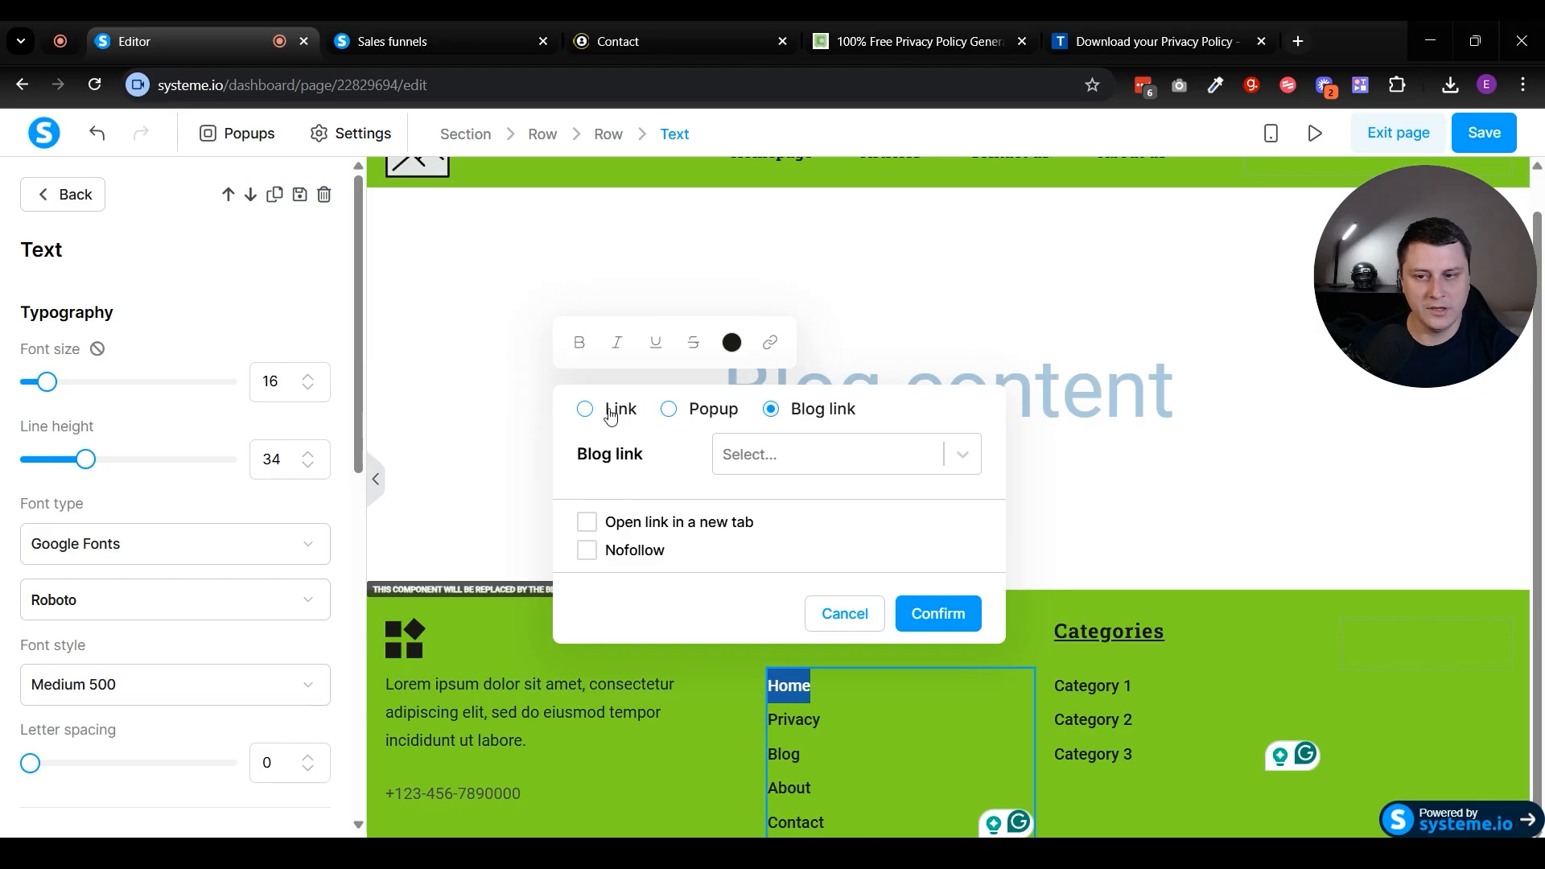
click(611, 414)
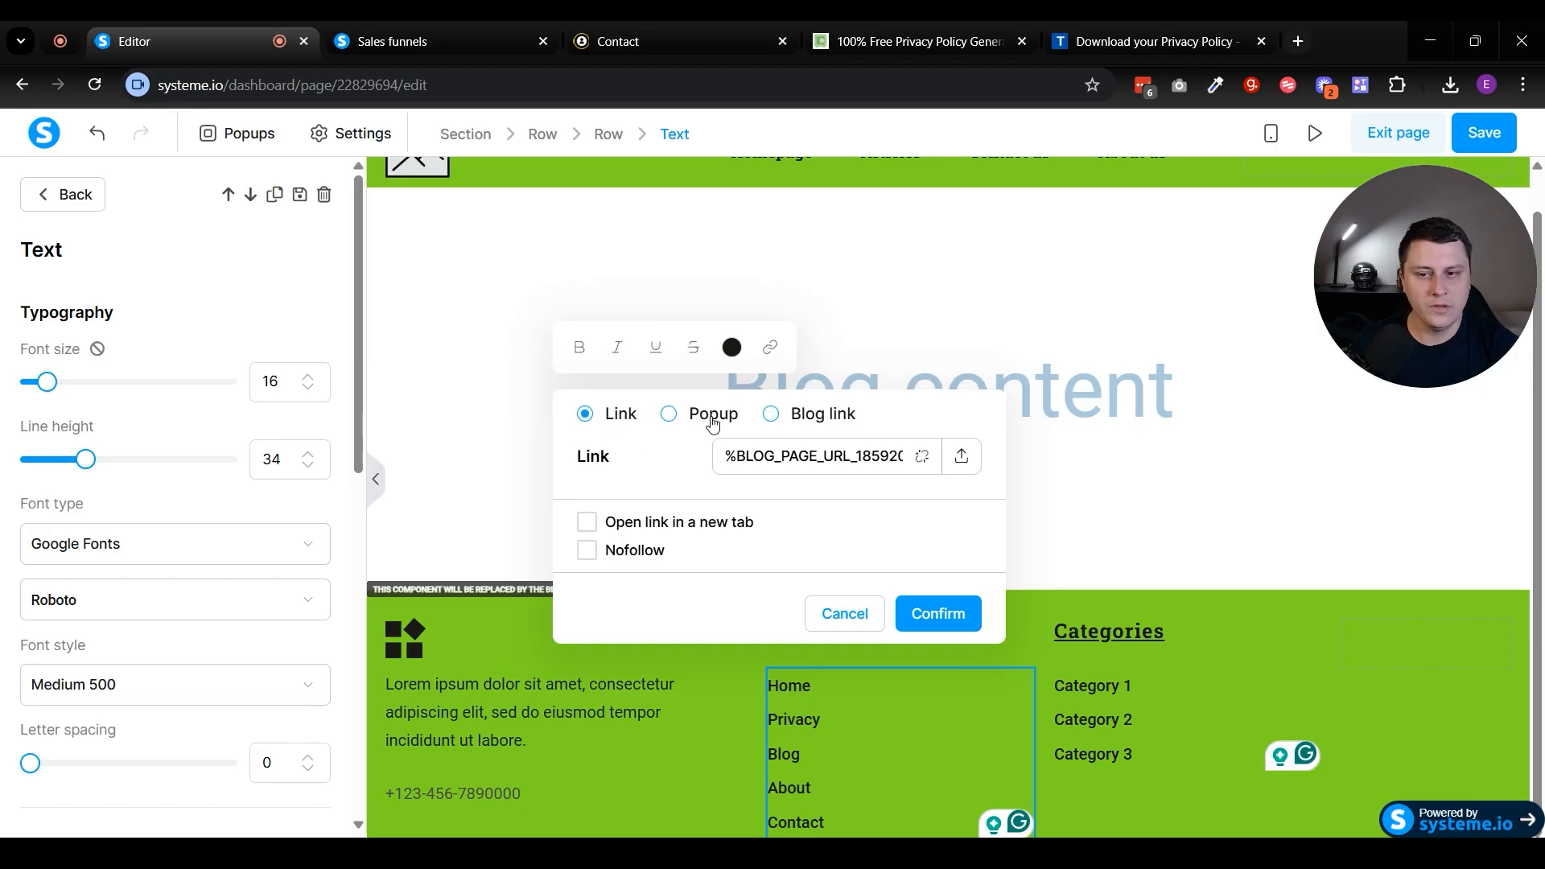
click(712, 418)
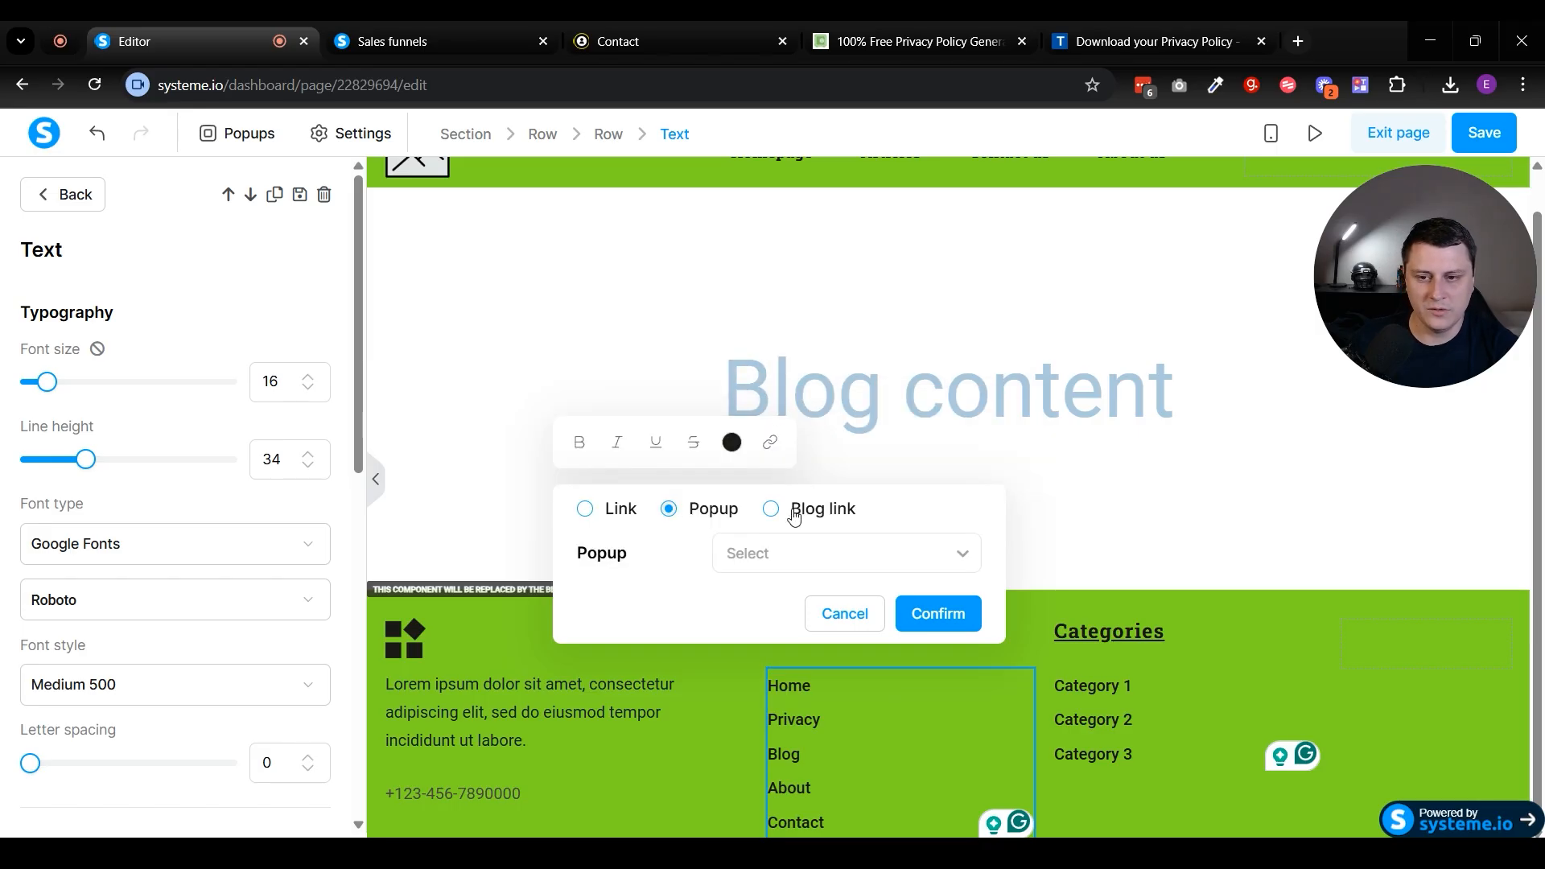
click(792, 515)
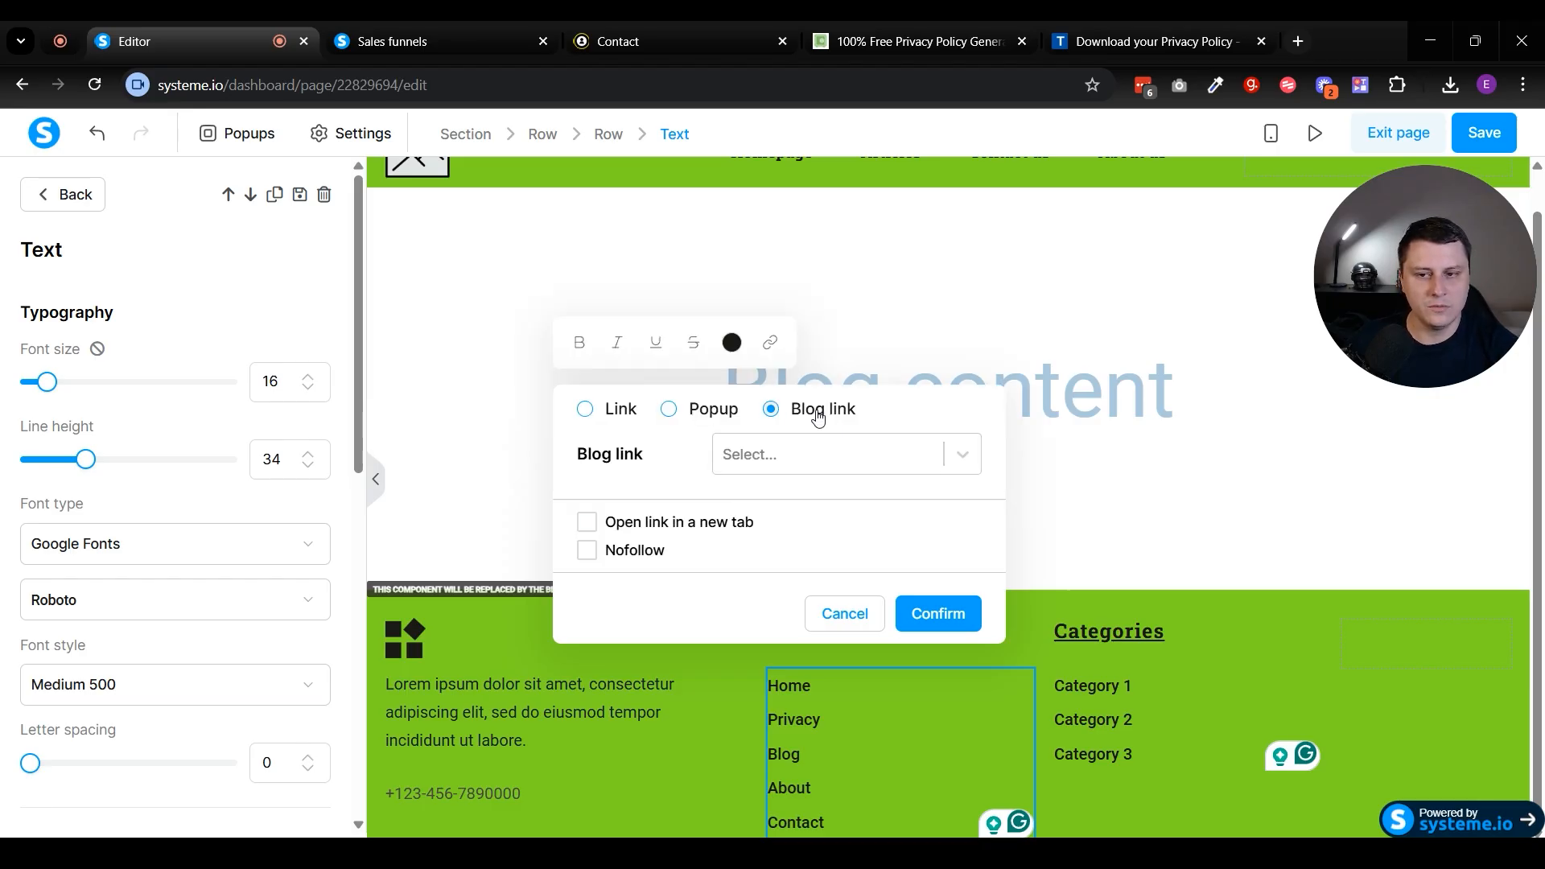
click(961, 455)
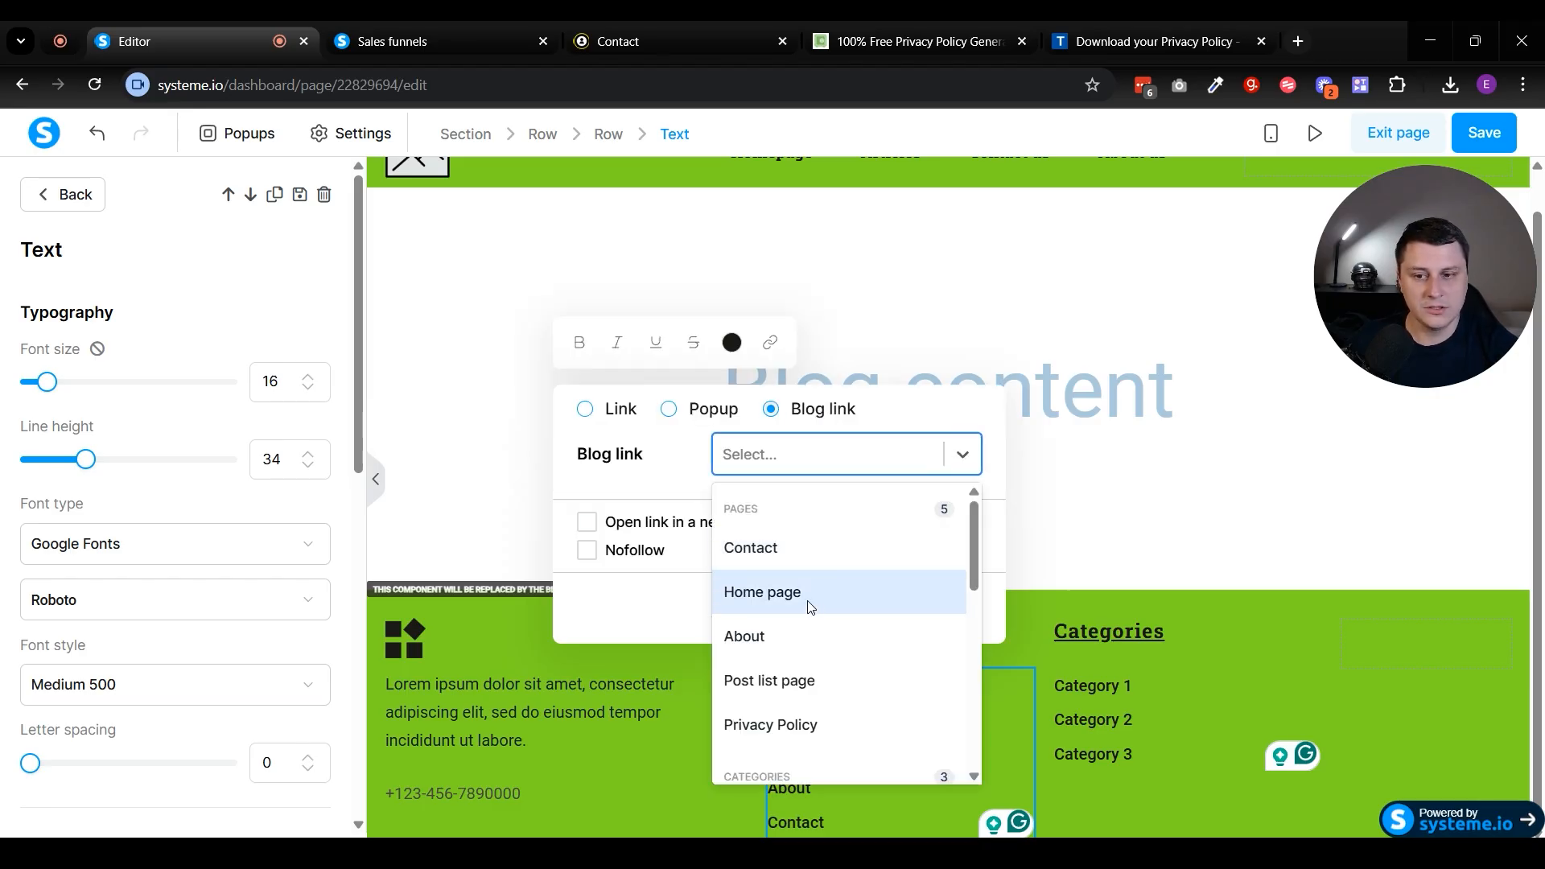
click(784, 593)
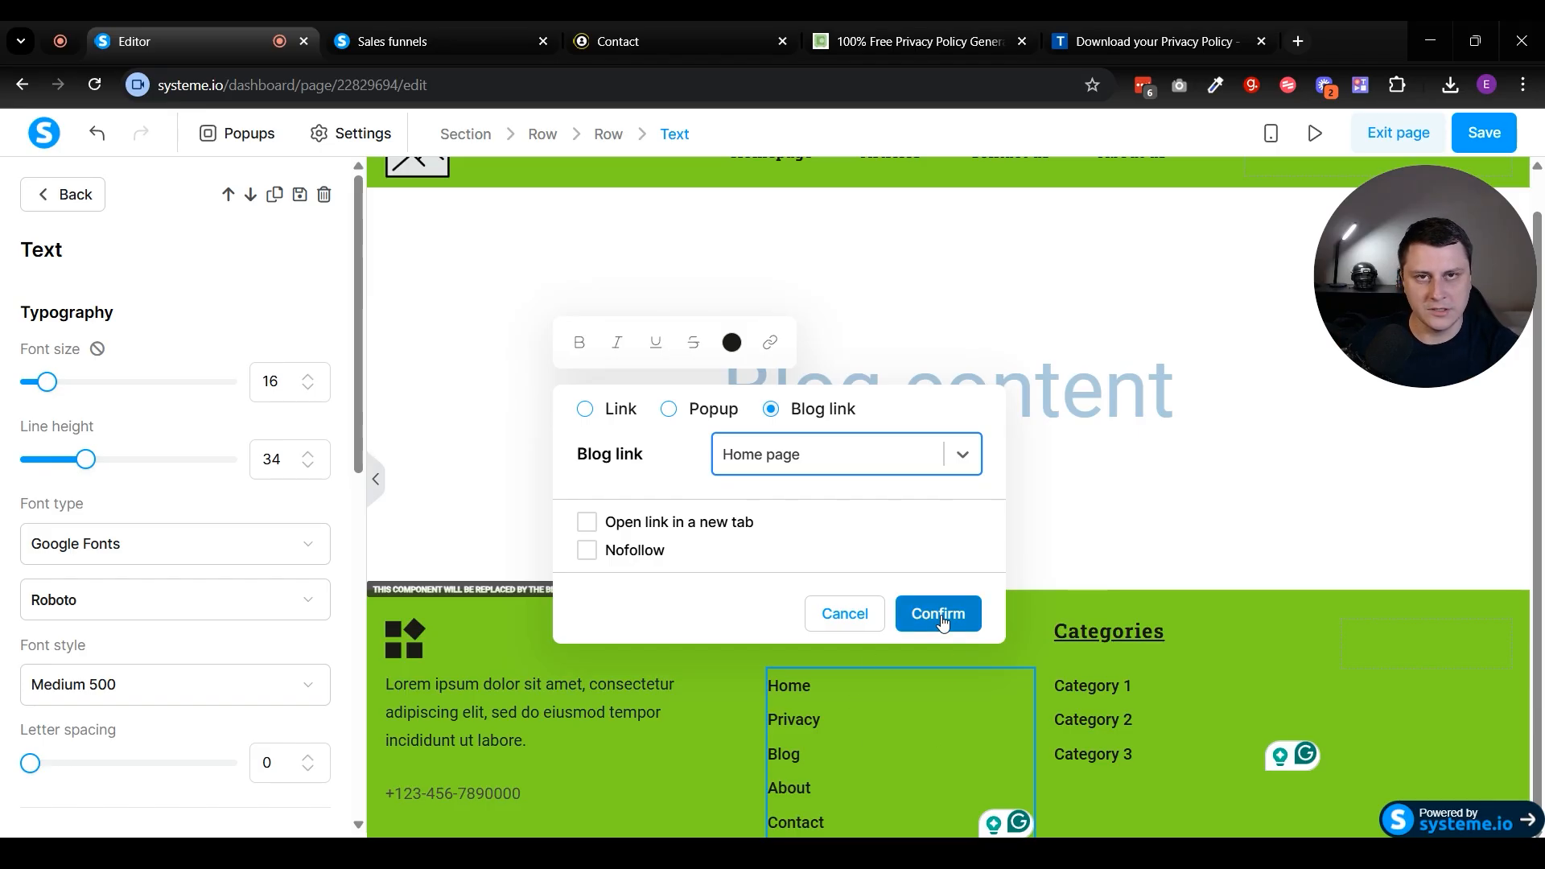
click(940, 615)
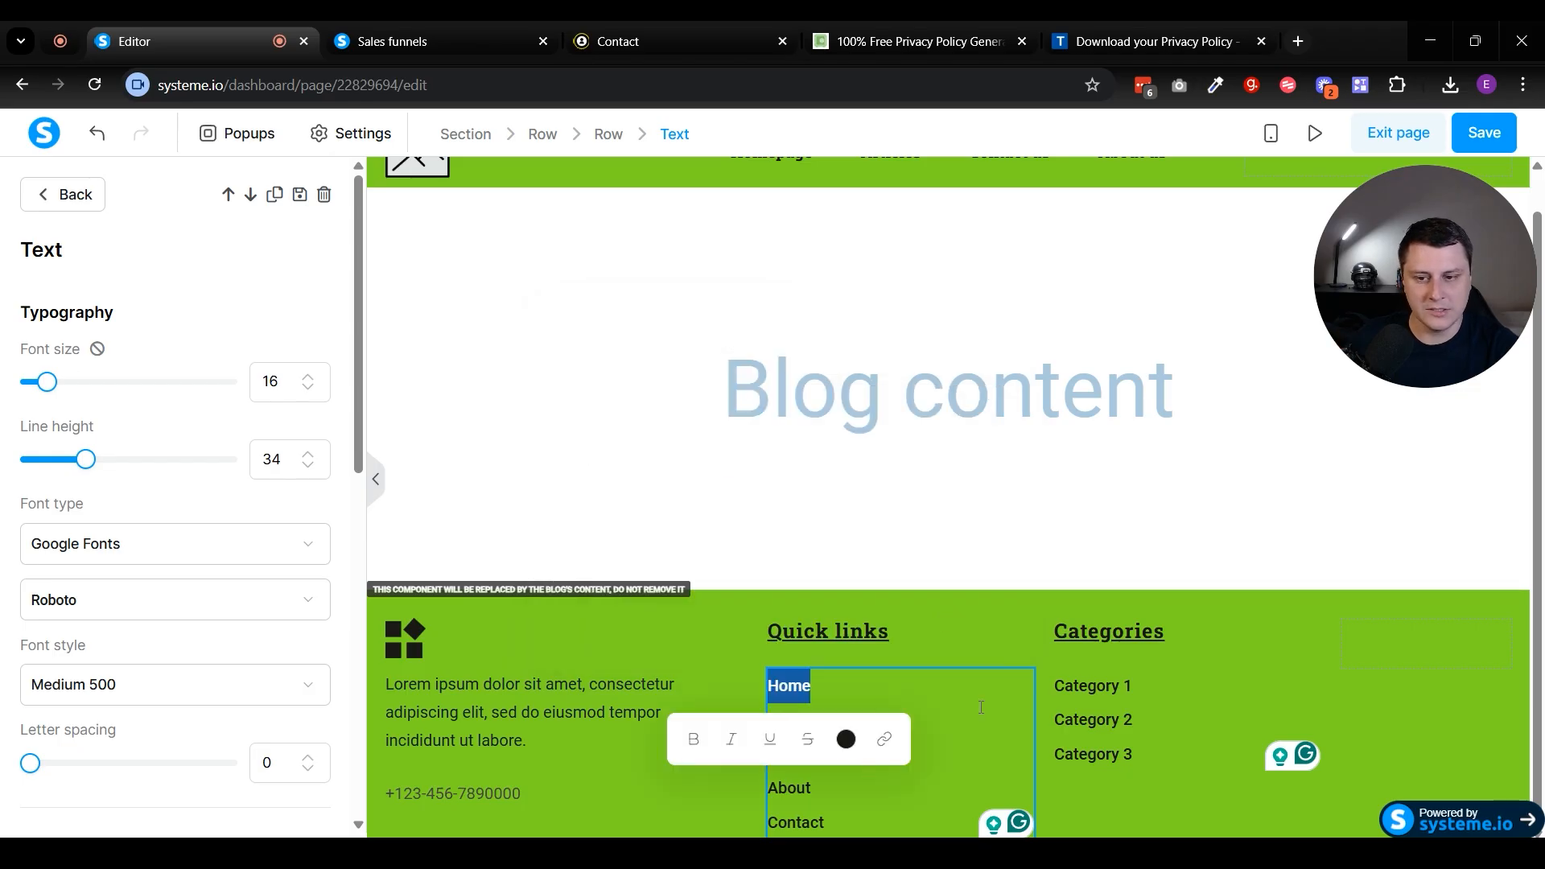
click(924, 727)
Step: Link the new Privacy entry in the Quick links list to the blog's Privacy Policy page
drag(833, 720, 763, 720)
click(890, 774)
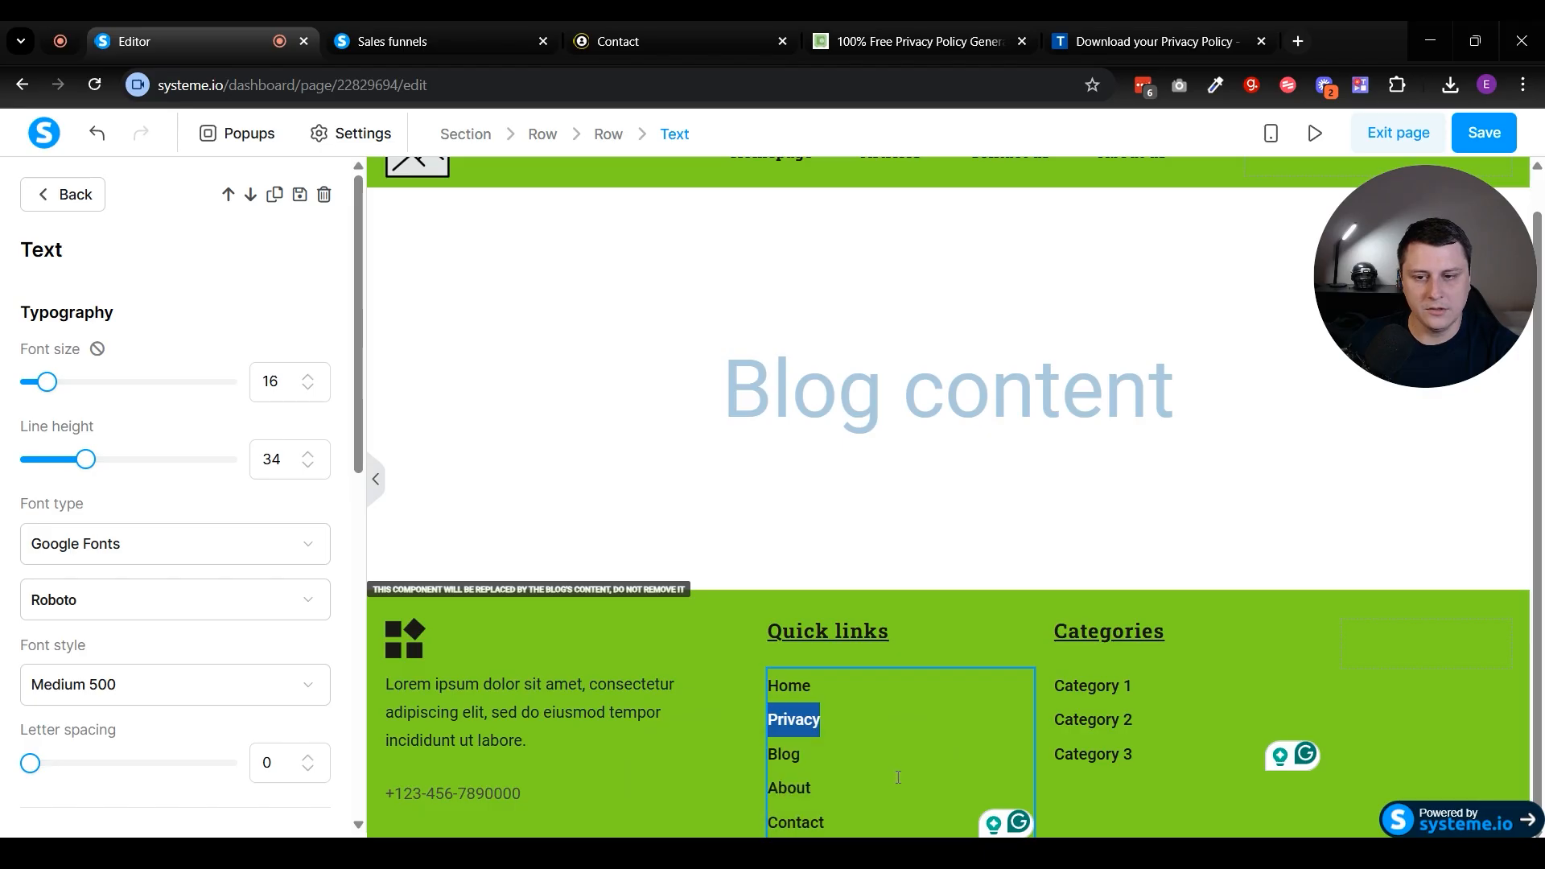
click(809, 450)
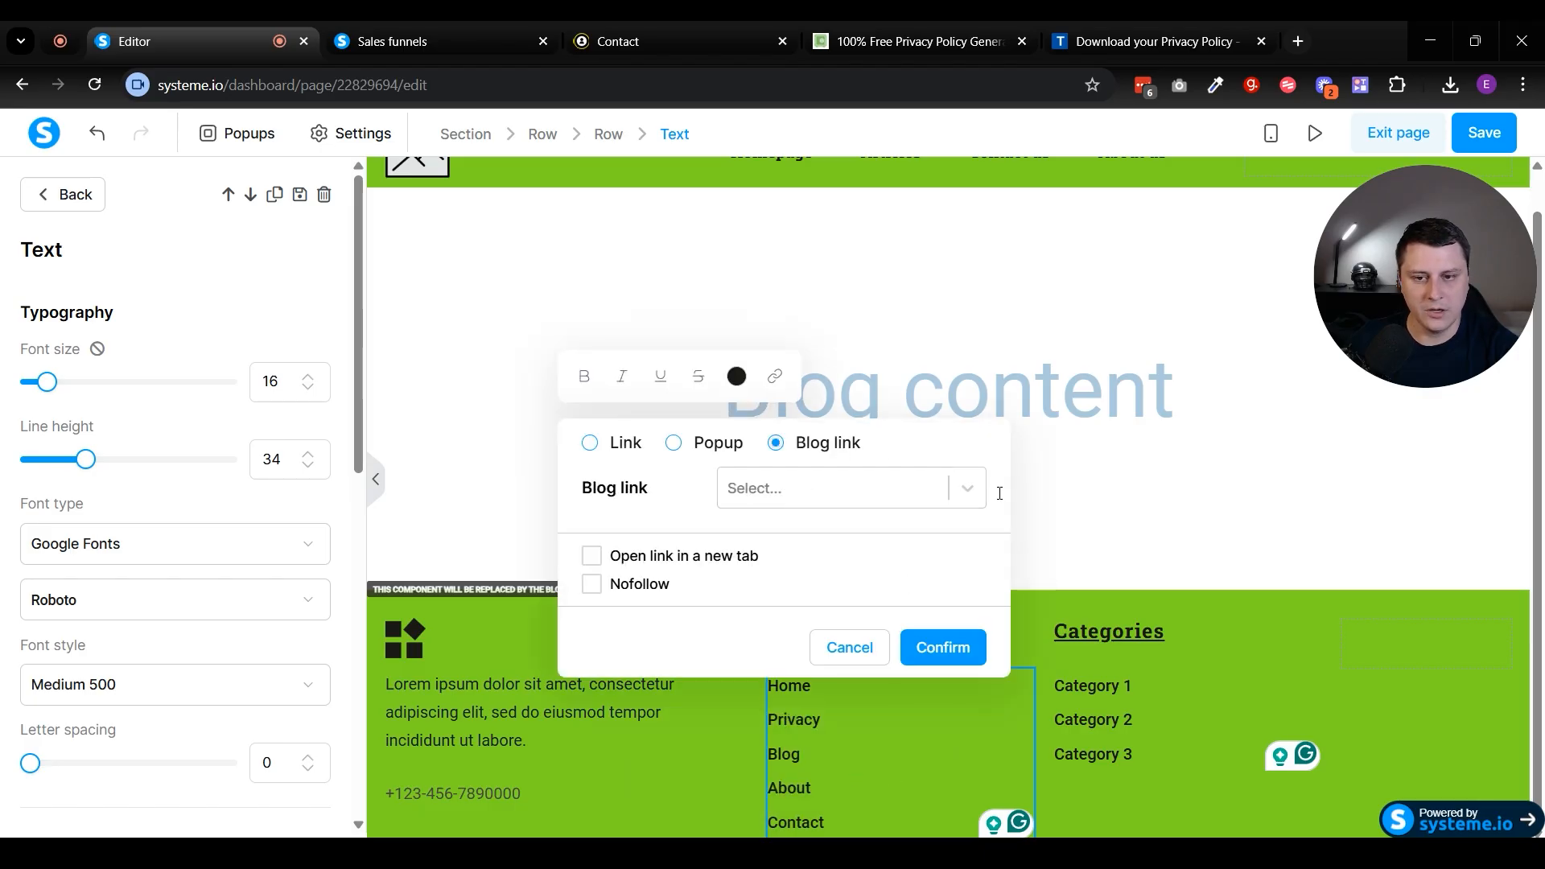
click(964, 487)
scroll(841, 726, down, 2)
scroll(841, 726, down, 2)
scroll(805, 708, up, 3)
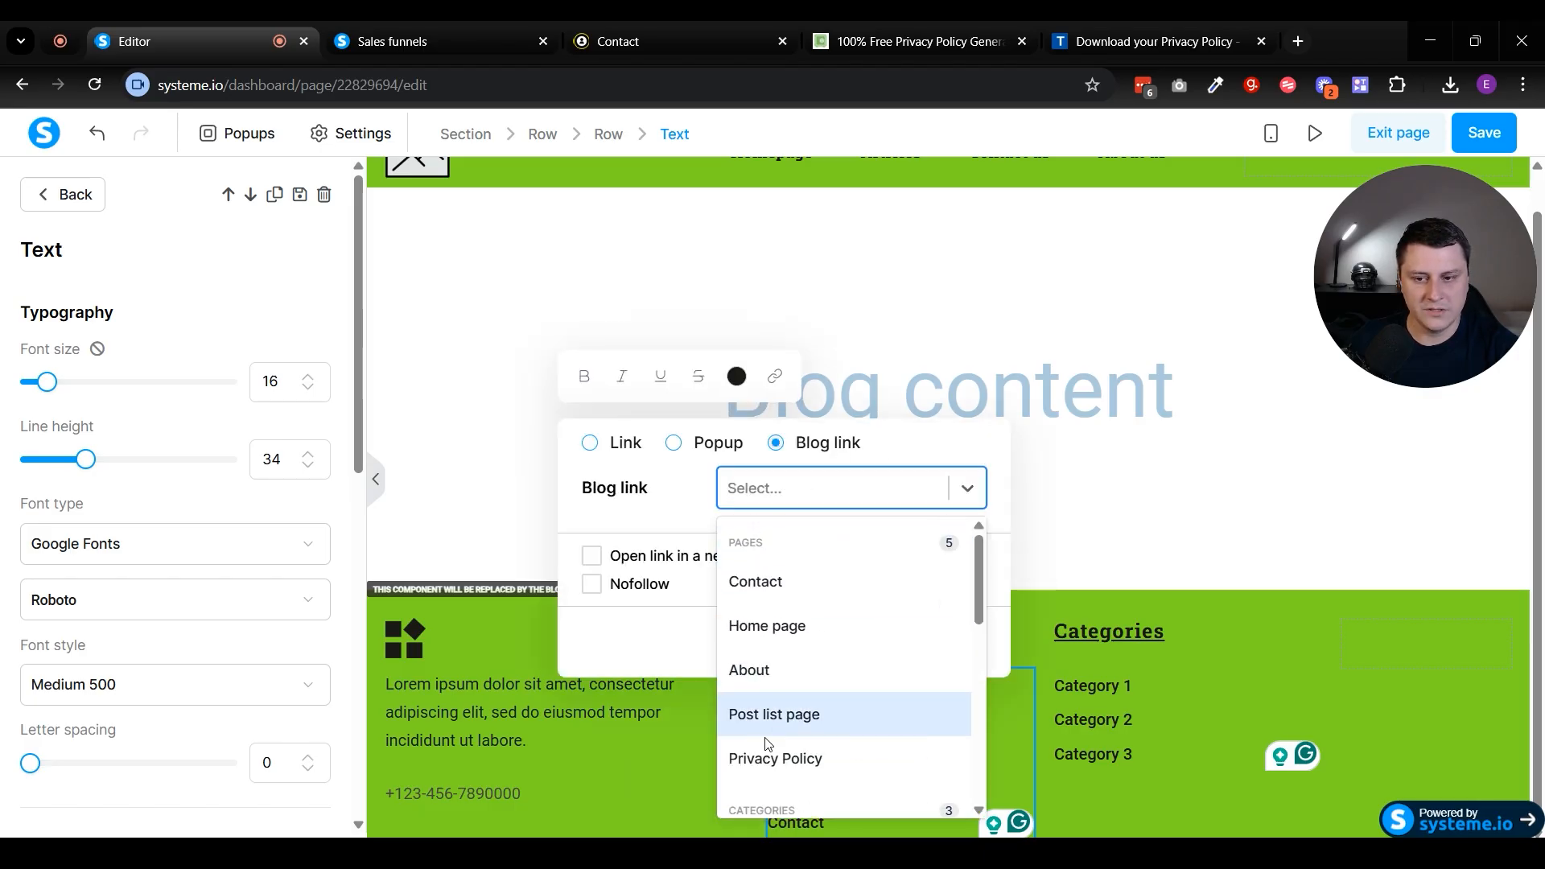
click(765, 756)
click(925, 651)
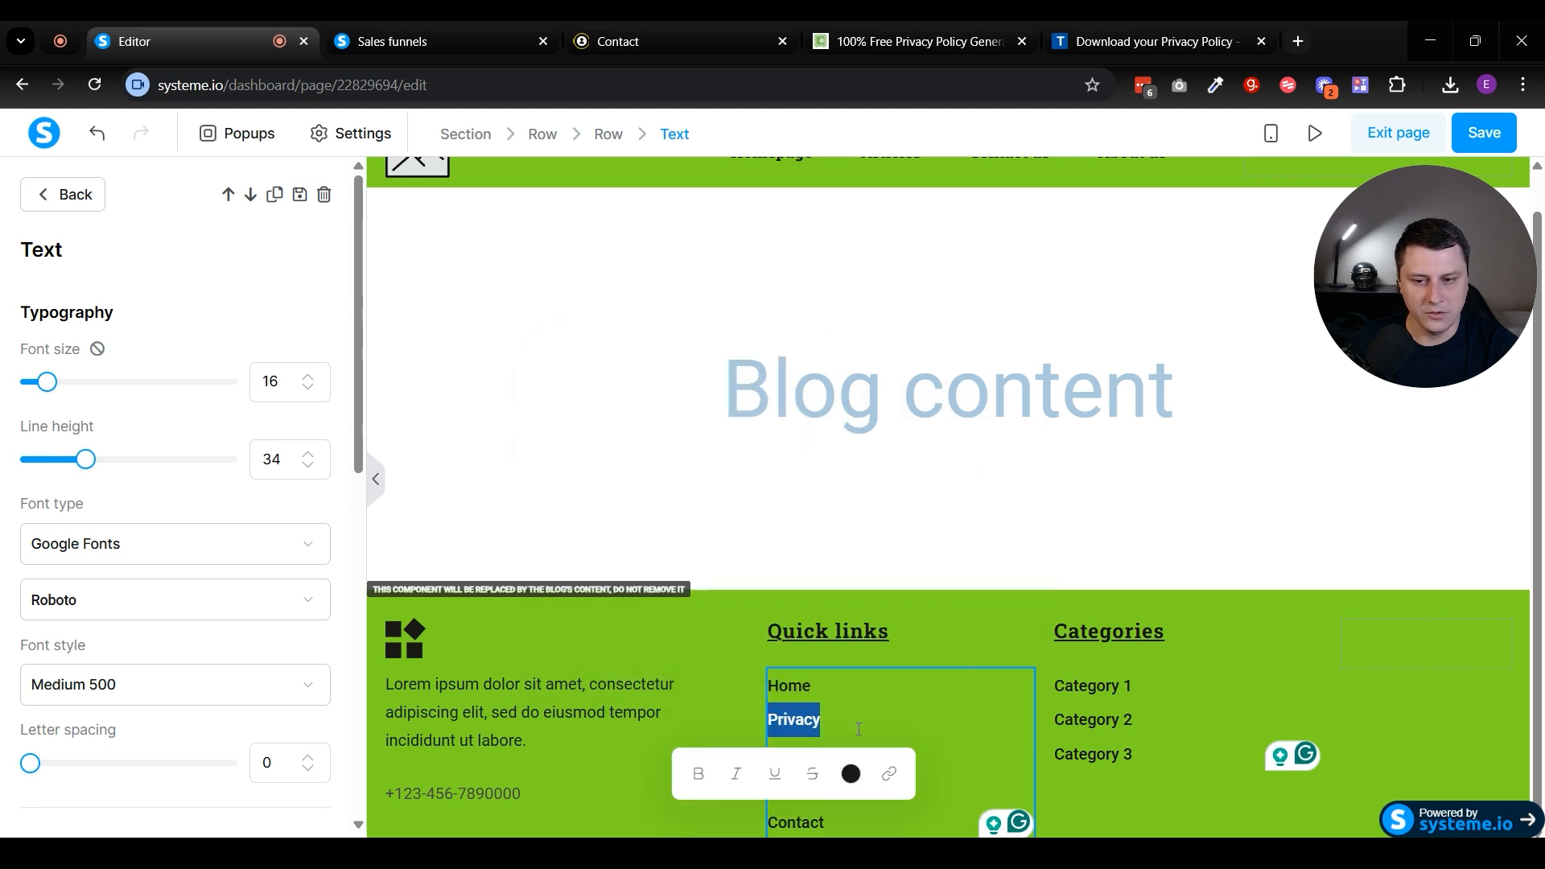
click(932, 736)
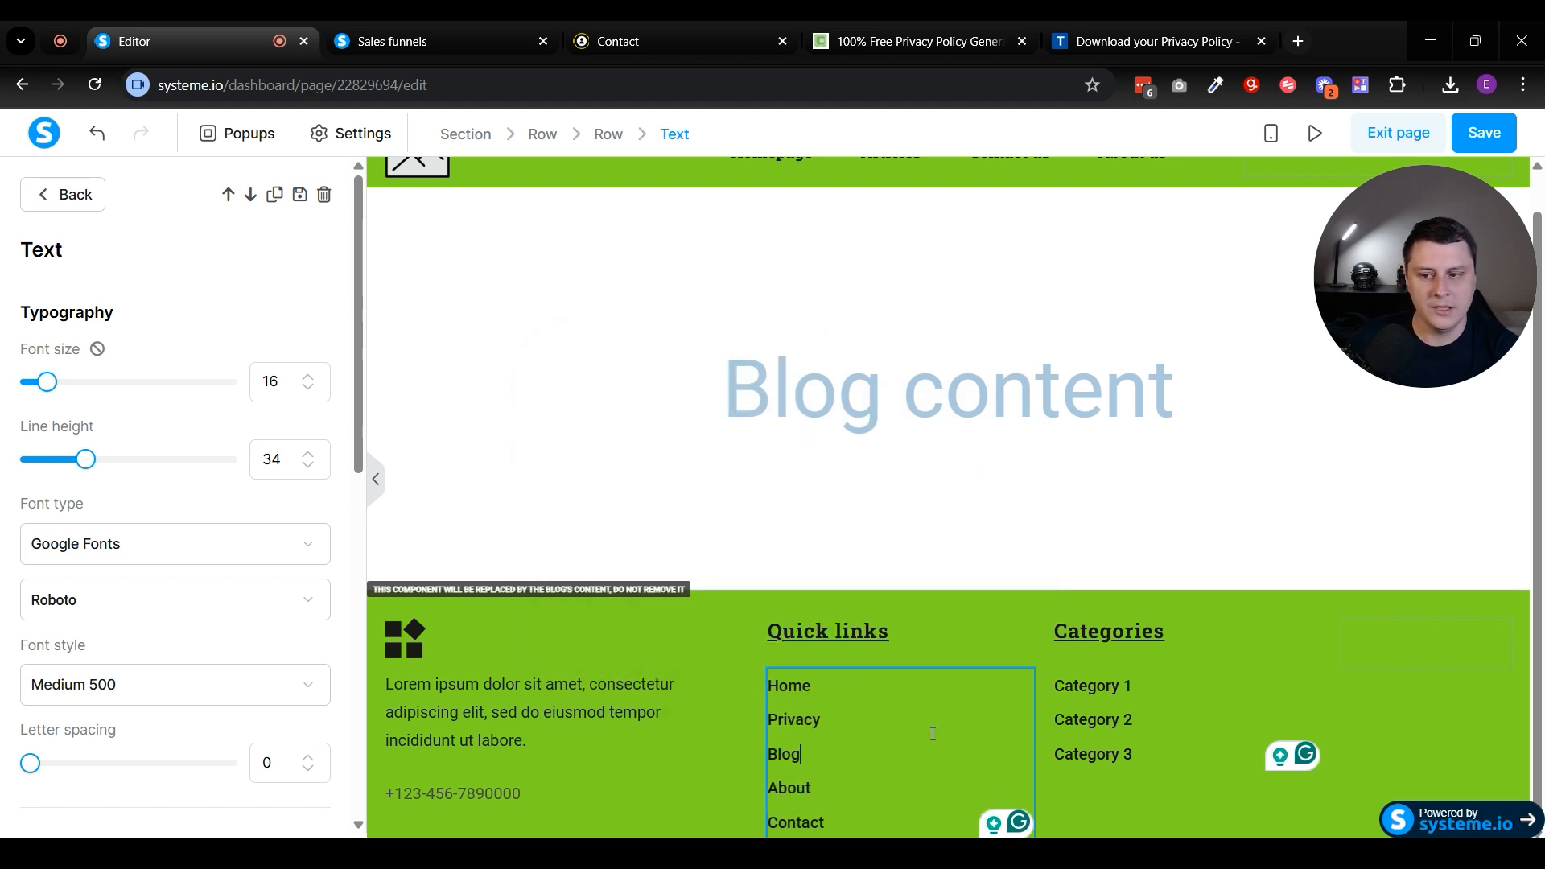
Step: Replace the blog footer's logo.png with the first round black-and-yellow profile logo from the already uploaded images
click(411, 639)
click(412, 640)
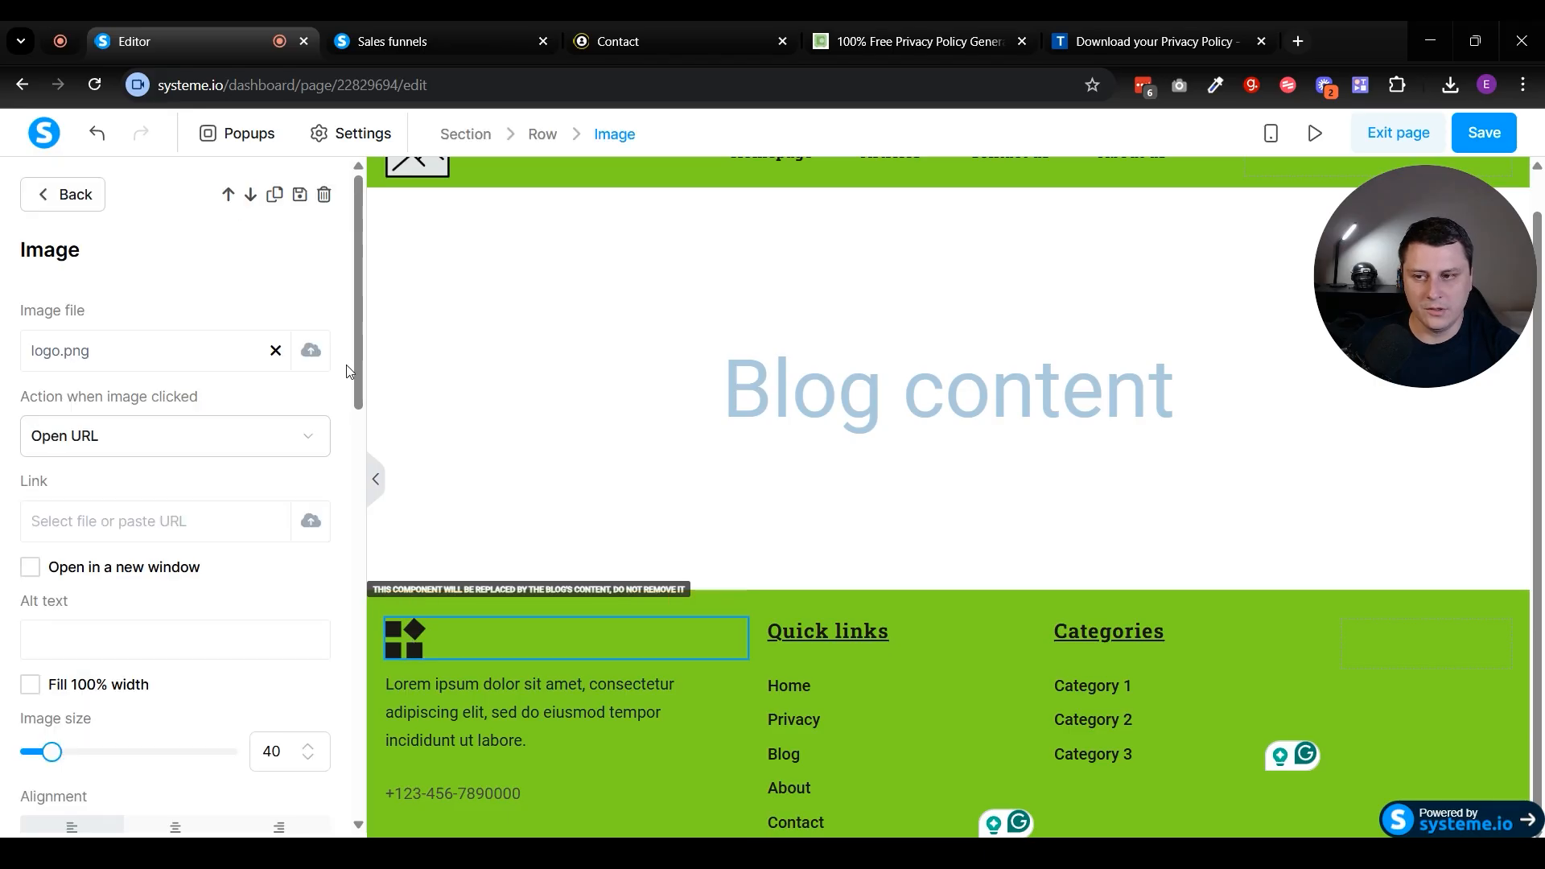
click(310, 350)
click(603, 371)
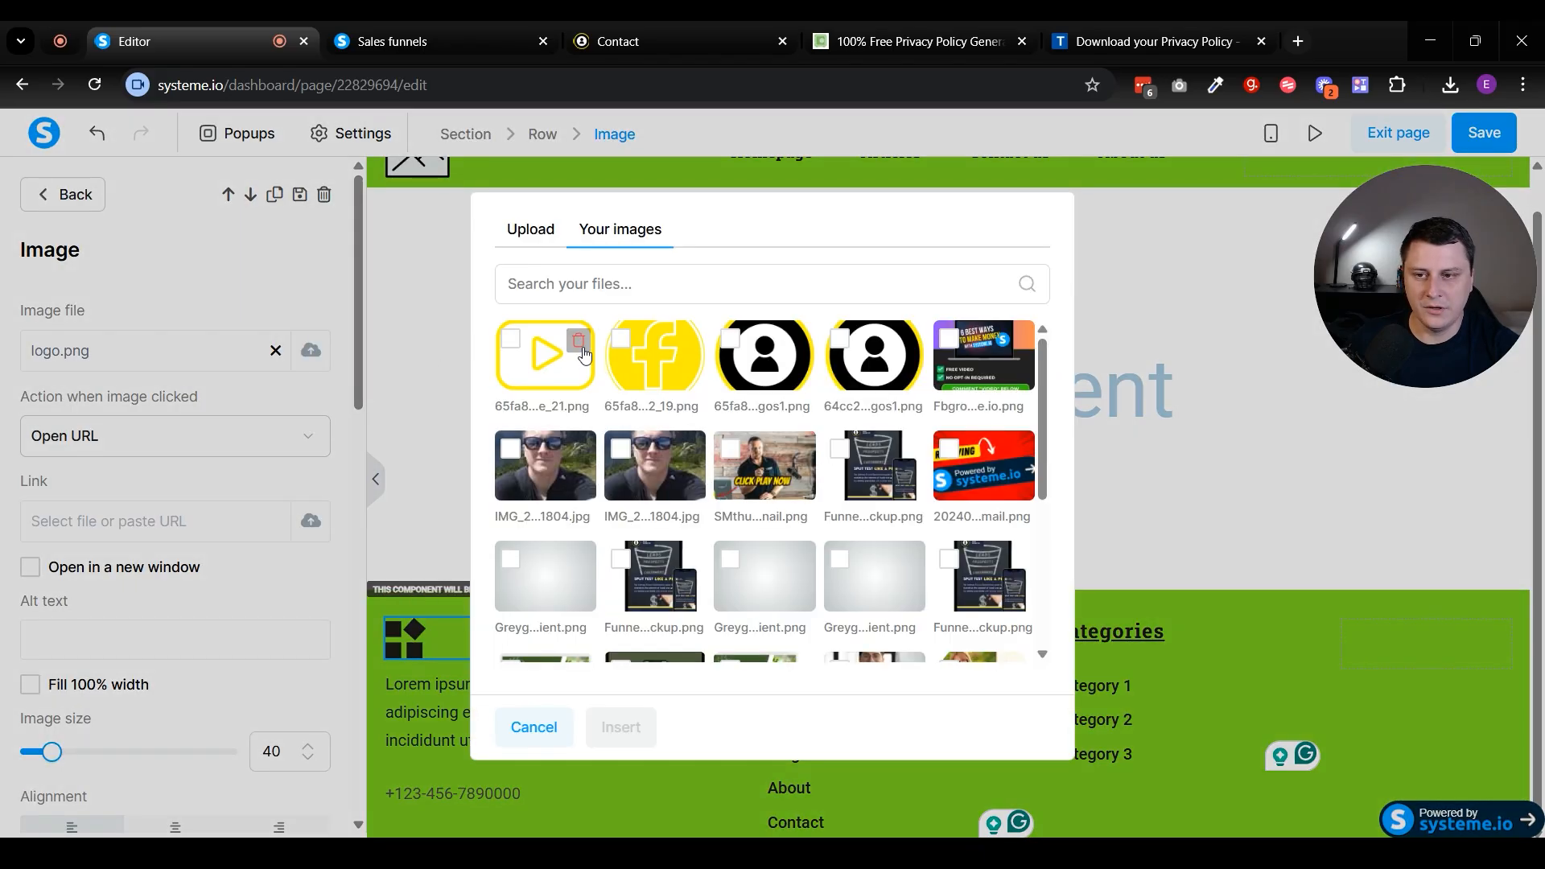
click(729, 339)
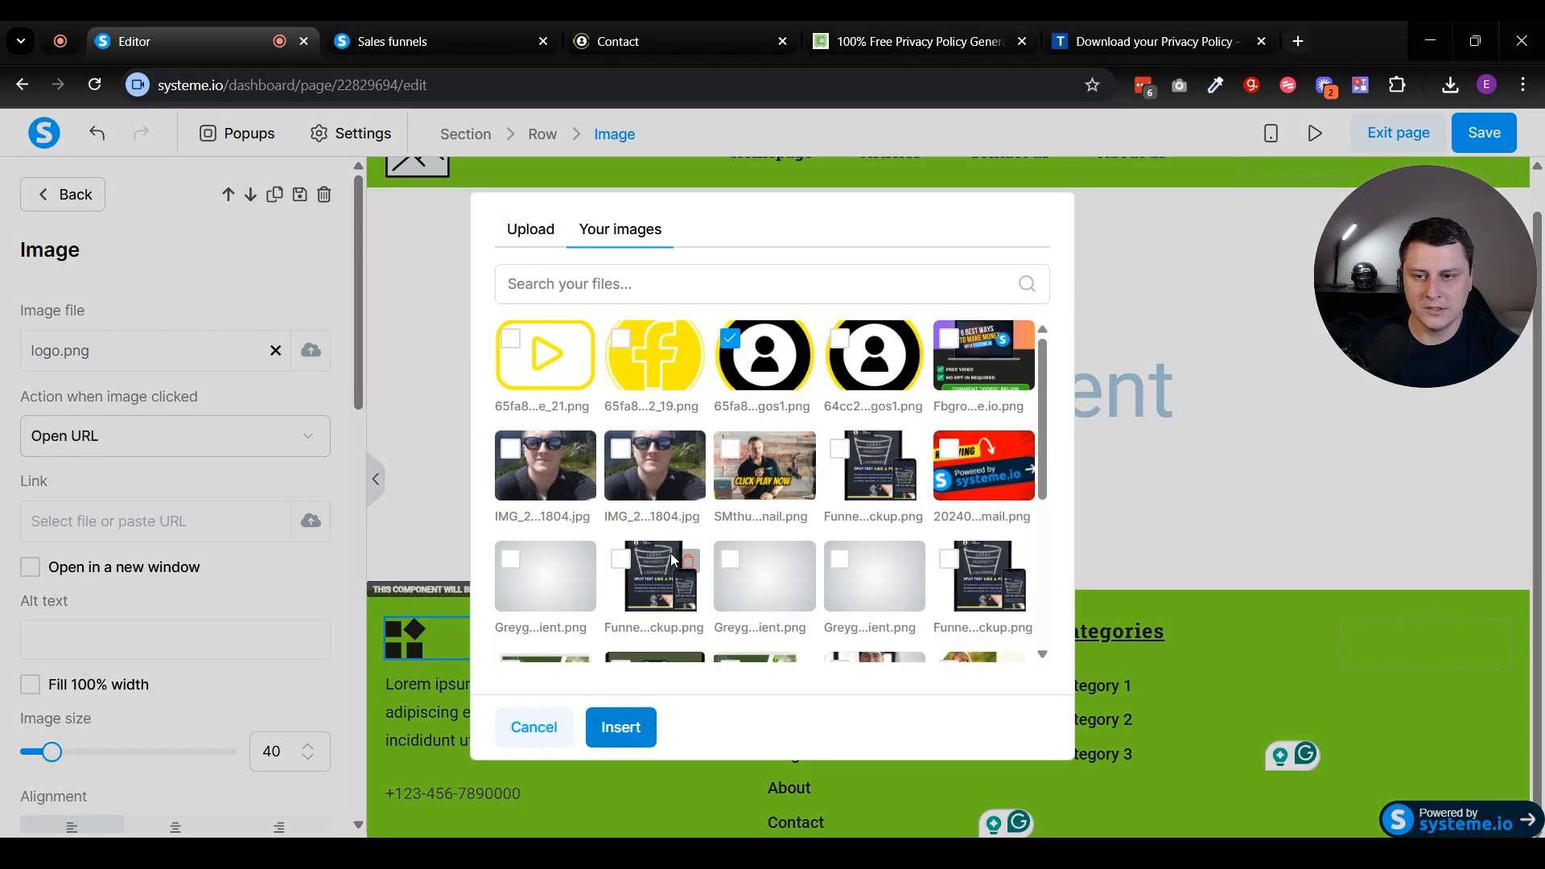
click(544, 237)
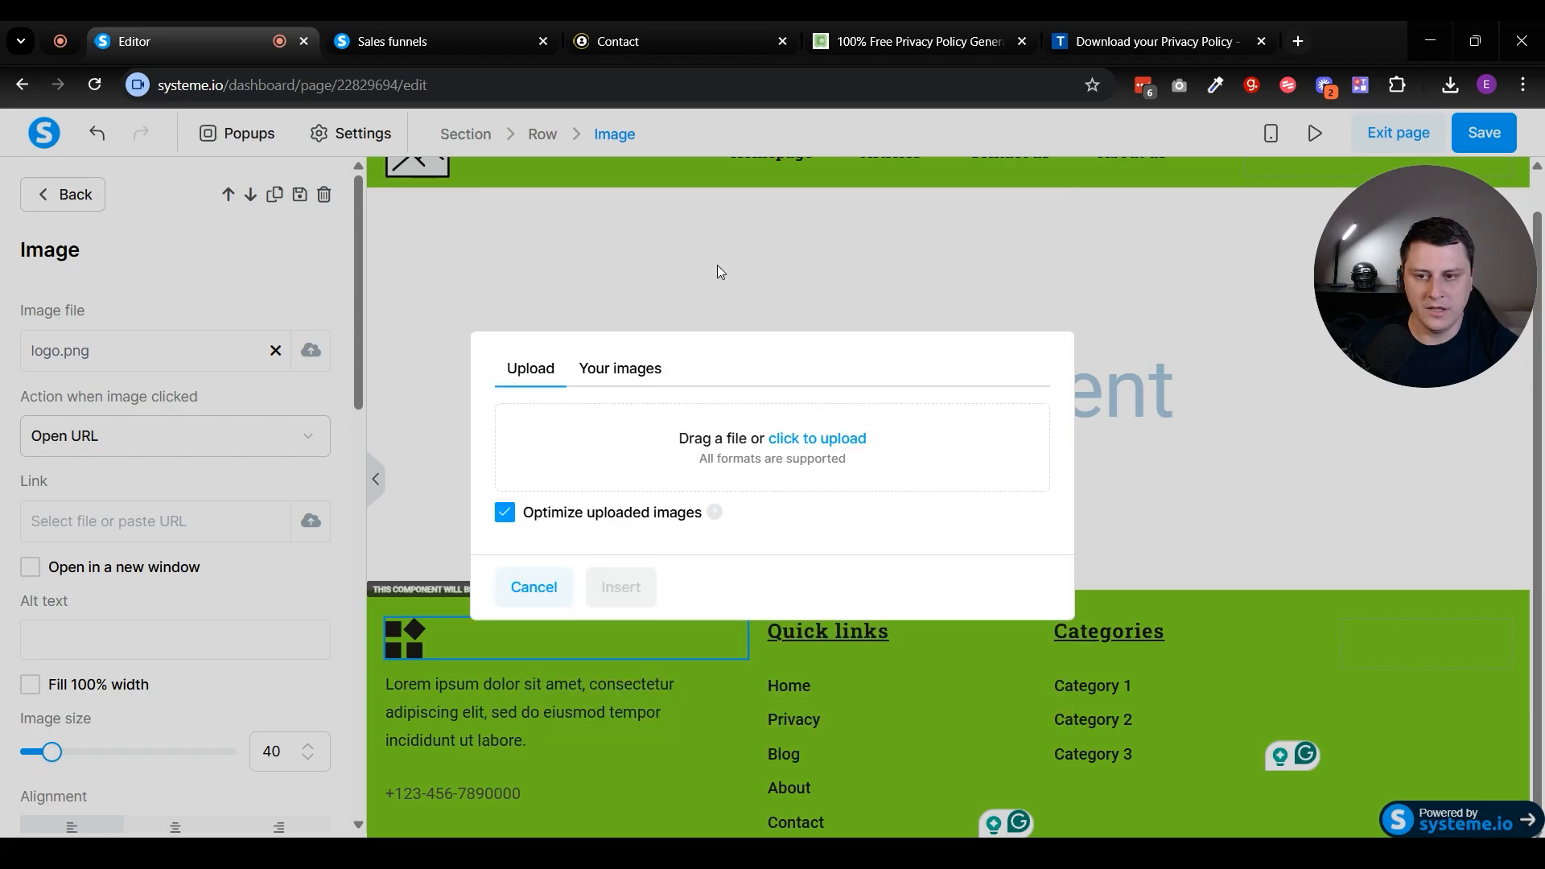
click(608, 368)
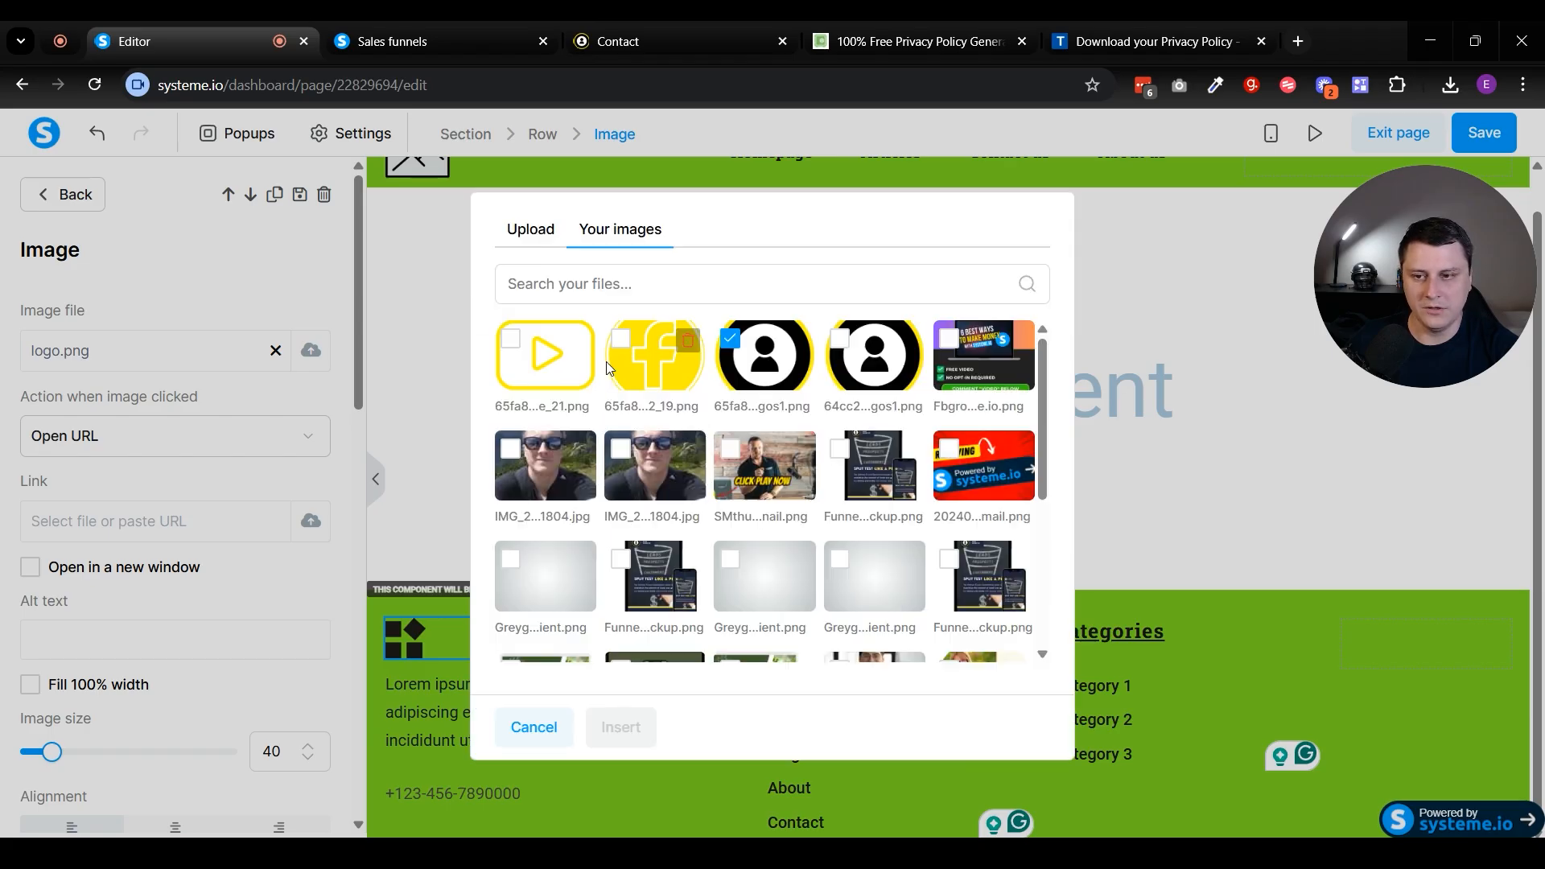
click(637, 726)
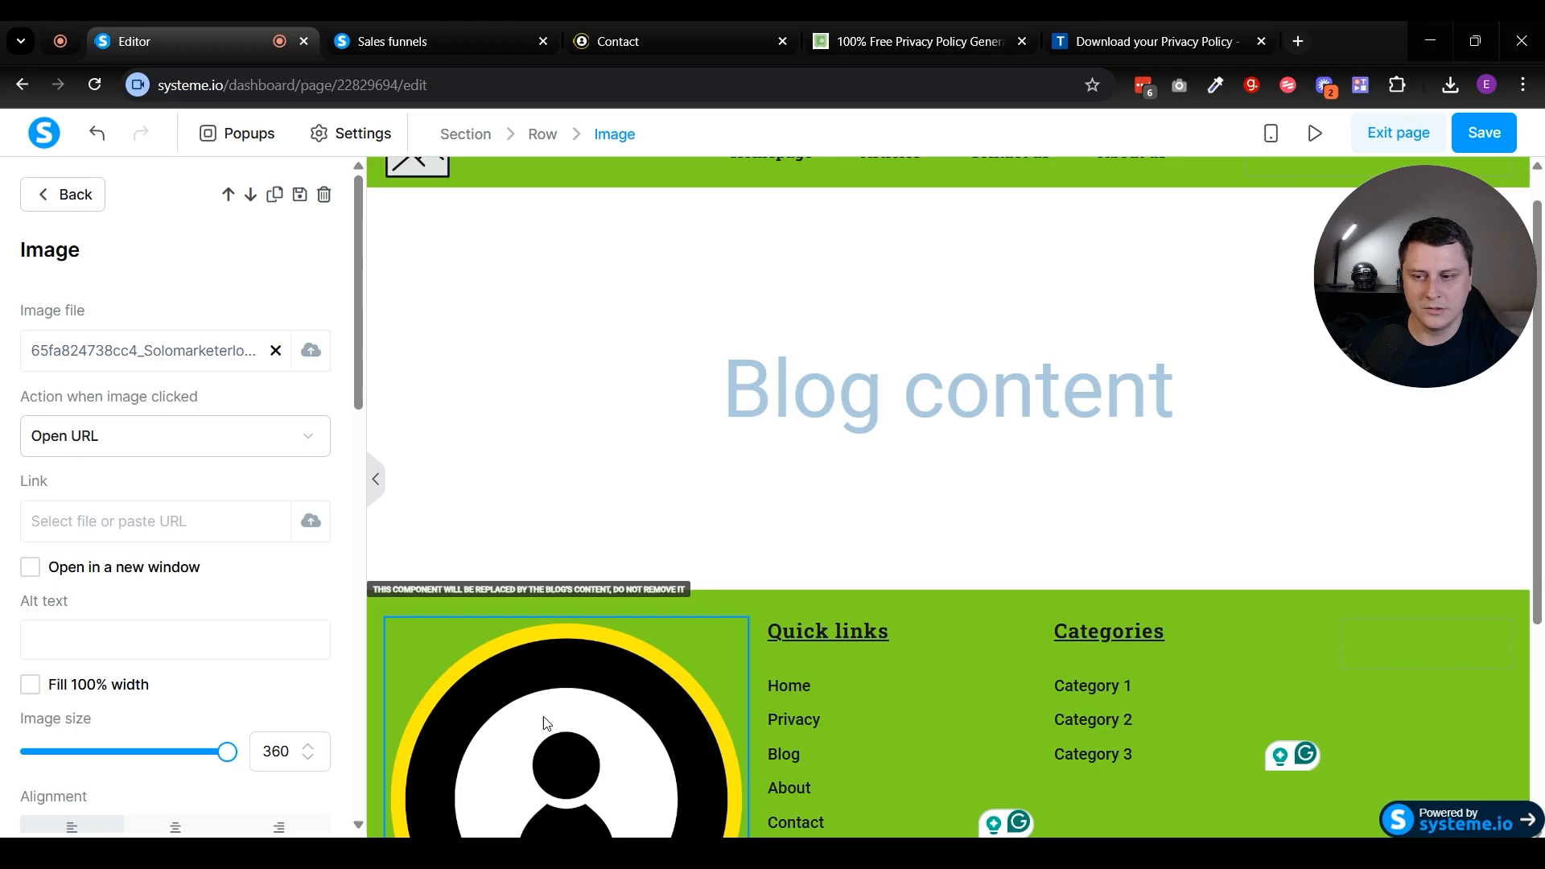
Step: Set the image size of the profile logo in the blog footer to 50
double_click(286, 754)
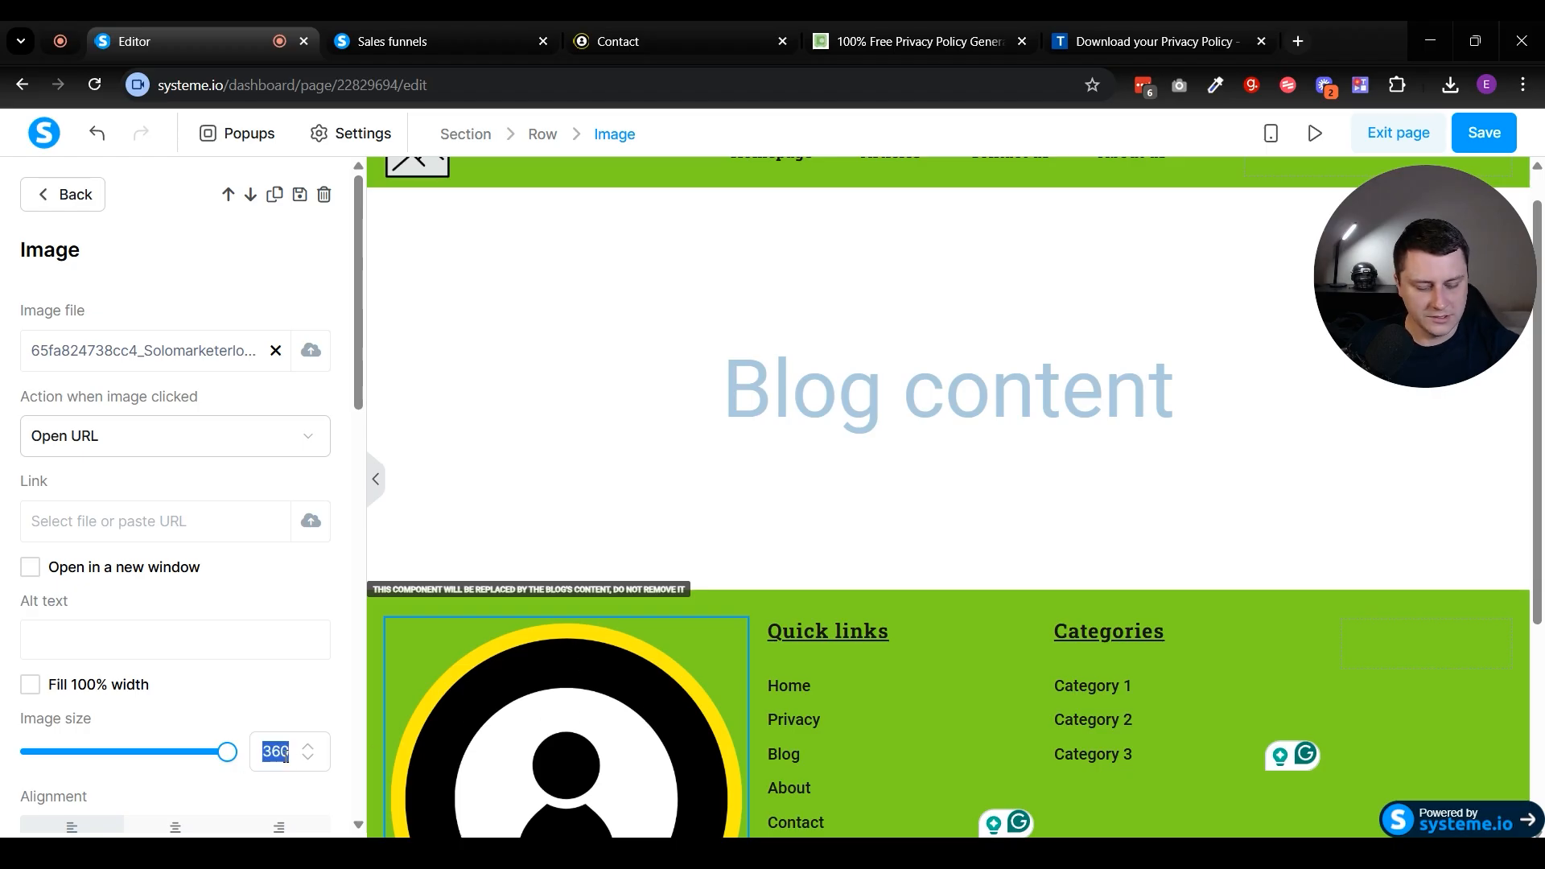
text(50)
triple_click(486, 722)
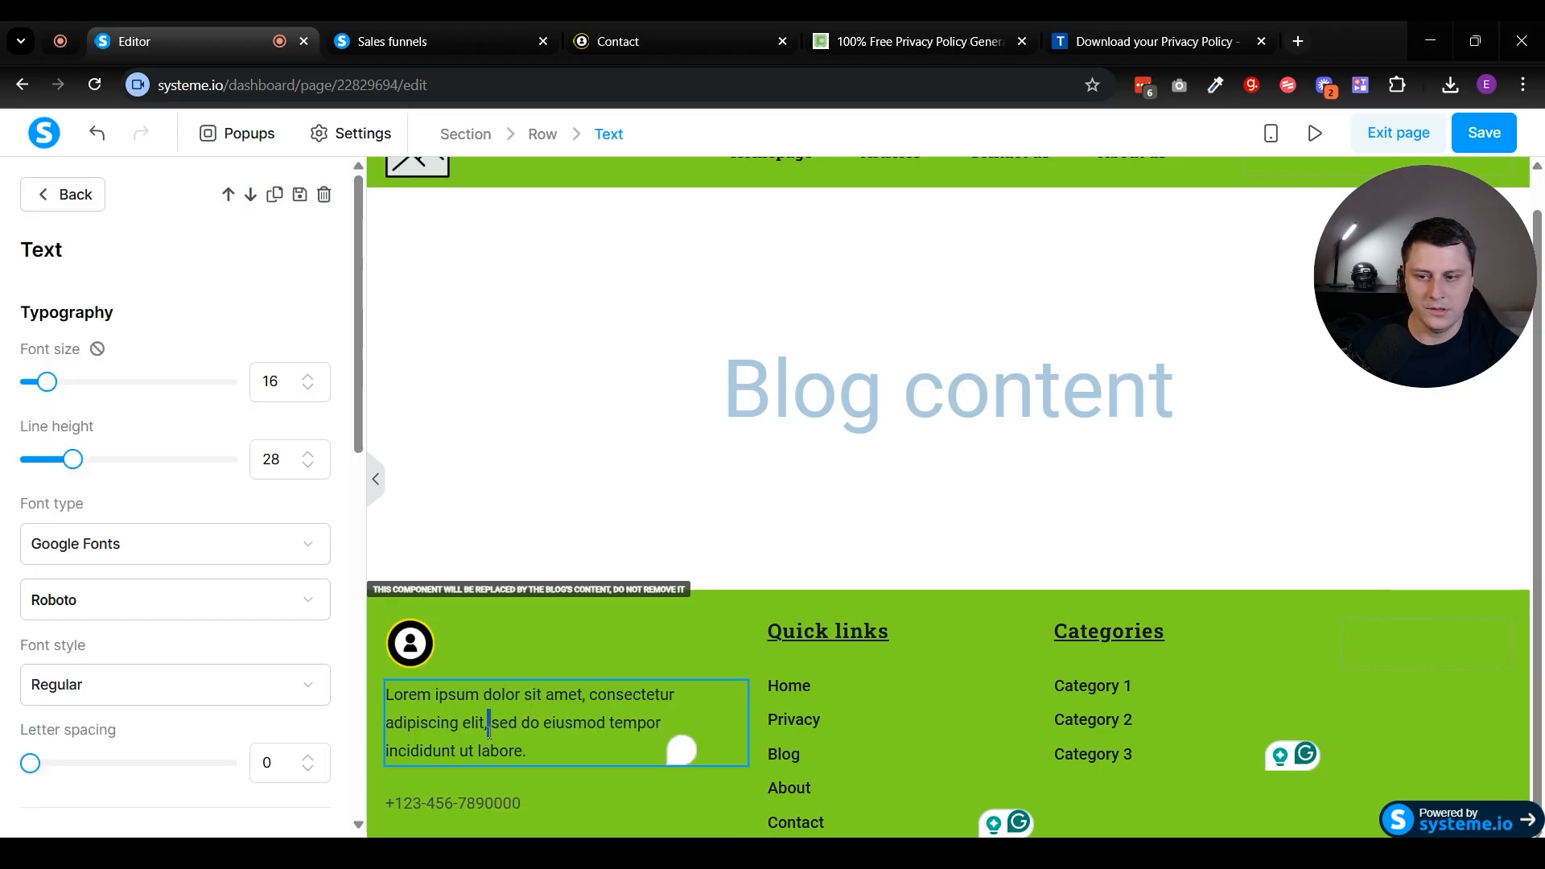
click(471, 826)
click(465, 800)
triple_click(465, 801)
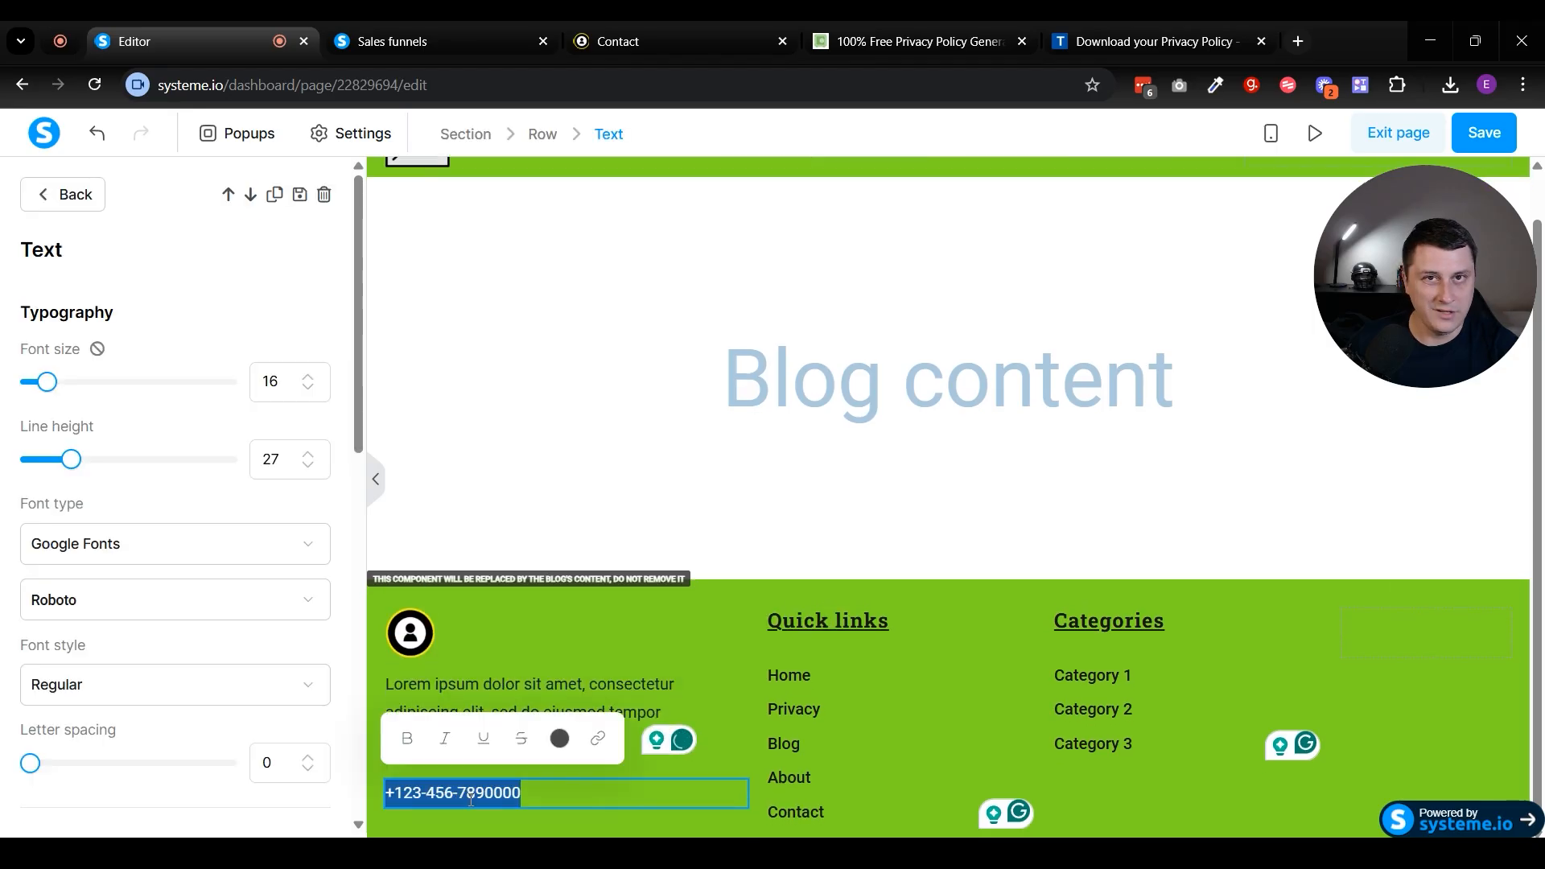
click(846, 745)
triple_click(552, 712)
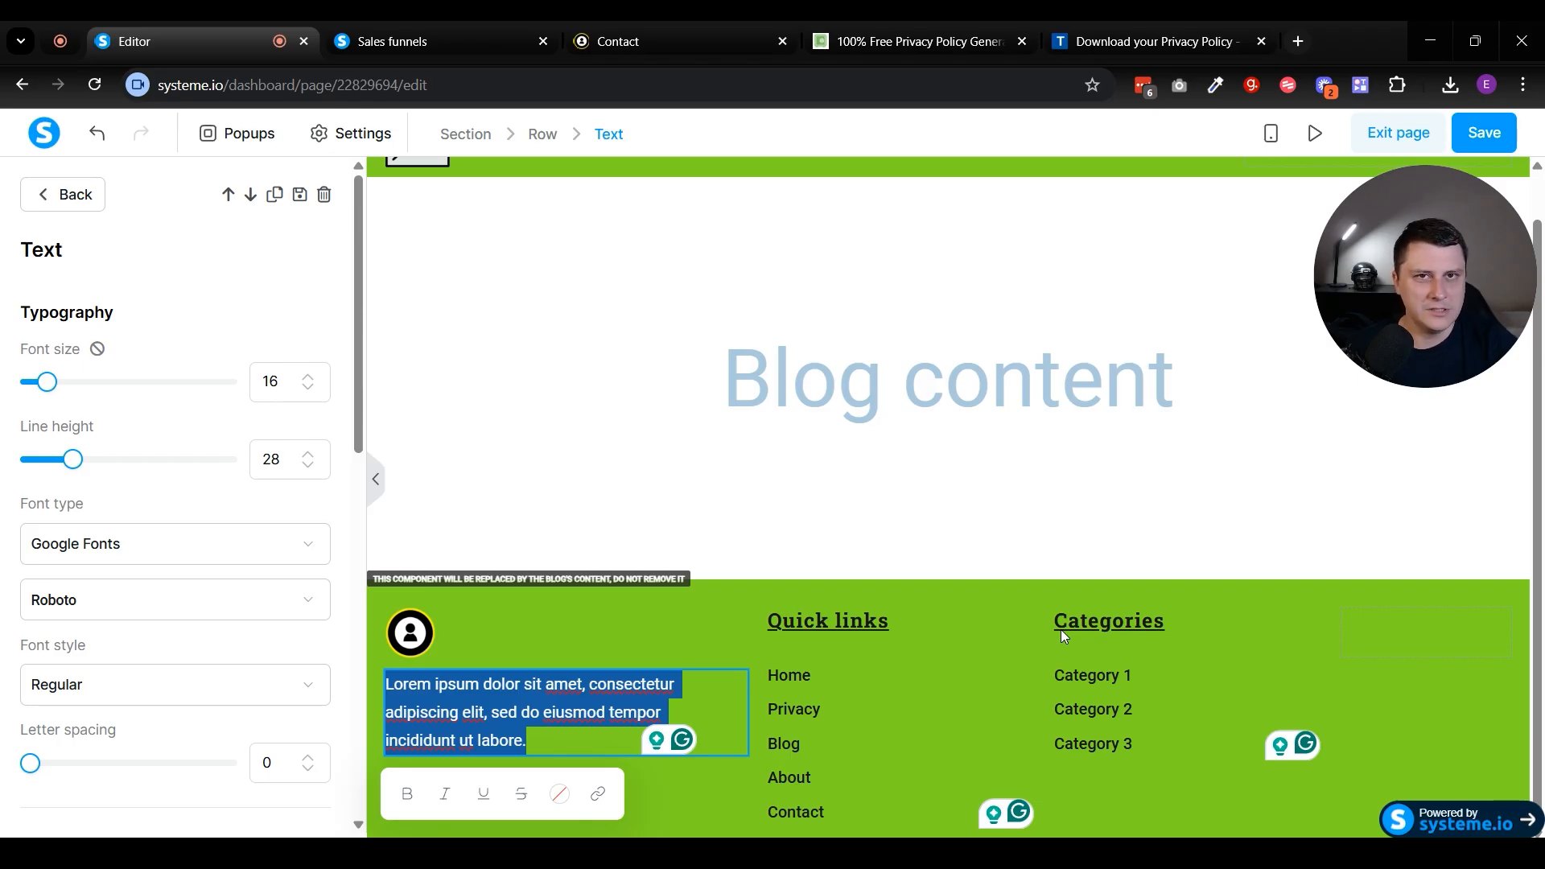
click(974, 583)
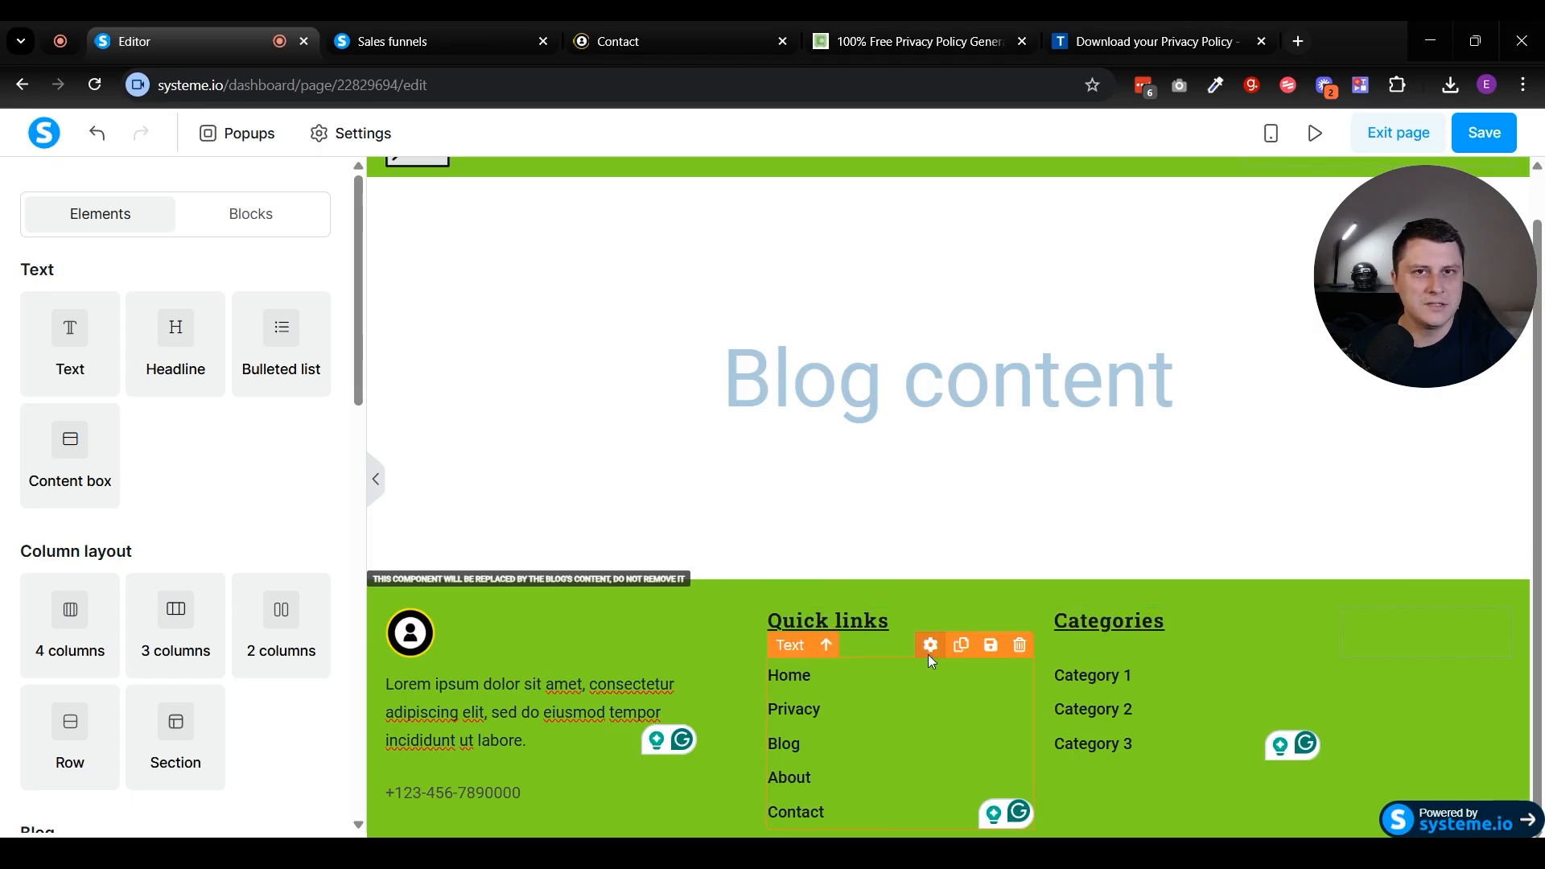
scroll(893, 646, up, 1)
scroll(909, 663, down, 1)
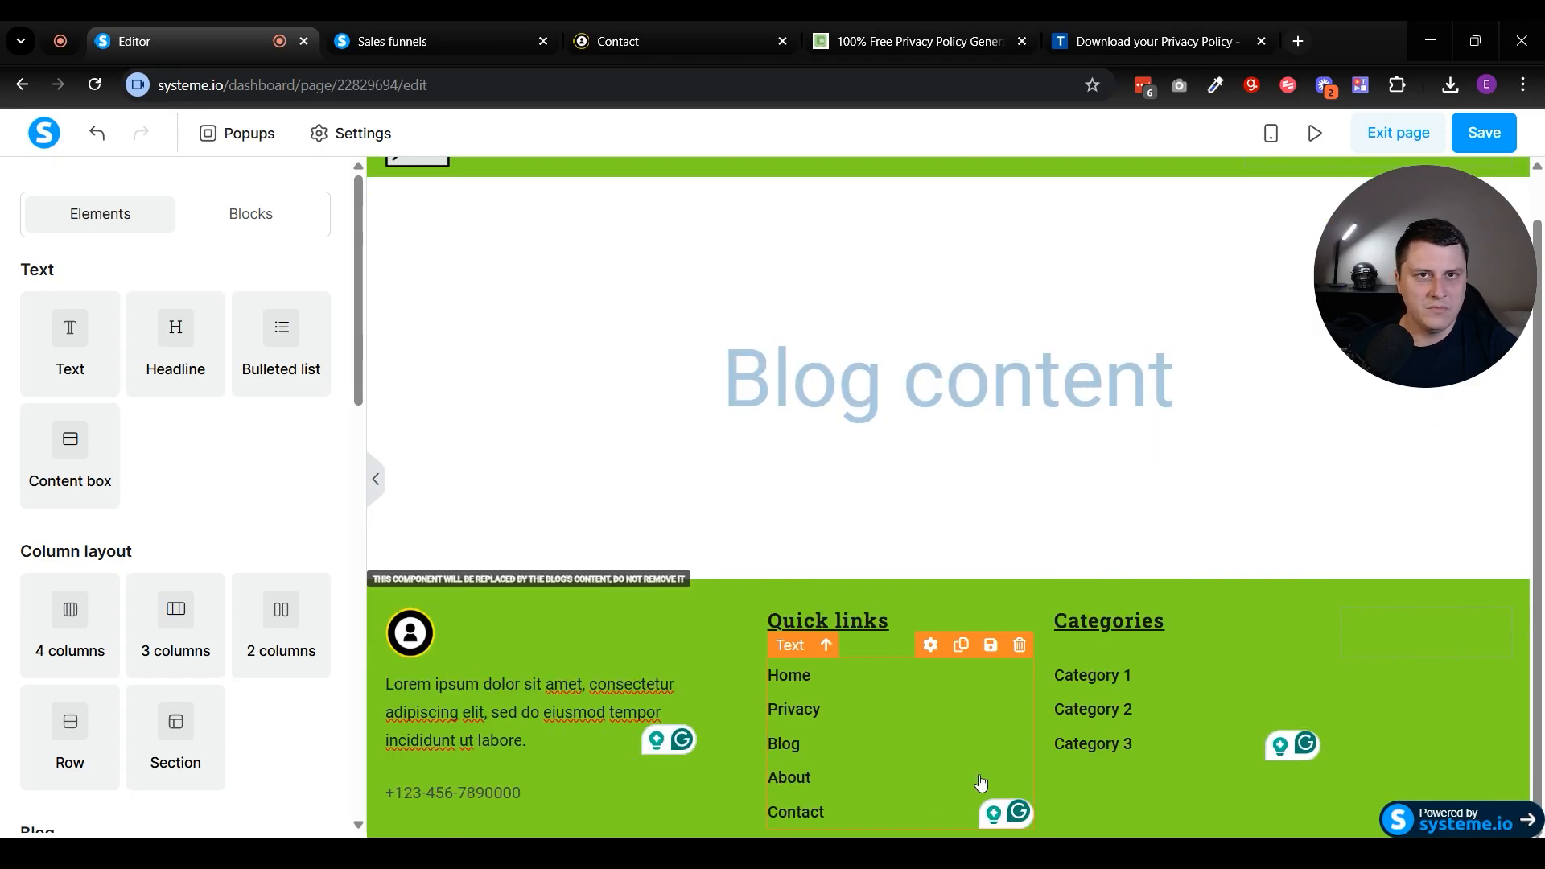
click(801, 774)
drag(829, 770, 771, 773)
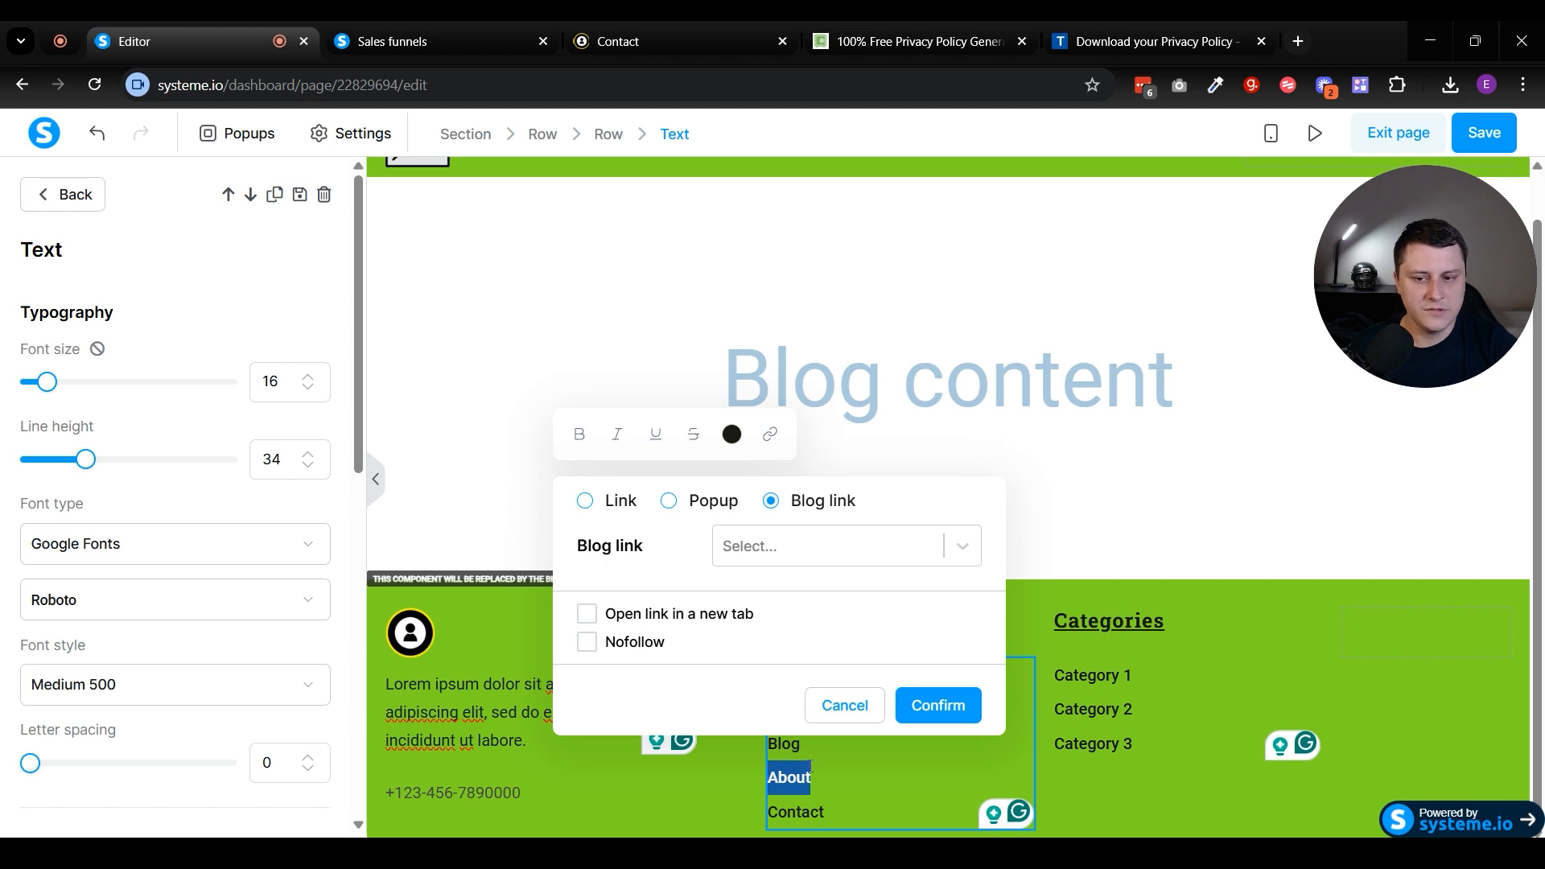
double_click(803, 778)
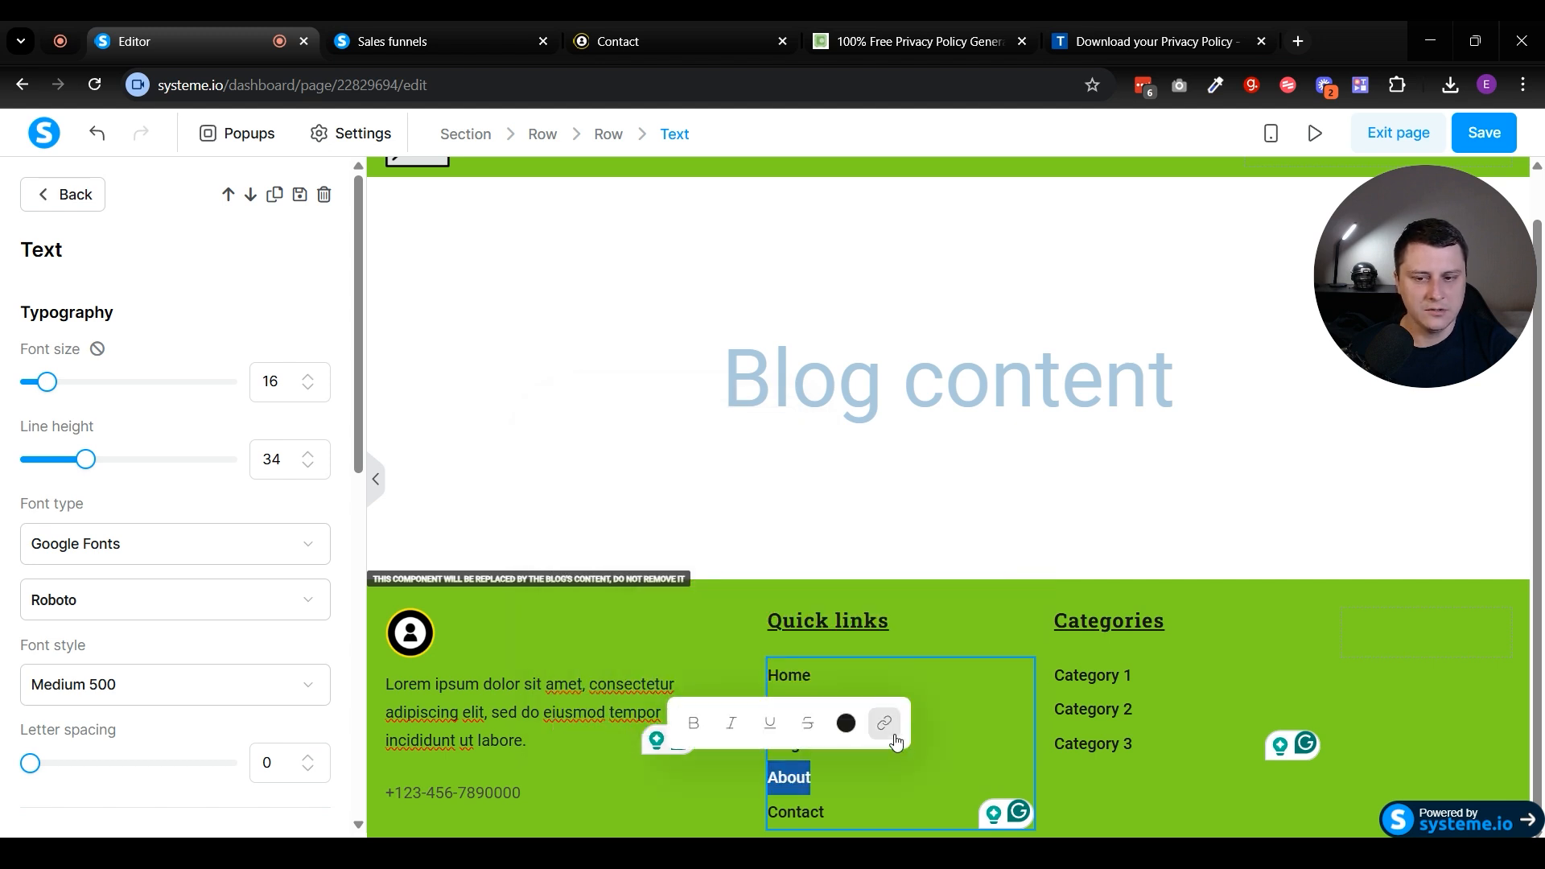
click(883, 722)
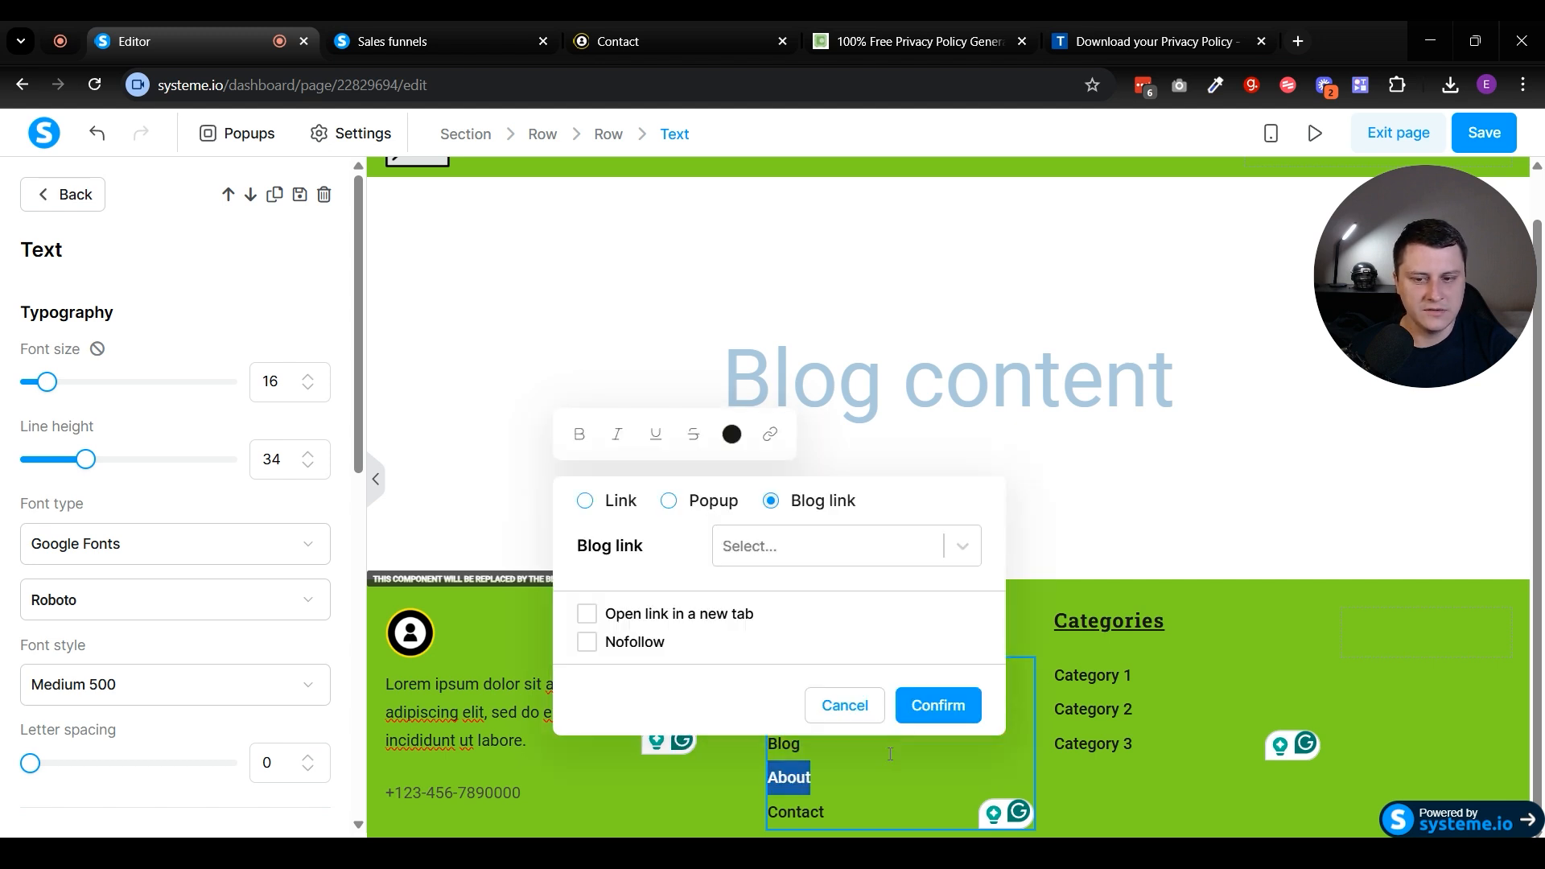
click(619, 502)
click(844, 705)
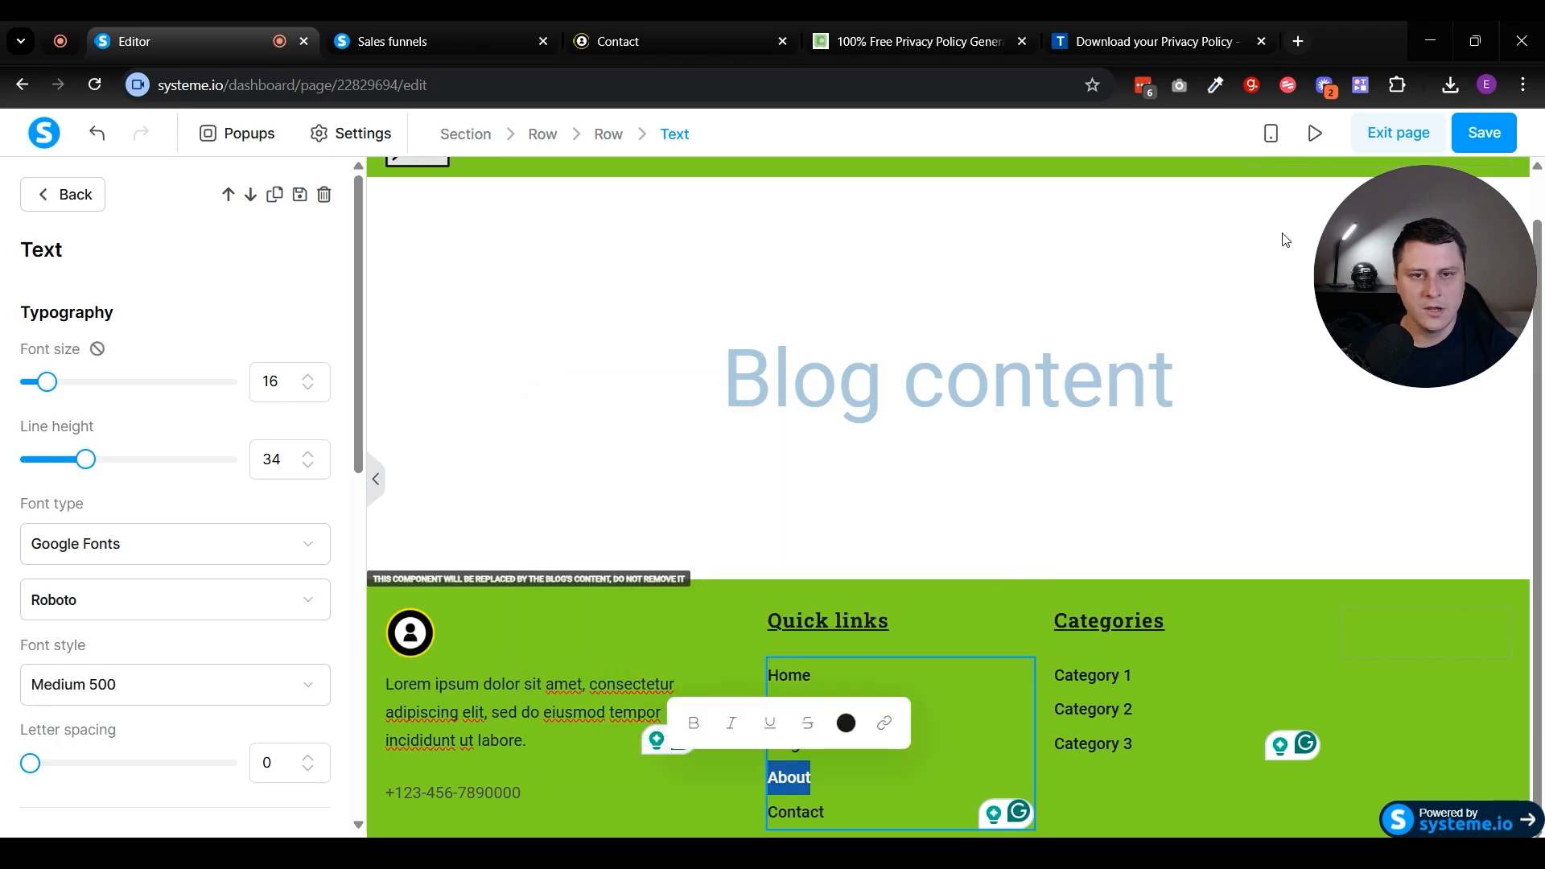
Step: Save the blog layout with its customised footer and exit the page editor
click(1512, 134)
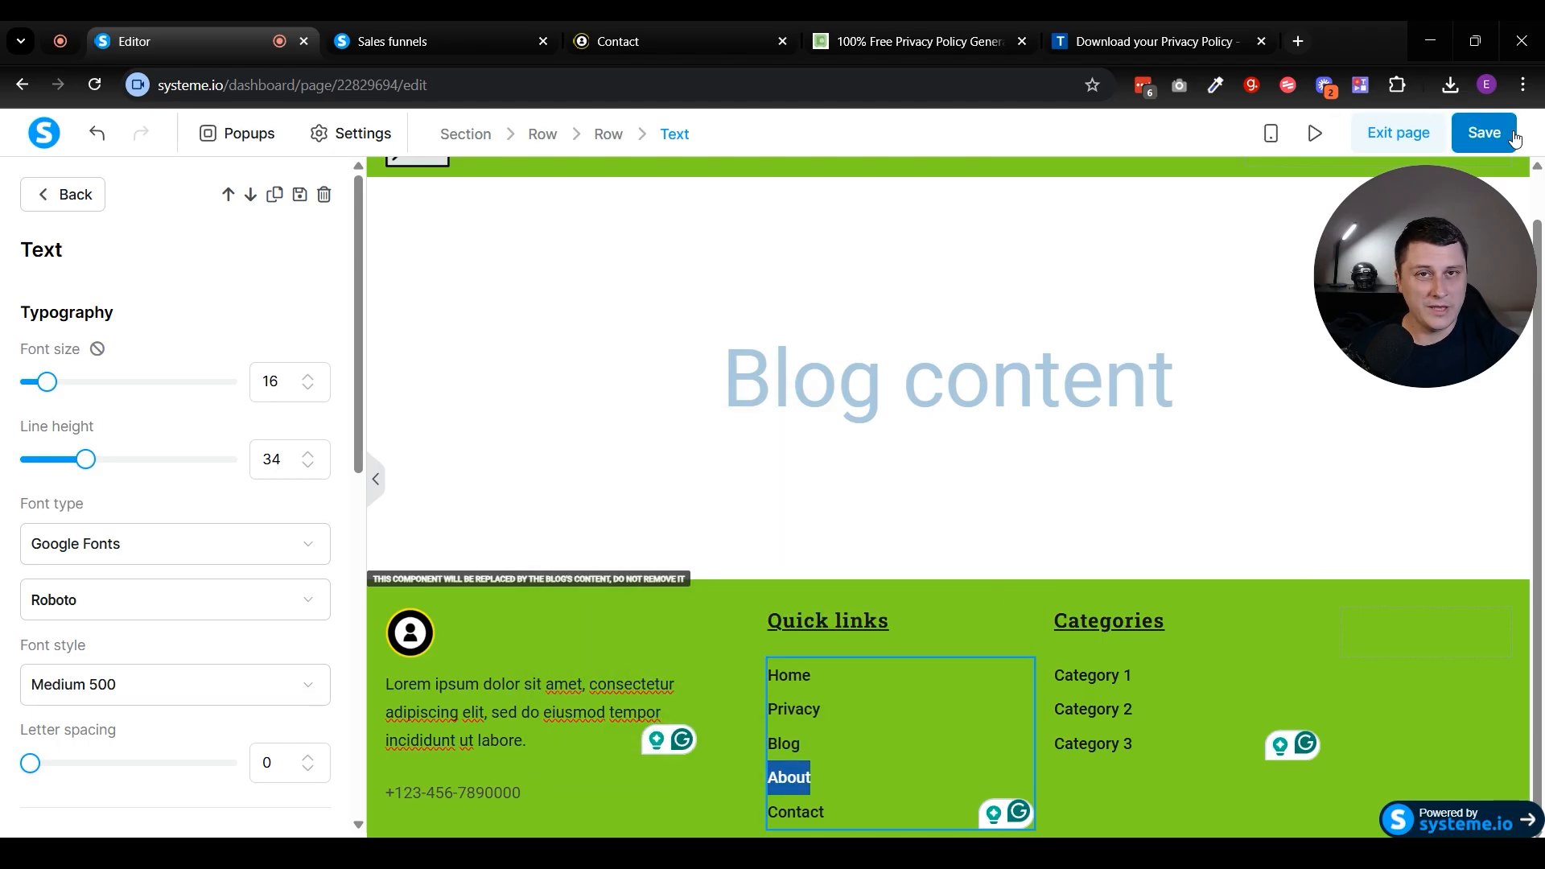
click(1438, 129)
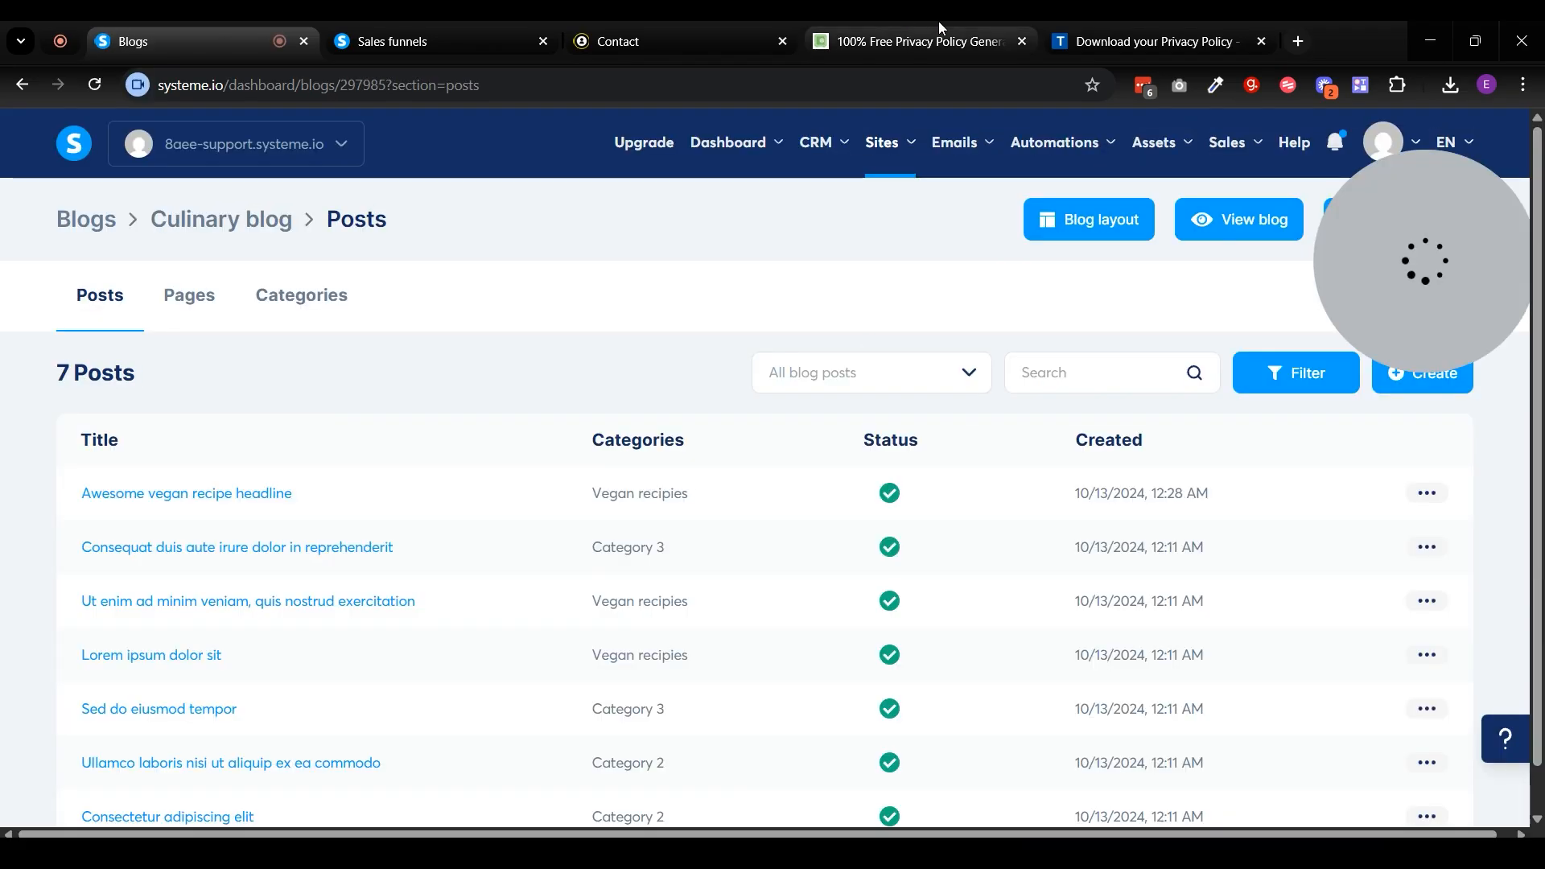
Step: Set the Privacy Policy page in the Culinary blog's pages list to not use the blog layout
mouse_move(877, 149)
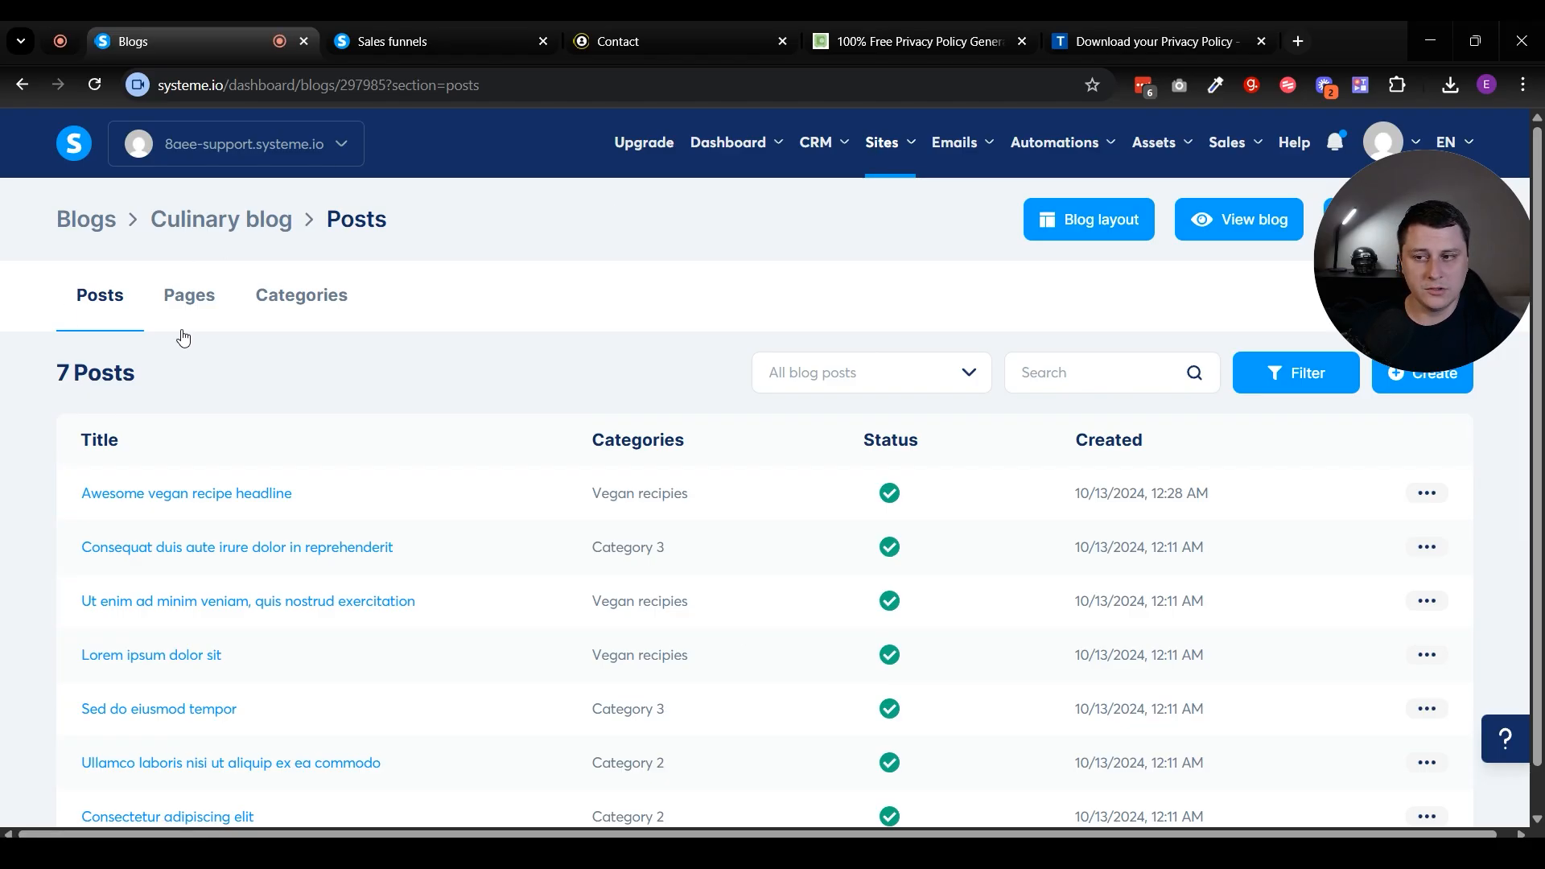
click(188, 296)
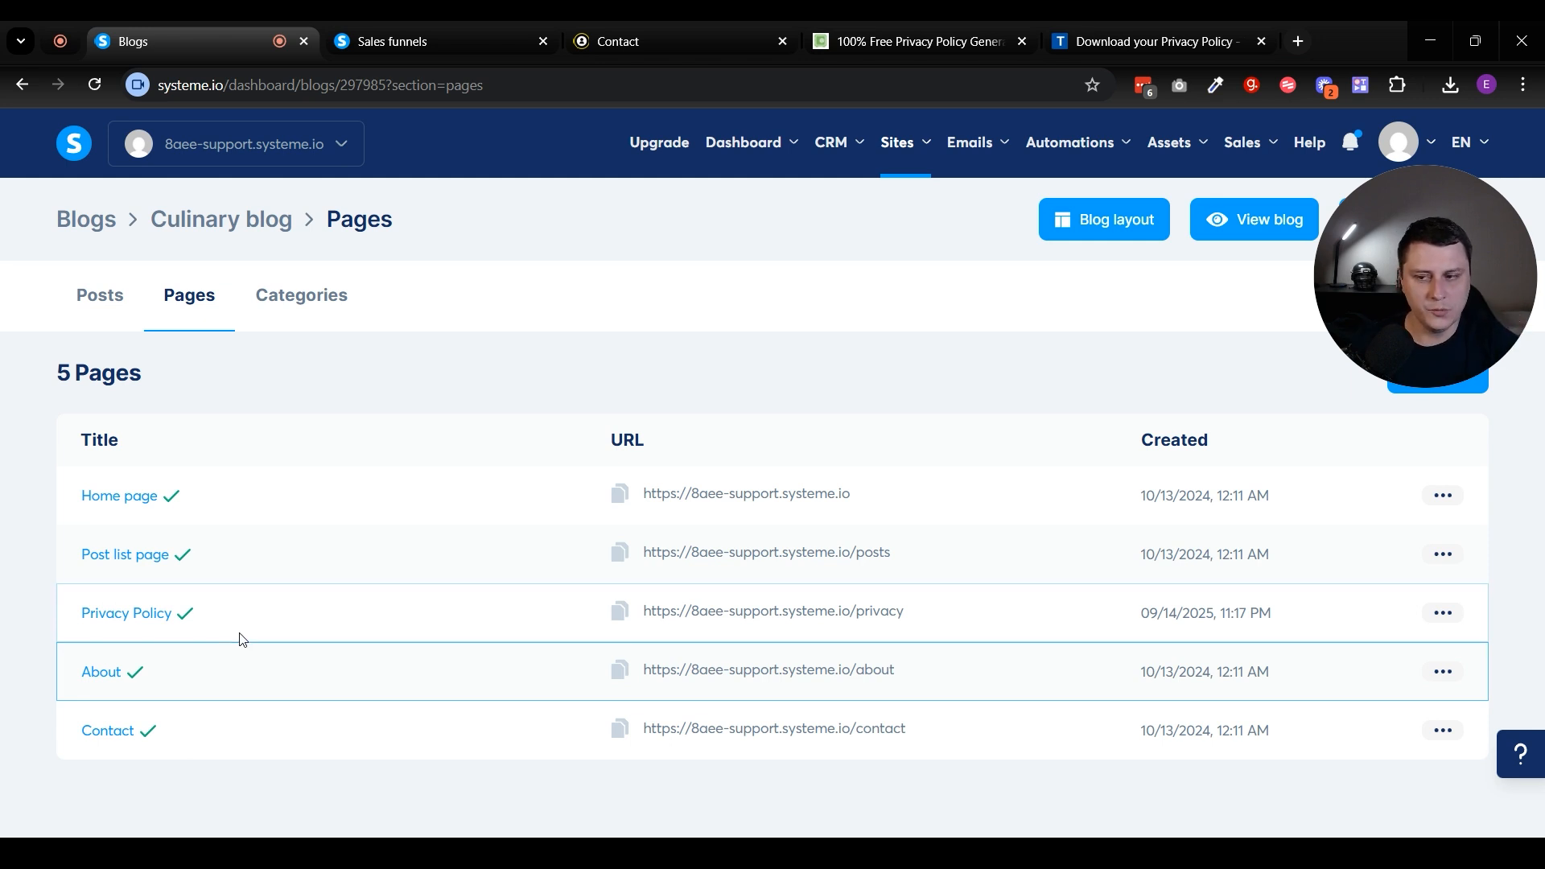
click(1440, 613)
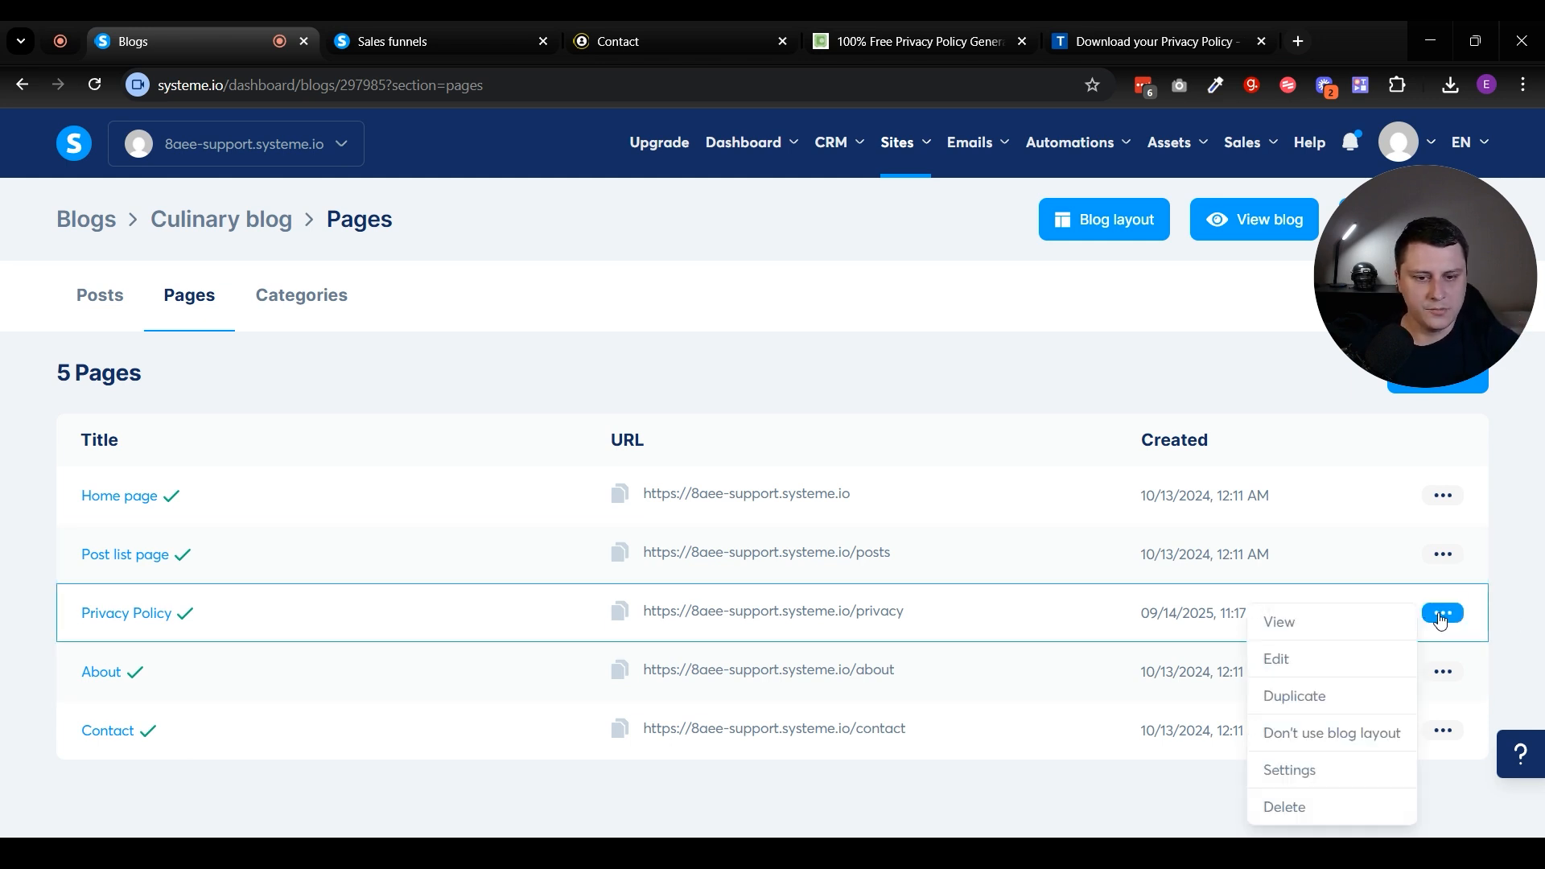
click(1358, 731)
click(965, 537)
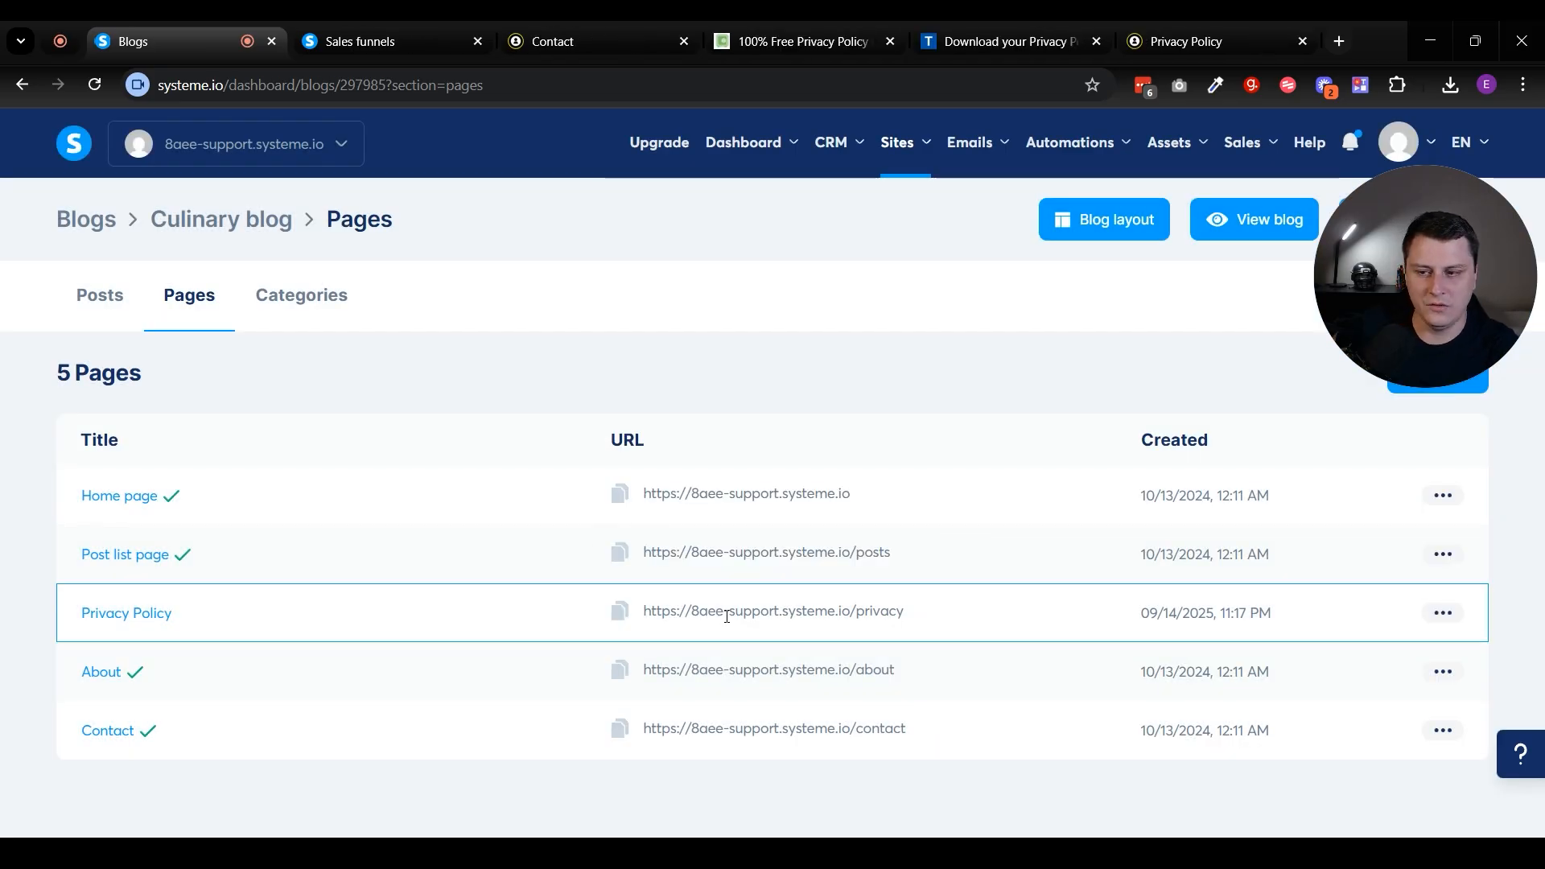
Step: Switch the blog layout back on for the Privacy Policy page in the blog's pages list
click(1440, 615)
click(1434, 619)
click(1434, 620)
click(1080, 427)
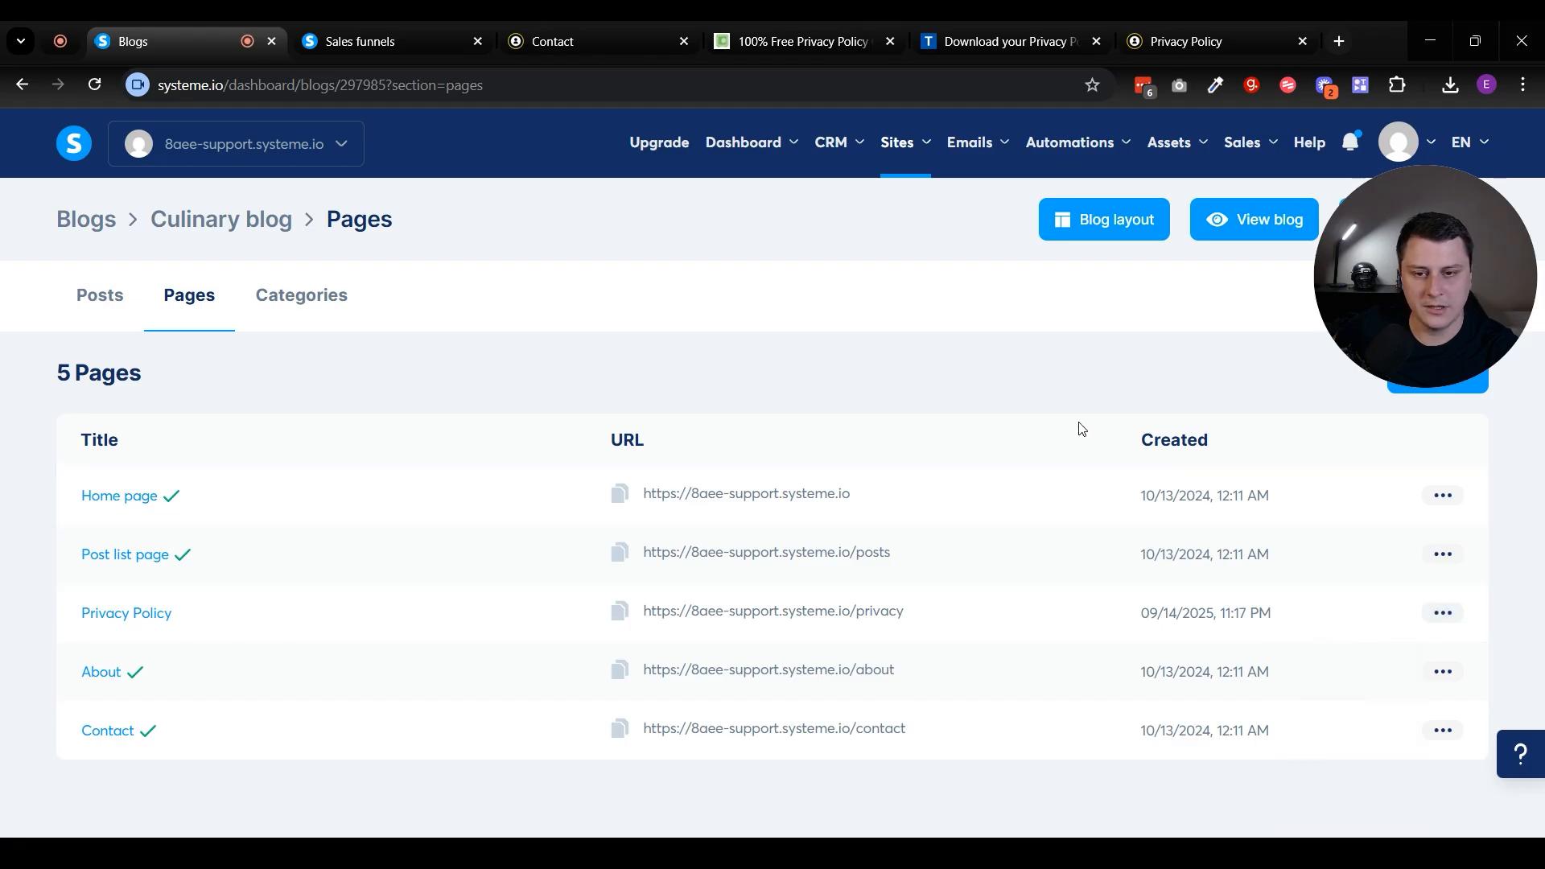
click(1442, 612)
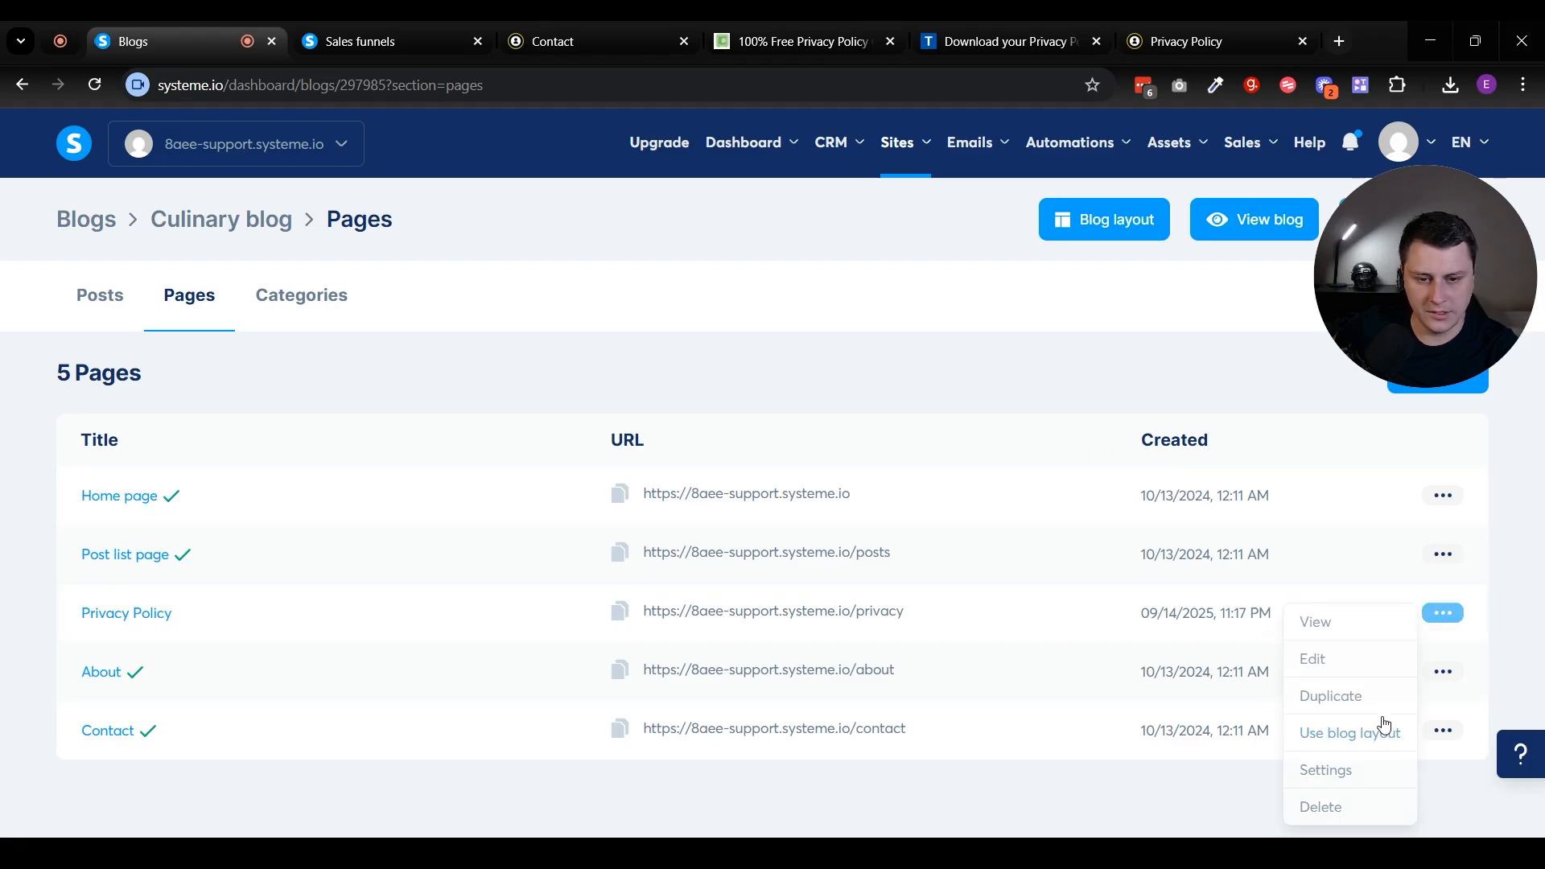
click(1352, 731)
click(896, 555)
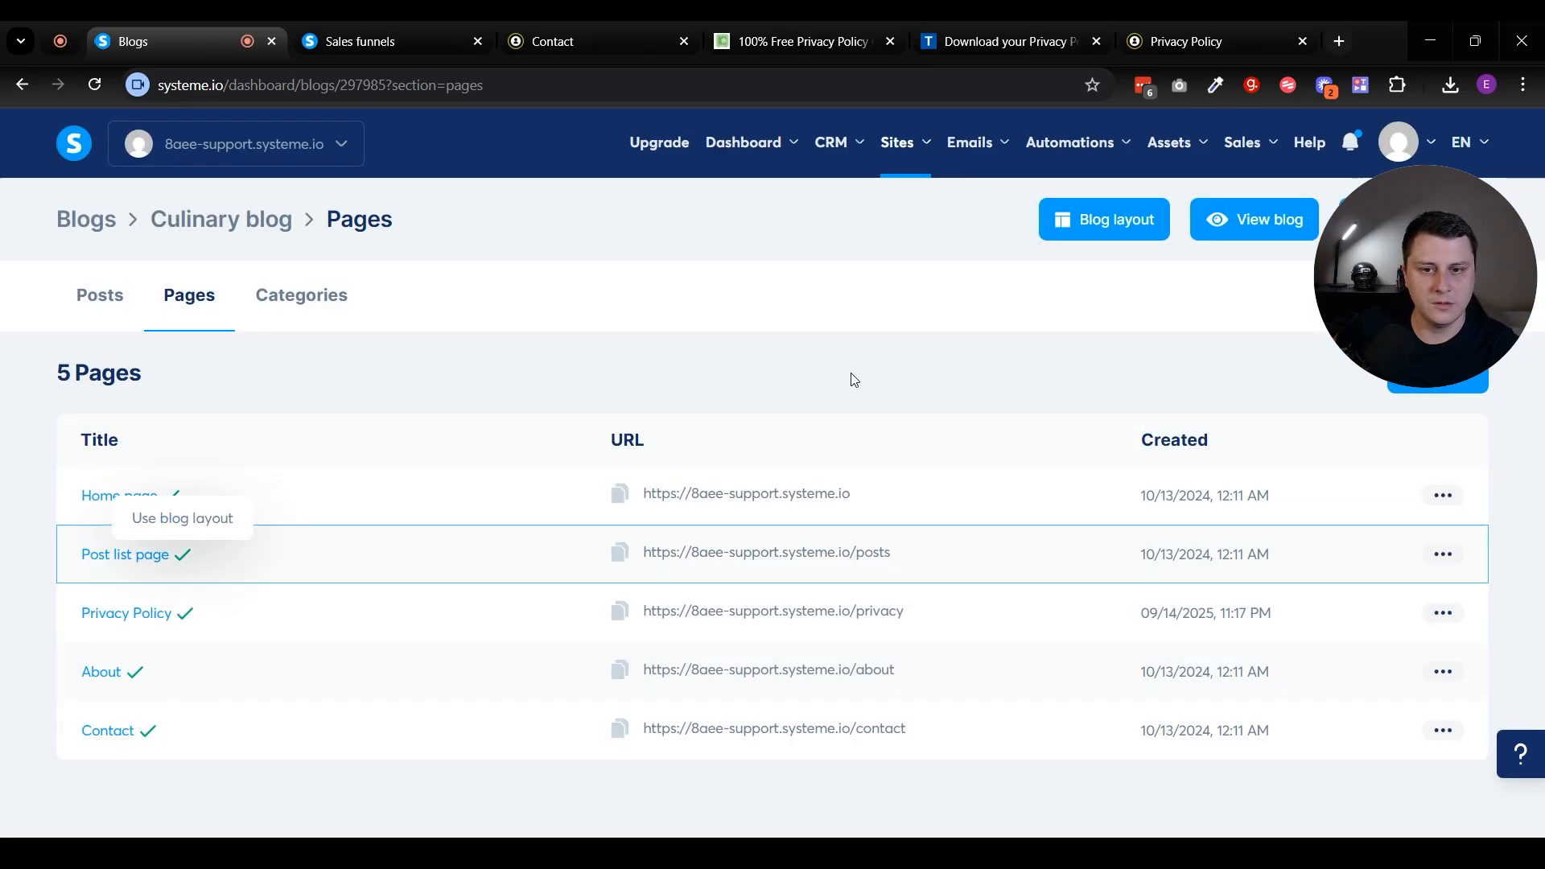
Step: Look over the Culinary blog's posts list and the live Contact page of the Solo Marketer site
click(100, 295)
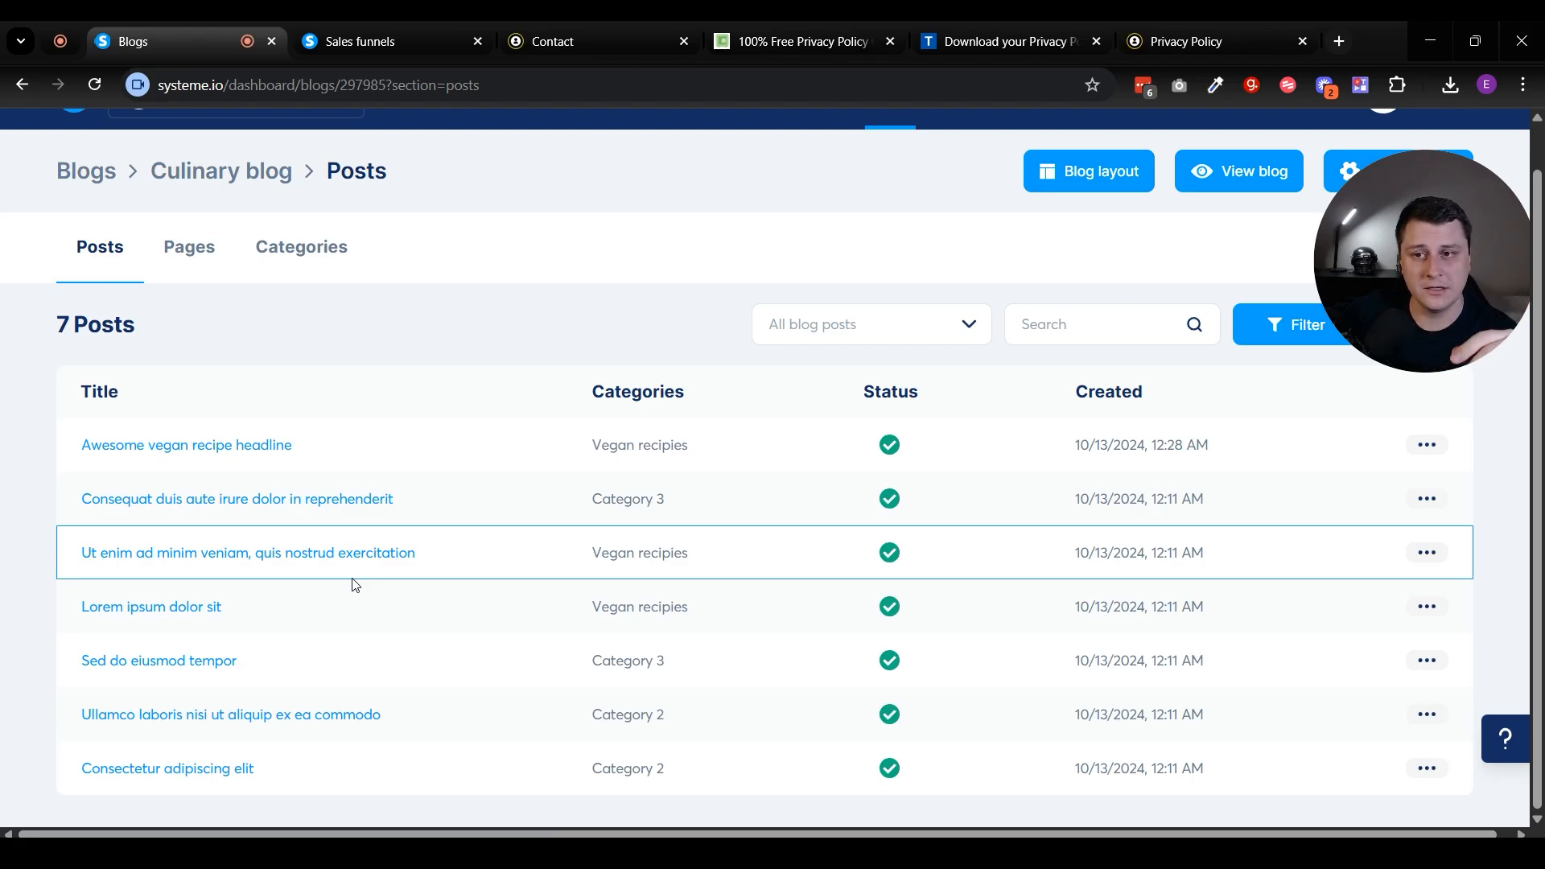
click(567, 31)
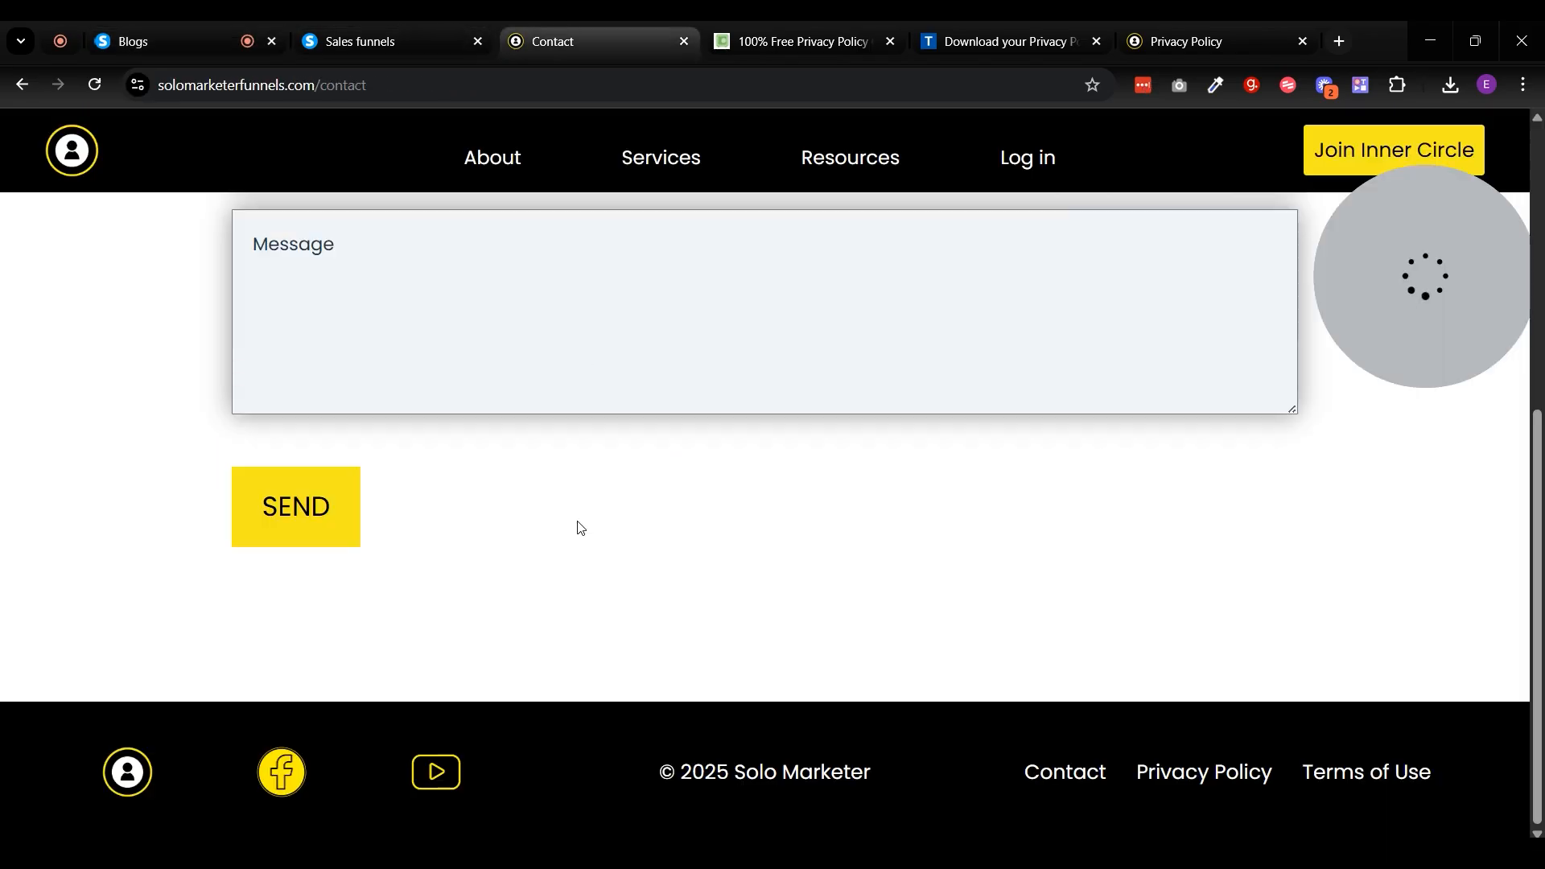
scroll(614, 541, down, 3)
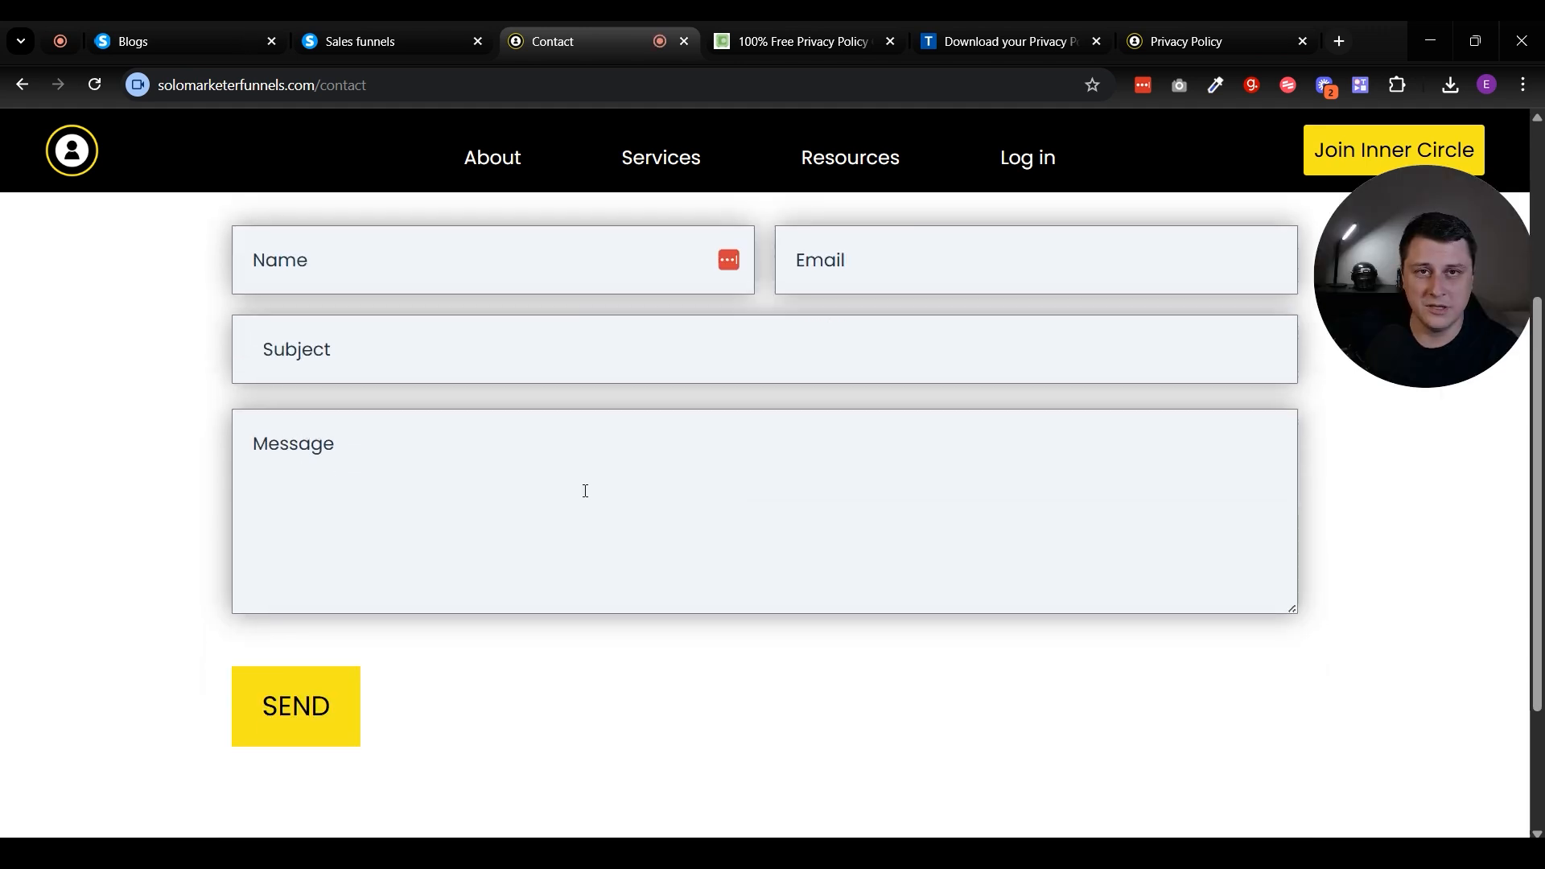